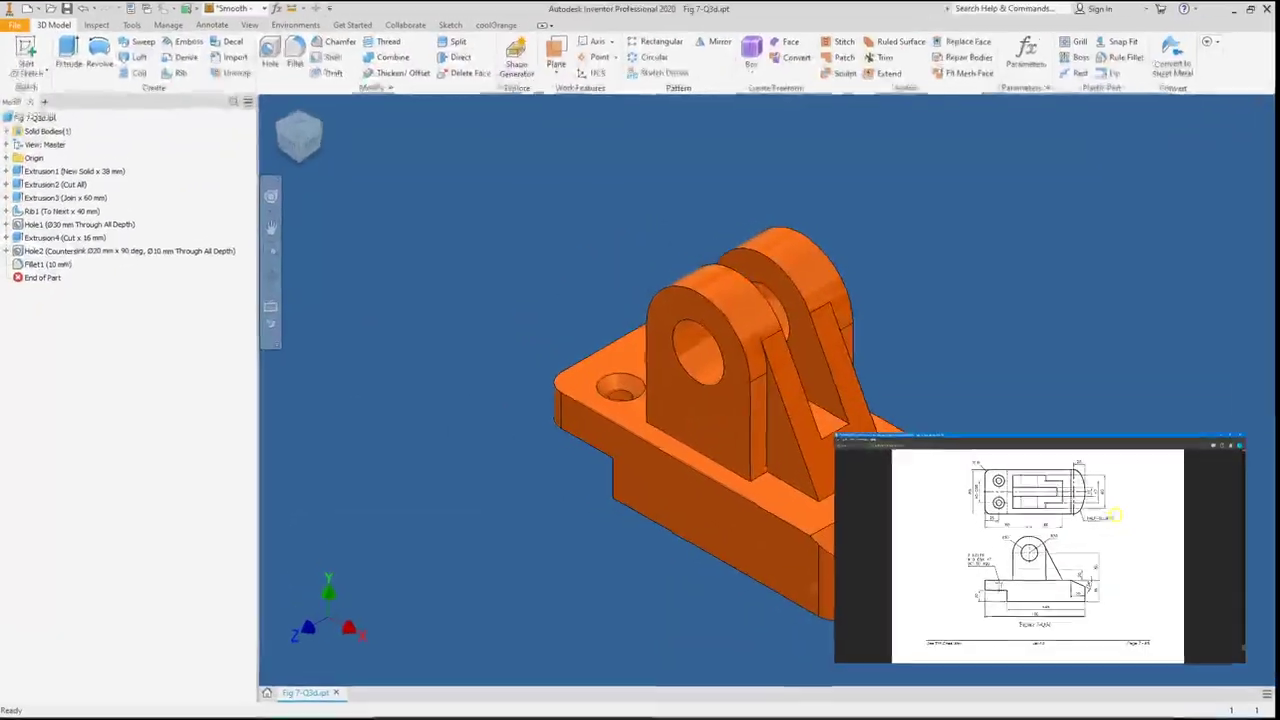
Step: Create a new metric part from the Standard (mm).ipt template
shift+middle_drag(1011, 331, 903, 320)
key(shift+F6)
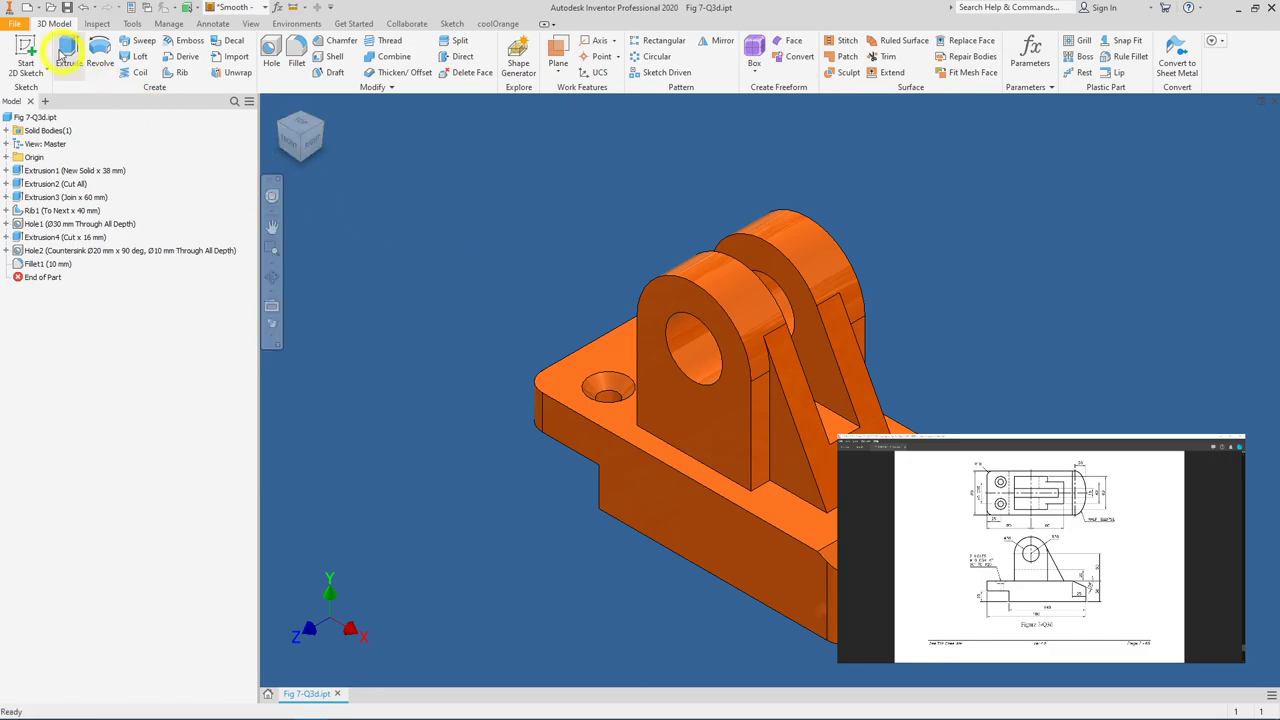
click(18, 24)
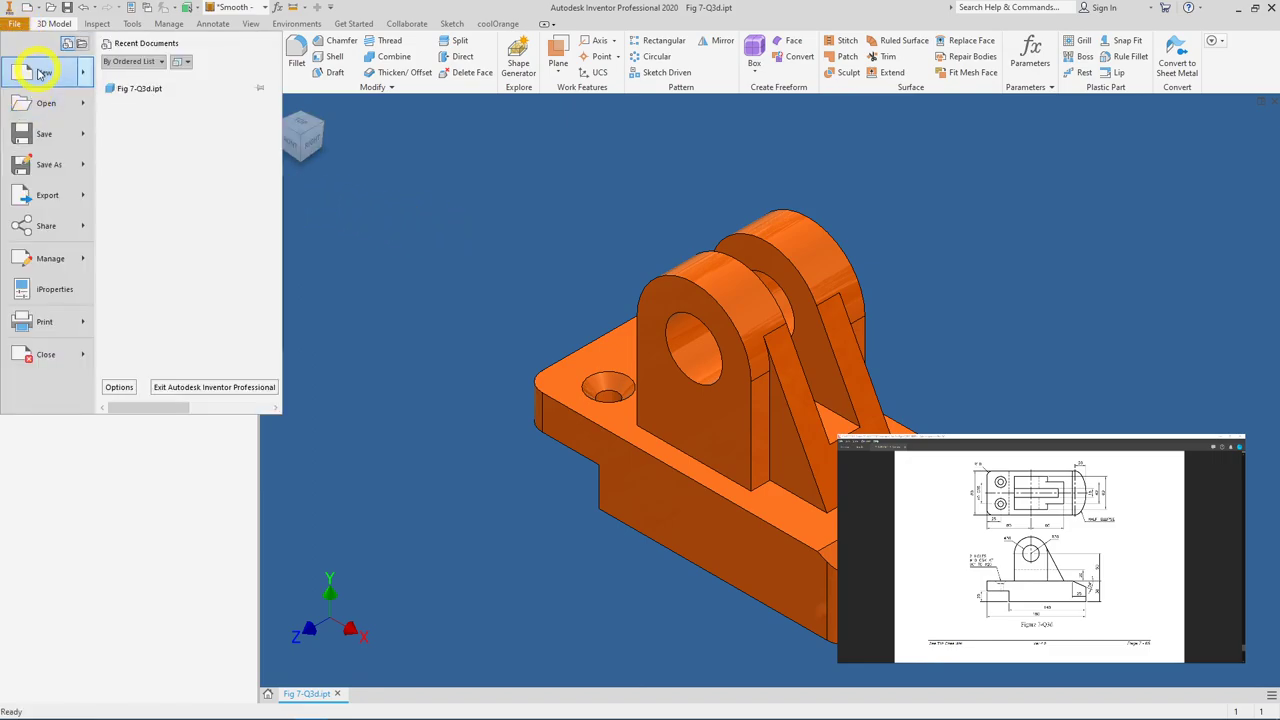
click(40, 73)
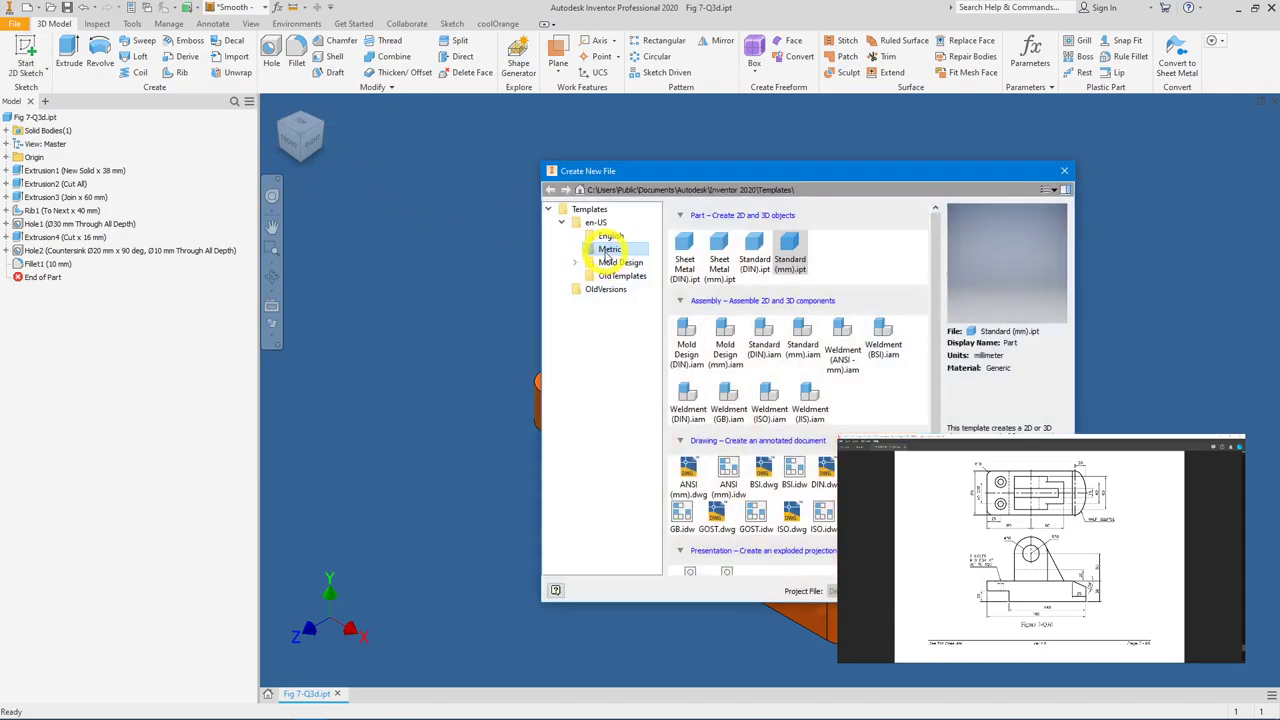
double_click(790, 262)
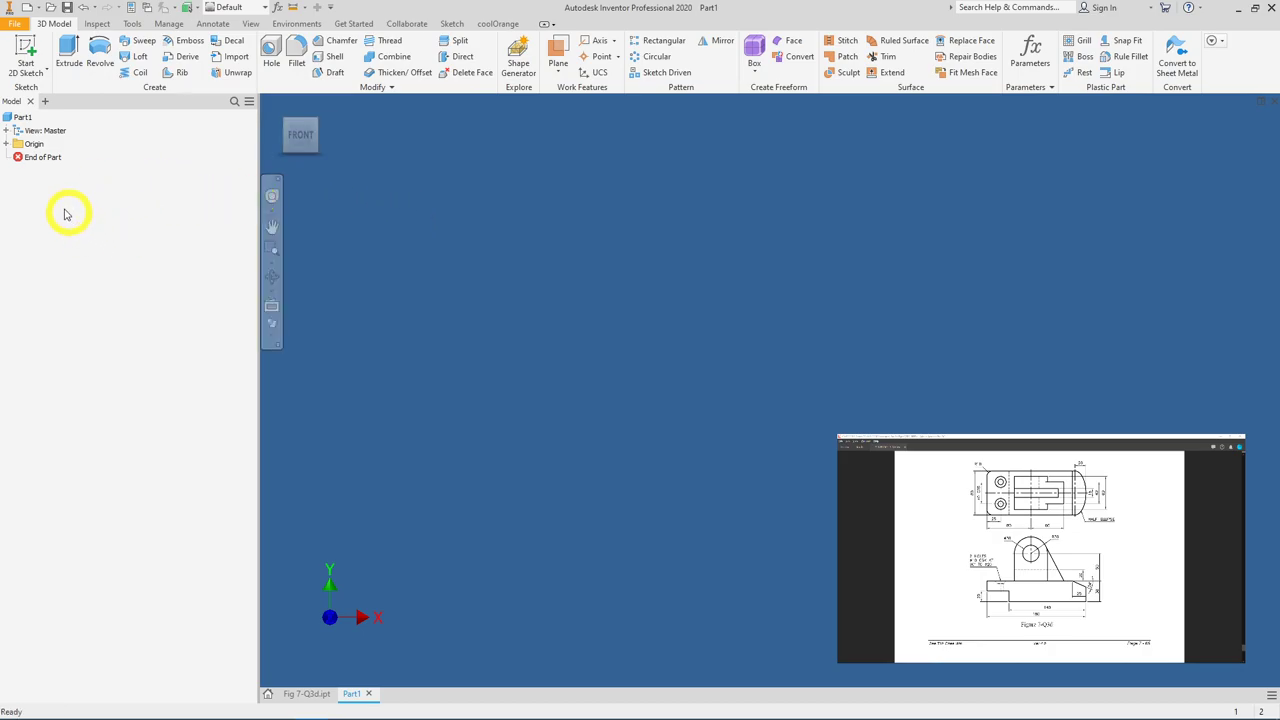
Step: Make the YZ, XZ and XY origin planes visible
click(7, 145)
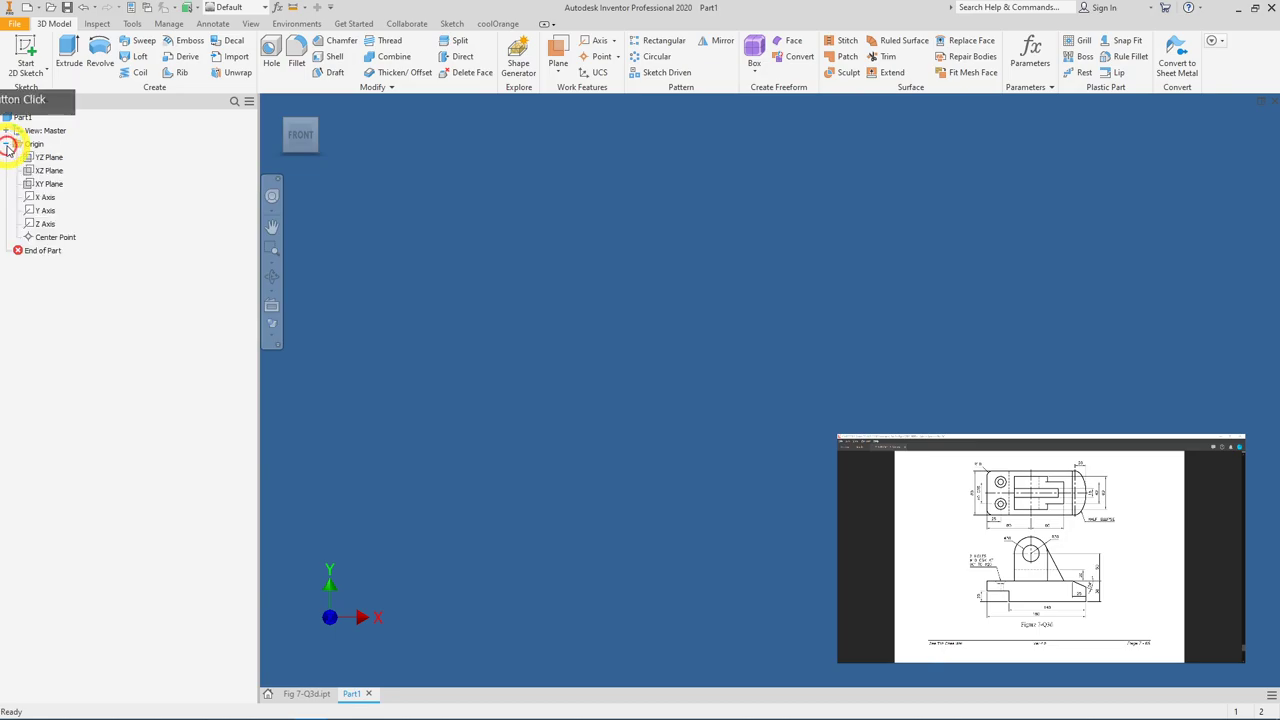
click(49, 158)
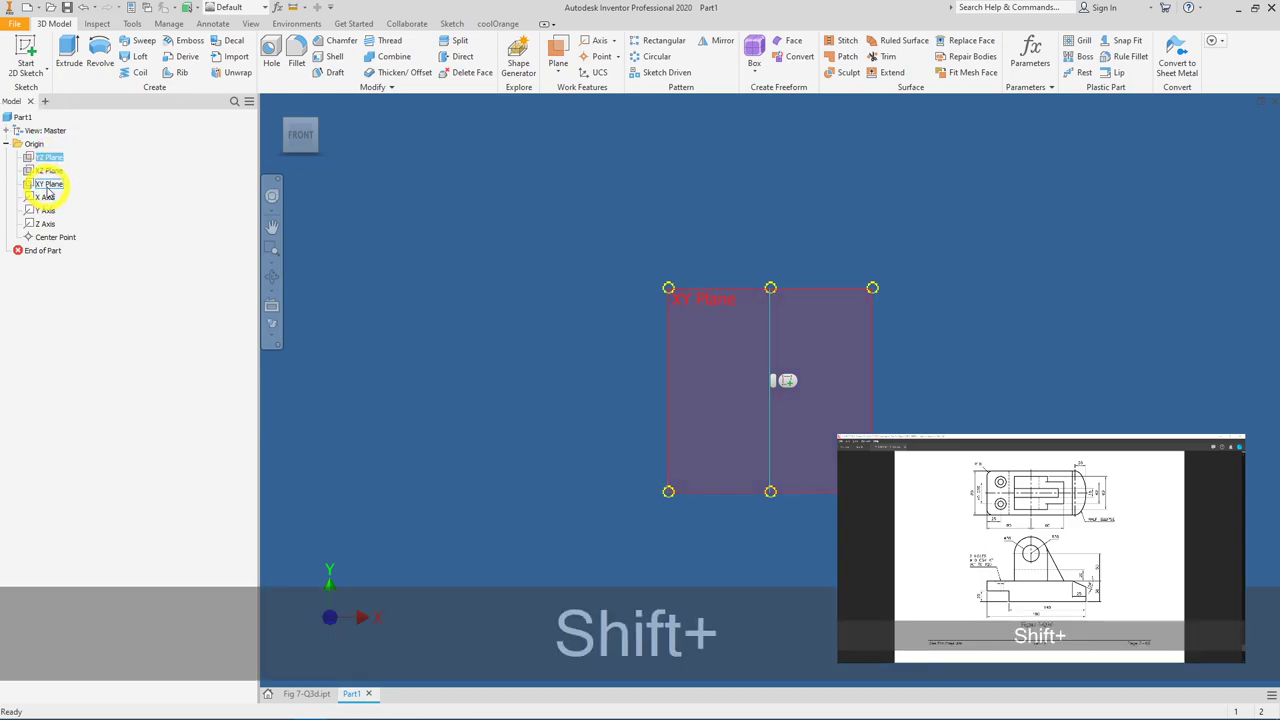
shift+click(47, 186)
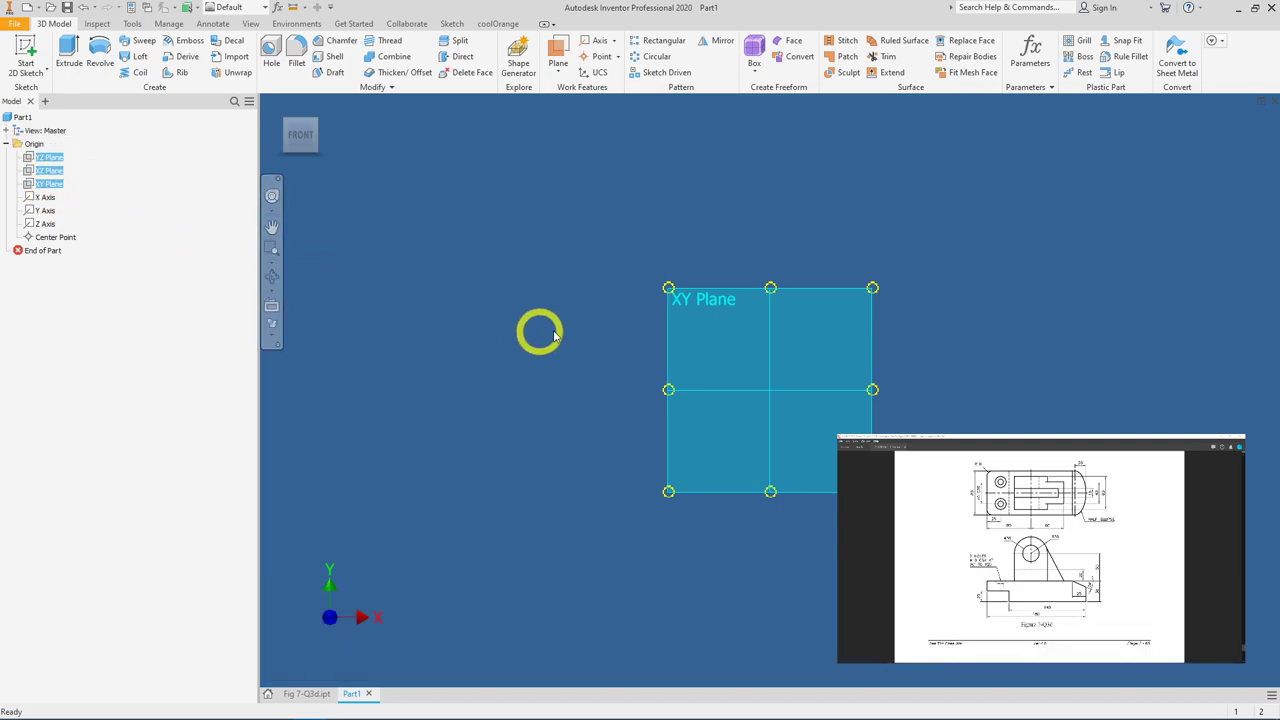
right_click(54, 172)
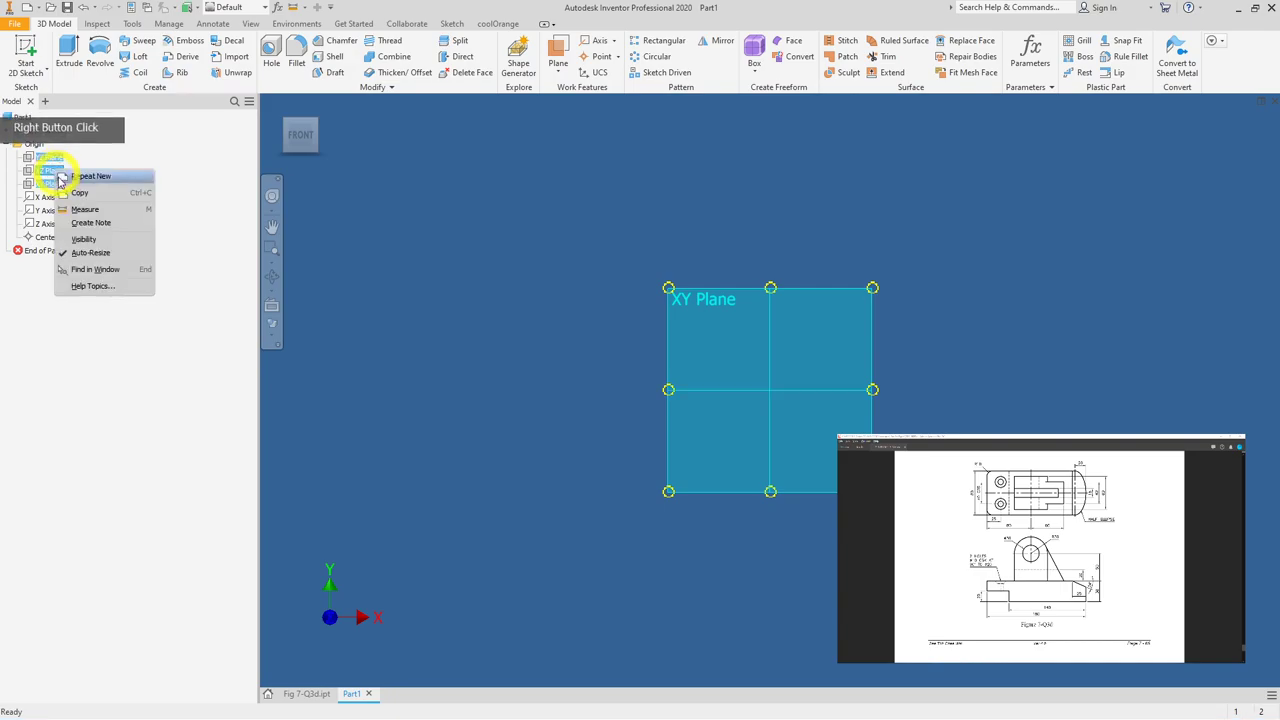
click(96, 240)
click(423, 277)
click(618, 264)
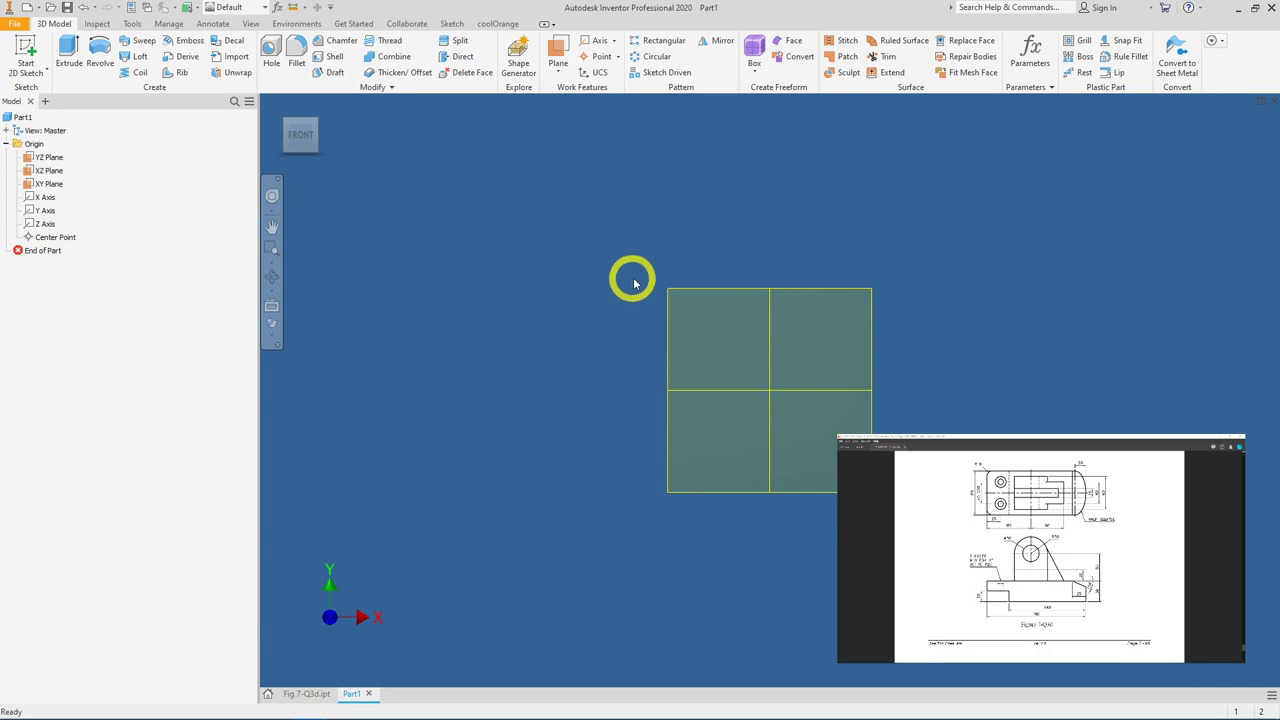
Step: Start a new sketch on the XY Plane
mouse_move(643, 306)
shift+middle_down()
mouse_move(666, 294)
mouse_move(703, 311)
mouse_move(654, 297)
mouse_move(571, 311)
mouse_move(700, 317)
mouse_move(637, 320)
mouse_move(634, 340)
mouse_move(634, 320)
shift+middle_up()
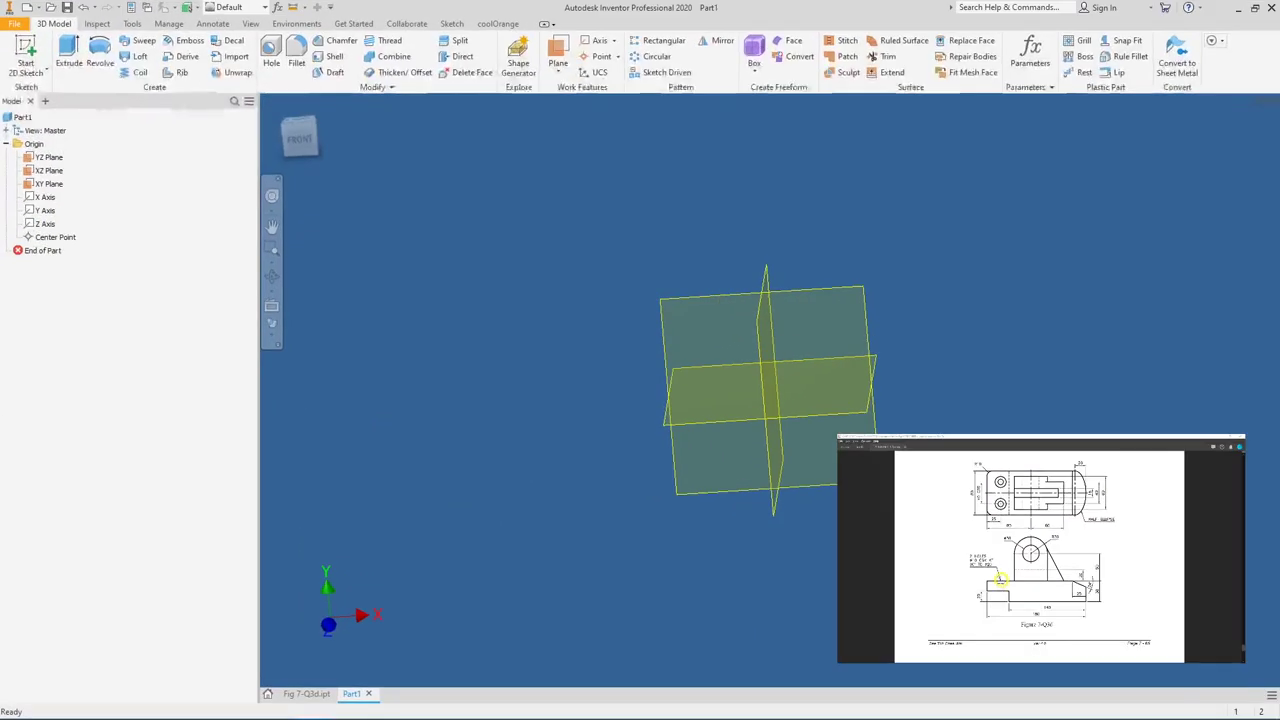
click(864, 296)
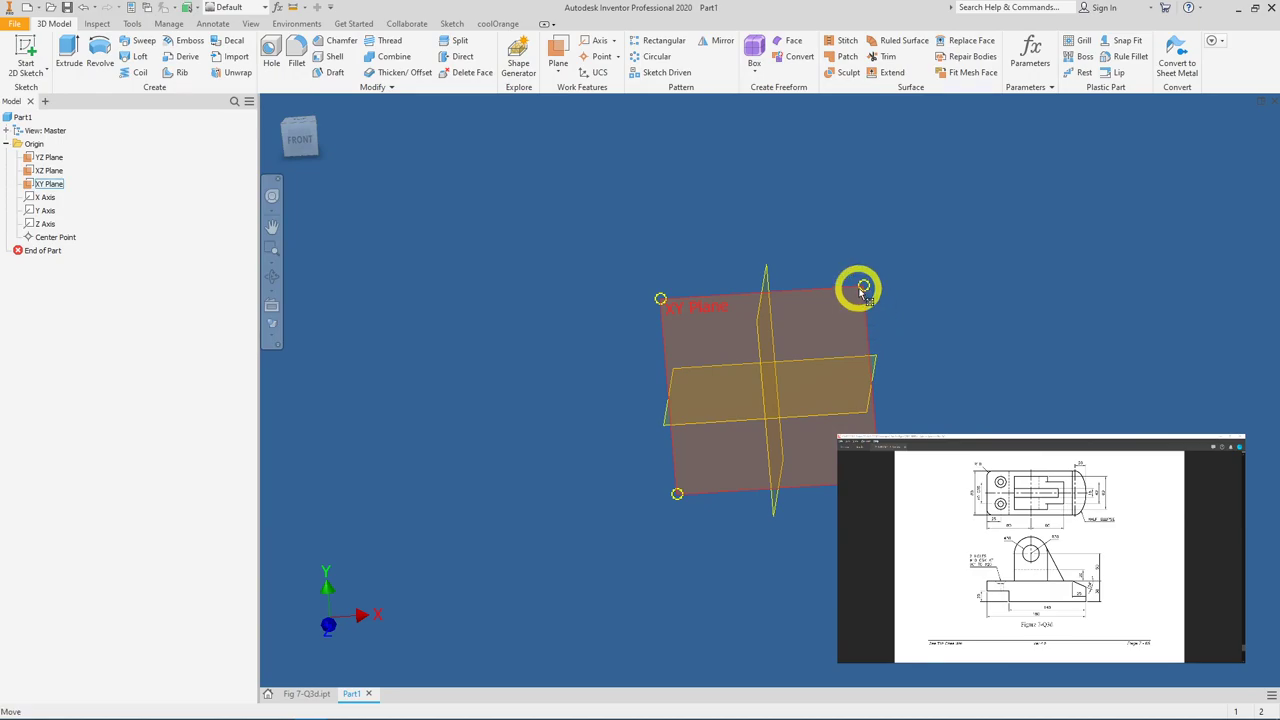
click(863, 291)
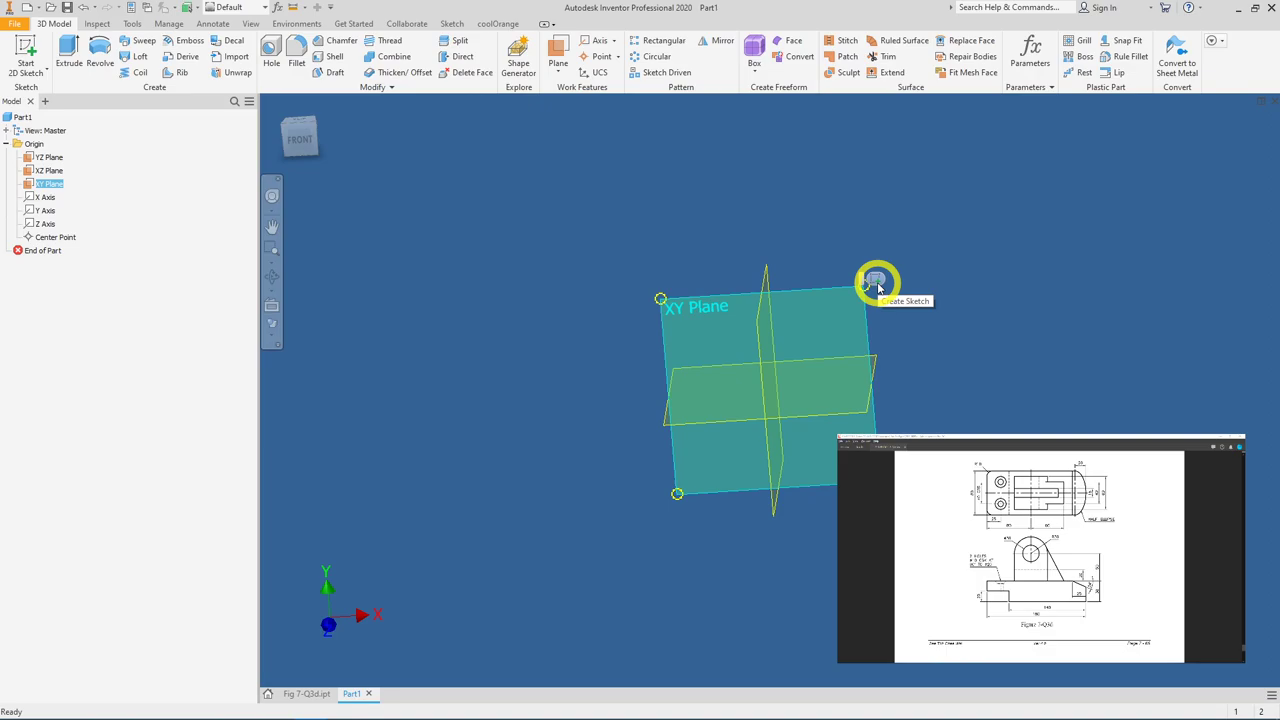
click(878, 288)
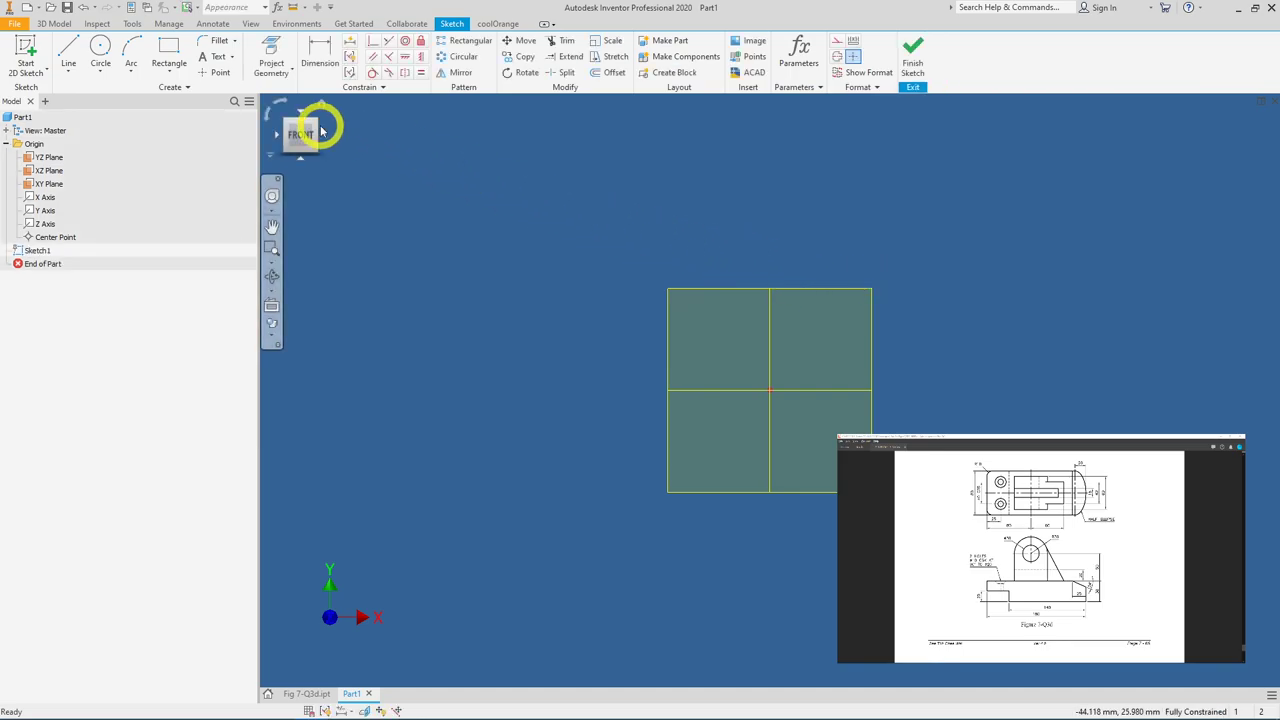
Step: Draw a two-point rectangle spanning the origin as the base outline
click(172, 52)
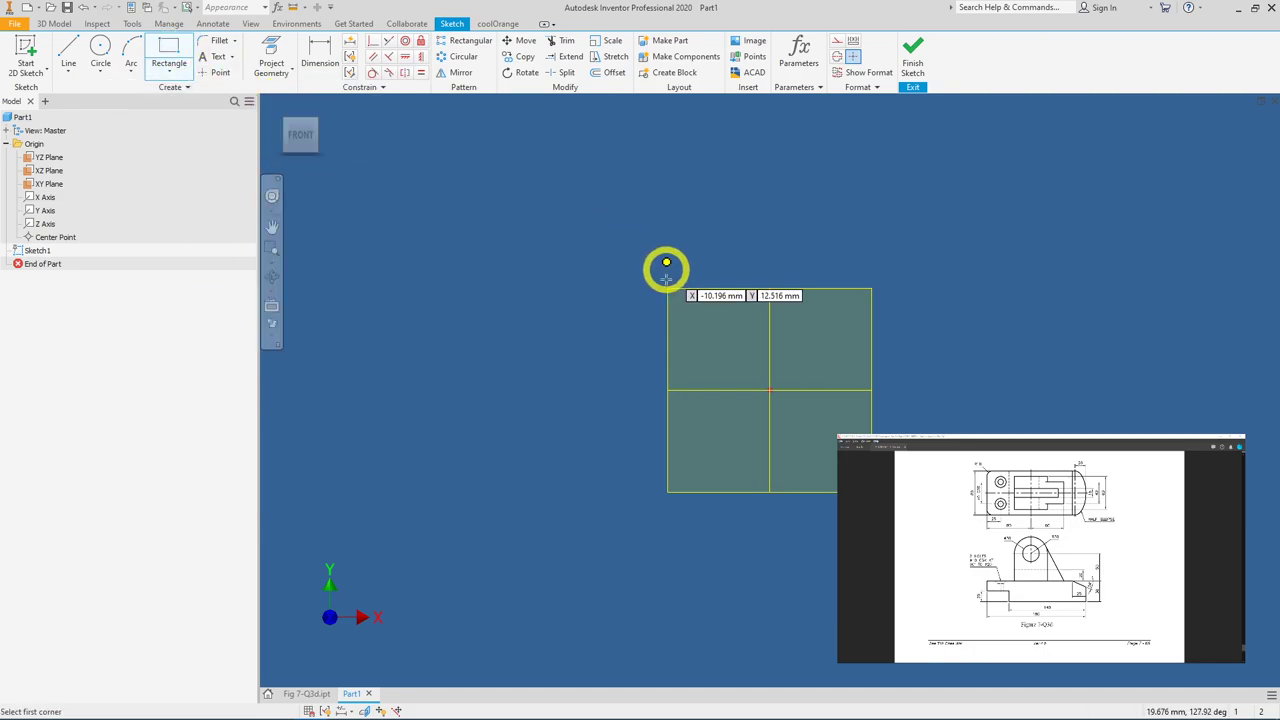
click(621, 253)
click(1016, 383)
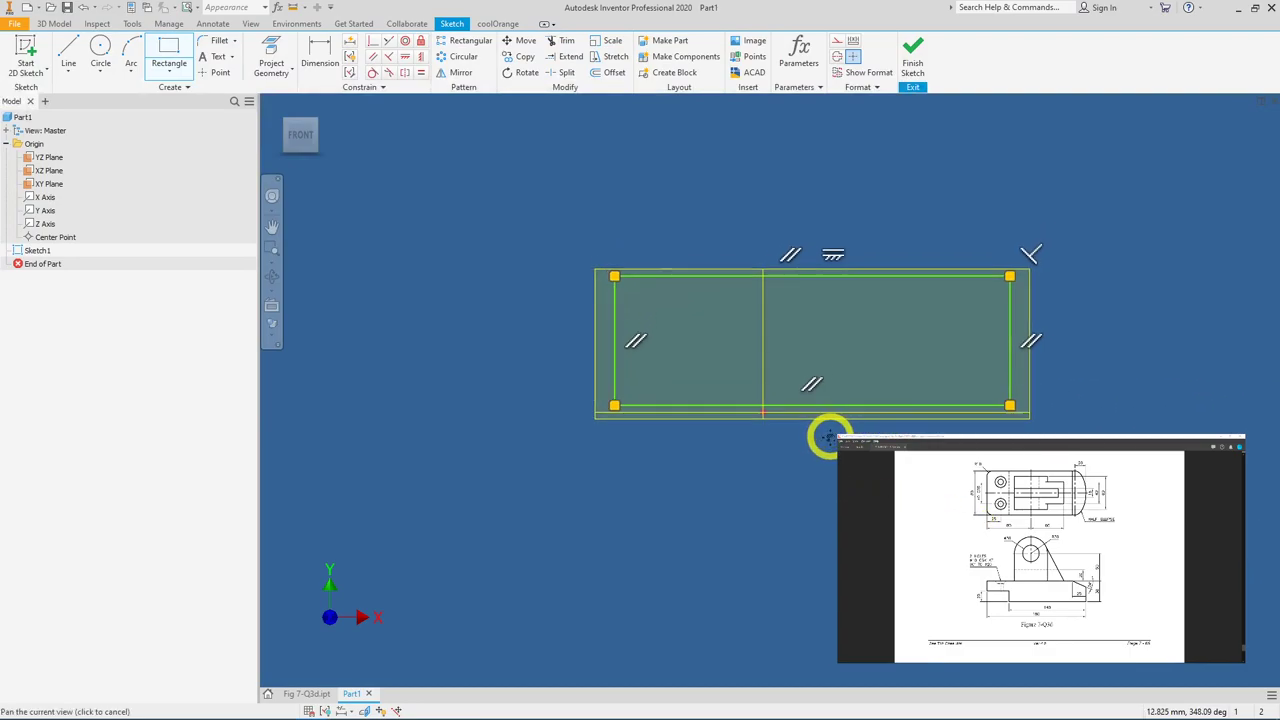
Step: Dimension the rectangle: height 38, width 180, and left edge 80 from the centre line
click(329, 70)
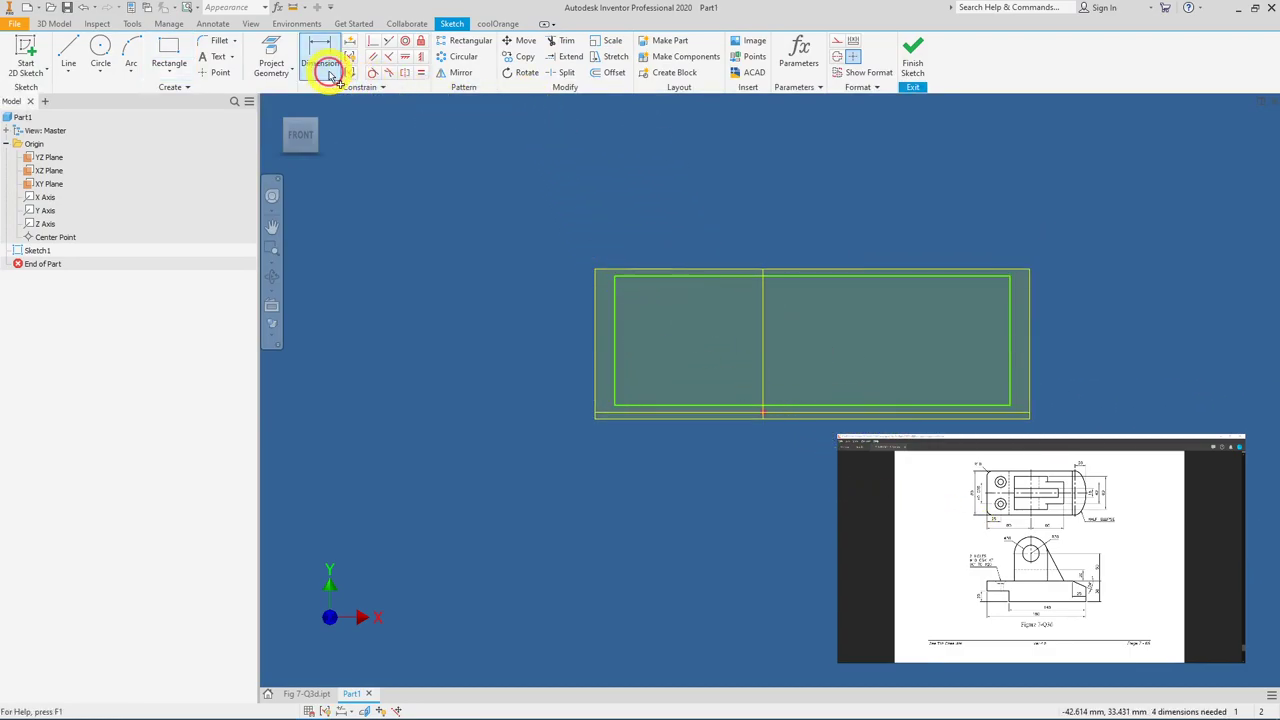
click(612, 347)
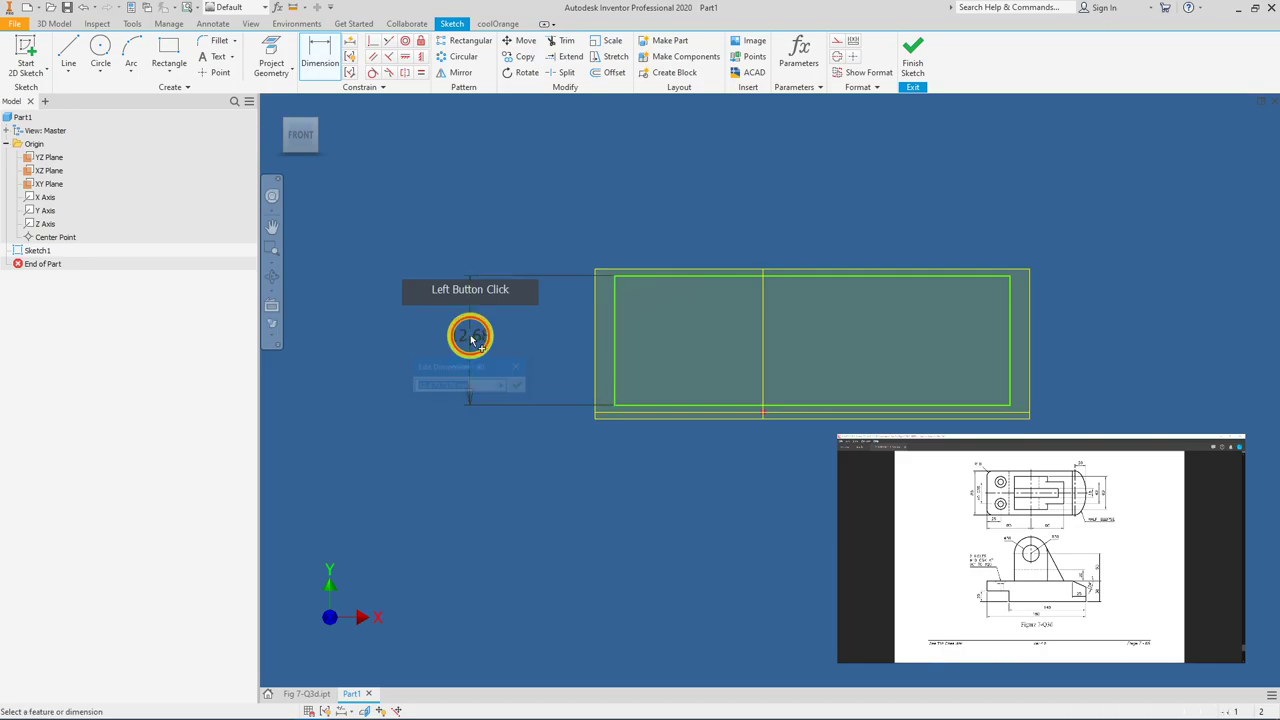
click(468, 335)
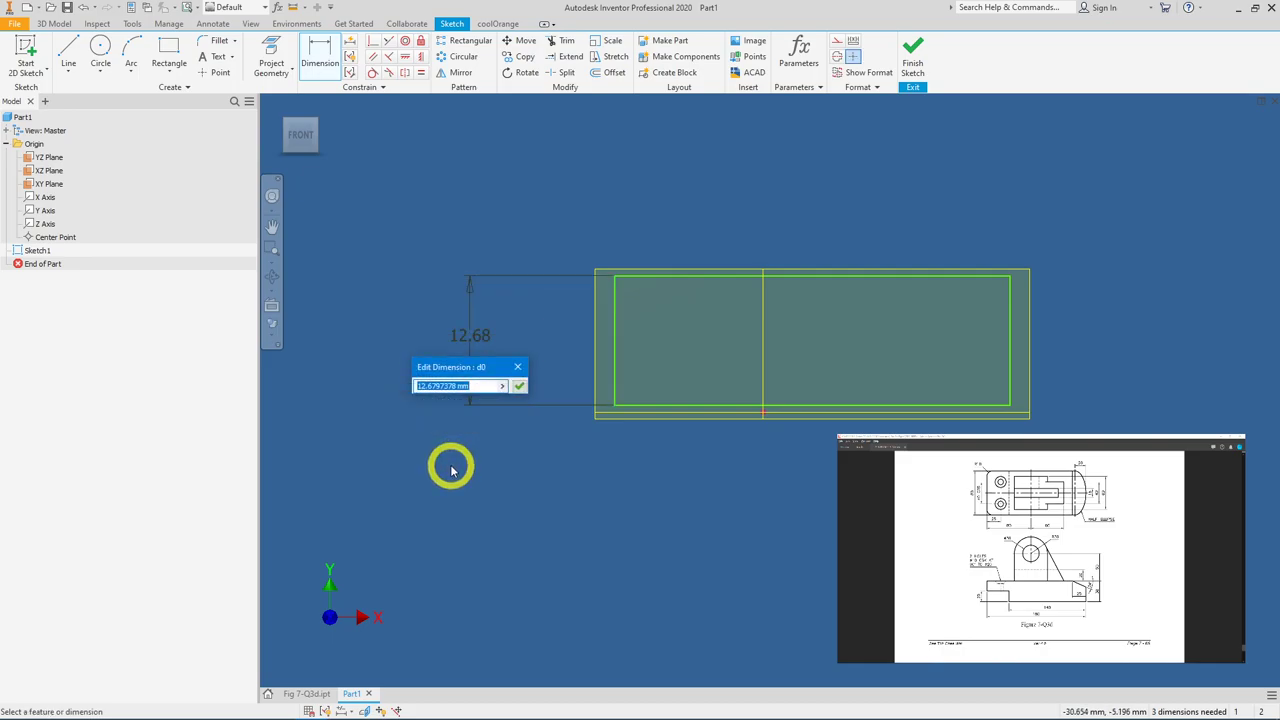
text(38)
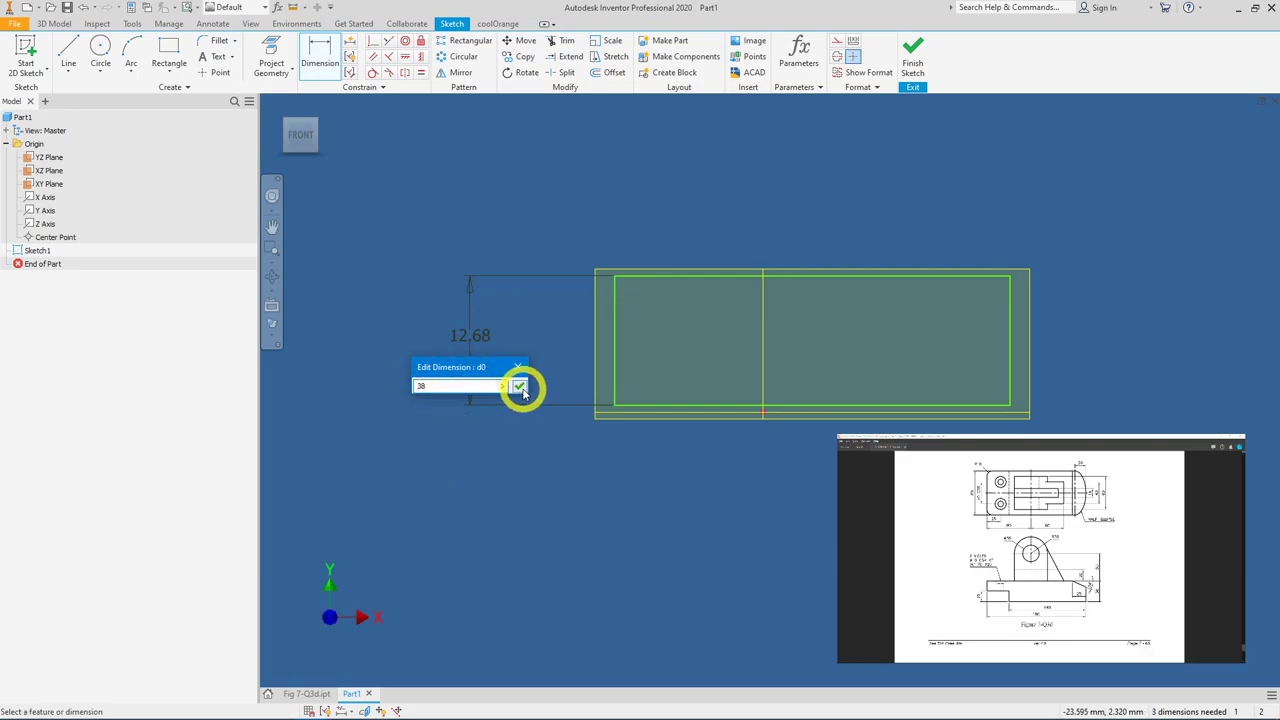
click(521, 388)
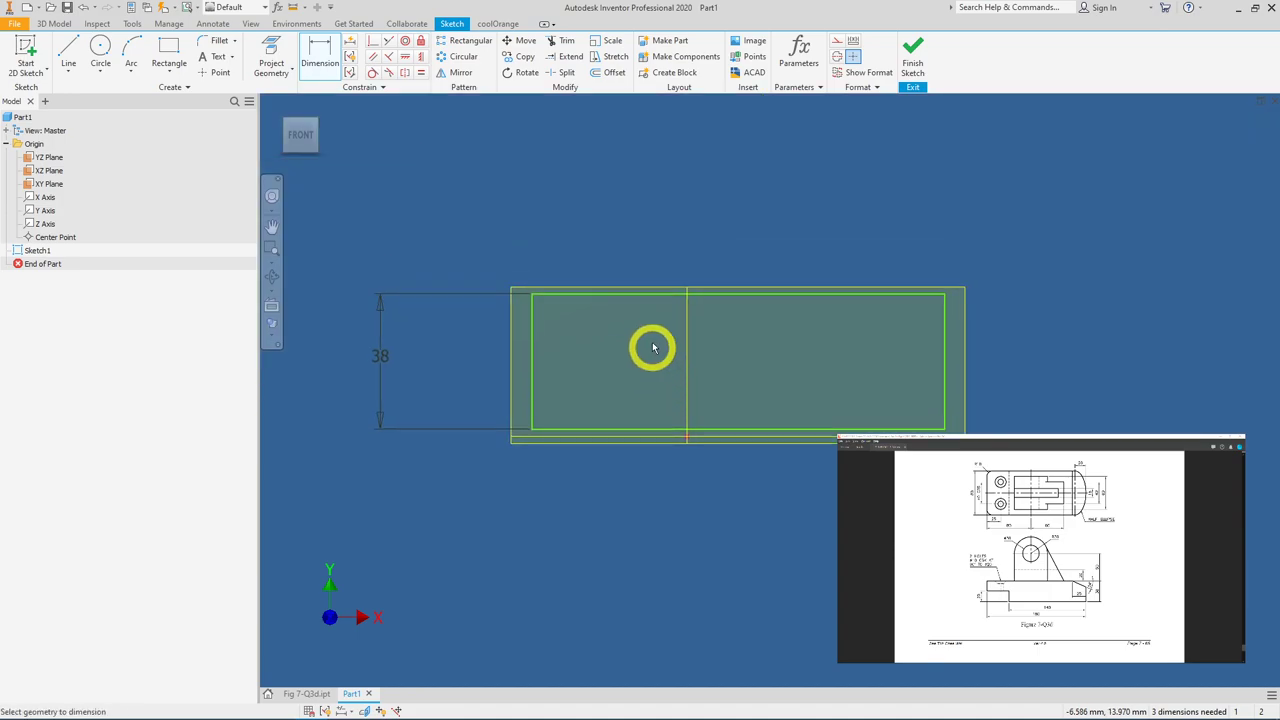
click(658, 302)
click(655, 207)
text(1)
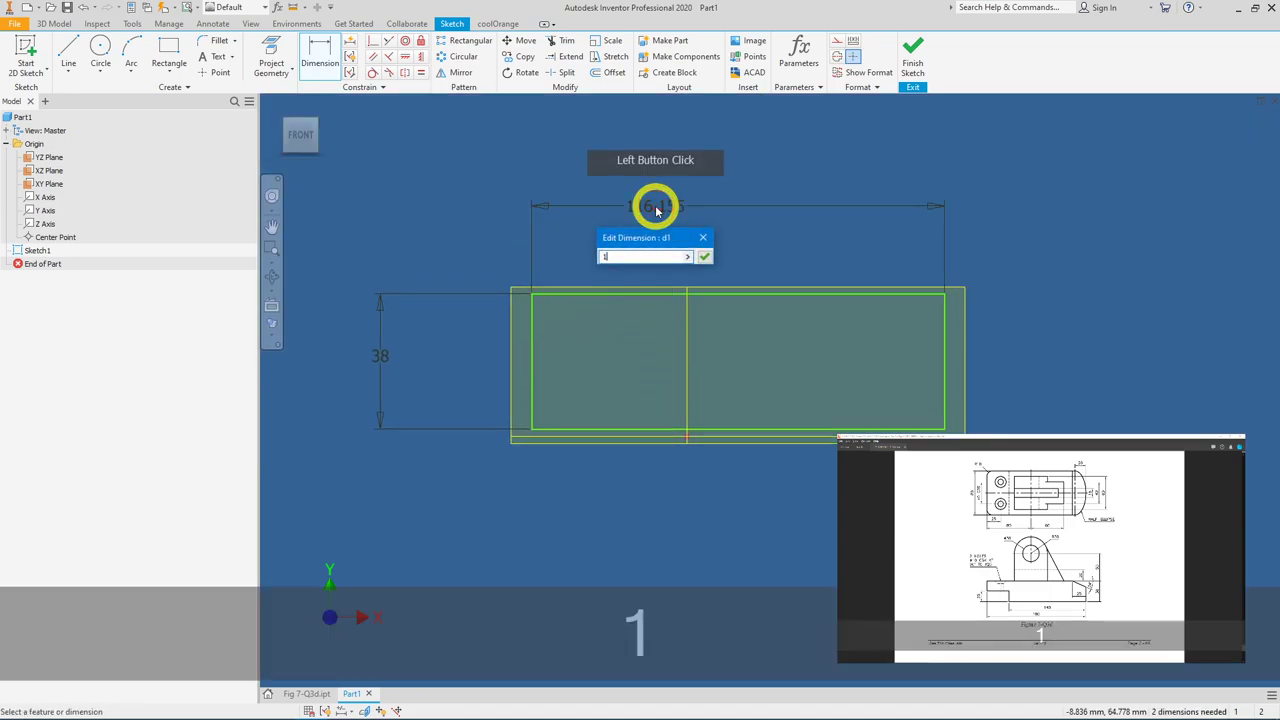
text(80)
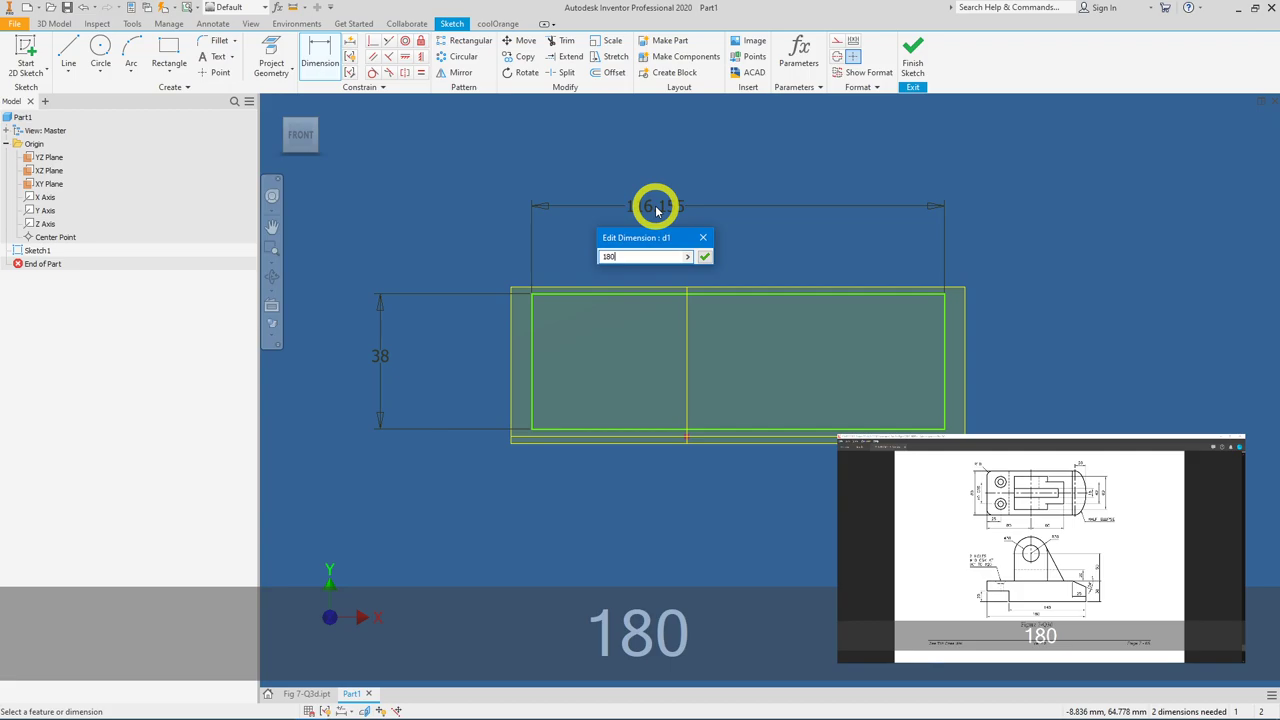
click(705, 257)
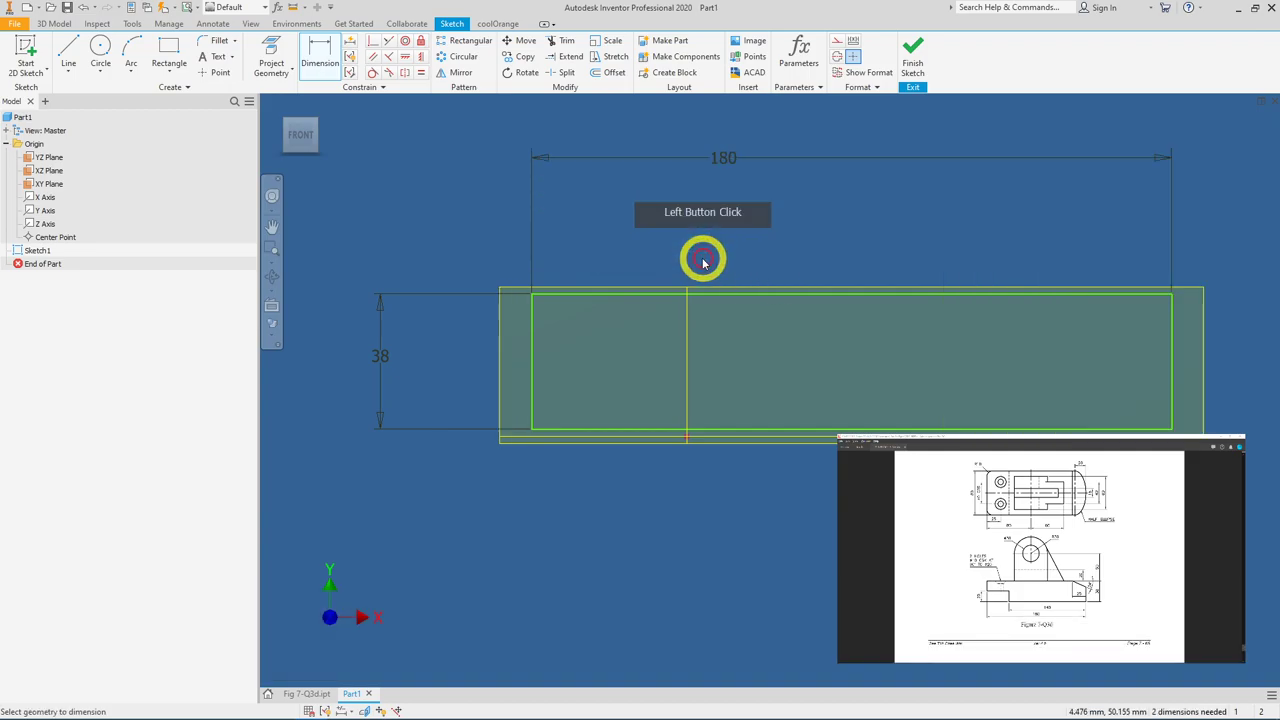
scroll(714, 300, down, 2)
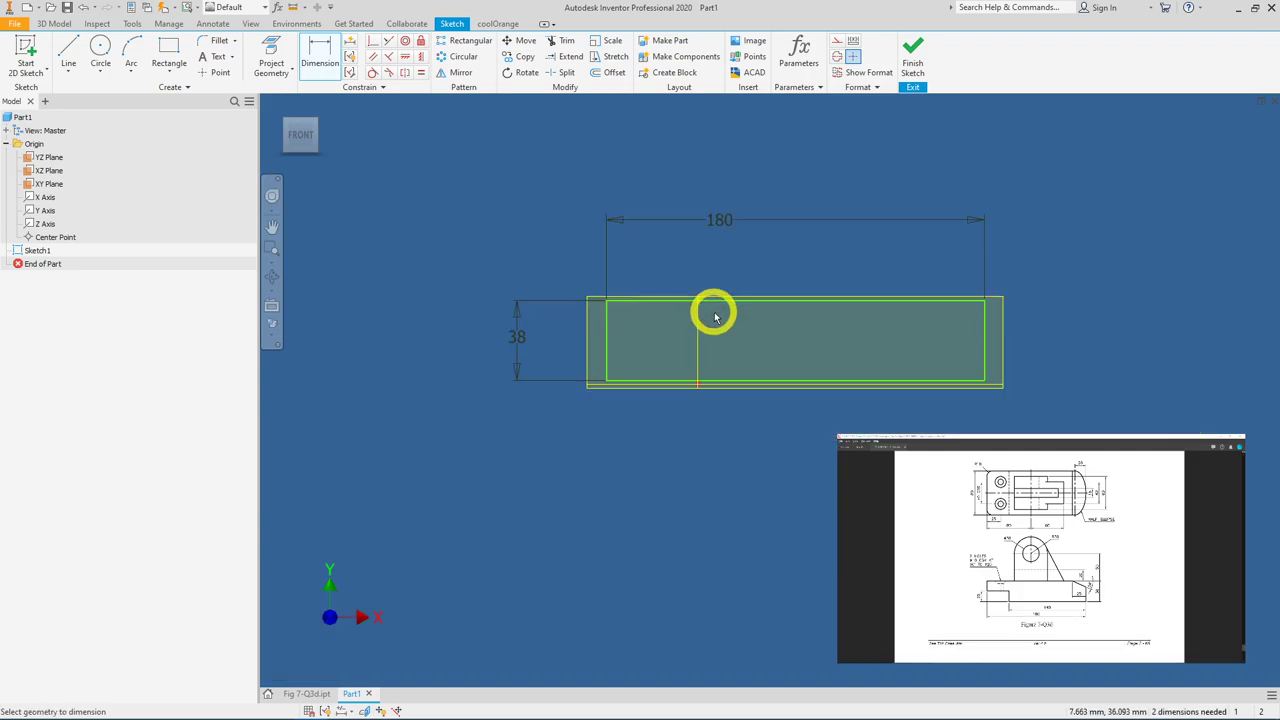
click(606, 337)
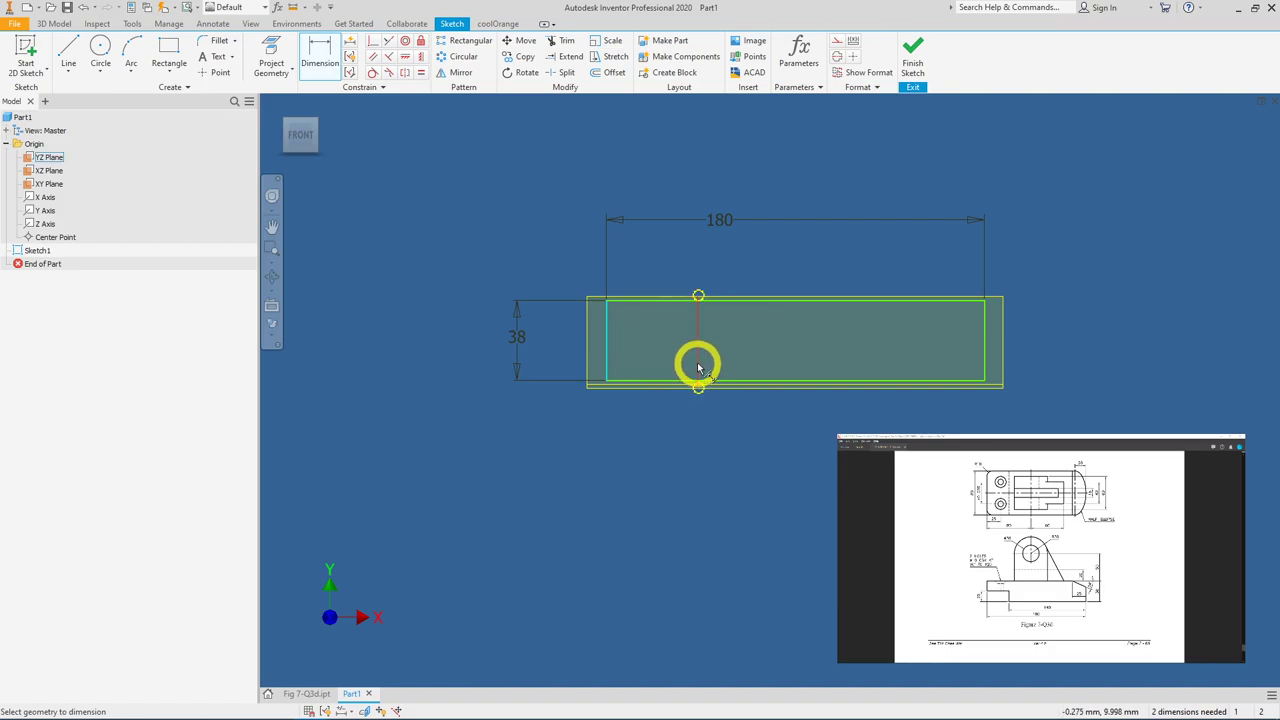
click(699, 369)
click(660, 253)
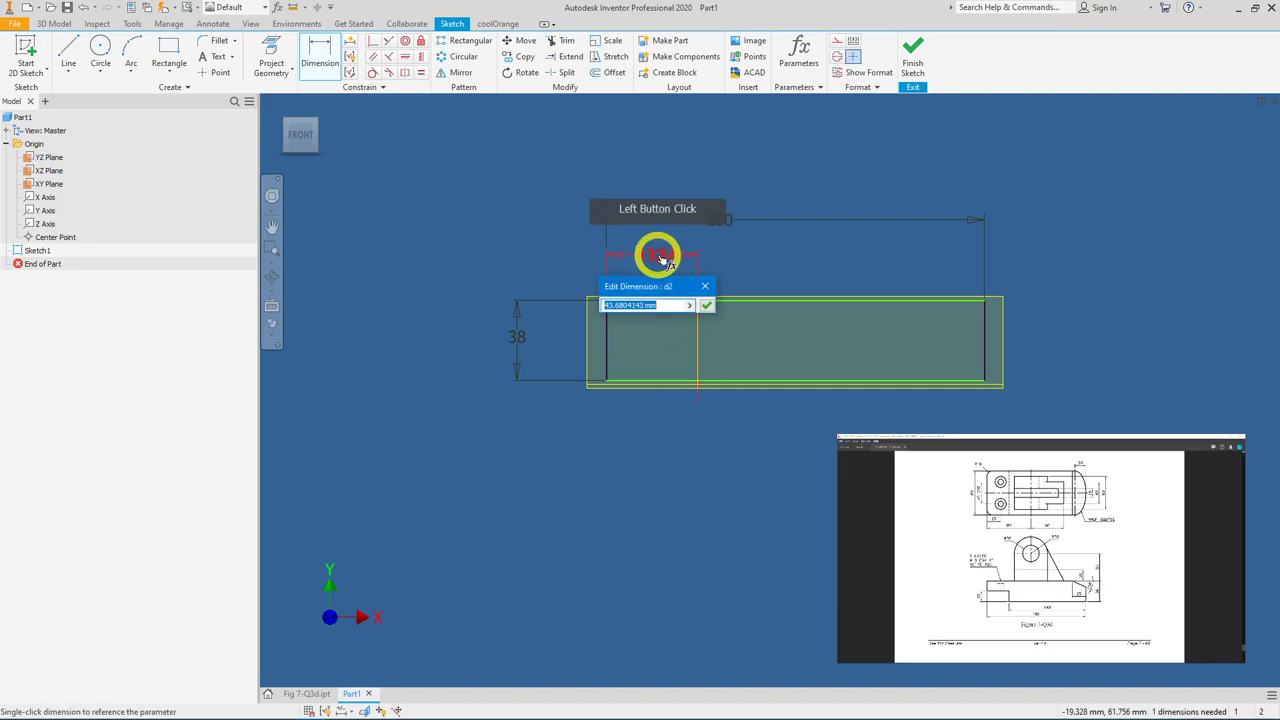
text(80)
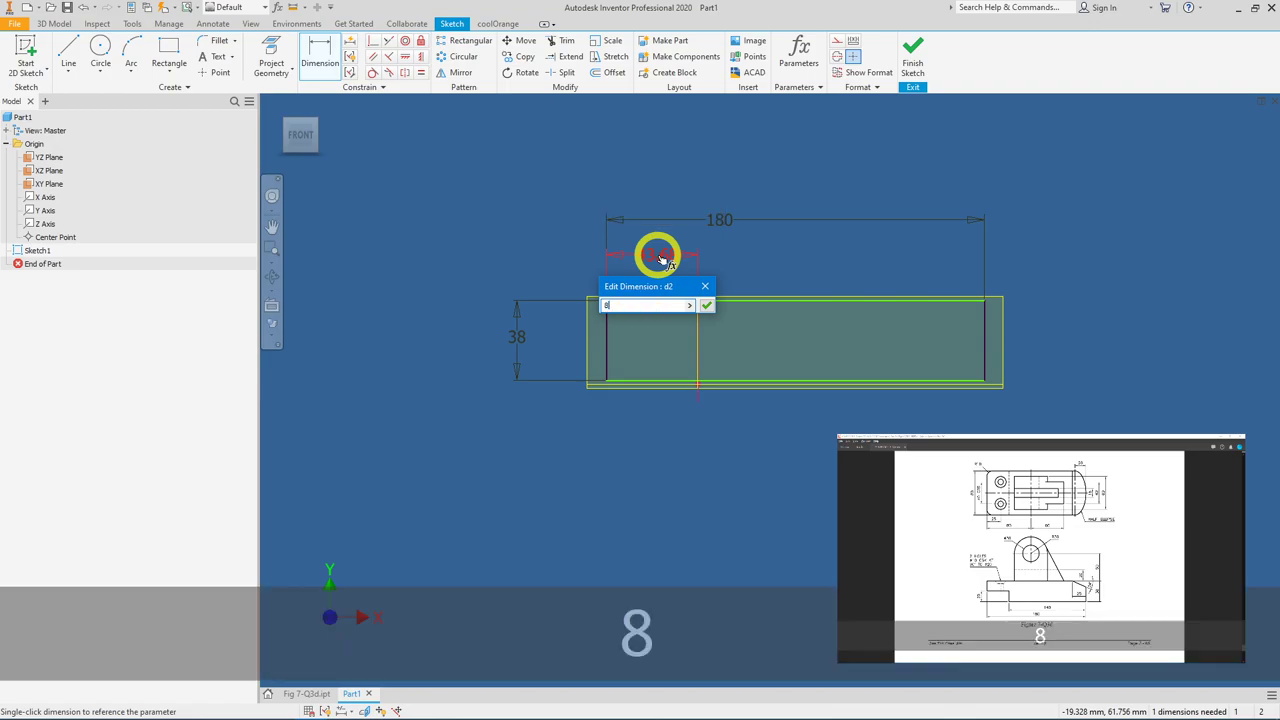
click(706, 307)
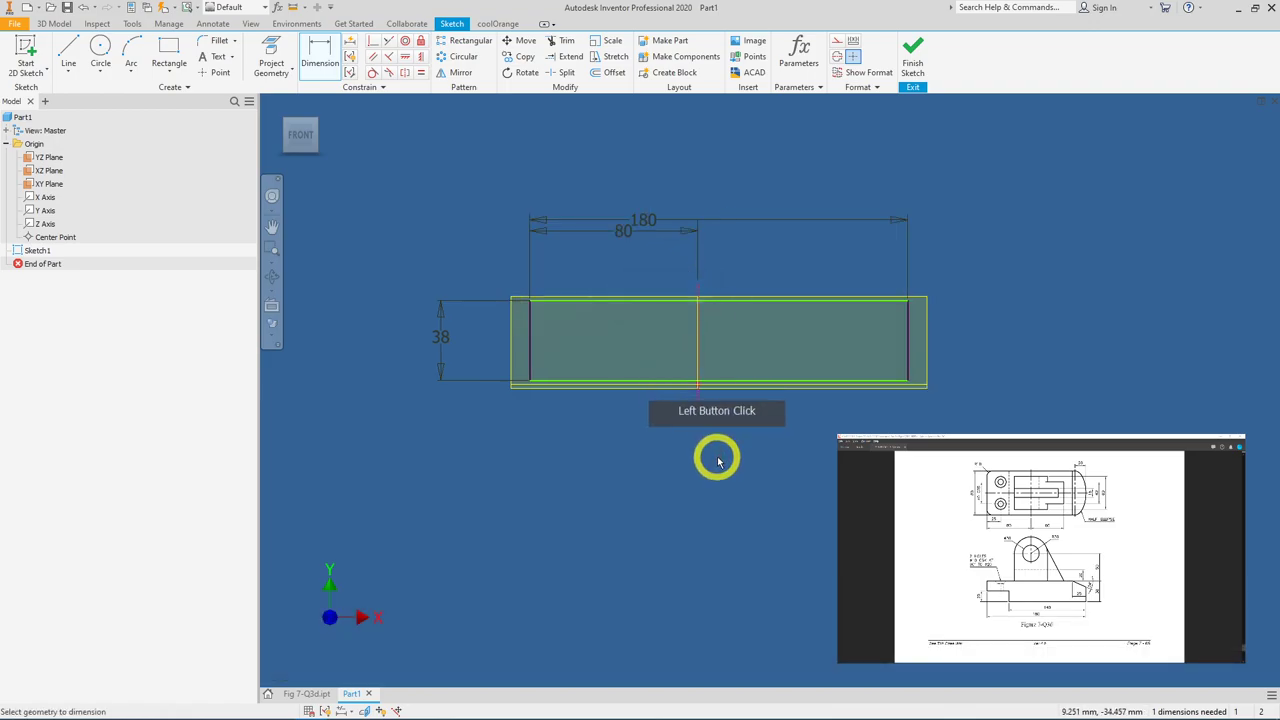
right_click(716, 456)
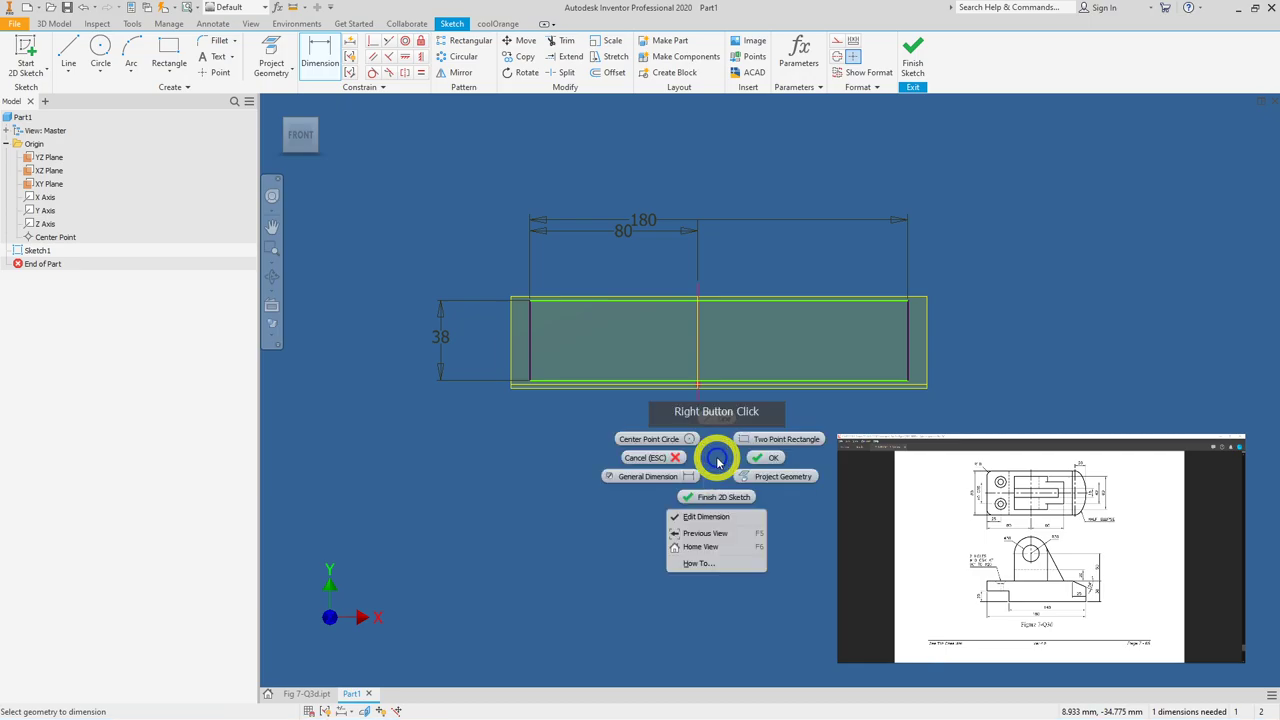
click(765, 449)
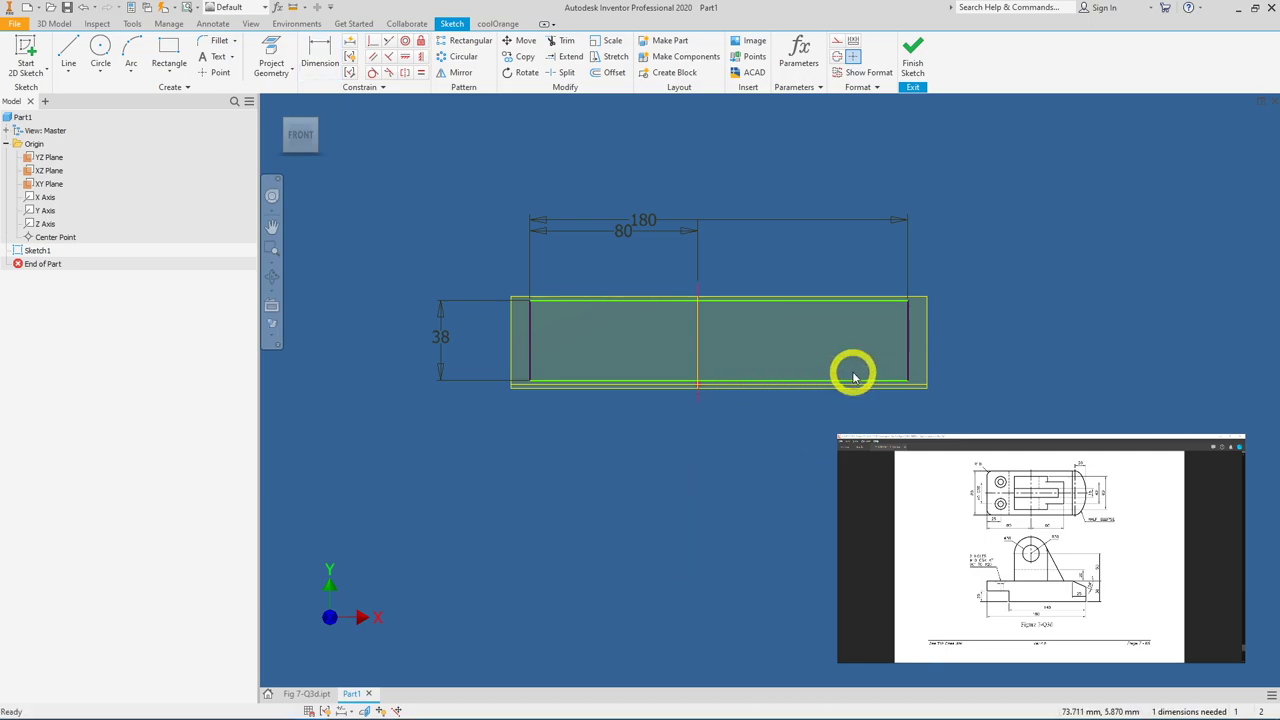
Step: Shift the rectangle upward and make its bottom line collinear with the outer bottom edge
click(867, 303)
mouse_move(868, 305)
mouse_down()
mouse_move(863, 229)
mouse_move(854, 303)
mouse_move(995, 303)
mouse_move(980, 266)
mouse_move(620, 300)
mouse_move(851, 297)
mouse_move(693, 284)
mouse_move(918, 280)
mouse_move(720, 265)
mouse_move(921, 289)
mouse_move(741, 228)
mouse_move(749, 297)
mouse_move(893, 305)
mouse_move(879, 279)
mouse_up()
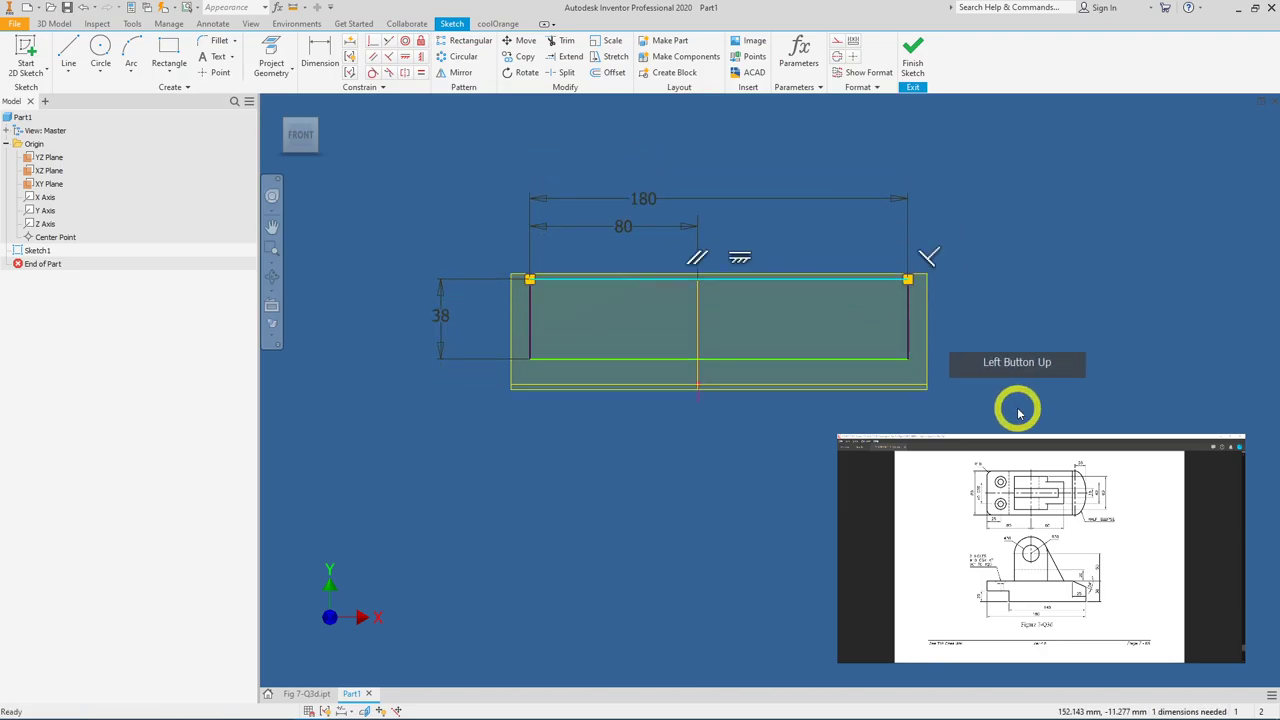
click(731, 362)
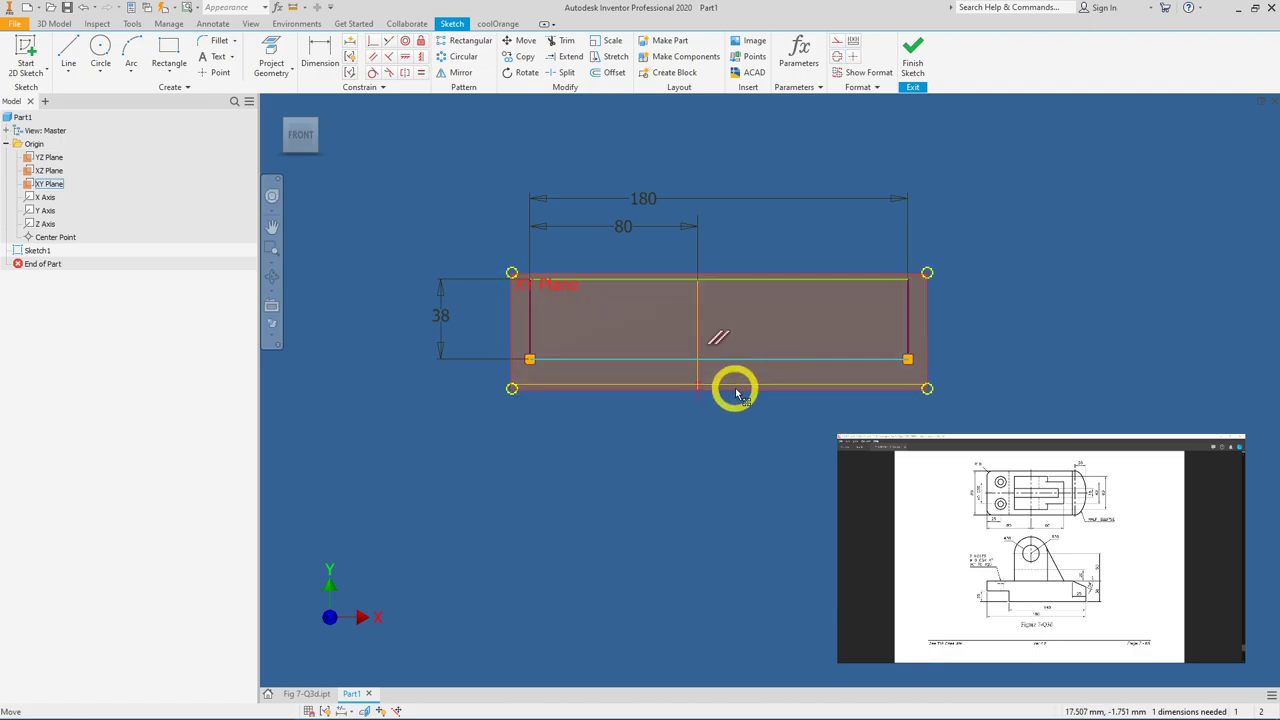
click(735, 388)
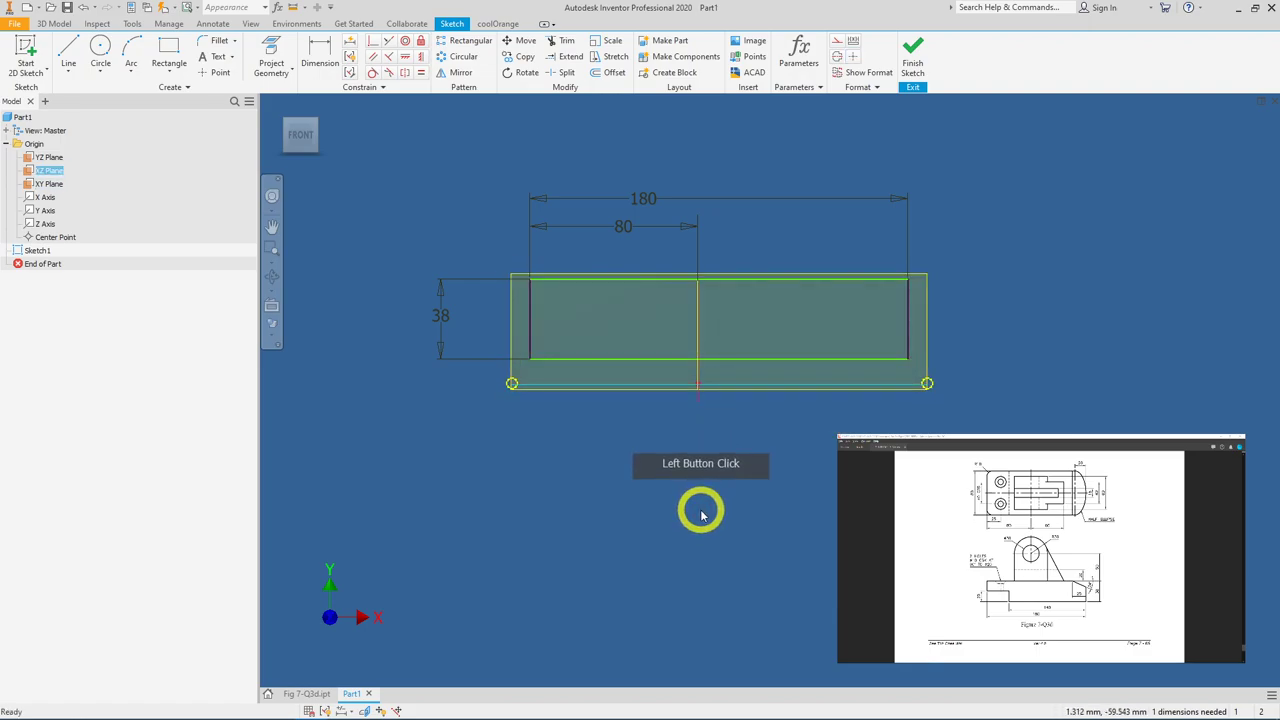
click(624, 163)
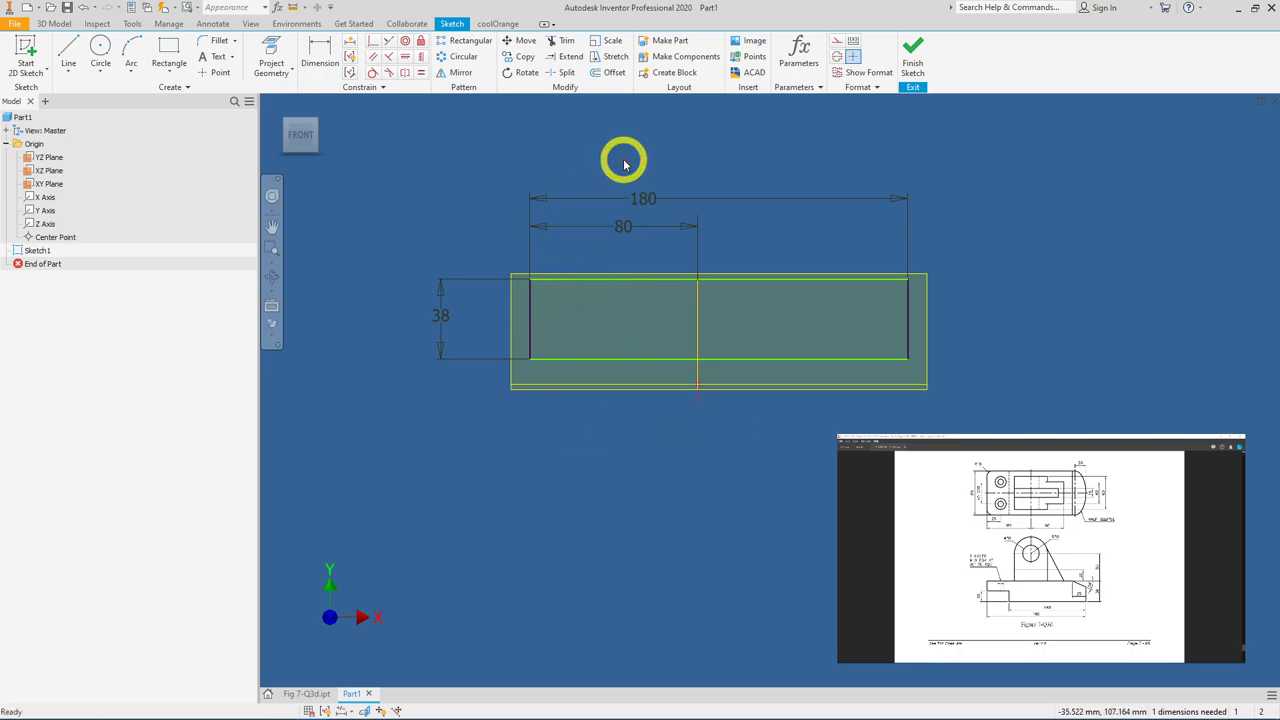
click(389, 42)
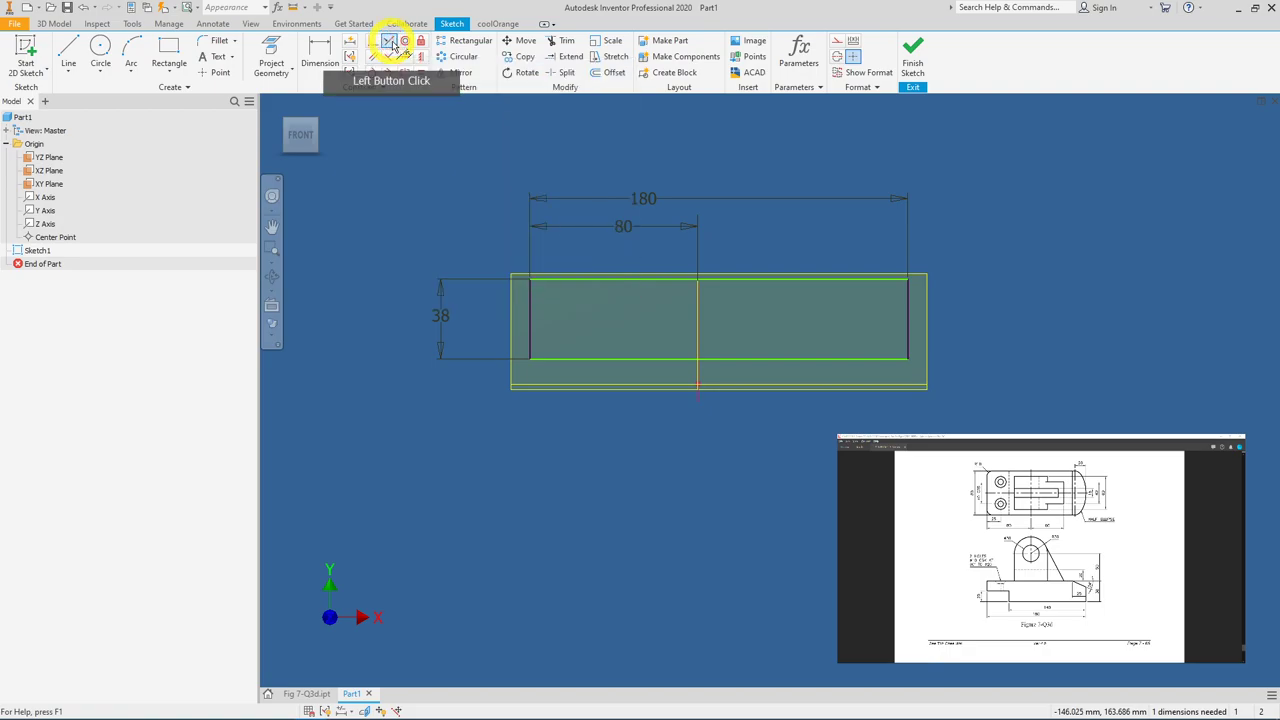
click(760, 358)
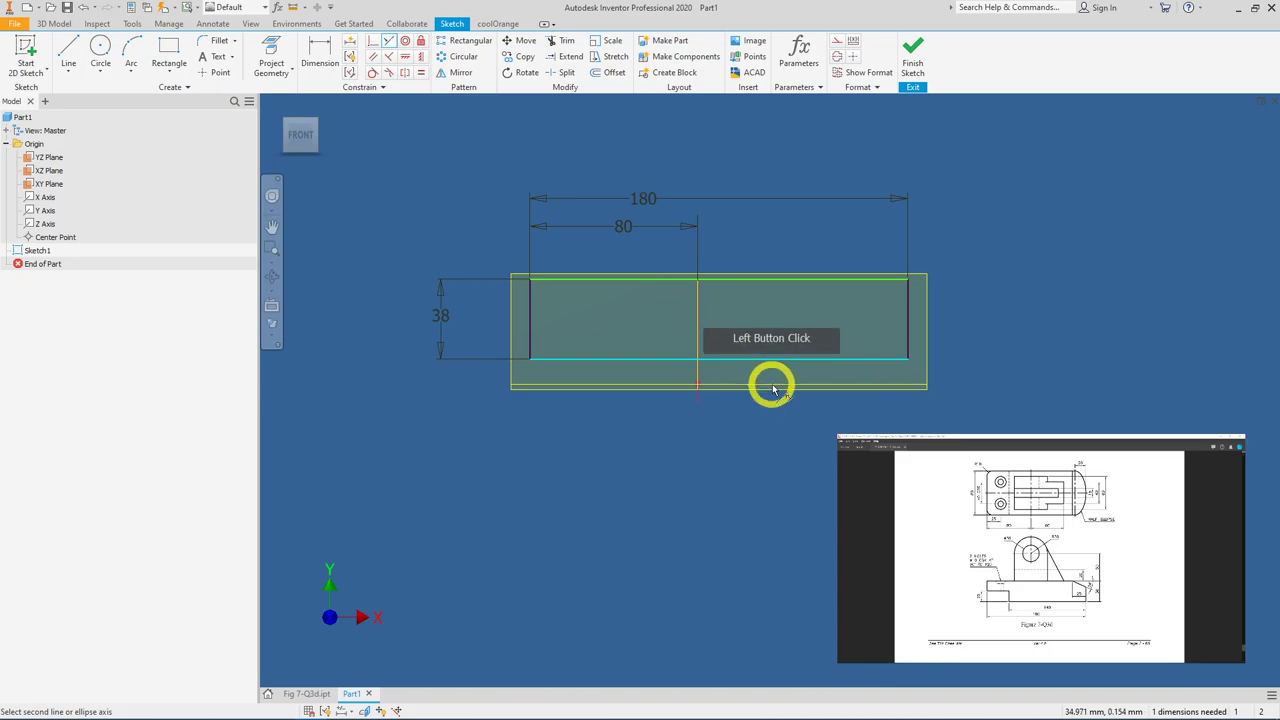
click(711, 388)
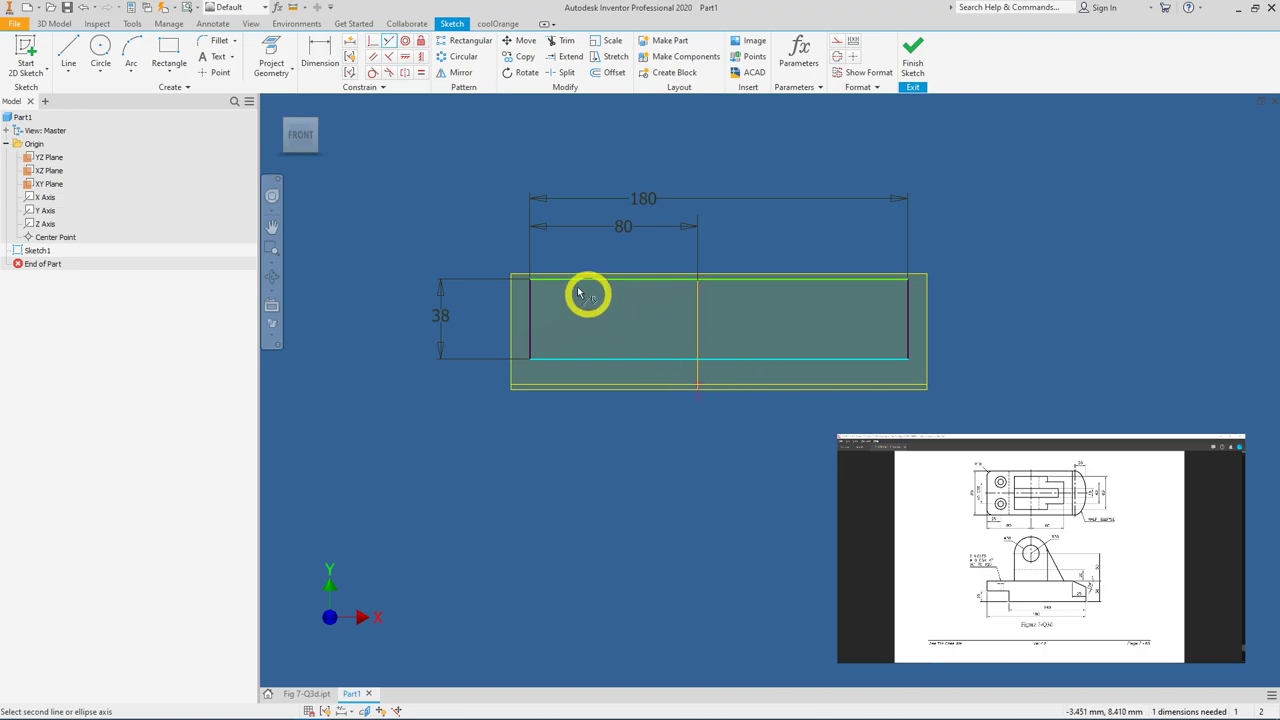
Step: Project the XZ Plane and constrain the rectangle's bottom line collinear with it
click(278, 58)
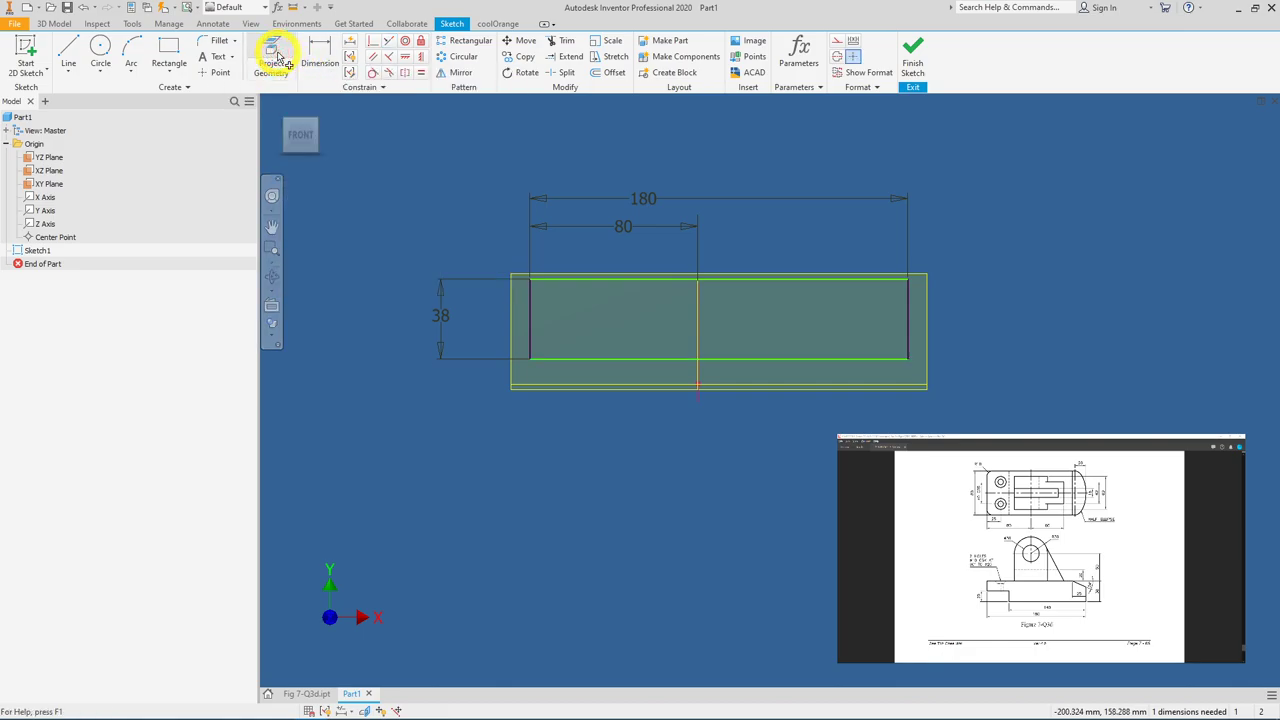
click(565, 388)
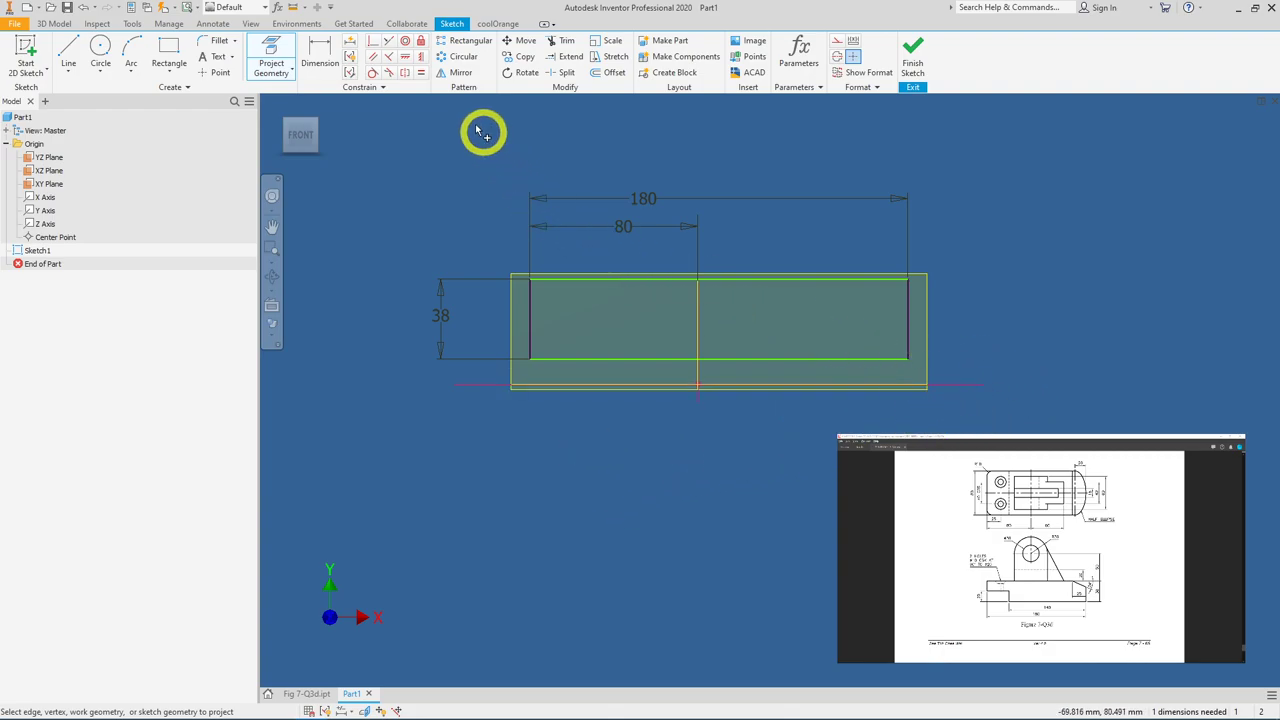
click(388, 50)
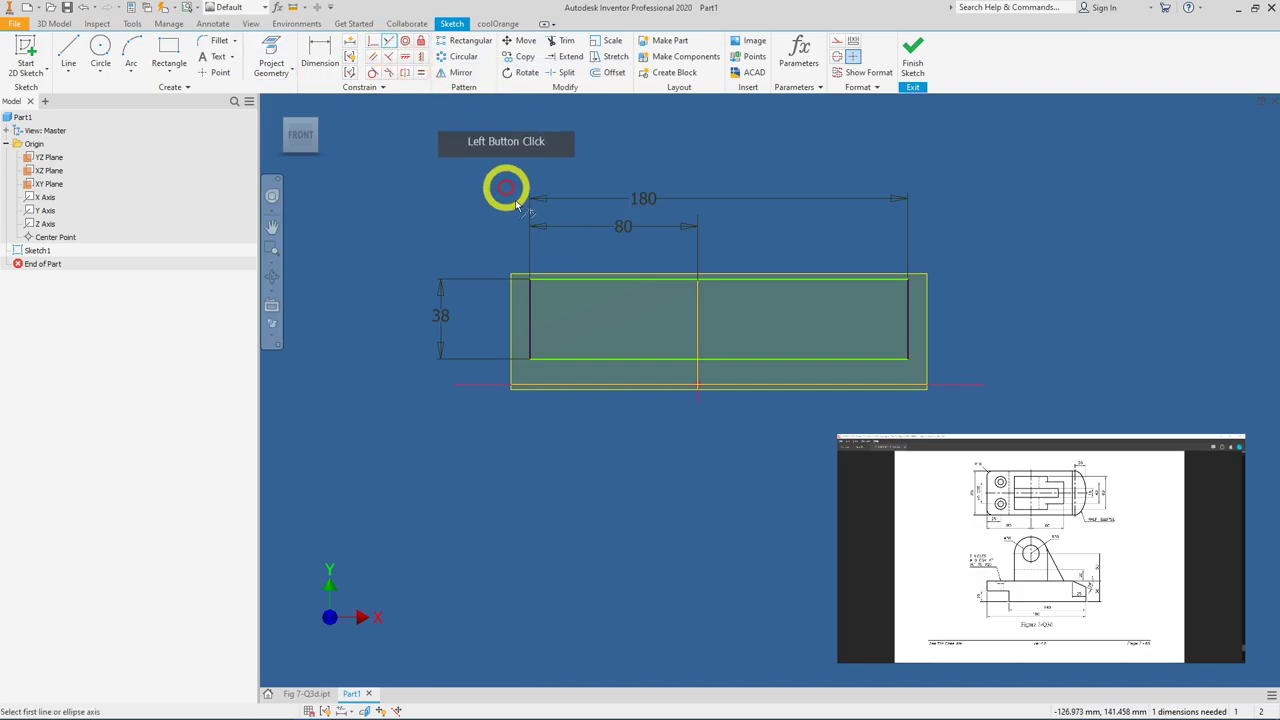
click(649, 359)
click(649, 386)
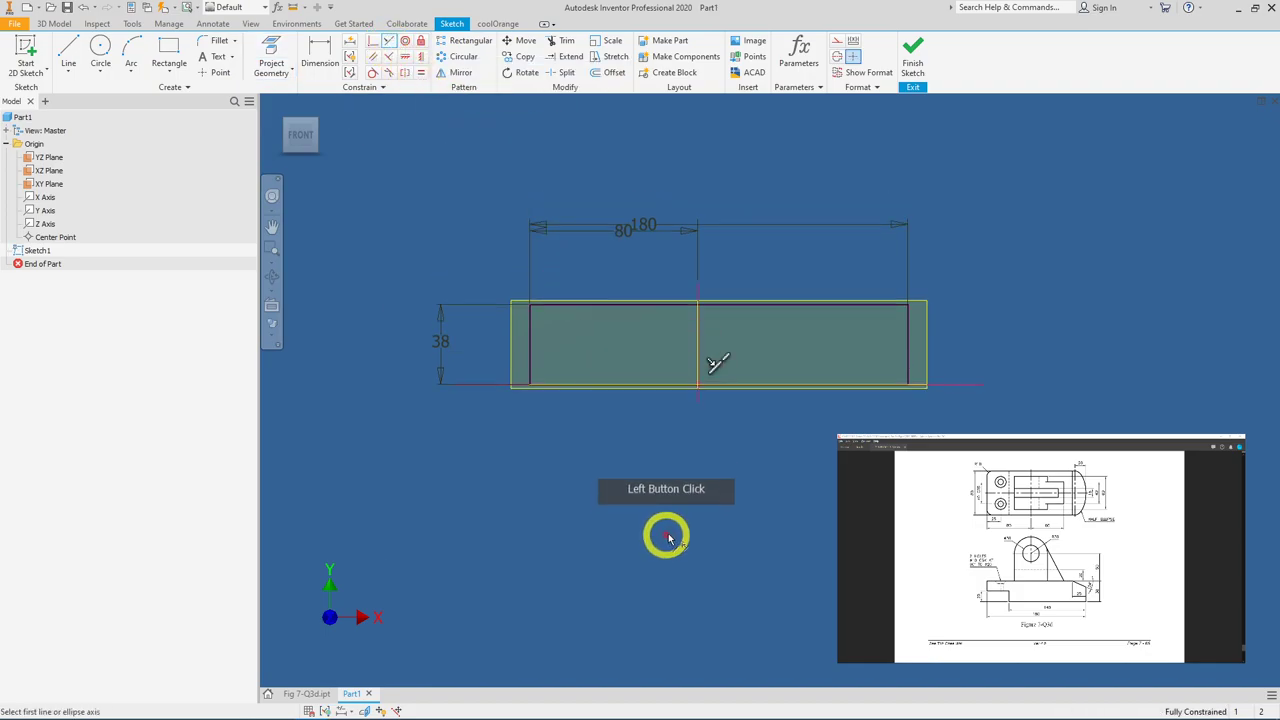
mouse_move(697, 500)
shift+middle_down()
mouse_move(708, 480)
mouse_move(723, 503)
shift+middle_up()
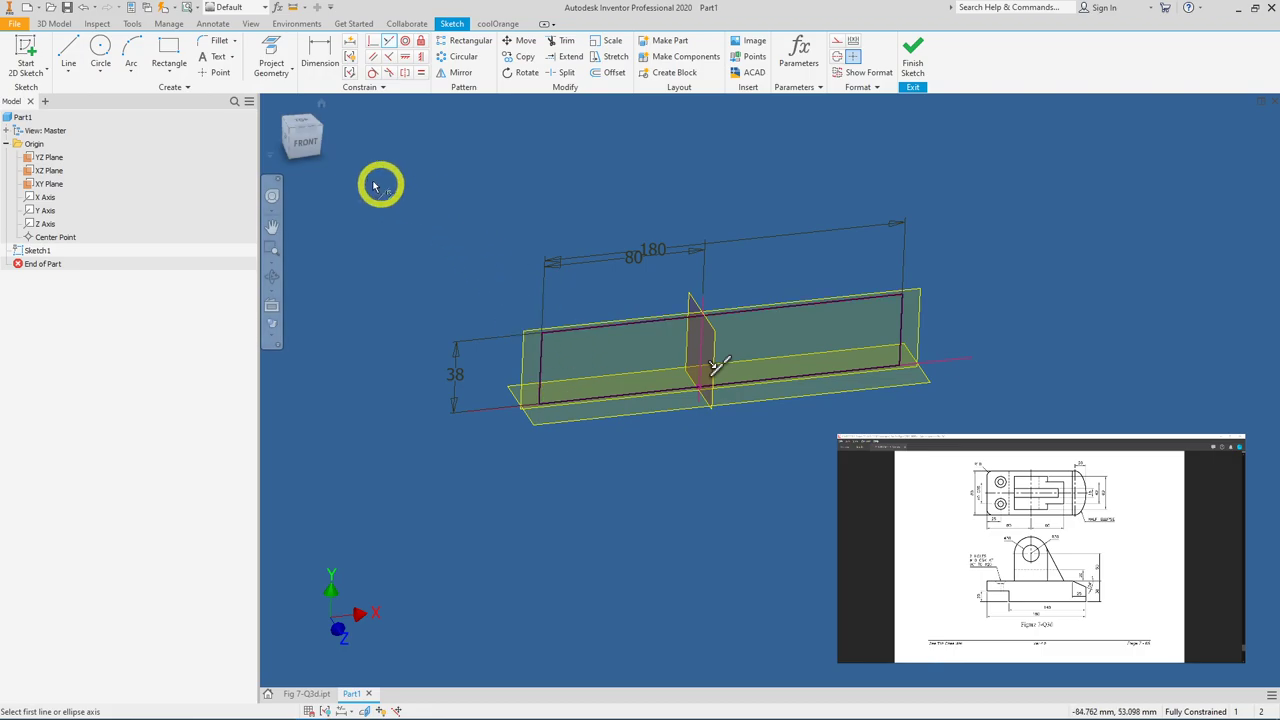
click(306, 146)
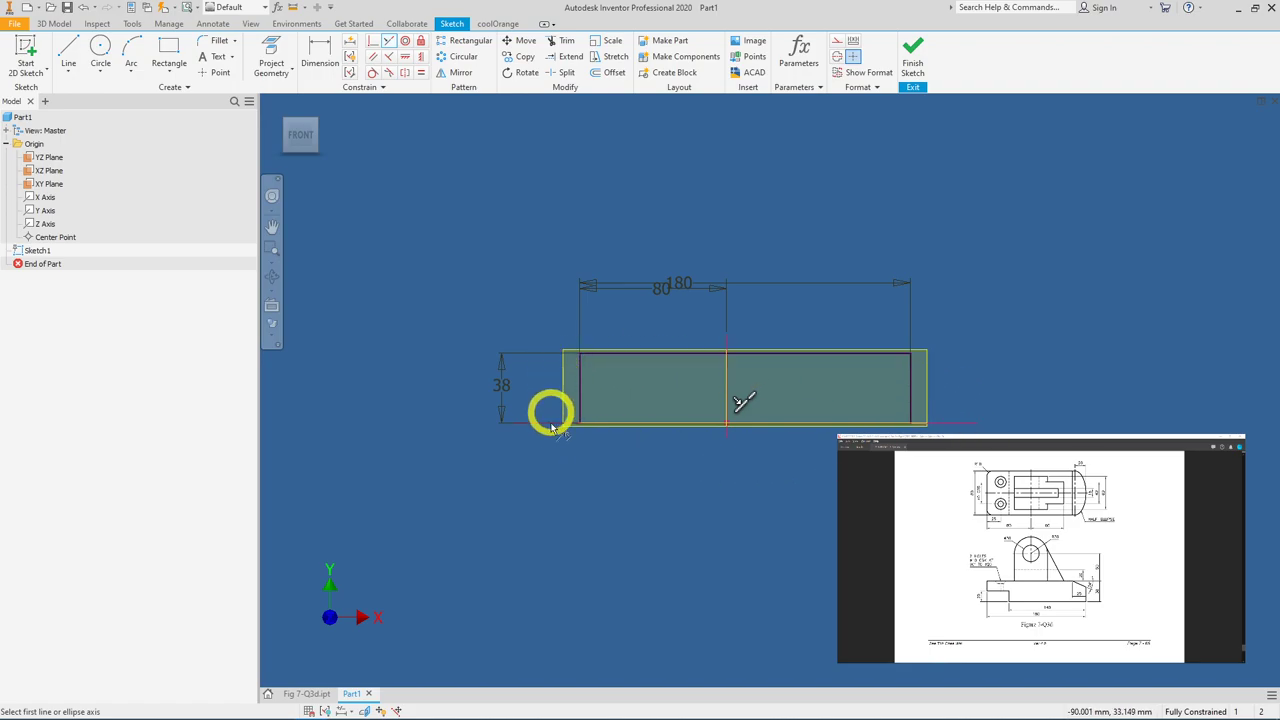
Step: Draw a small step rectangle at the lower-left corner and a slanted line across the upper-right corner
click(165, 47)
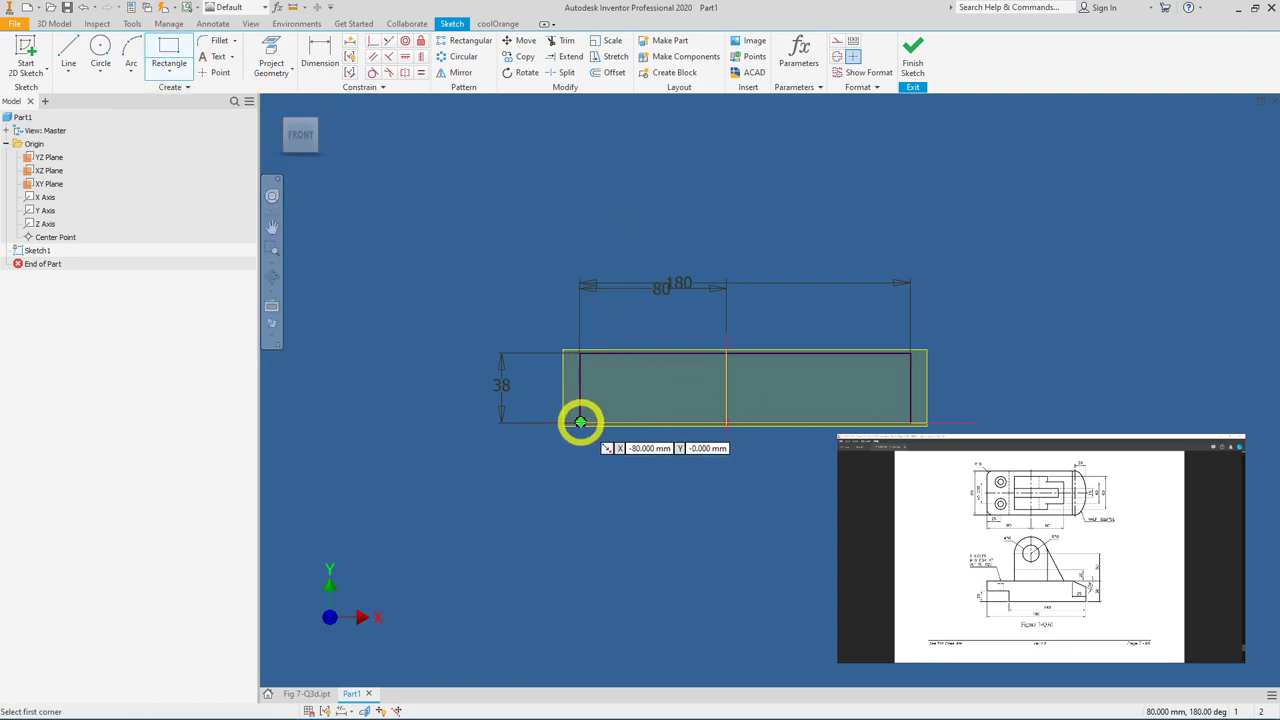
click(580, 422)
click(669, 383)
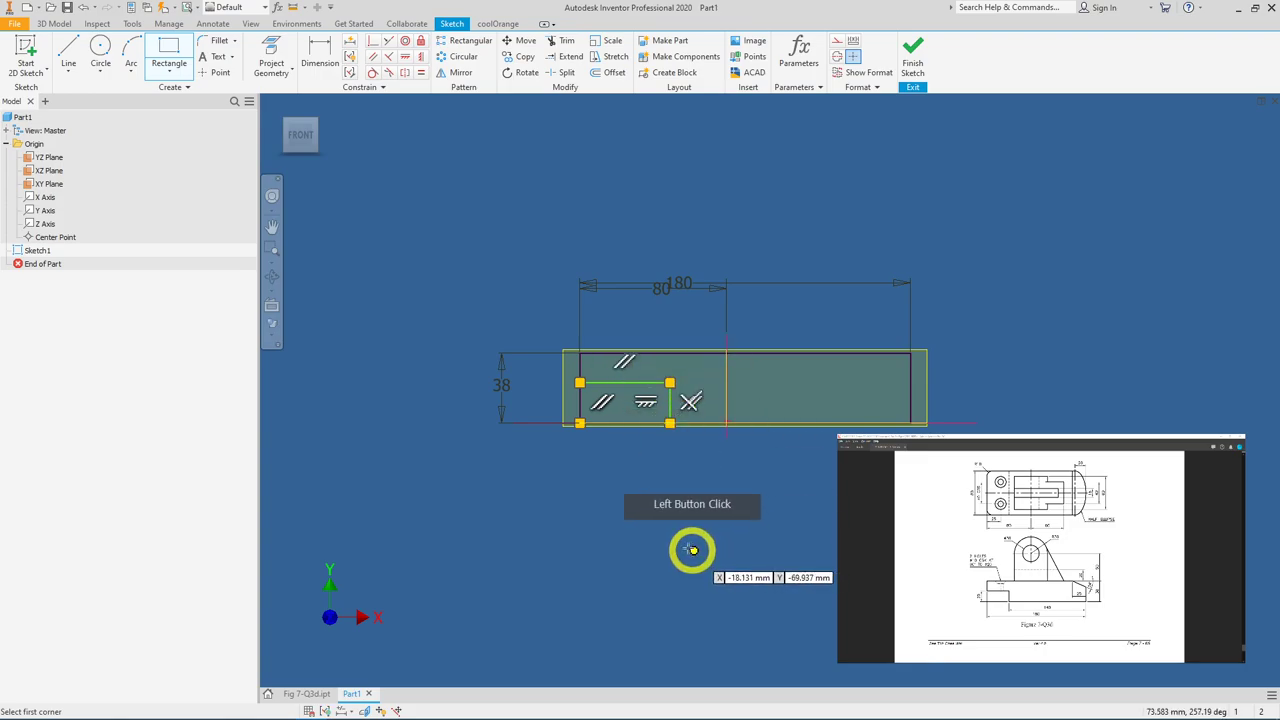
click(64, 48)
click(910, 352)
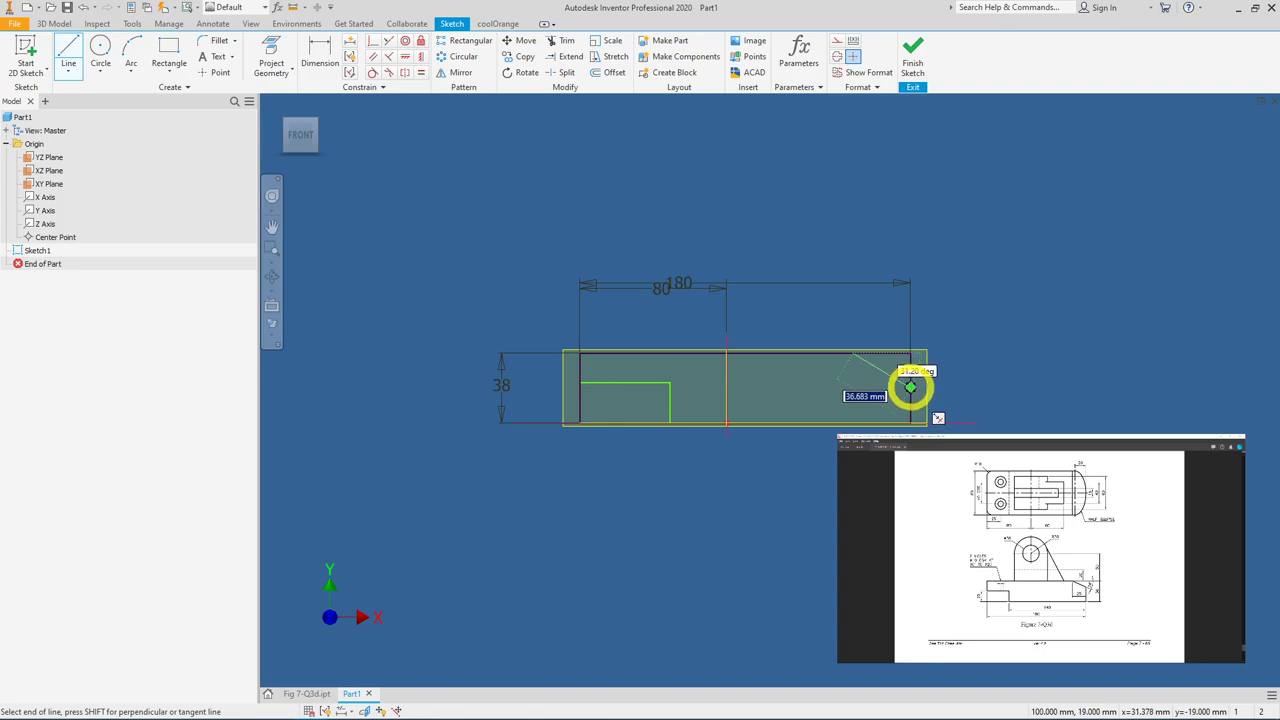
scroll(910, 388, up, 3)
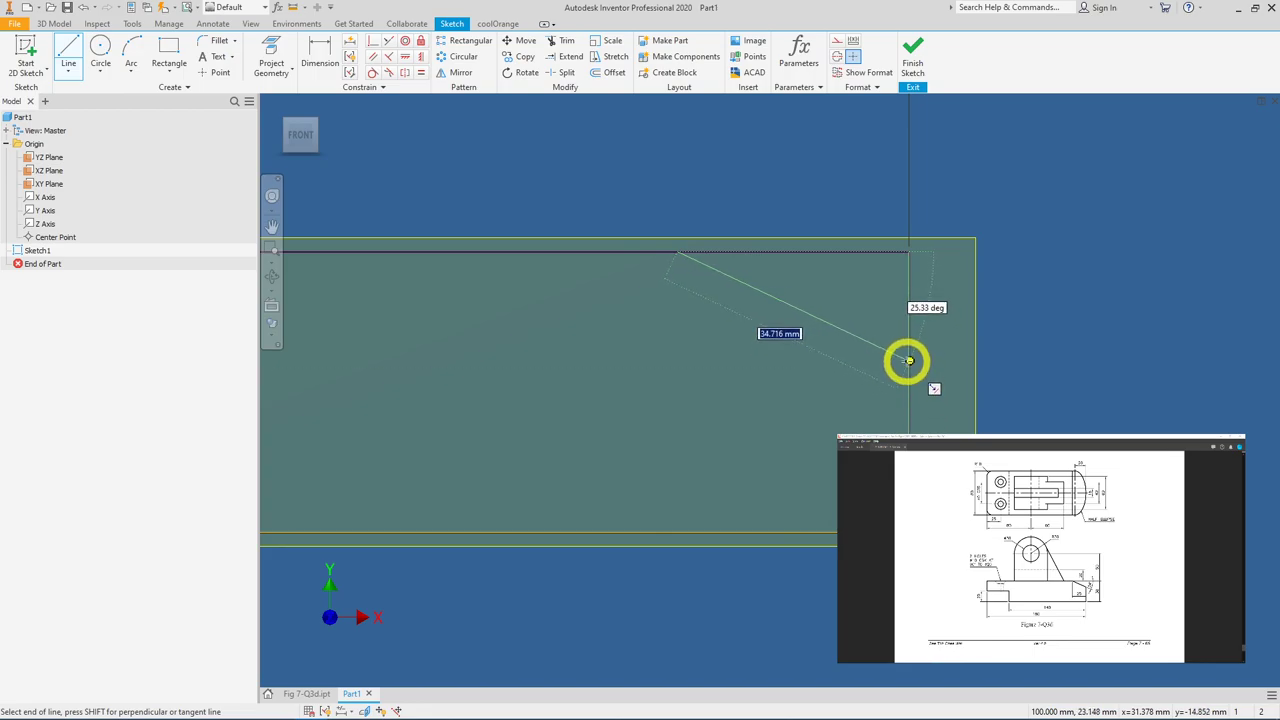
click(909, 361)
scroll(808, 480, down, 4)
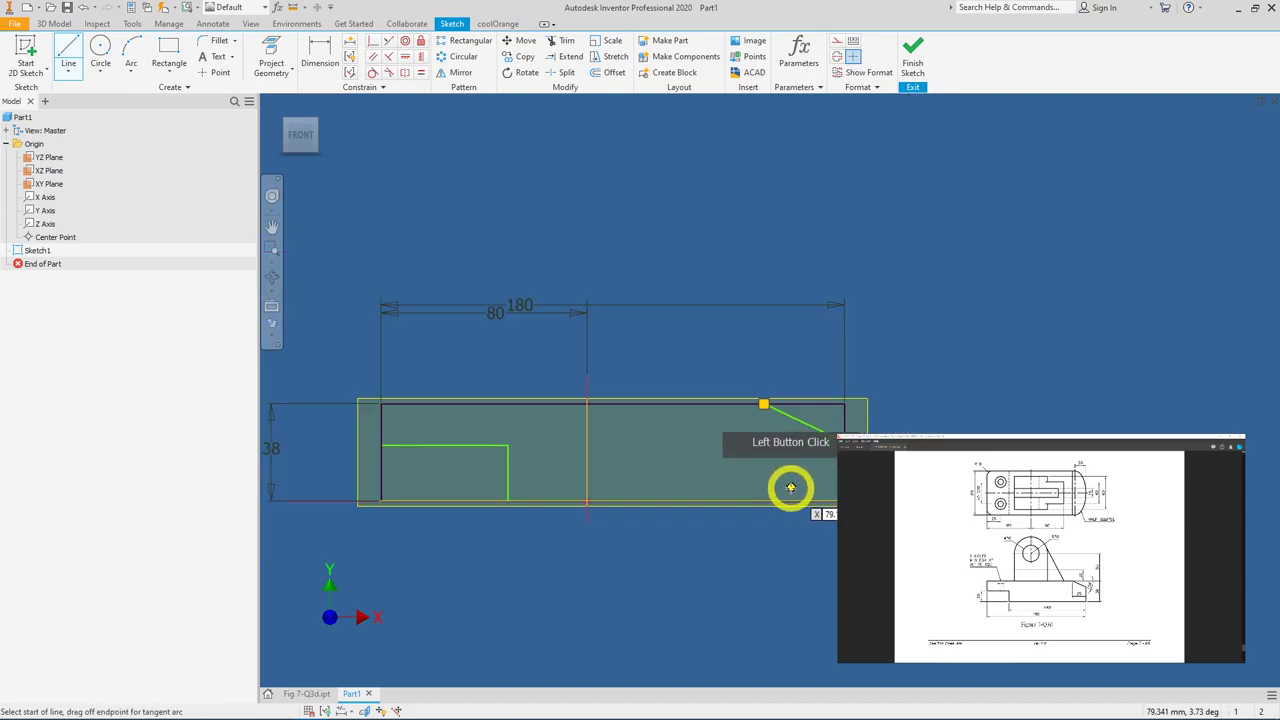
middle_drag(451, 309, 541, 275)
Step: Place a height dimension on the step's short vertical line
click(319, 55)
click(602, 356)
click(591, 383)
click(625, 382)
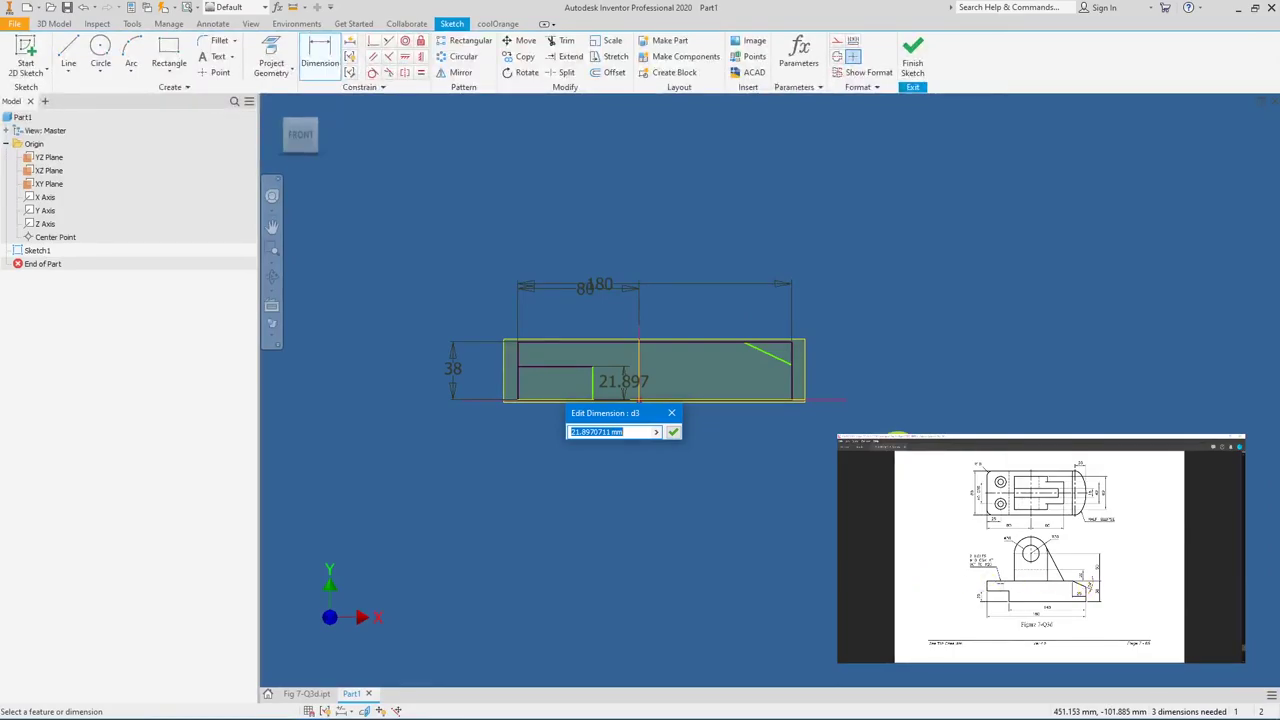
Step: Set the step height to 20 and the step-to-end distance to 140
middle_drag(651, 414, 766, 389)
click(534, 432)
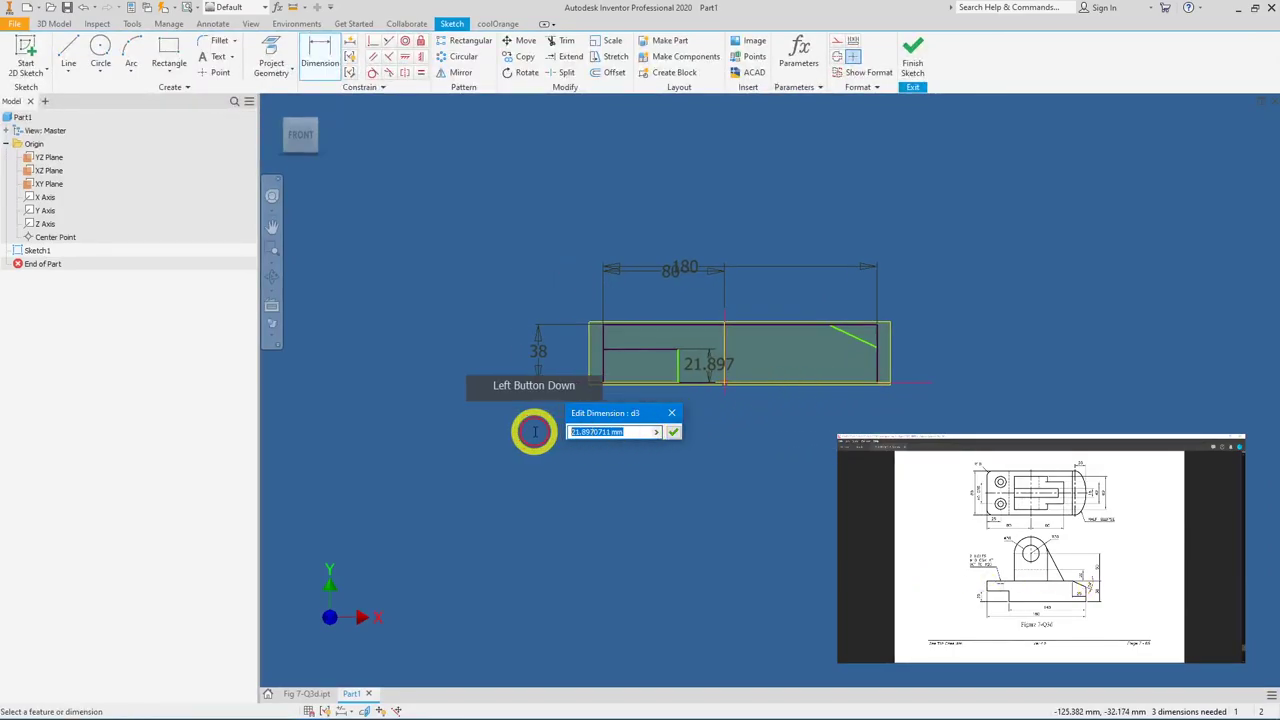
text(2)
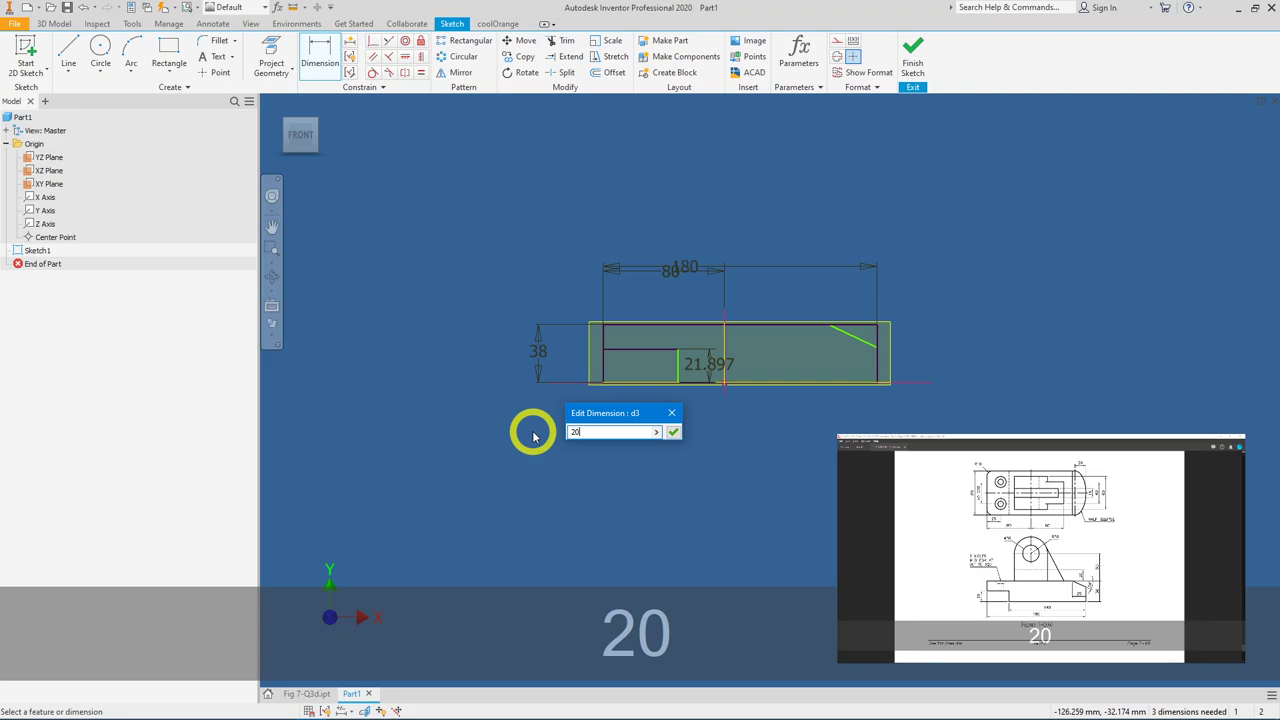
text(0)
click(673, 431)
click(677, 373)
click(879, 371)
click(802, 456)
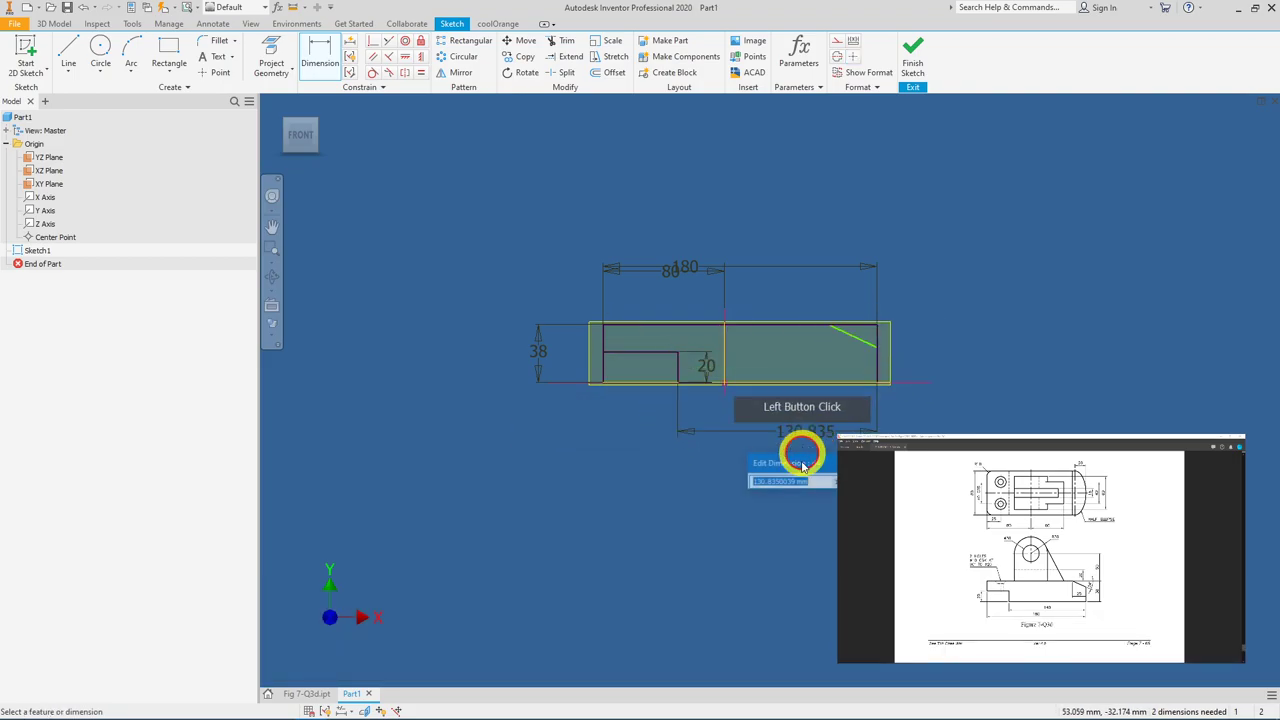
click(797, 482)
text(140)
click(832, 482)
Step: Dimension the slanted cut 25 wide at a 24° angle to the top edge
click(865, 346)
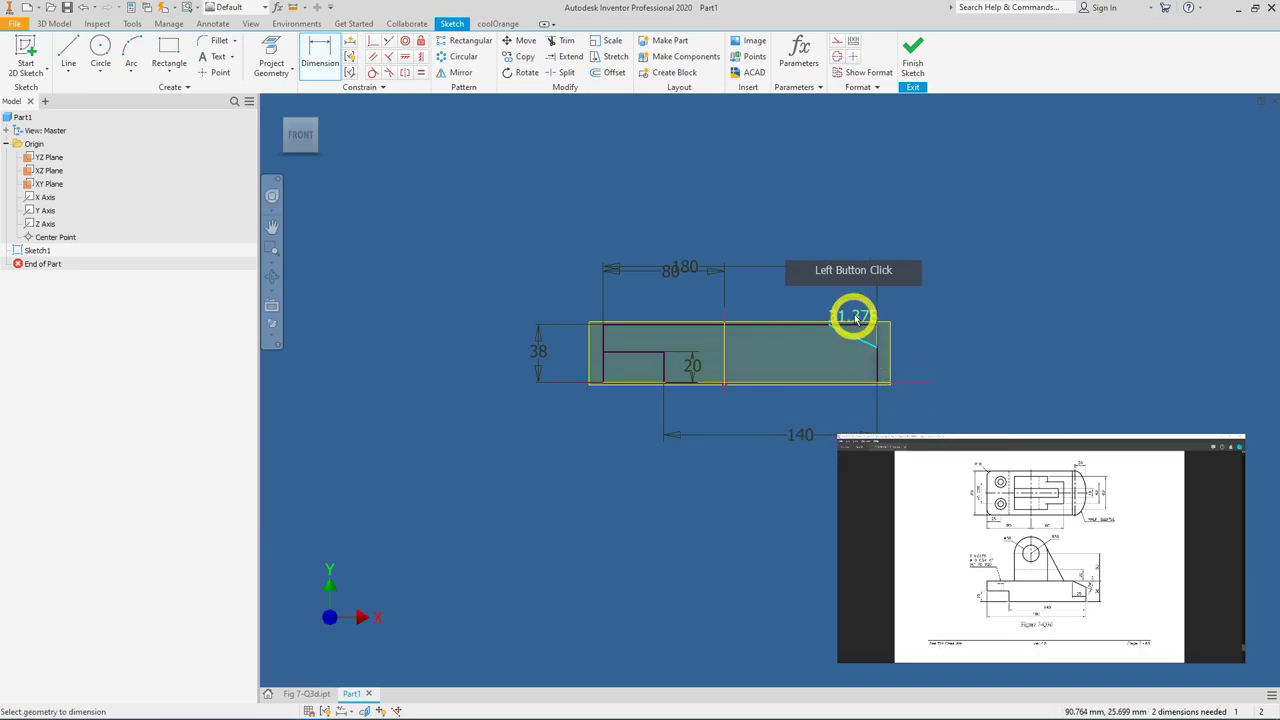
click(857, 289)
text(25)
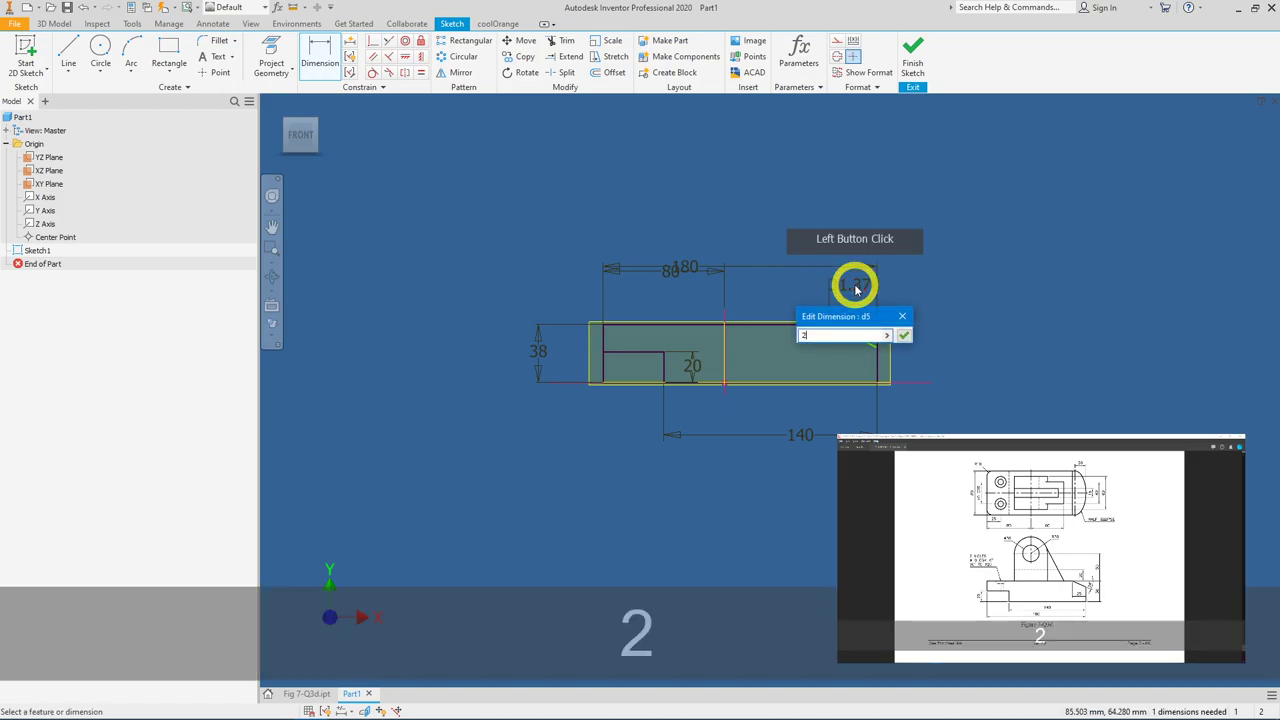
click(903, 335)
click(877, 346)
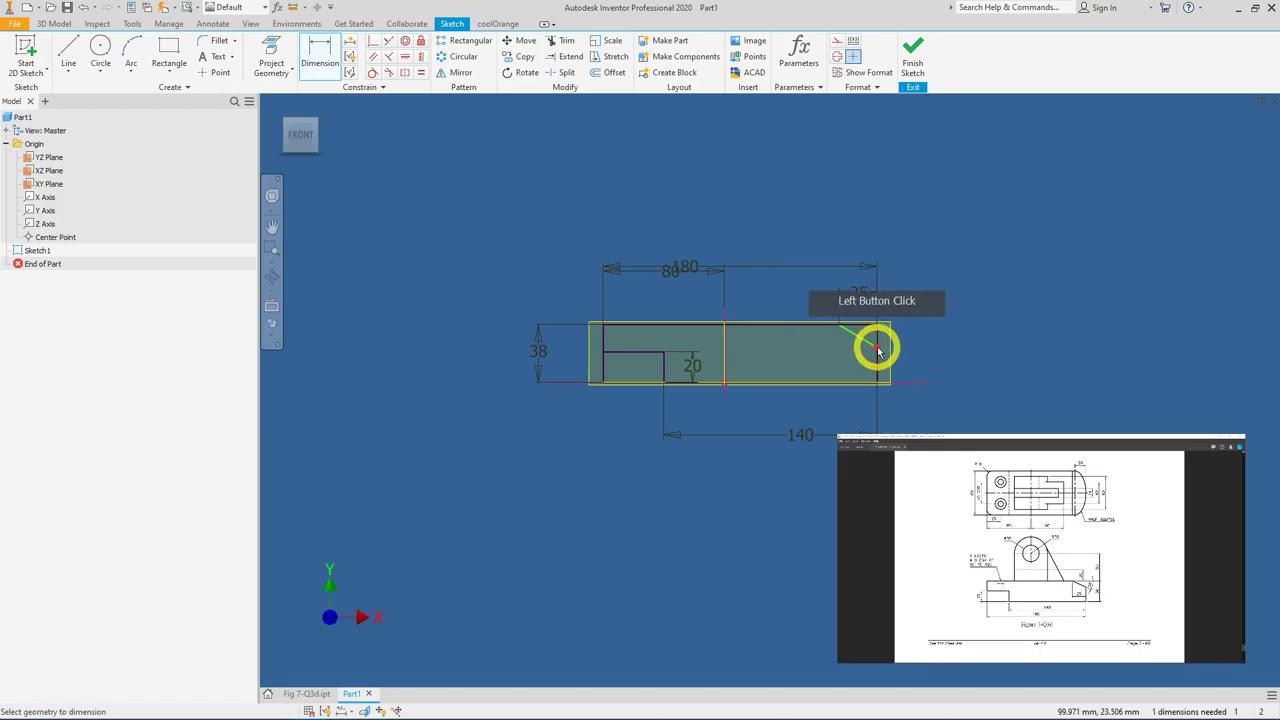
click(871, 323)
click(932, 341)
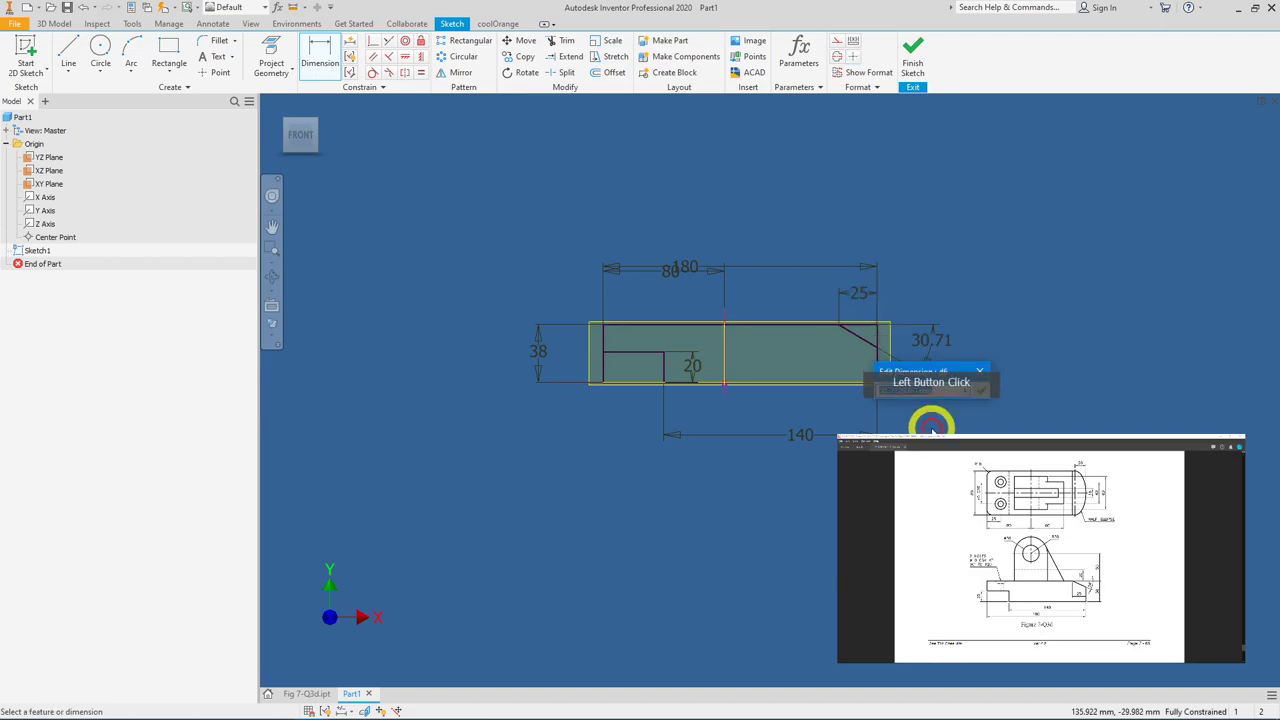
text(24)
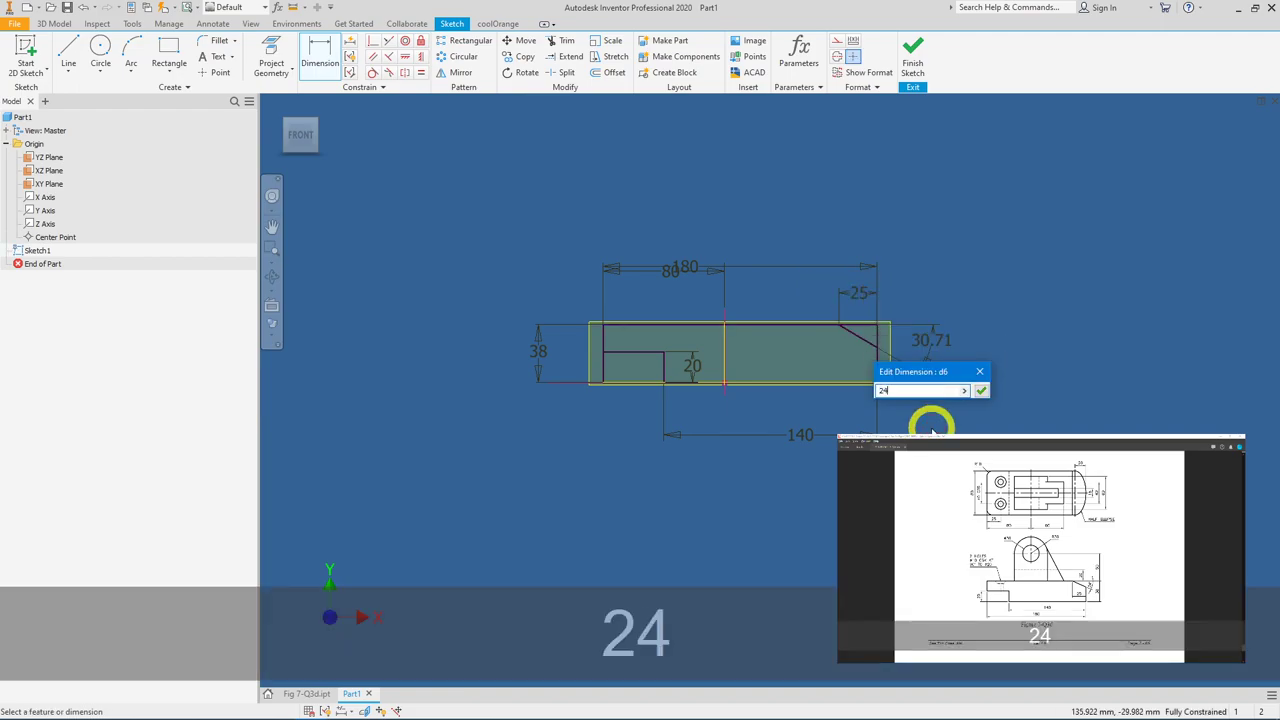
click(979, 392)
click(680, 408)
mouse_move(817, 410)
shift+middle_down()
mouse_move(843, 409)
mouse_move(863, 354)
shift+middle_up()
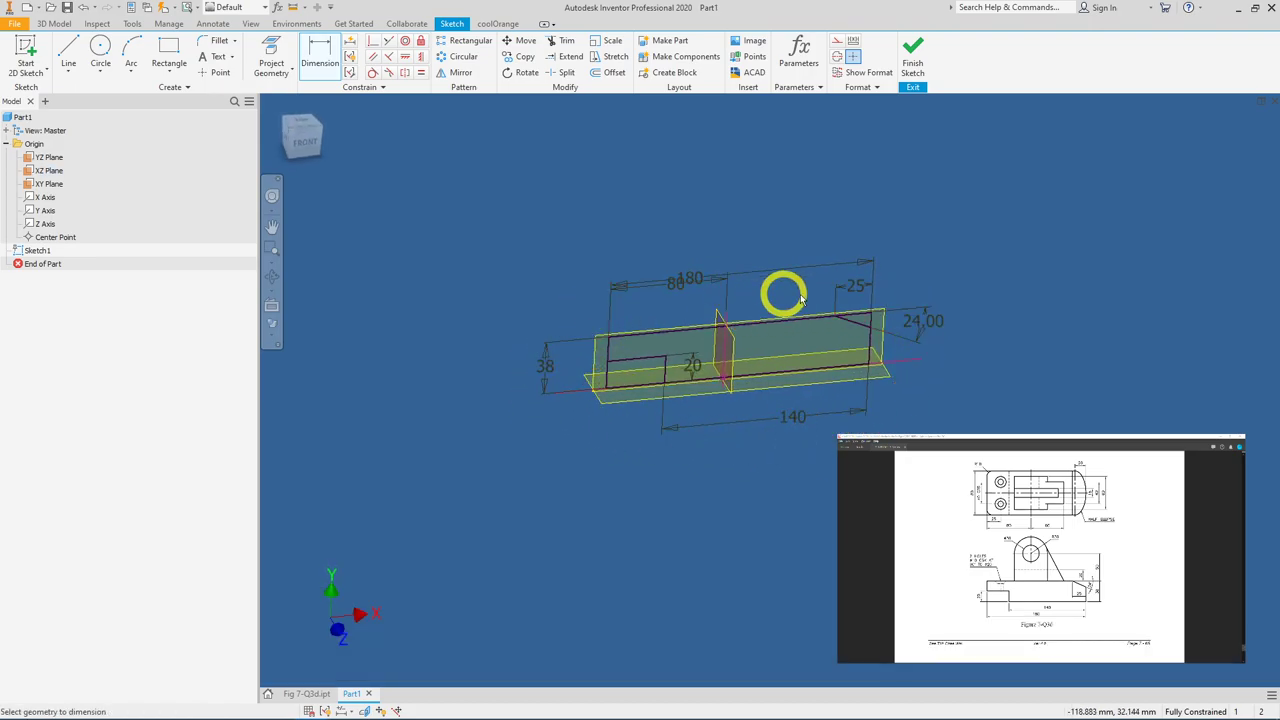
Step: Finish the sketch and extrude both profiles 80 mm symmetrically into a new solid
click(917, 74)
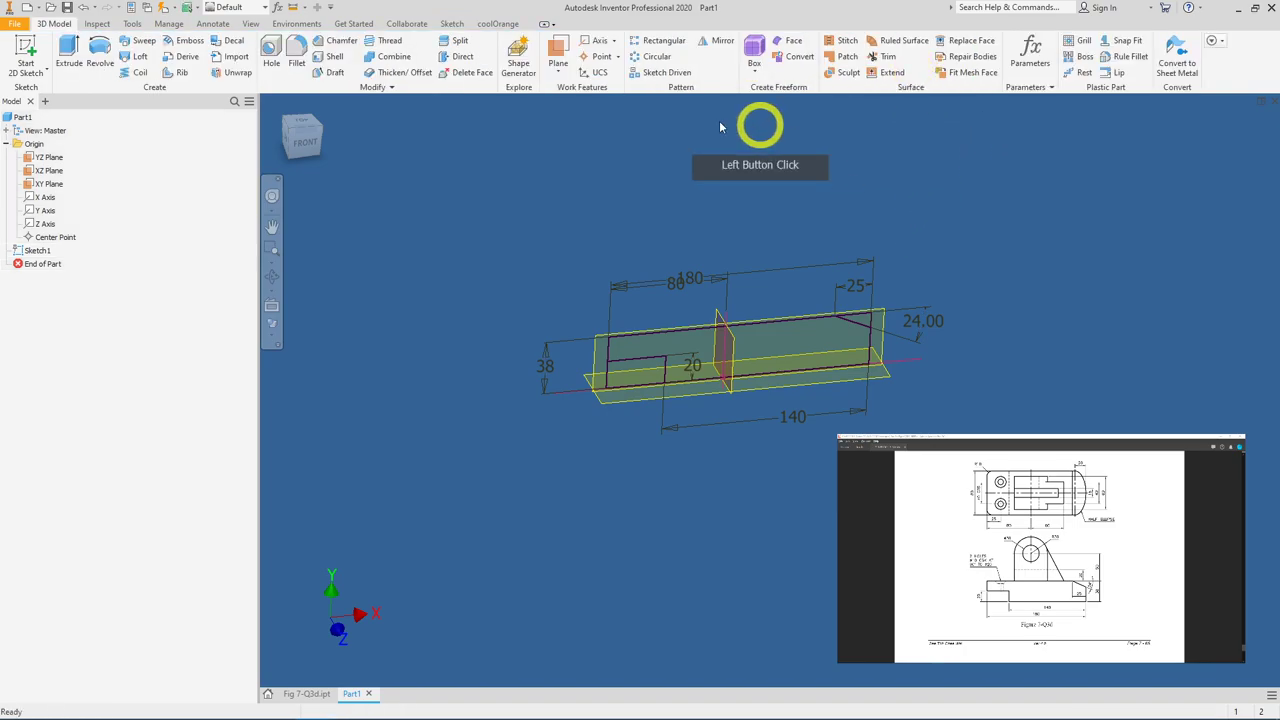
click(72, 60)
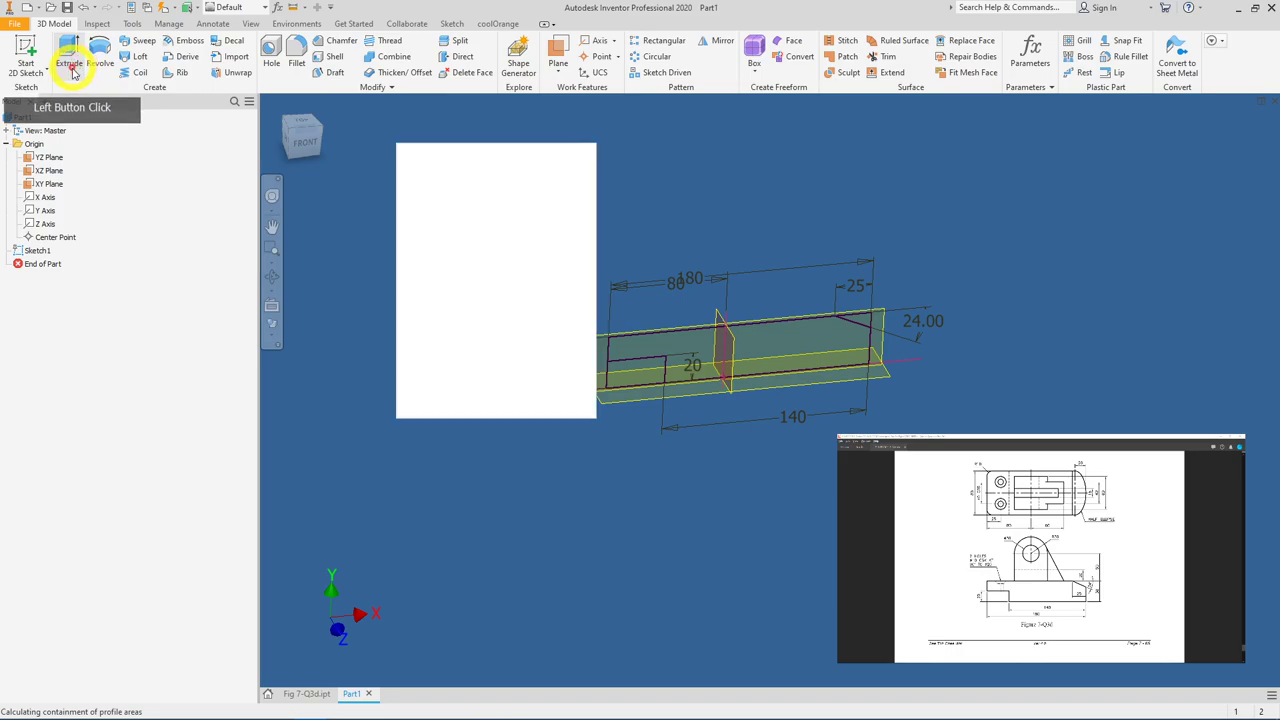
click(795, 361)
click(700, 341)
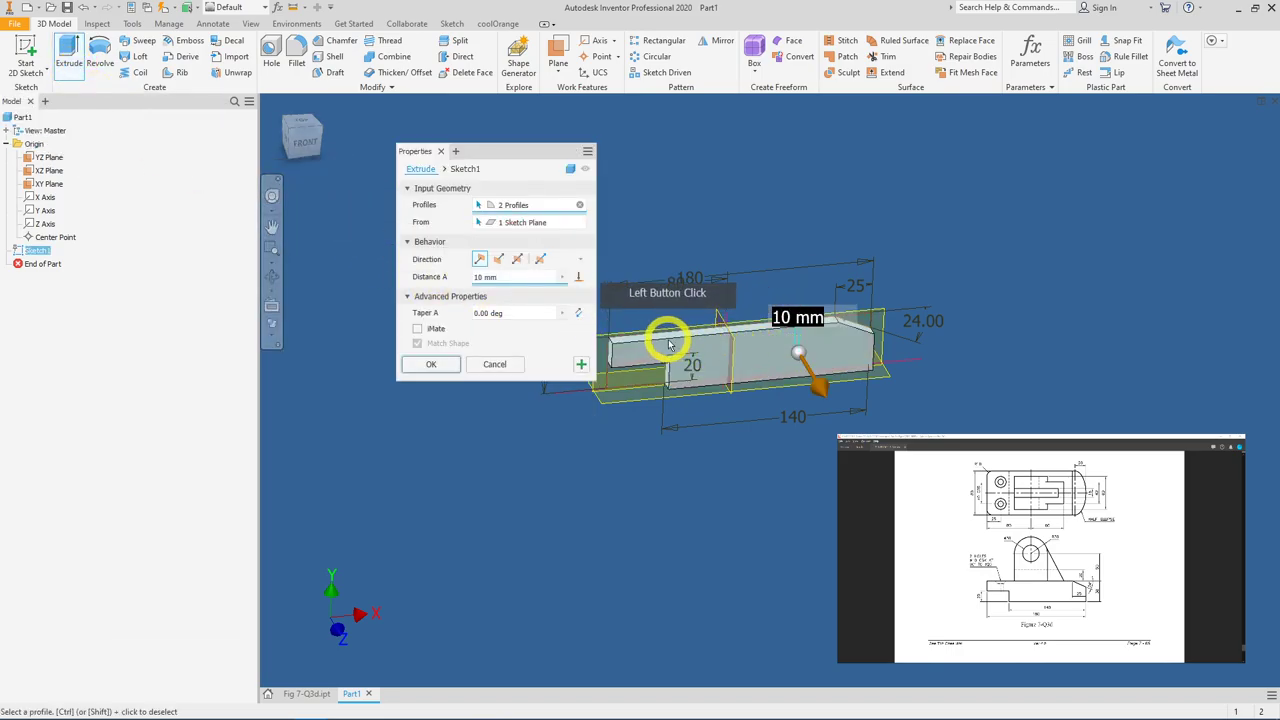
middle_drag(823, 374, 866, 378)
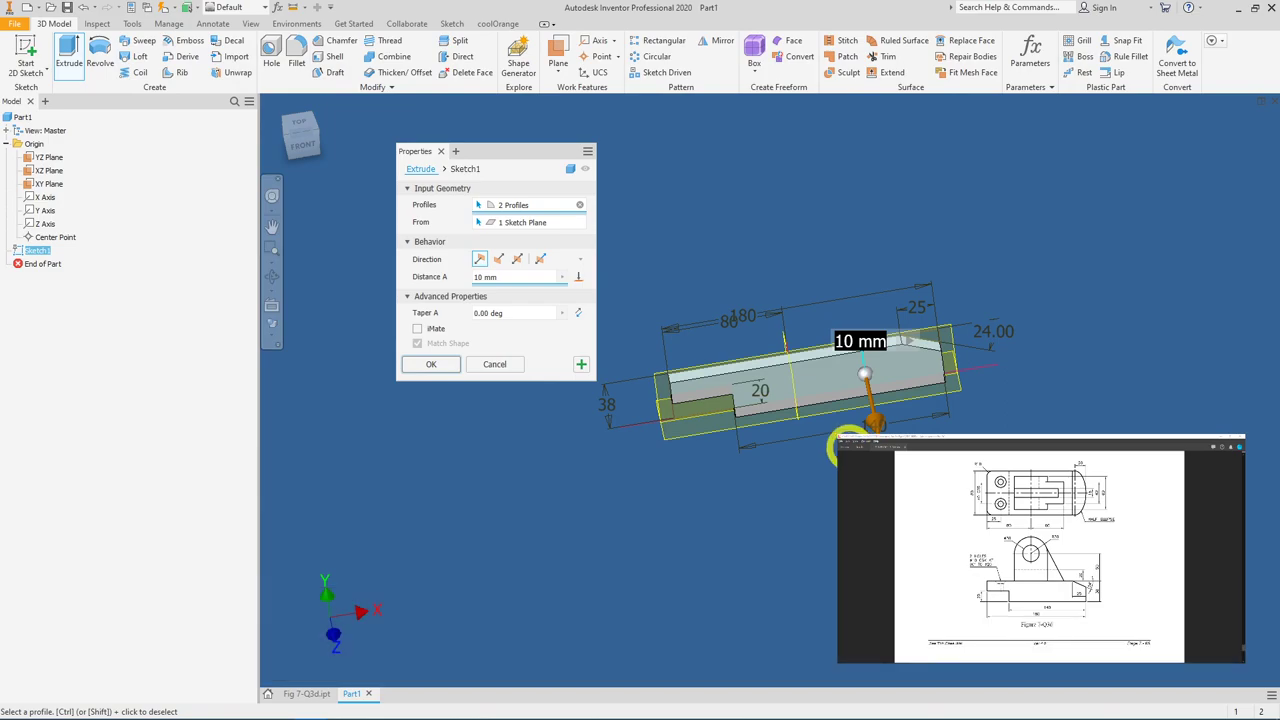
click(517, 259)
click(539, 259)
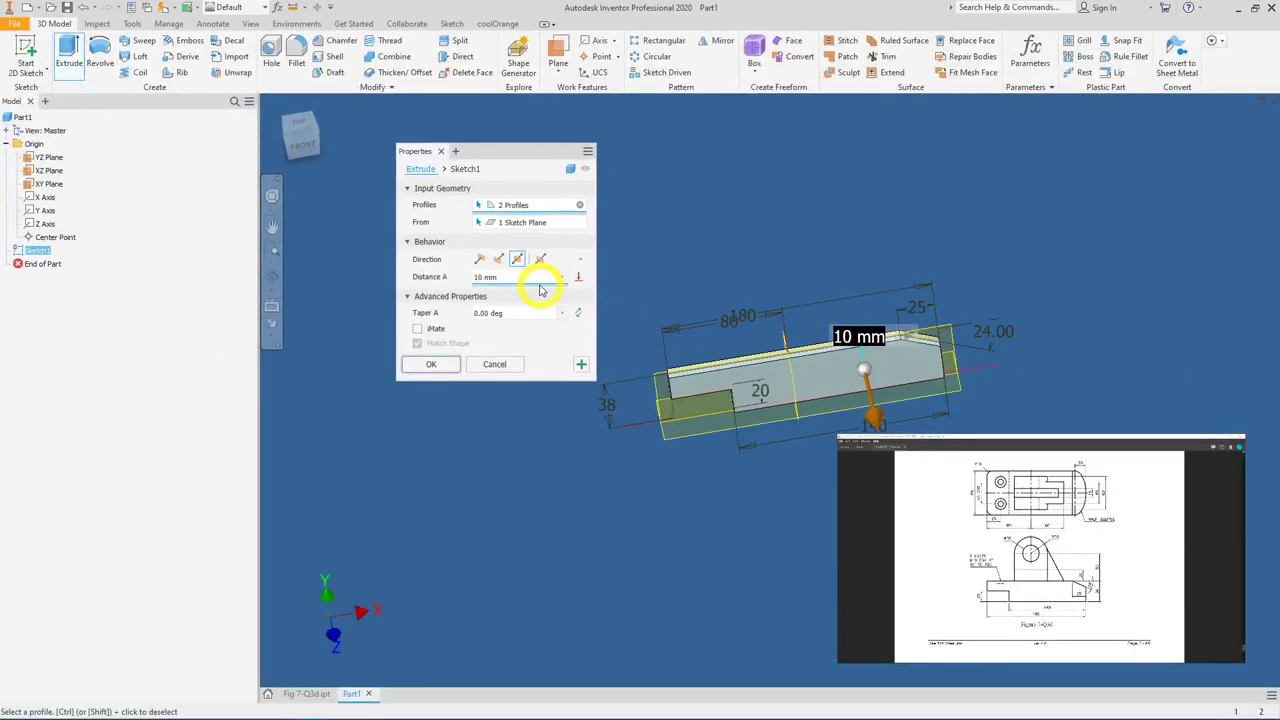
click(440, 280)
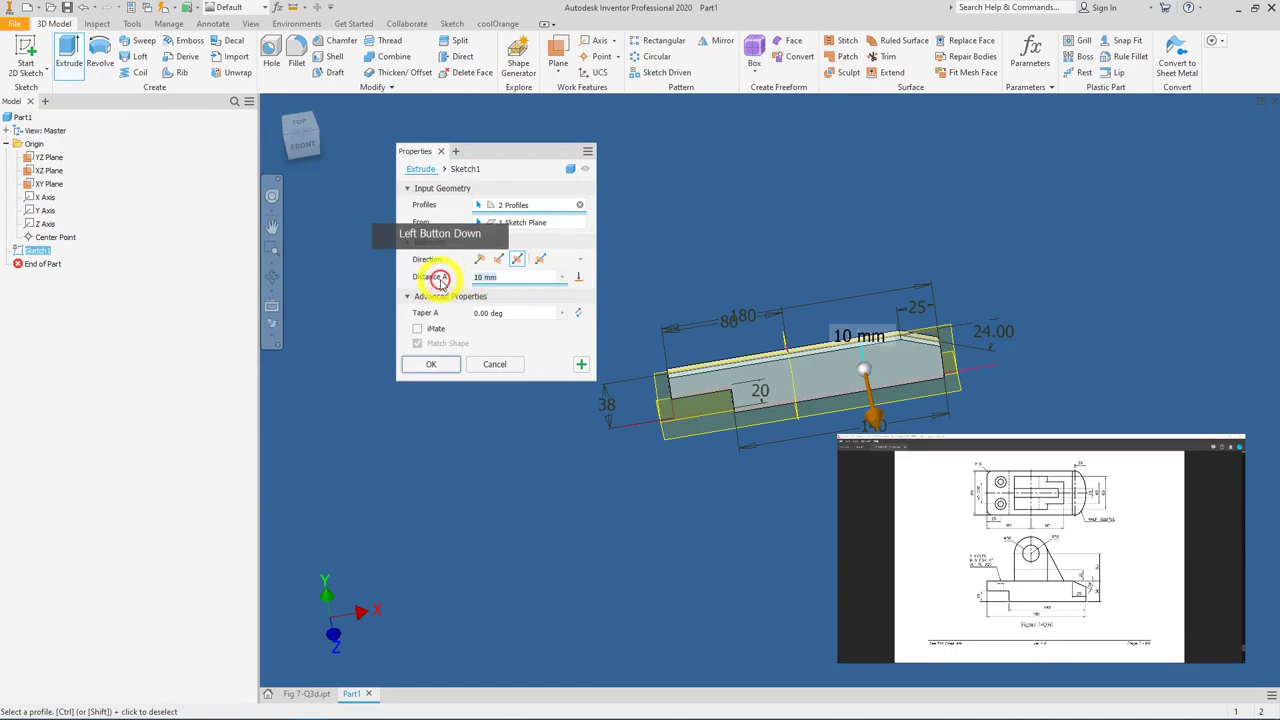
text(80)
shift+middle_drag(749, 291, 808, 343)
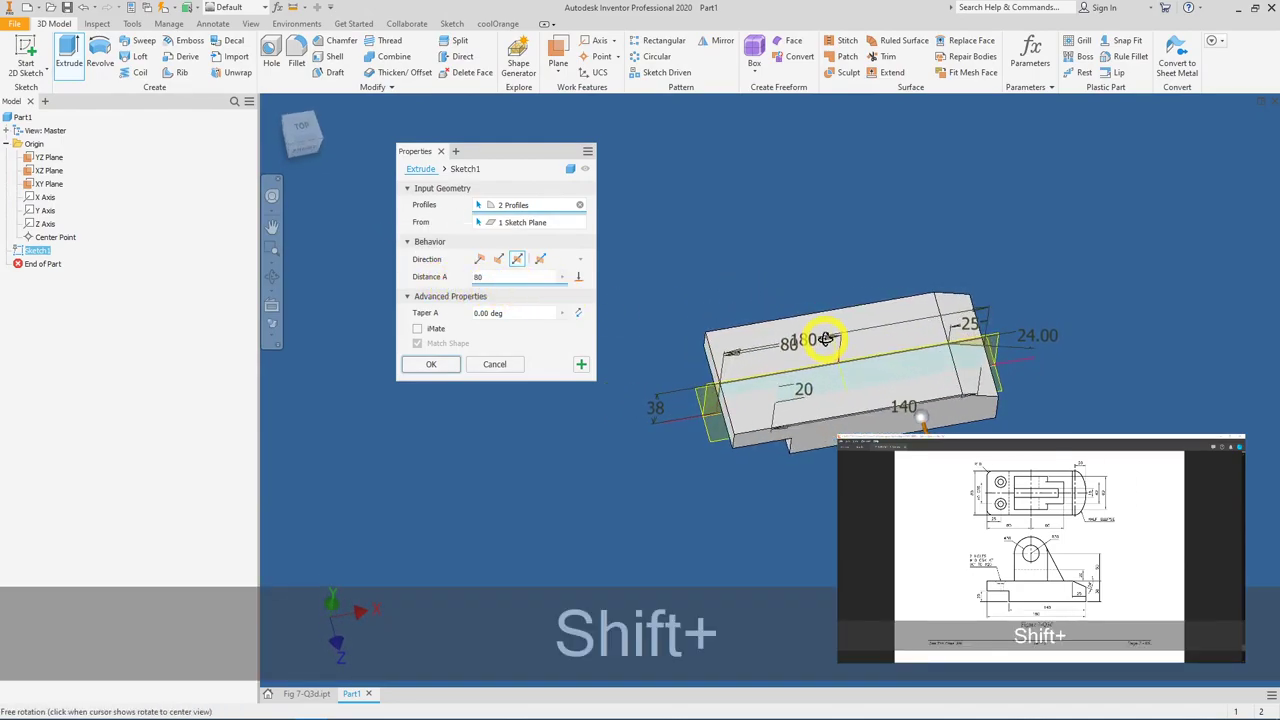
click(450, 366)
shift+middle_drag(571, 366, 600, 337)
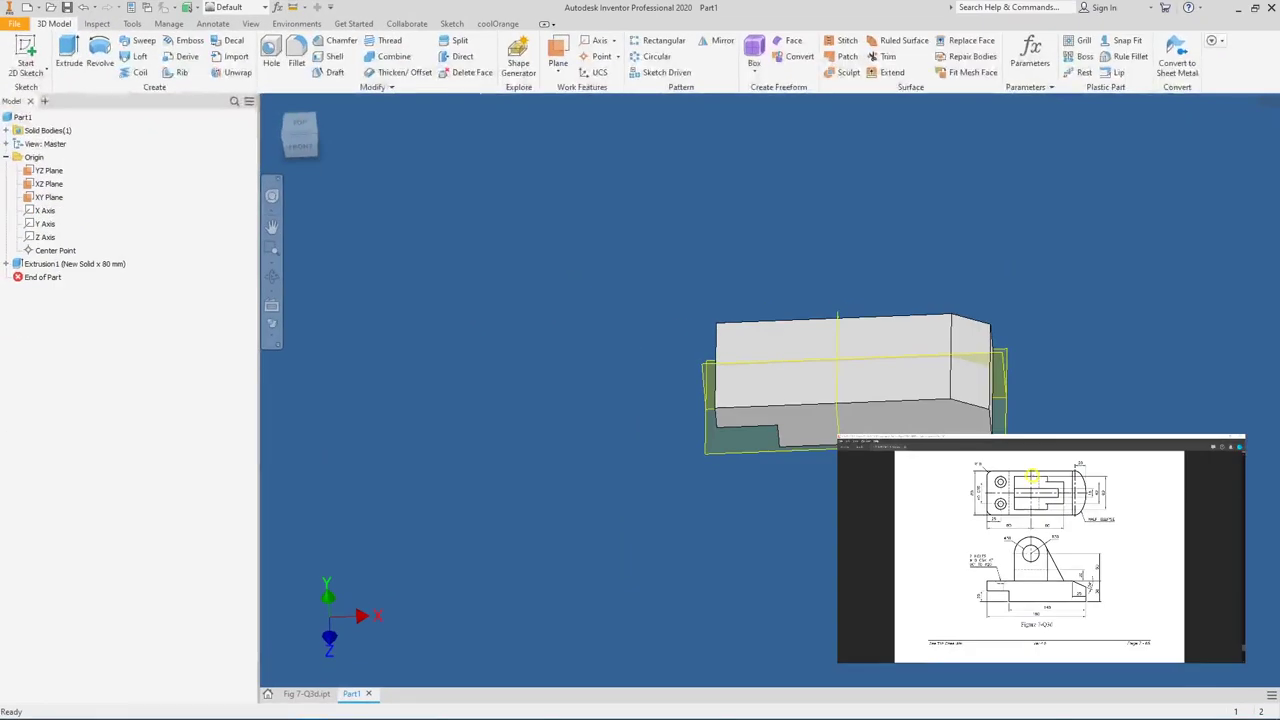
Step: Start a new sketch on the base's top face
click(1114, 352)
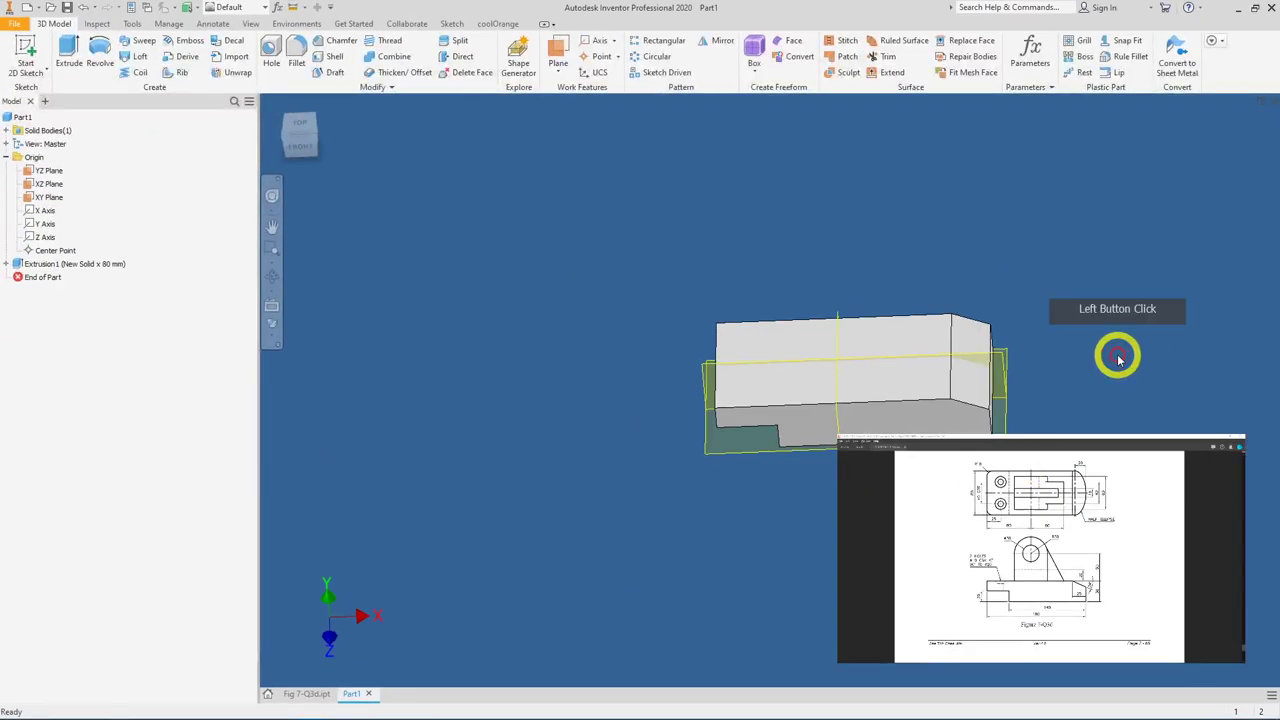
click(911, 336)
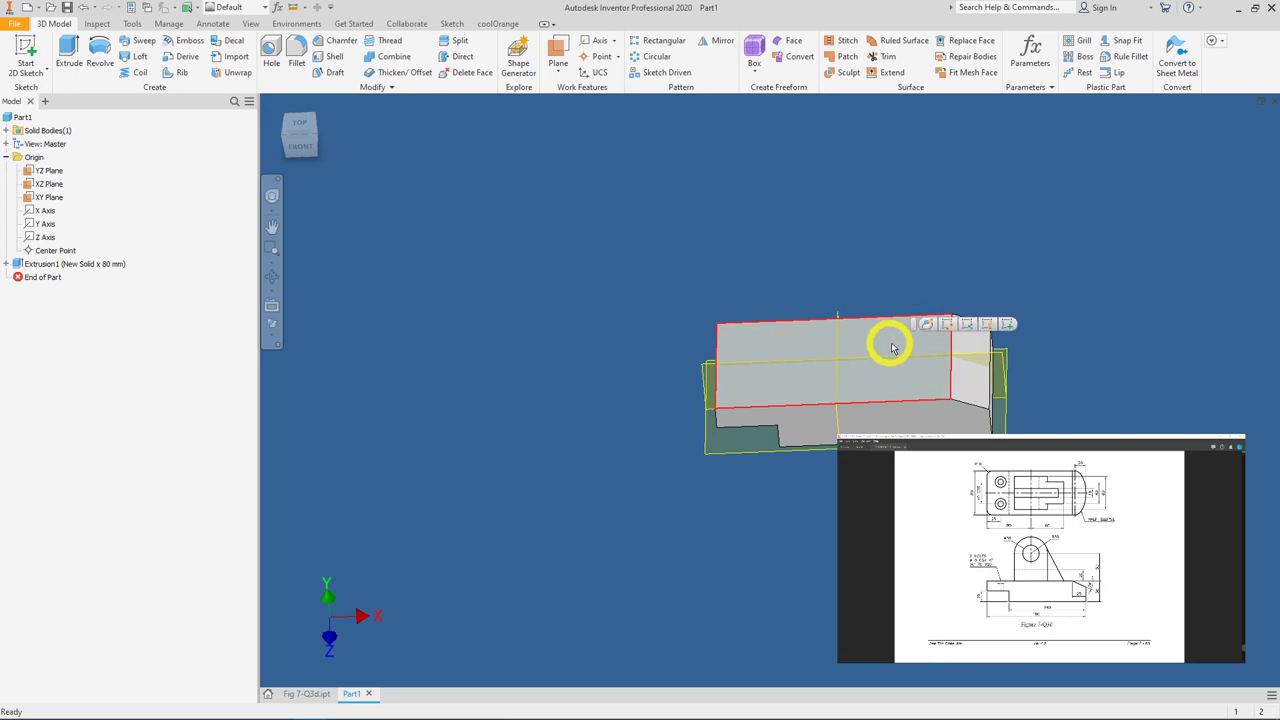
click(1008, 328)
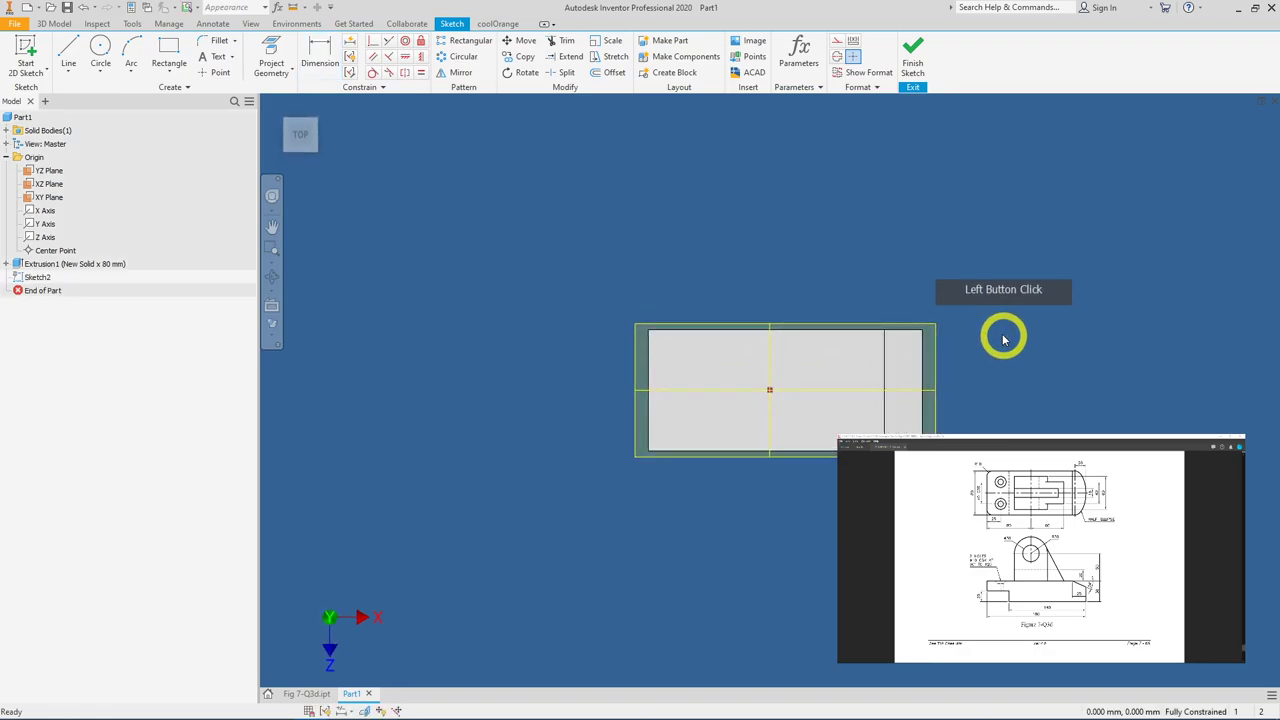
click(636, 391)
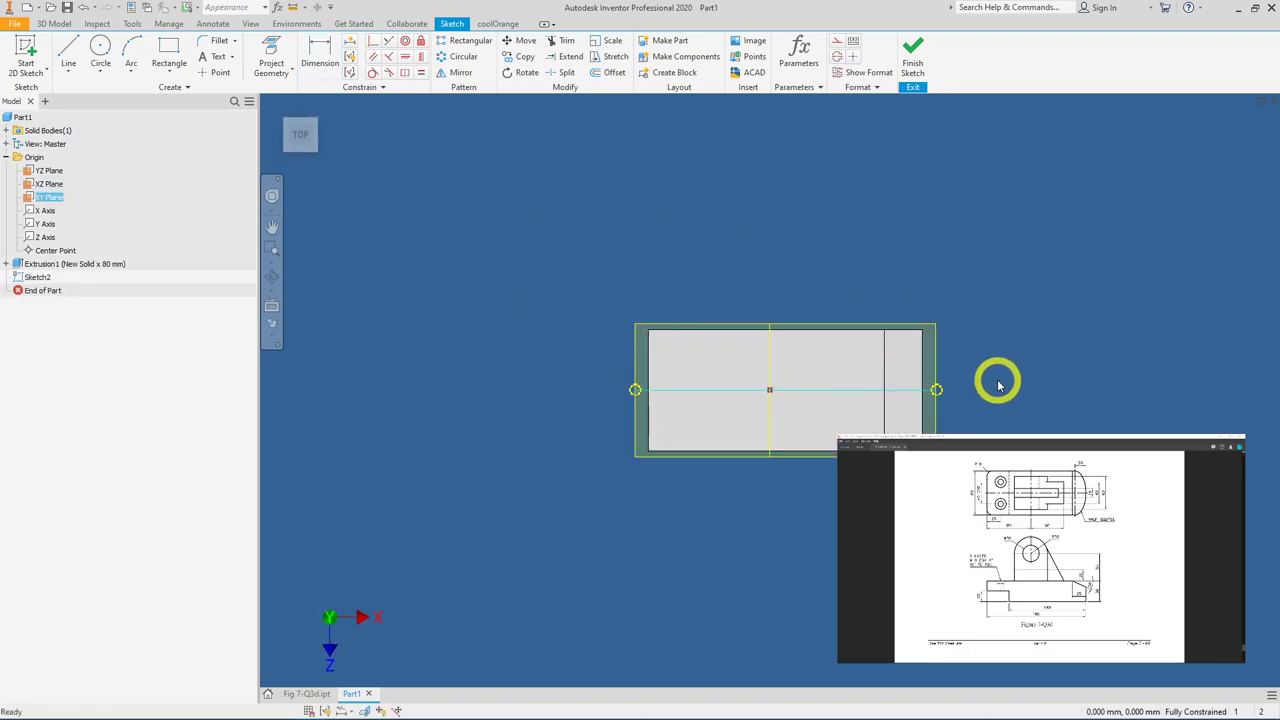
Step: Project the face's right edge, centre line and top edge into the sketch
click(271, 52)
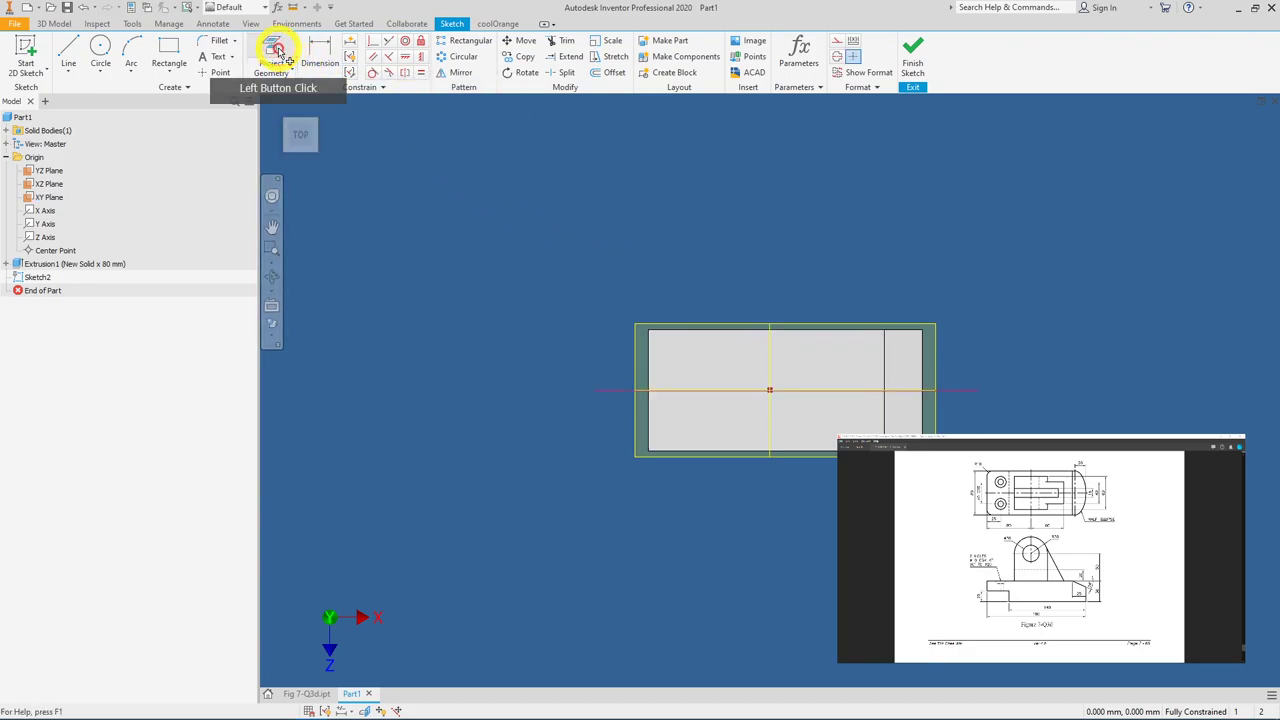
click(925, 358)
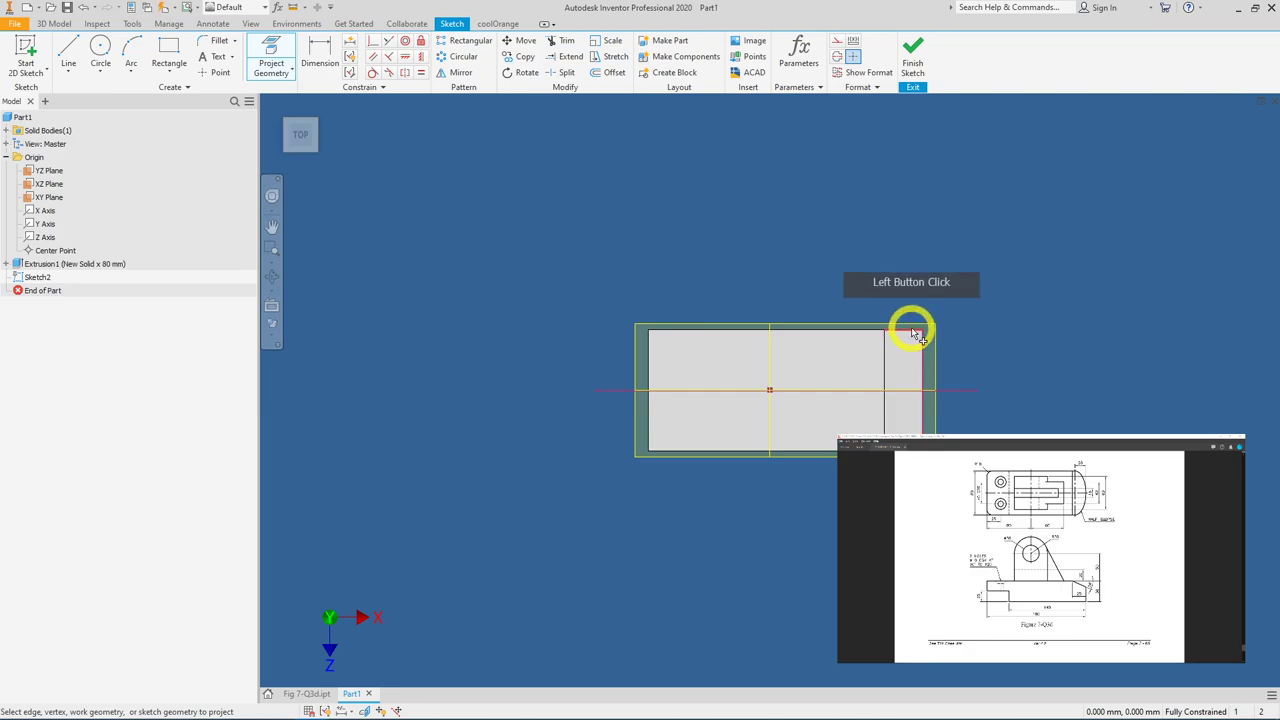
click(906, 389)
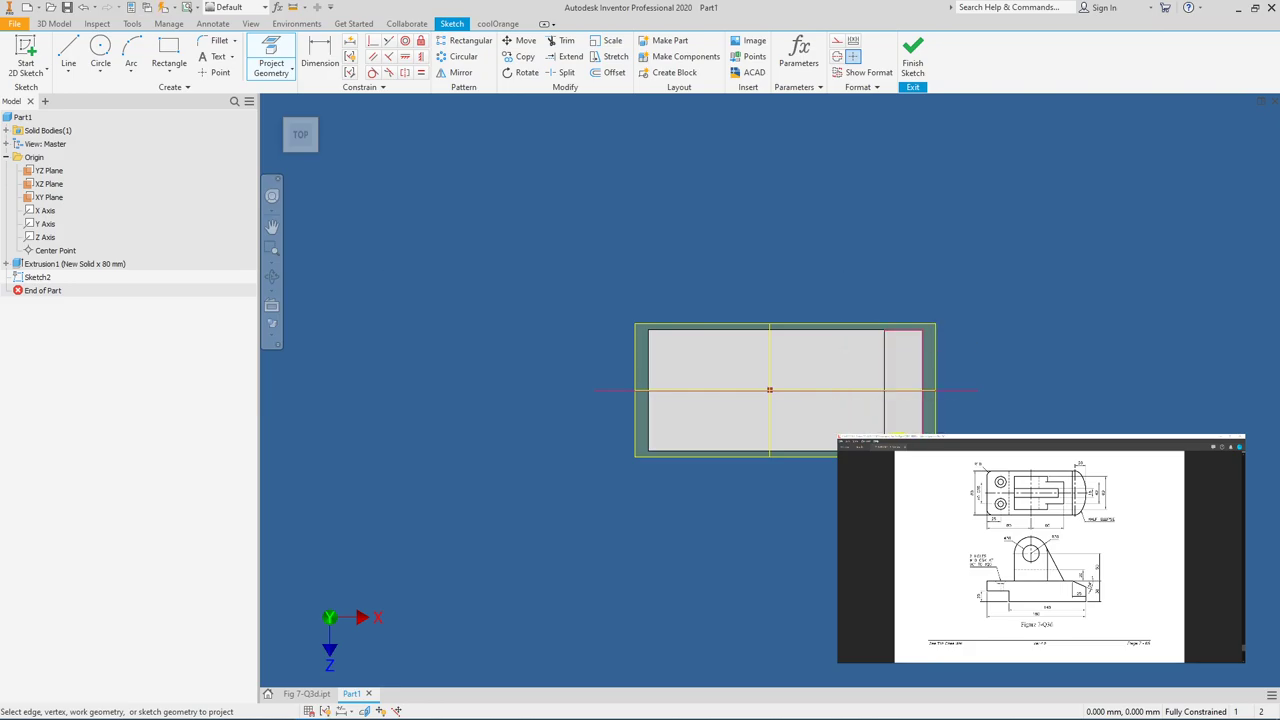
click(842, 588)
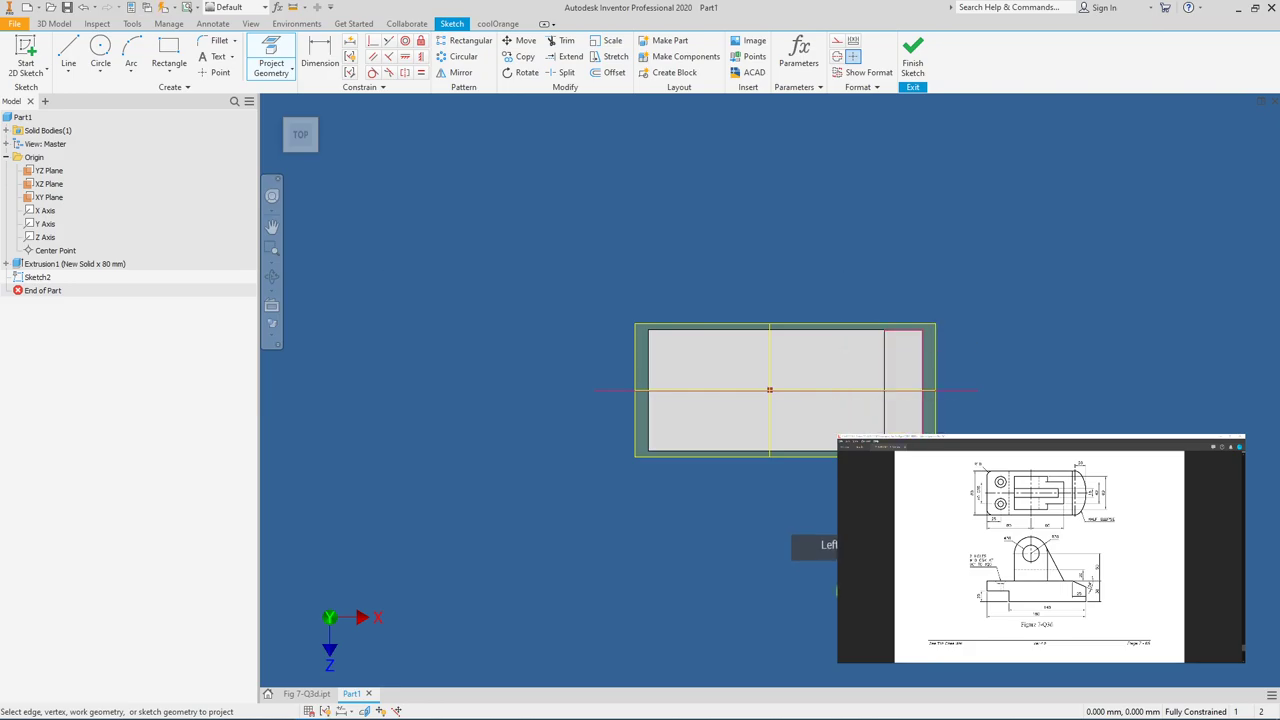
click(861, 332)
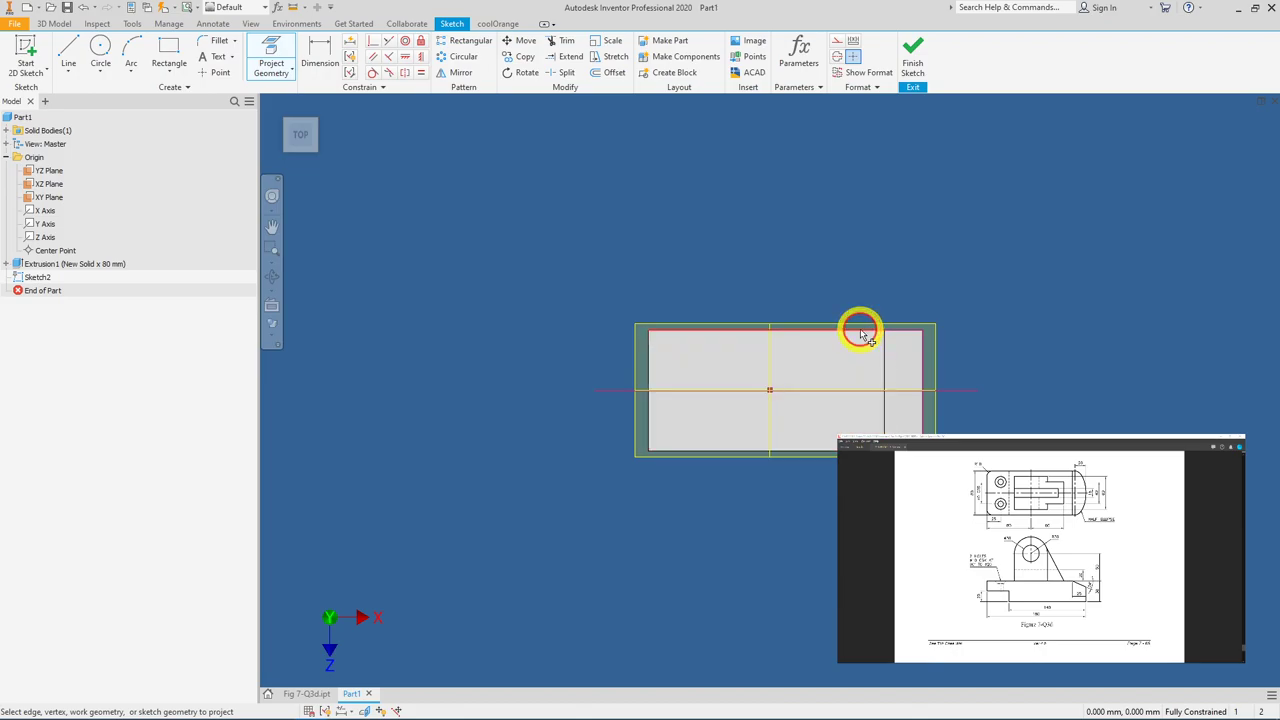
click(856, 440)
click(605, 350)
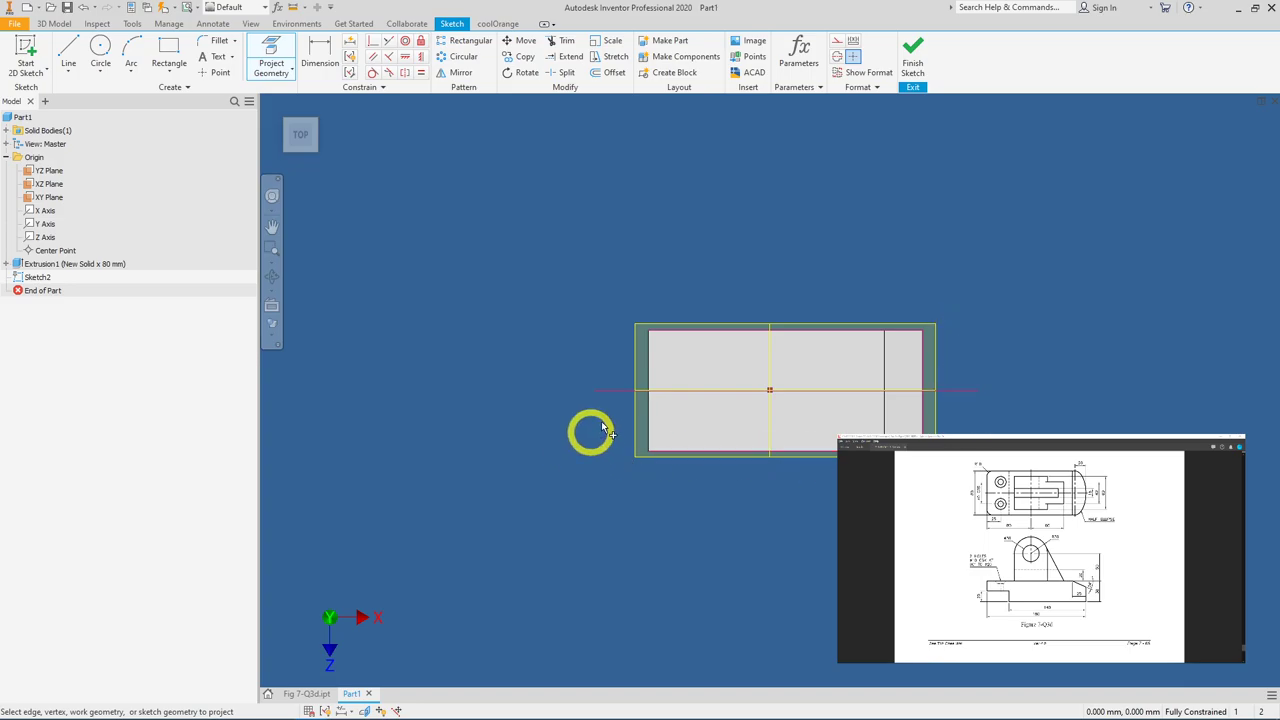
Step: Draw an ellipse in the rectangle's top-right corner and dimension it 20
click(101, 80)
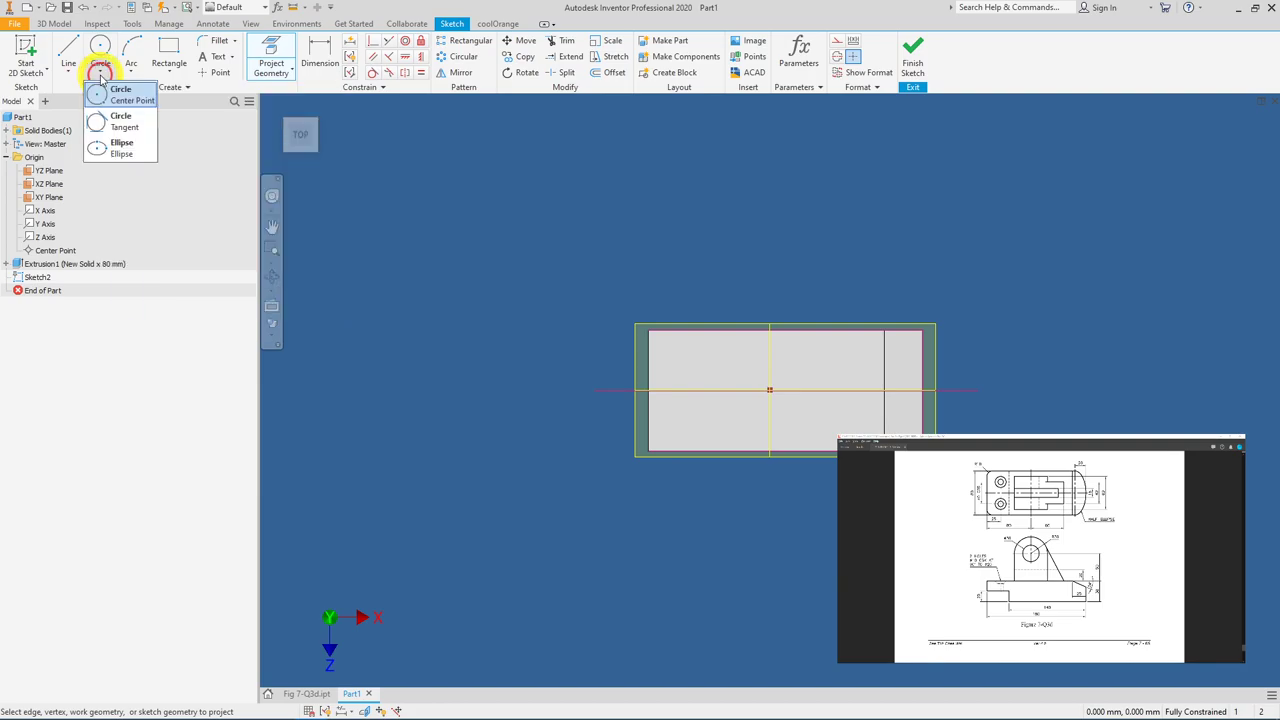
click(122, 148)
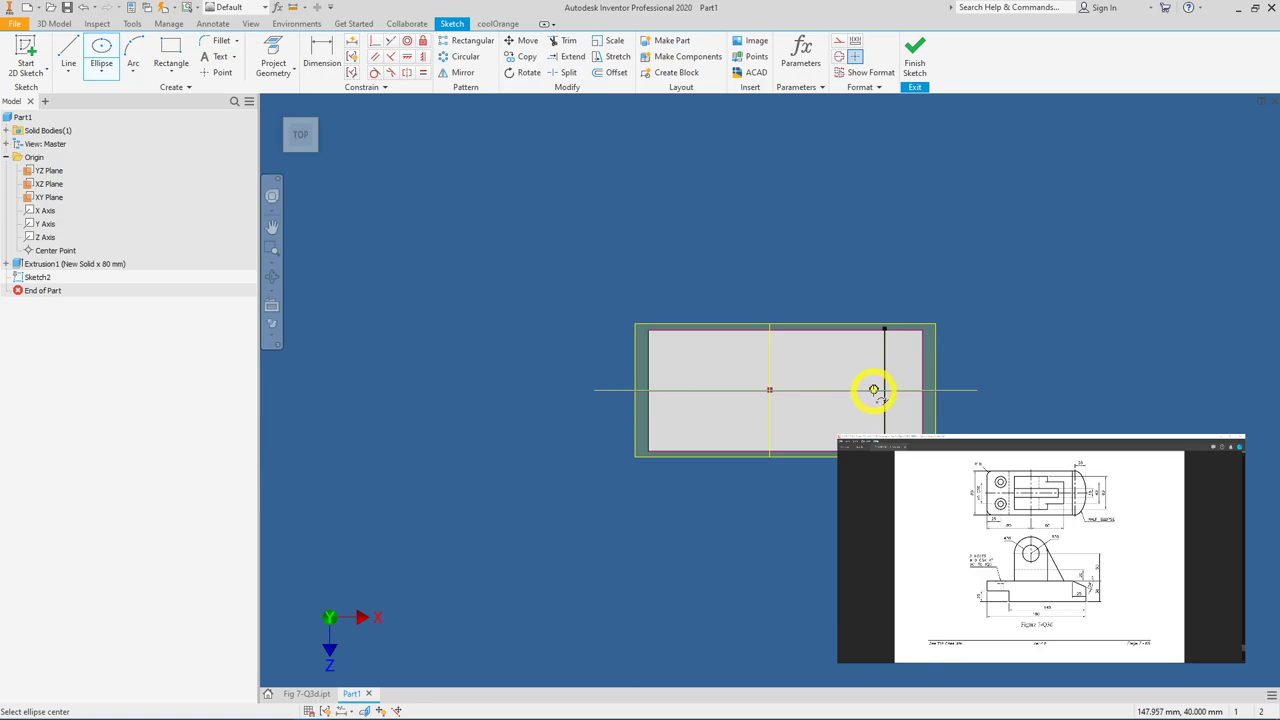
click(874, 328)
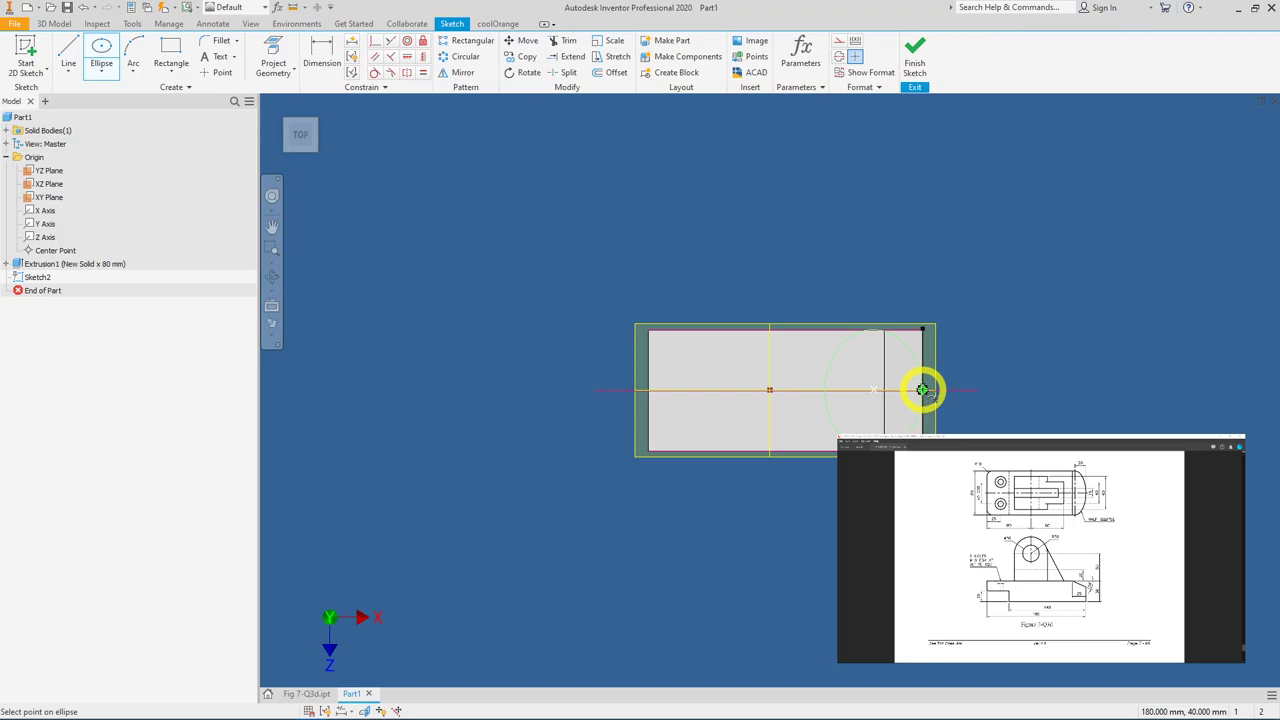
click(922, 390)
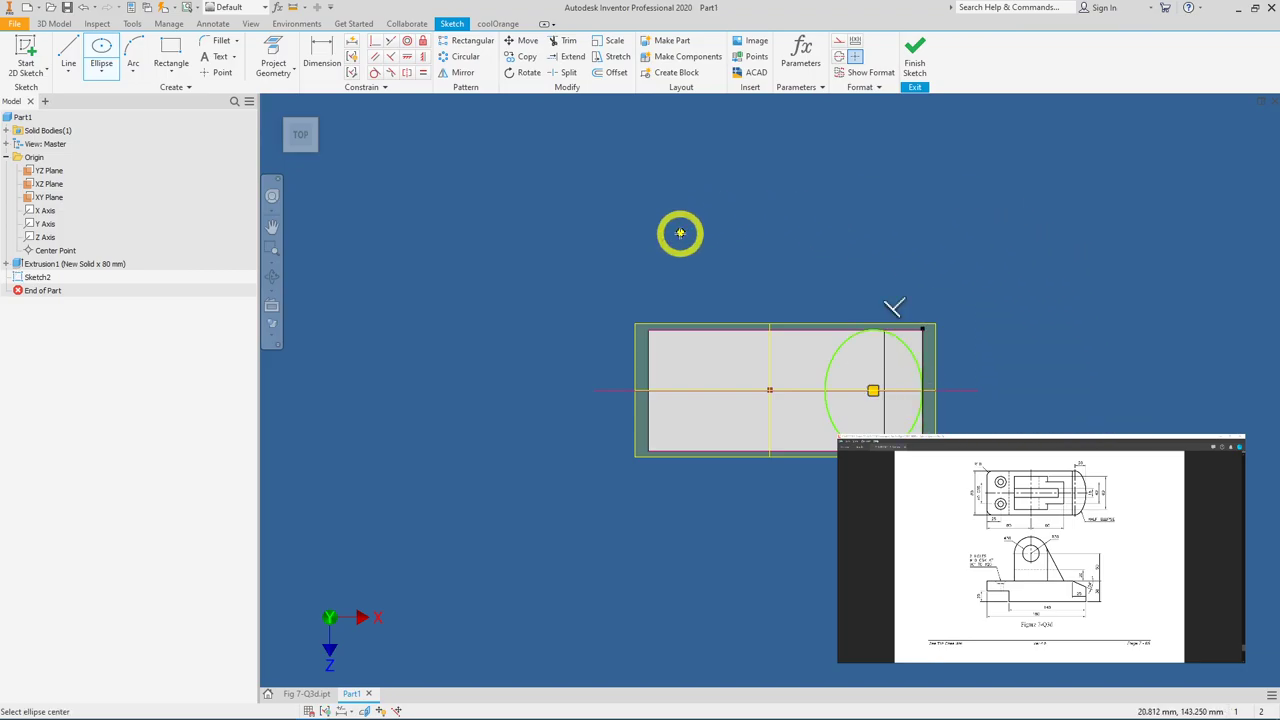
click(318, 50)
click(910, 342)
click(894, 258)
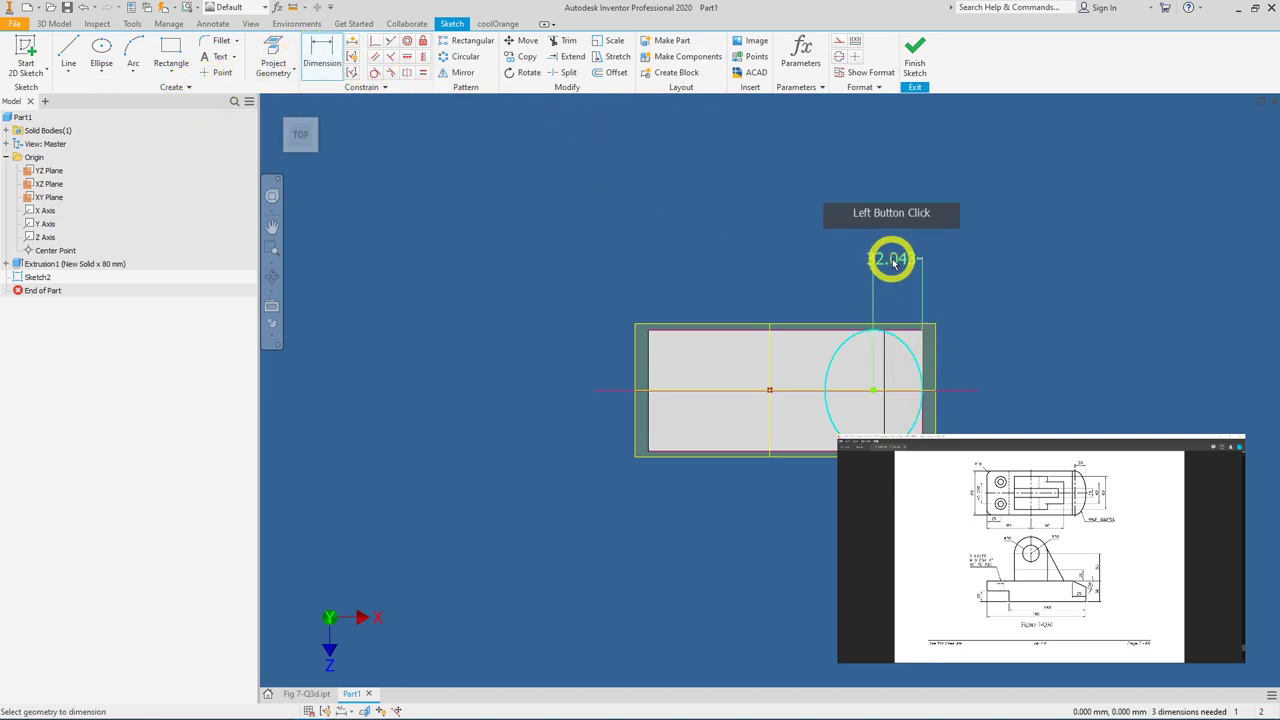
text(20)
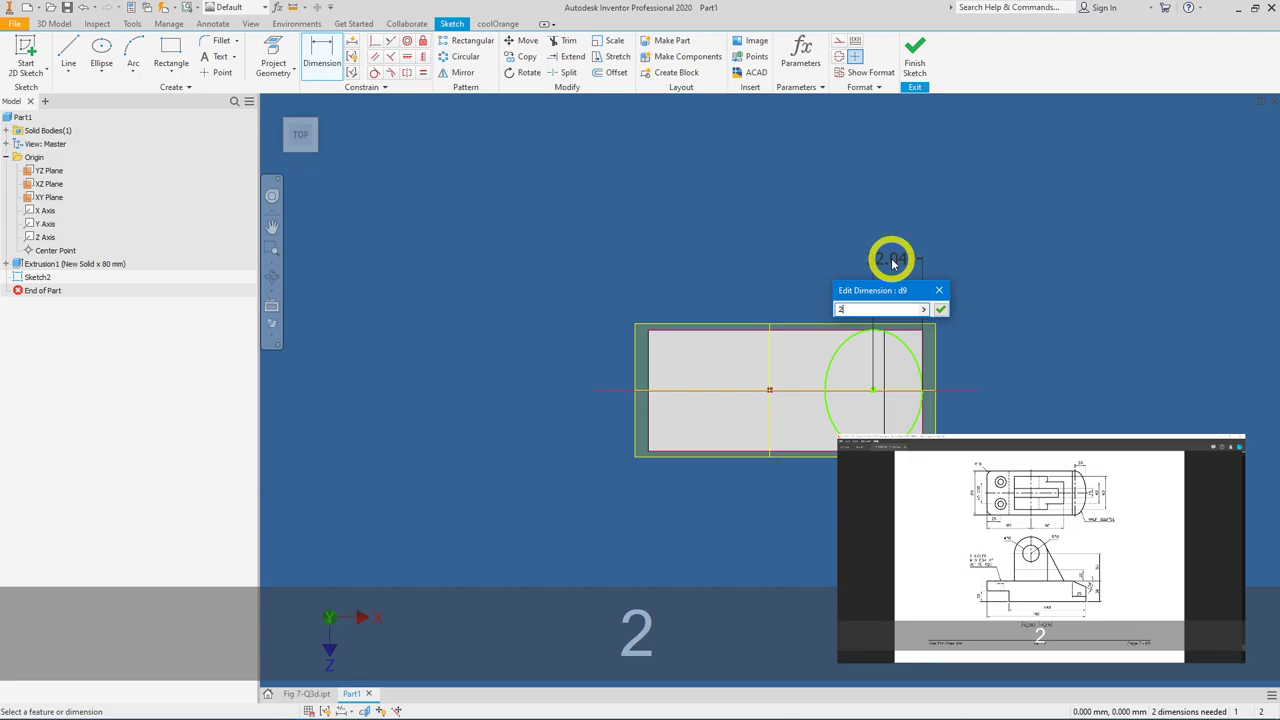
click(940, 309)
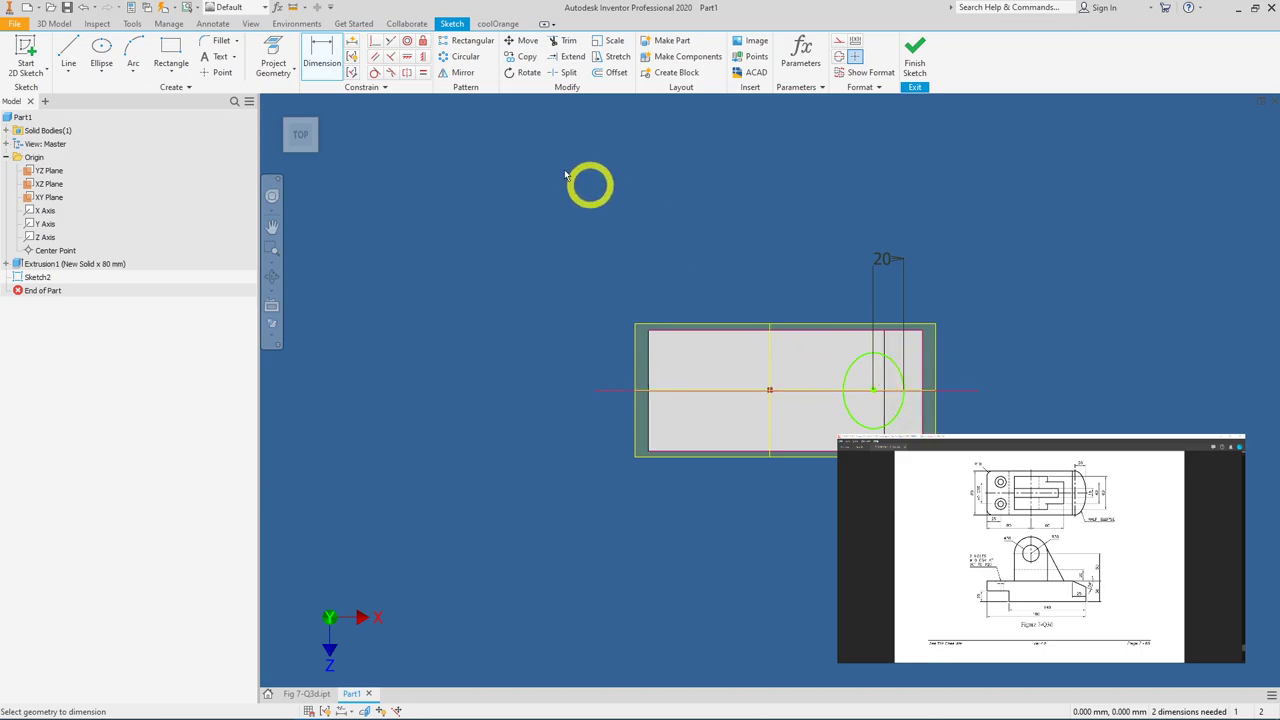
Step: Make the ellipse tangent to the rectangle's right and top edges
click(378, 73)
click(917, 350)
click(905, 371)
click(893, 357)
click(894, 325)
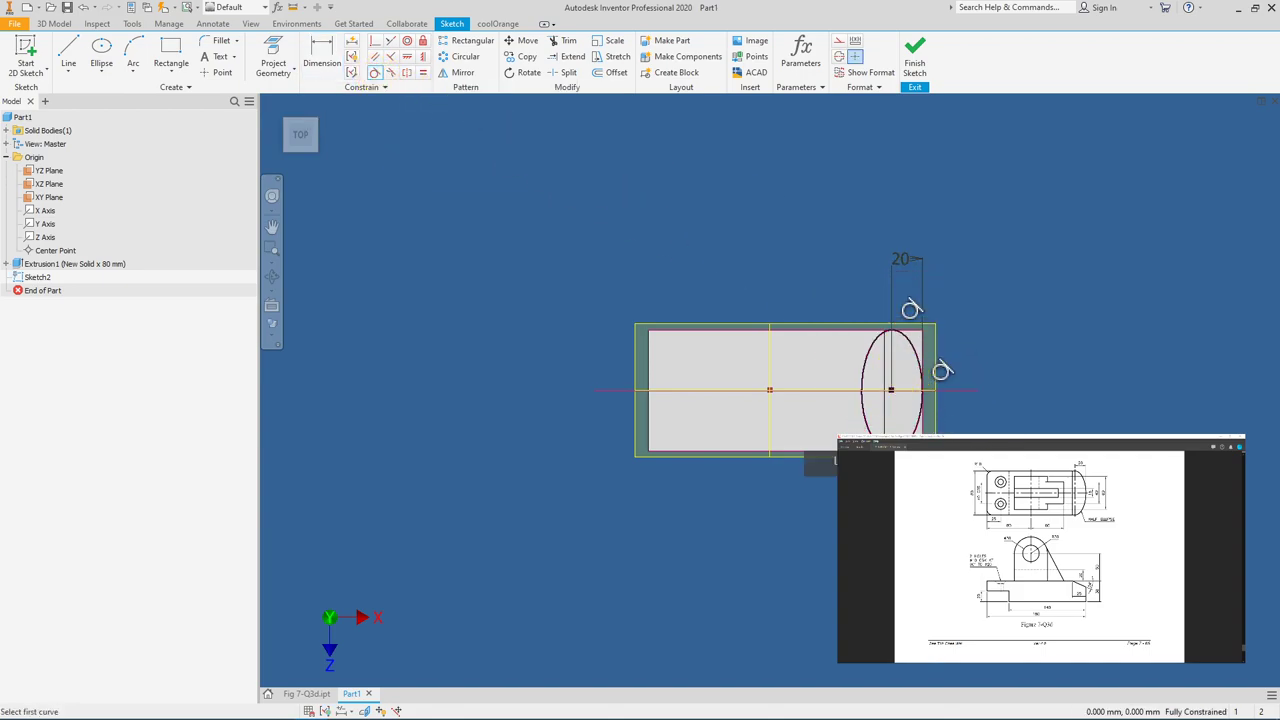
scroll(880, 318, up, 5)
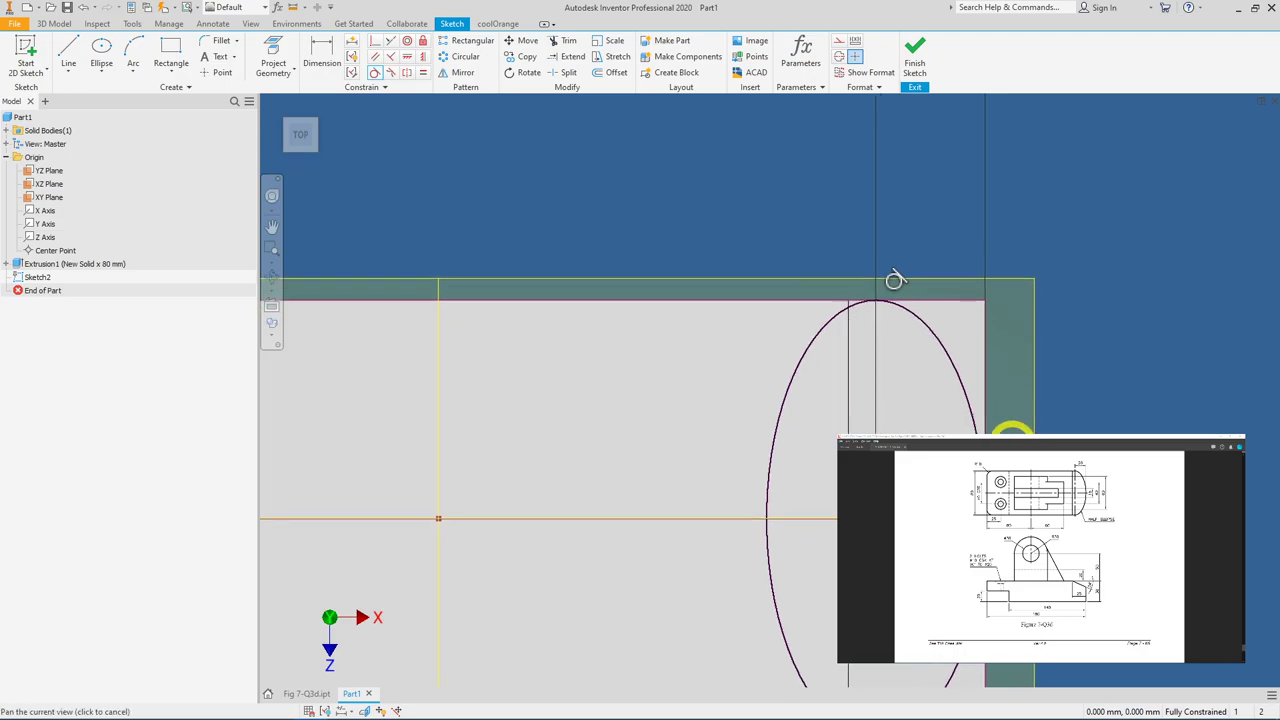
Step: Finish the sketch and extrude the profile as a Through All cut, trimming the base's right end
click(916, 80)
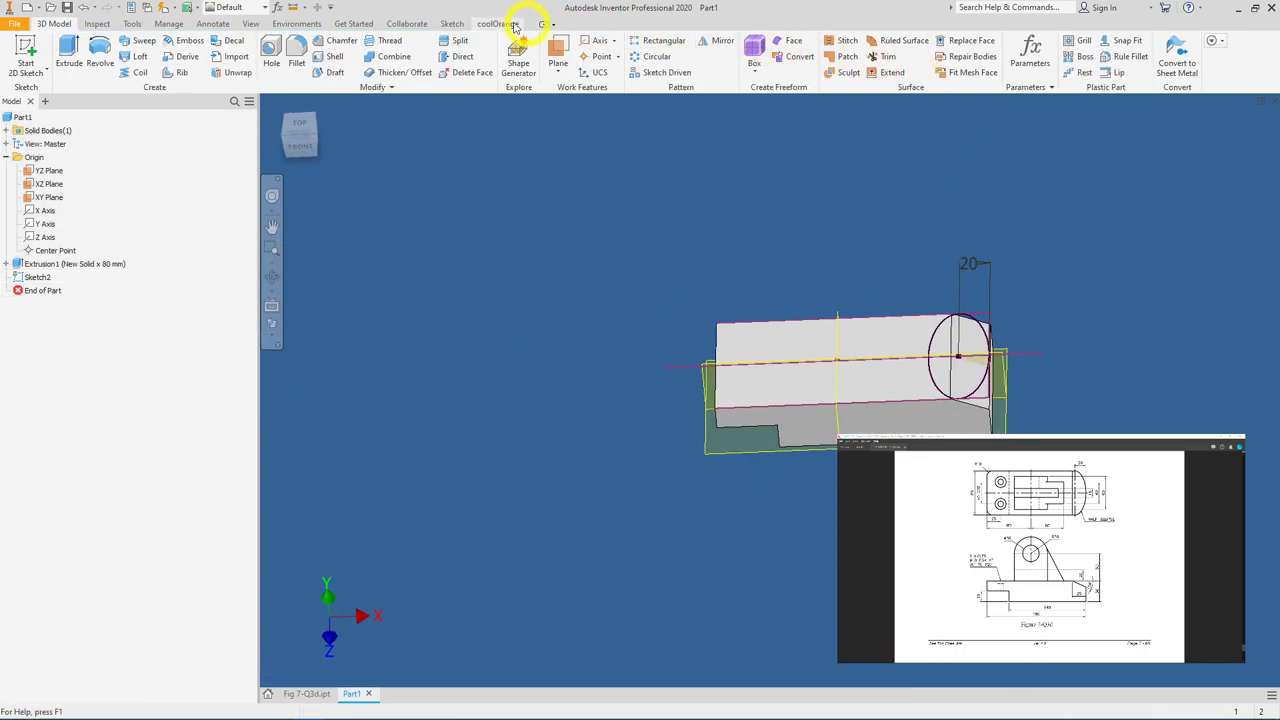
click(68, 58)
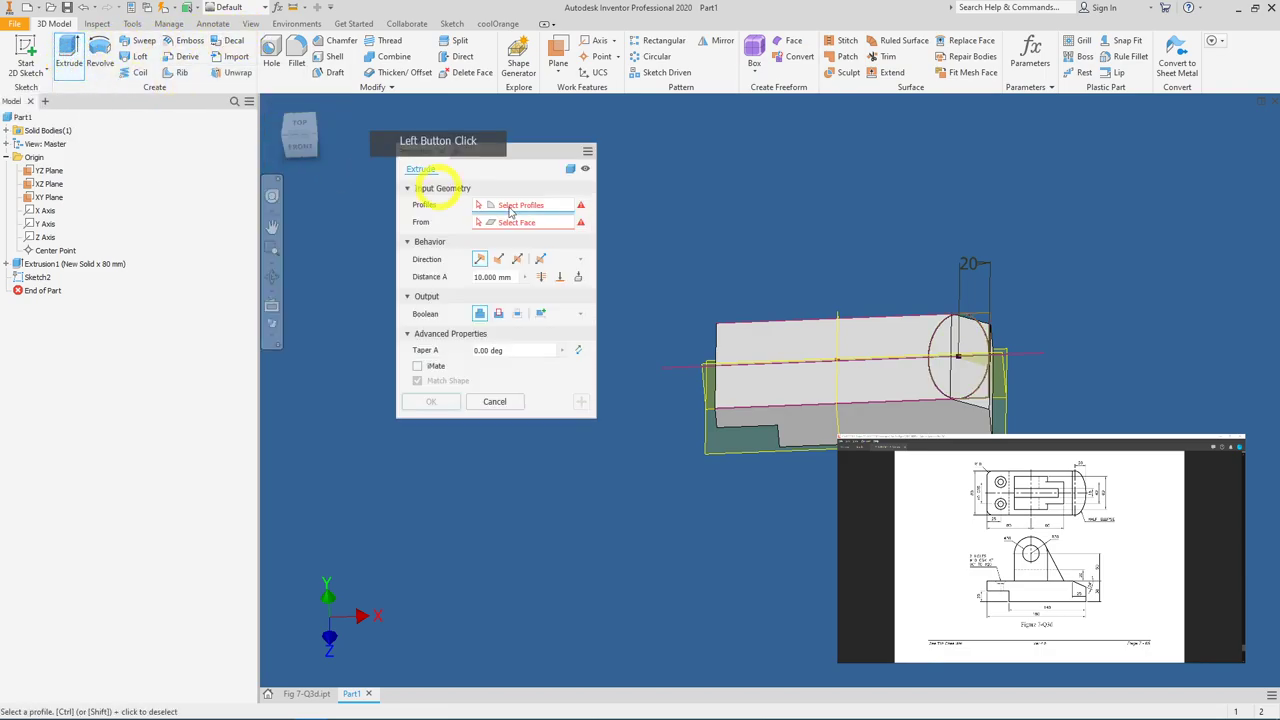
scroll(1006, 357, up, 3)
click(960, 300)
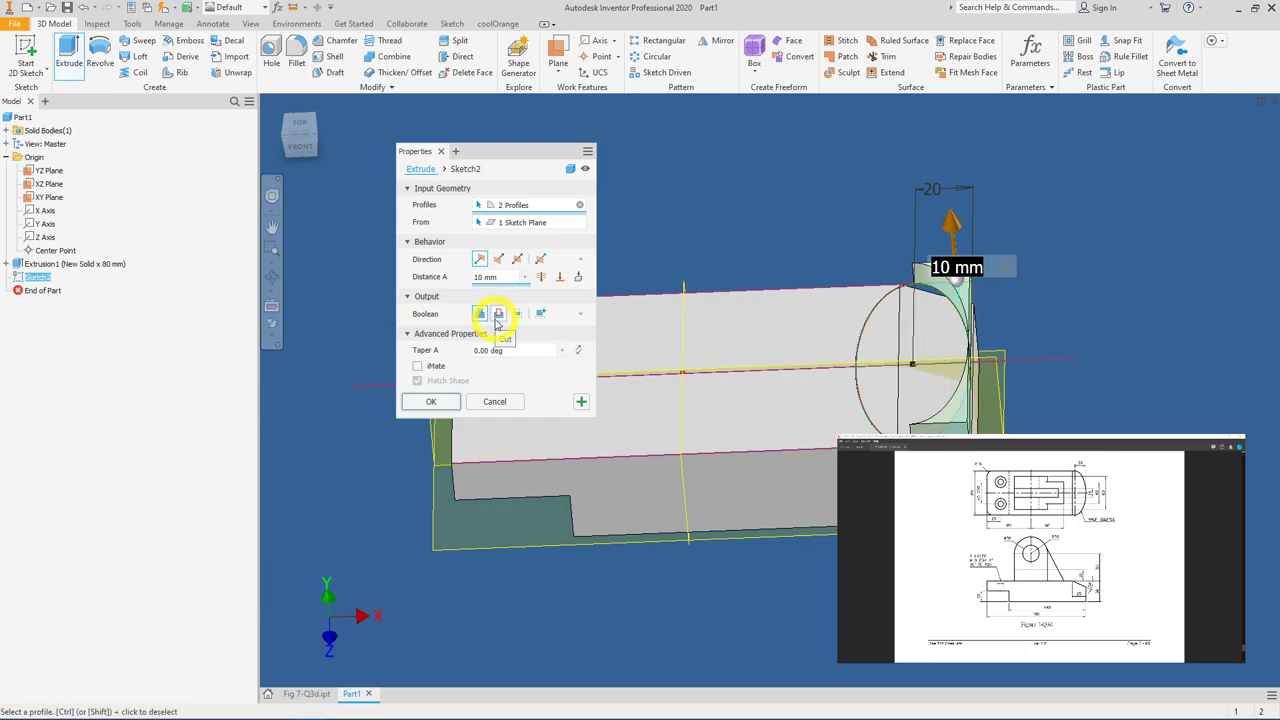
click(498, 314)
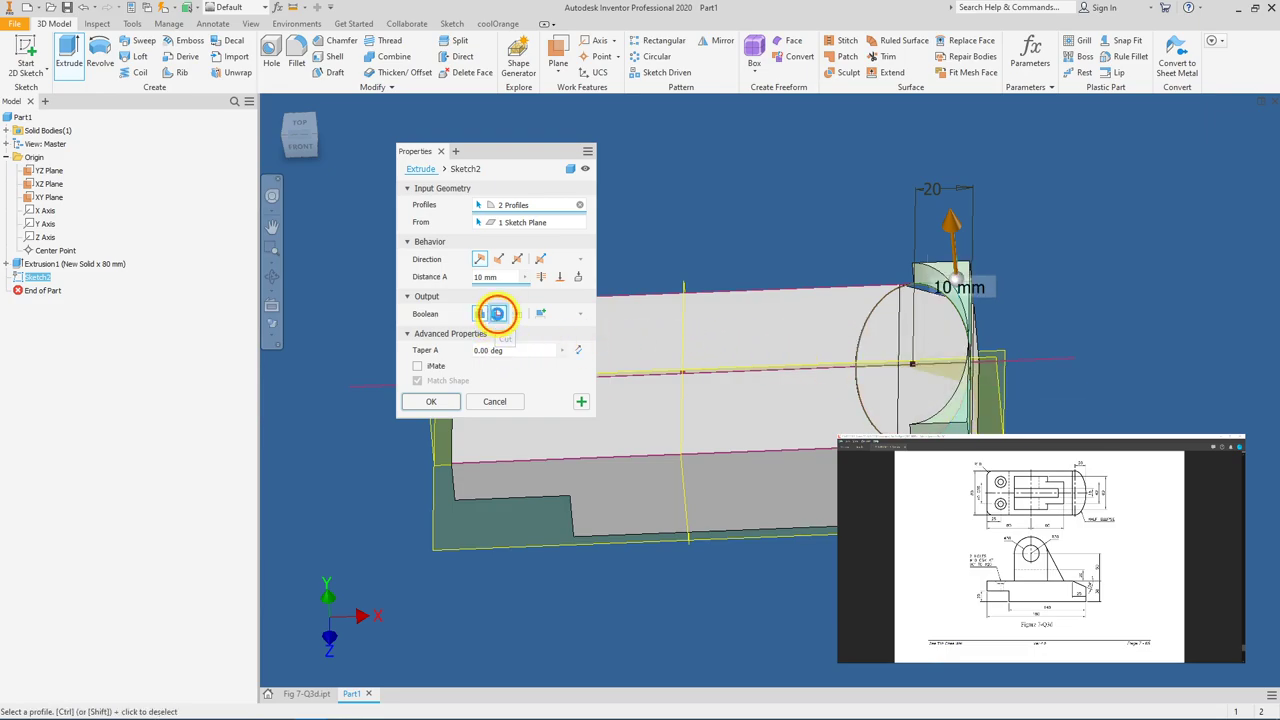
click(540, 278)
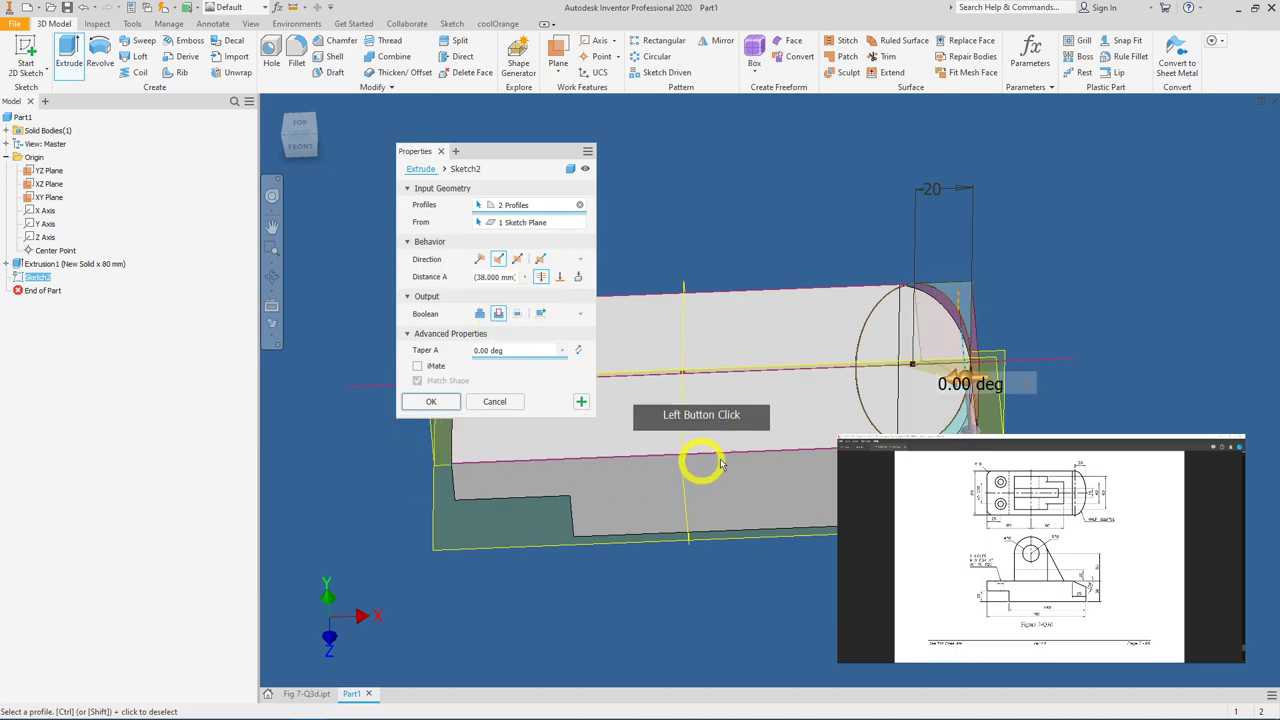
shift+middle_drag(865, 355, 754, 294)
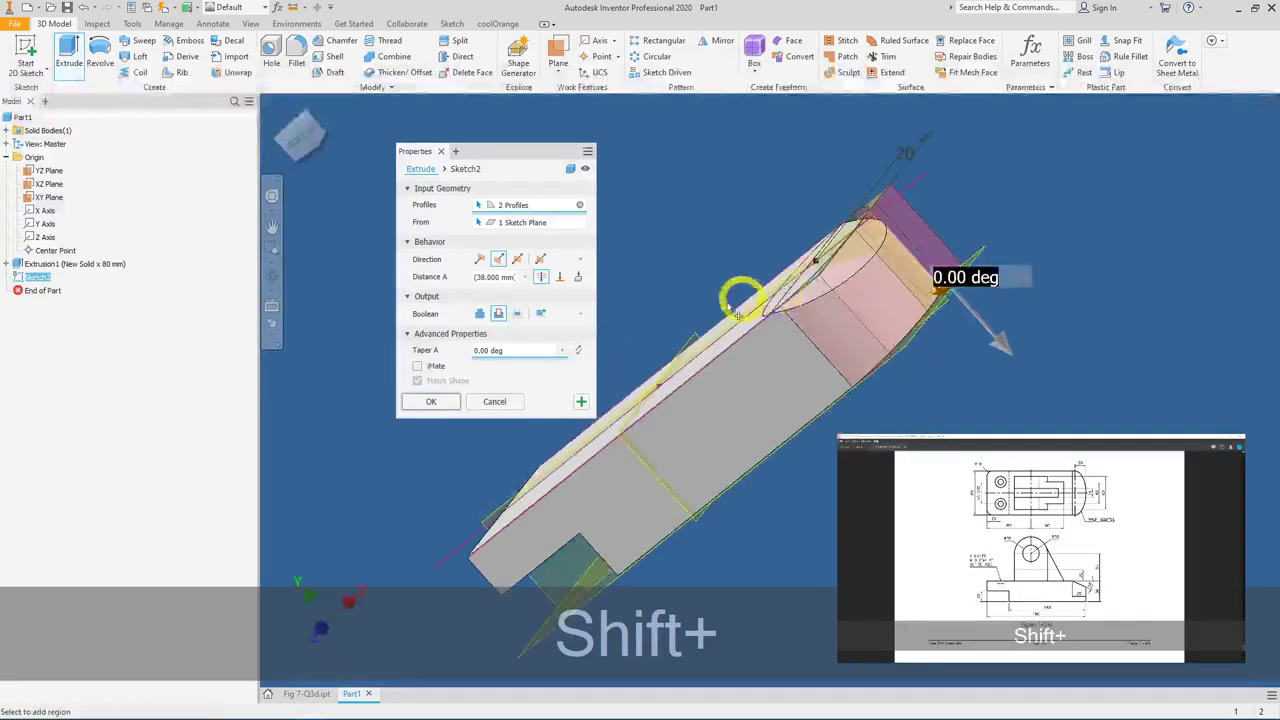
click(449, 404)
shift+middle_drag(449, 409, 912, 324)
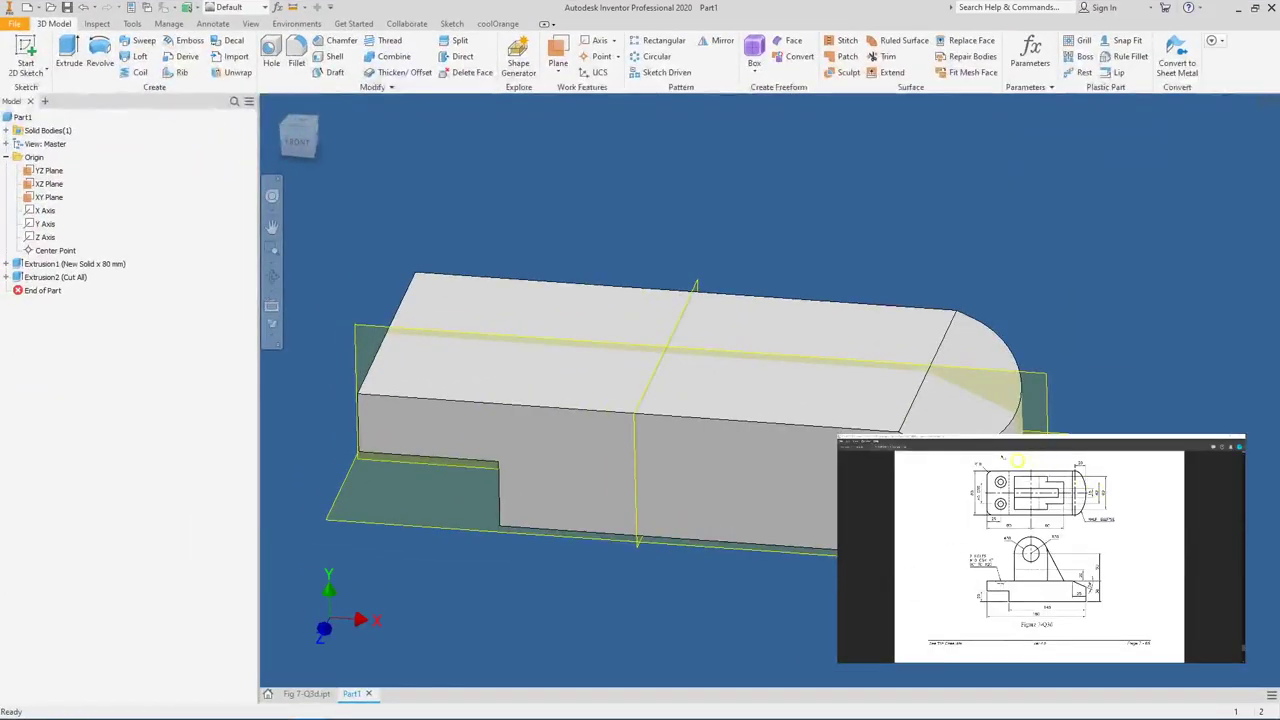
Step: Start a sketch on the XY plane and project the YZ plane as a reference line
click(1046, 374)
shift+middle_drag(1046, 374, 849, 368)
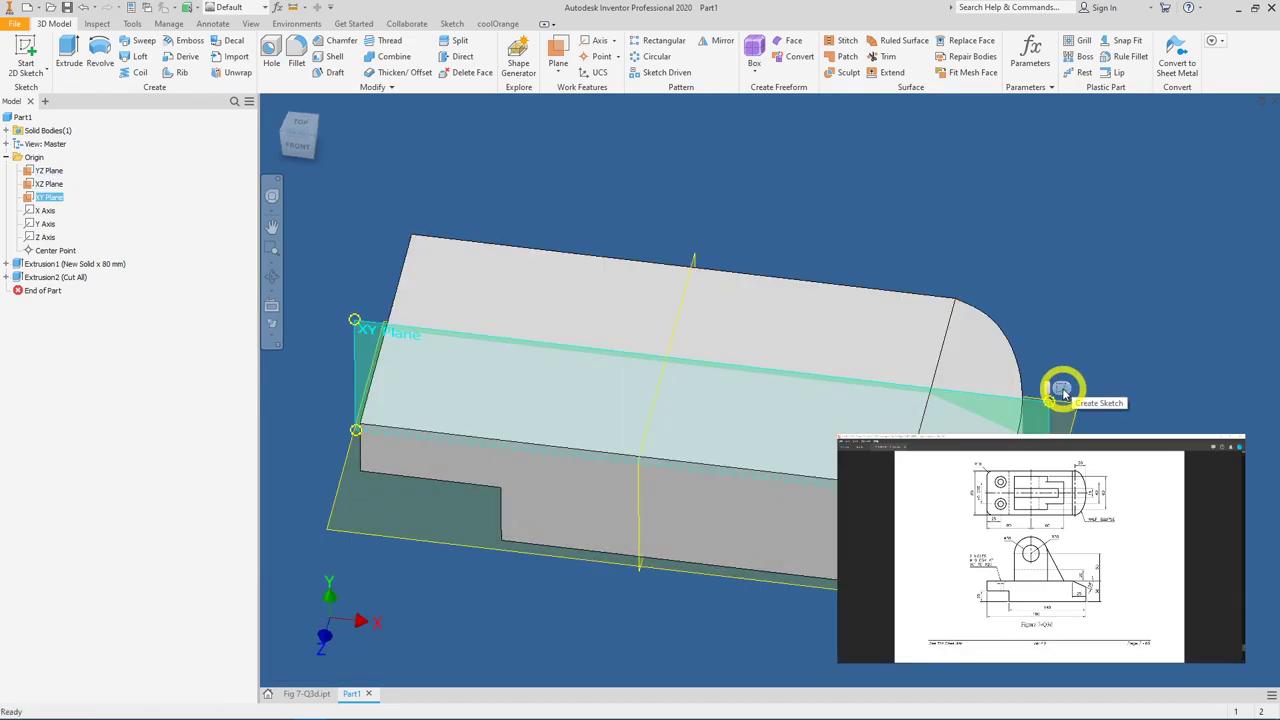
click(1063, 393)
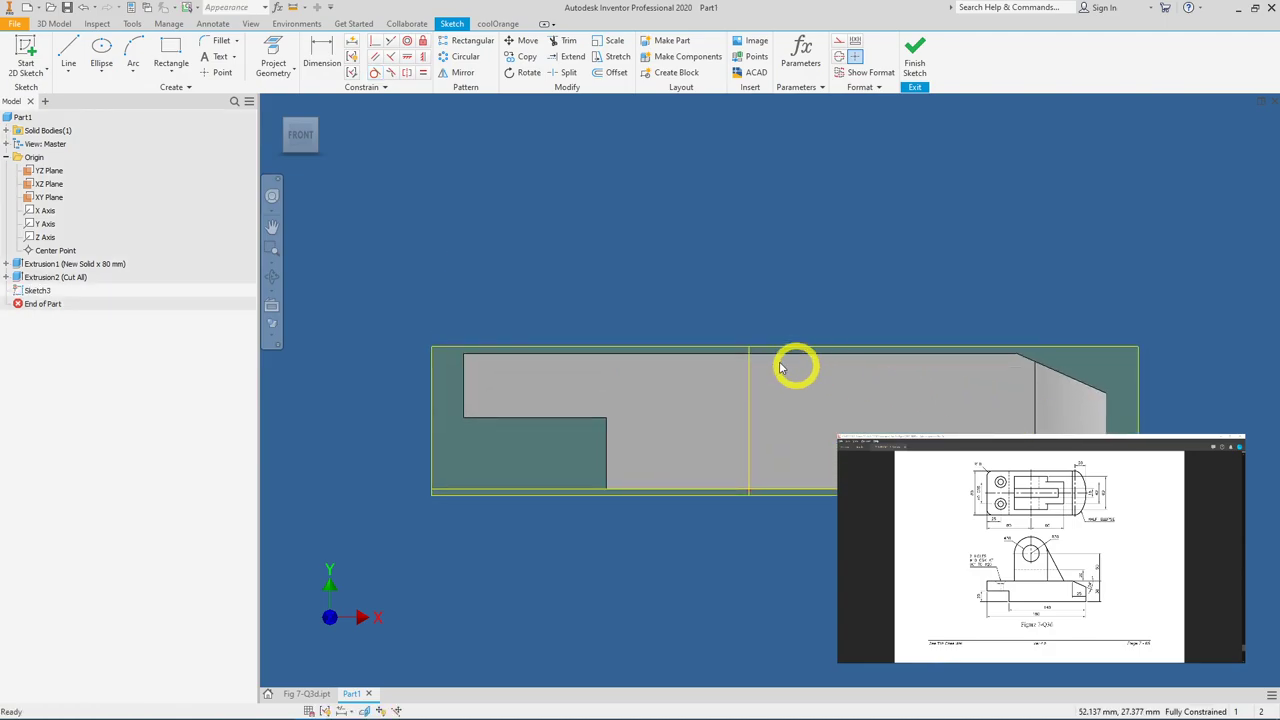
click(749, 370)
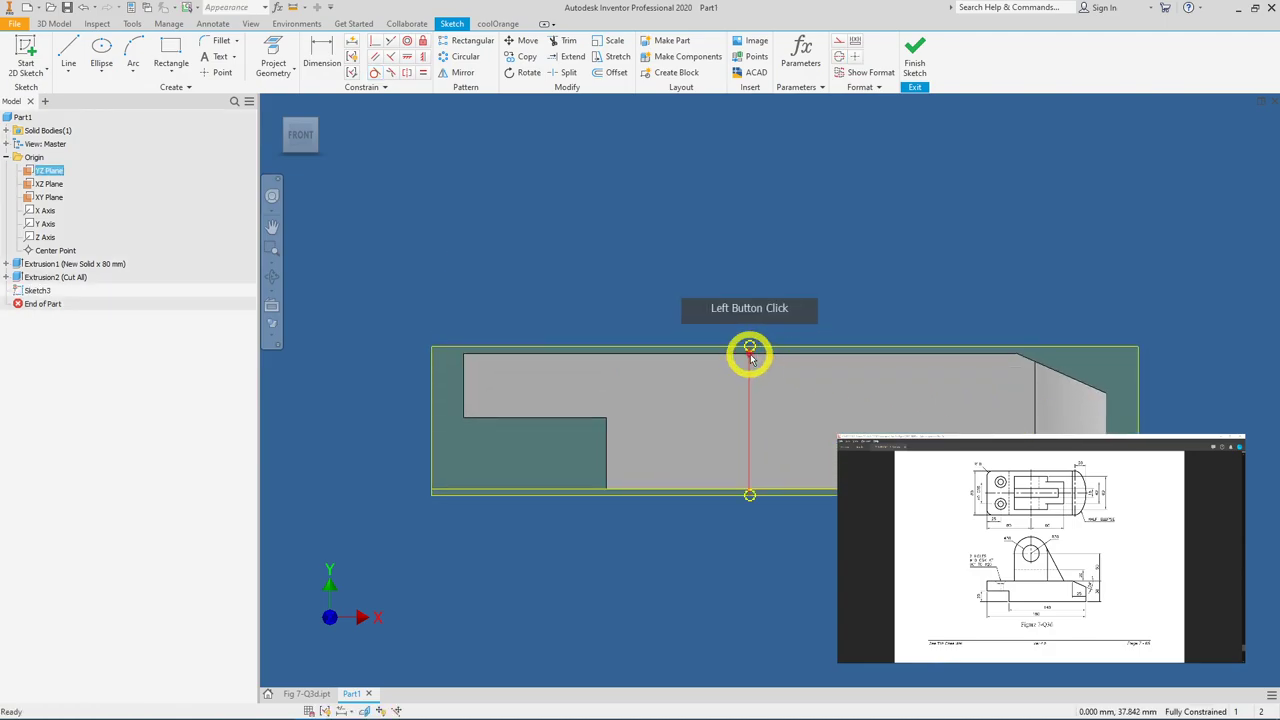
click(272, 50)
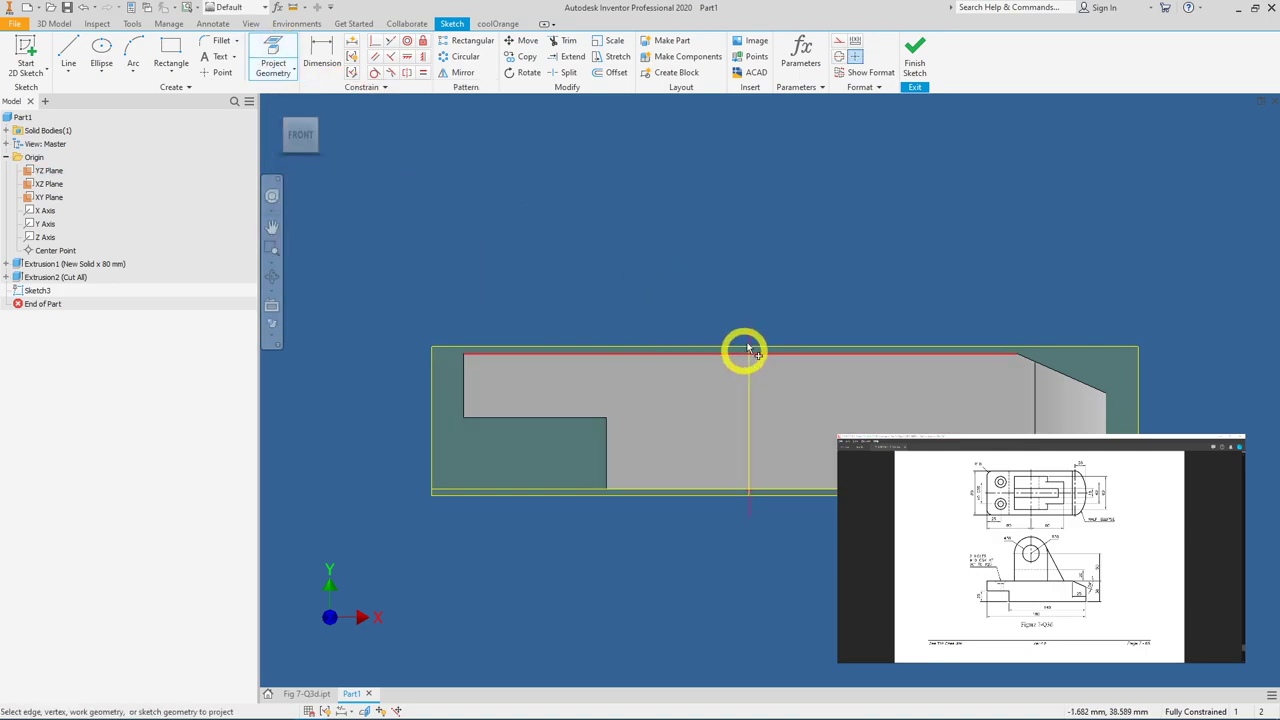
key(Escape)
key(Escape)
mouse_move(771, 266)
middle_down()
mouse_move(780, 331)
mouse_move(792, 291)
middle_up()
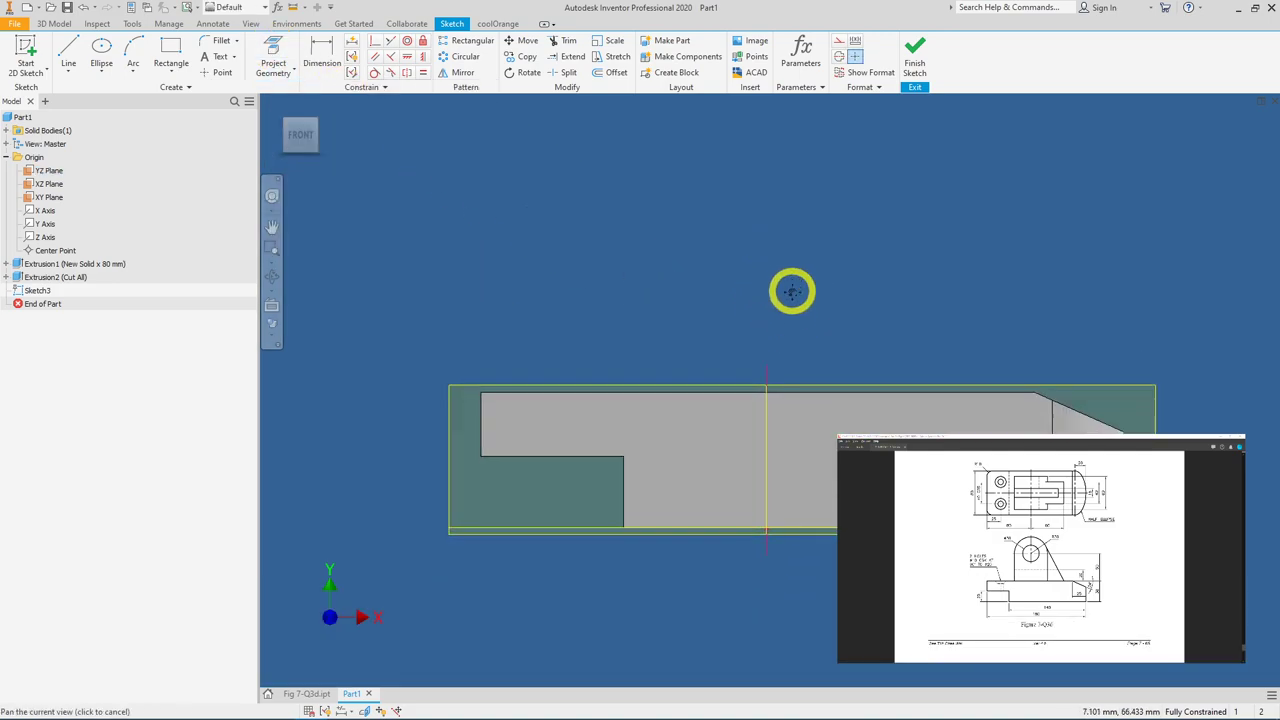
Step: Draw a center-point circle on the vertical reference line above the base
click(106, 74)
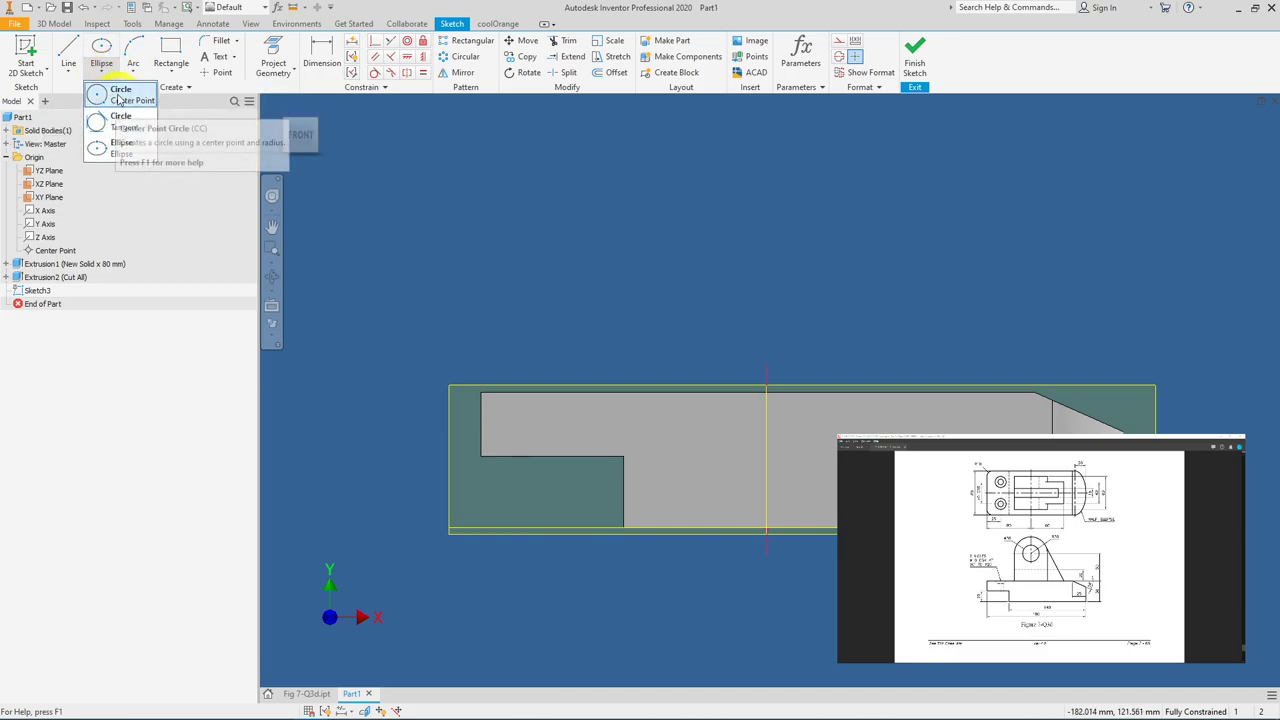
click(120, 95)
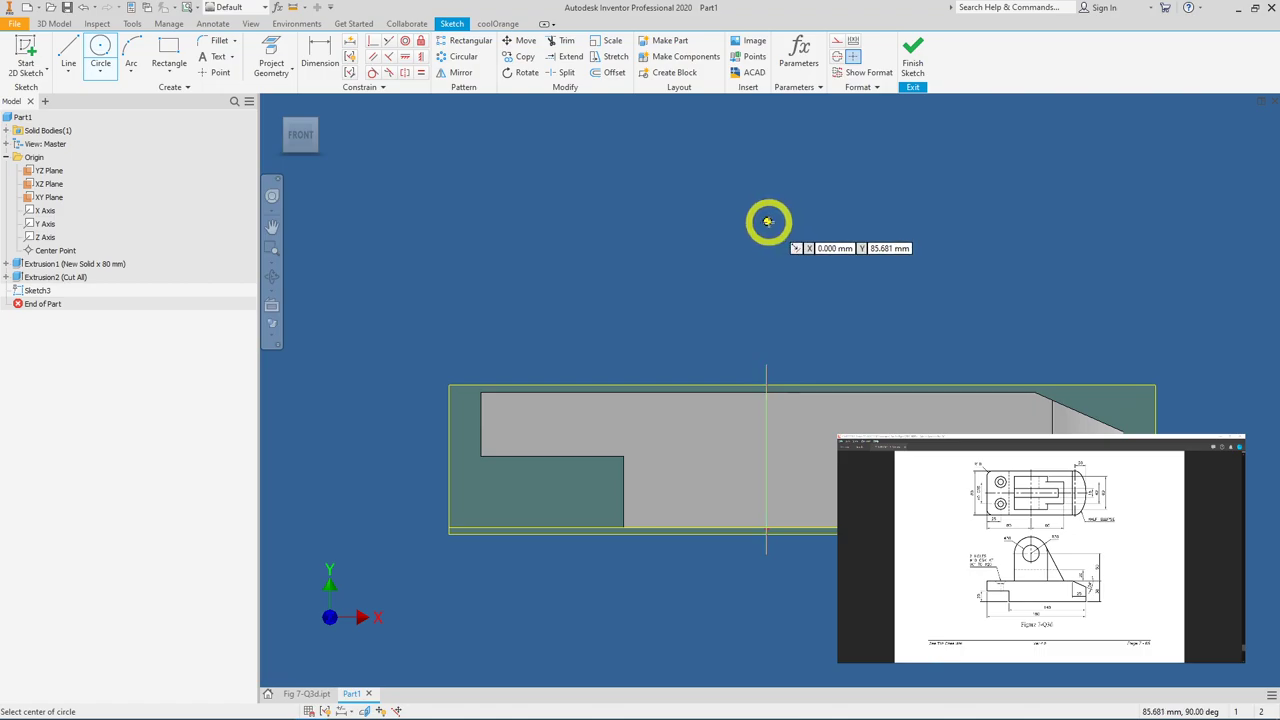
click(766, 220)
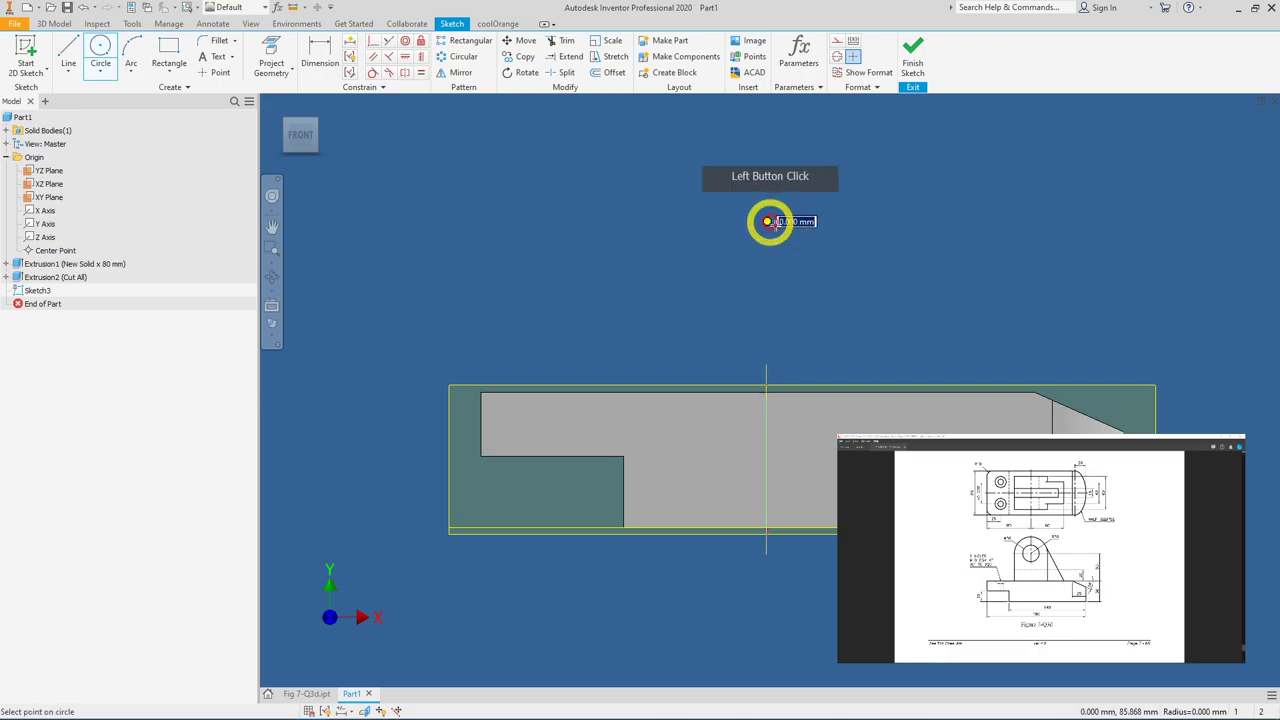
click(829, 278)
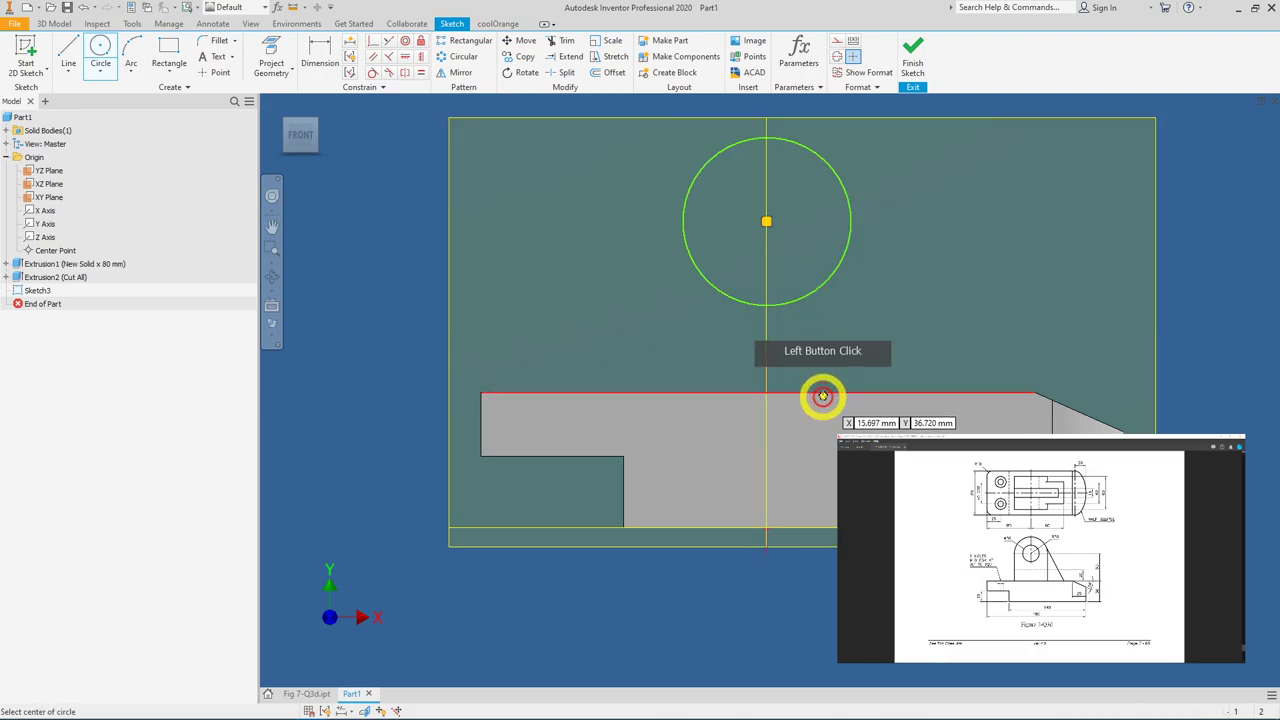
Step: Draw a rectangle from the circle's left side down to the base's top edge, then slice graphics
click(168, 52)
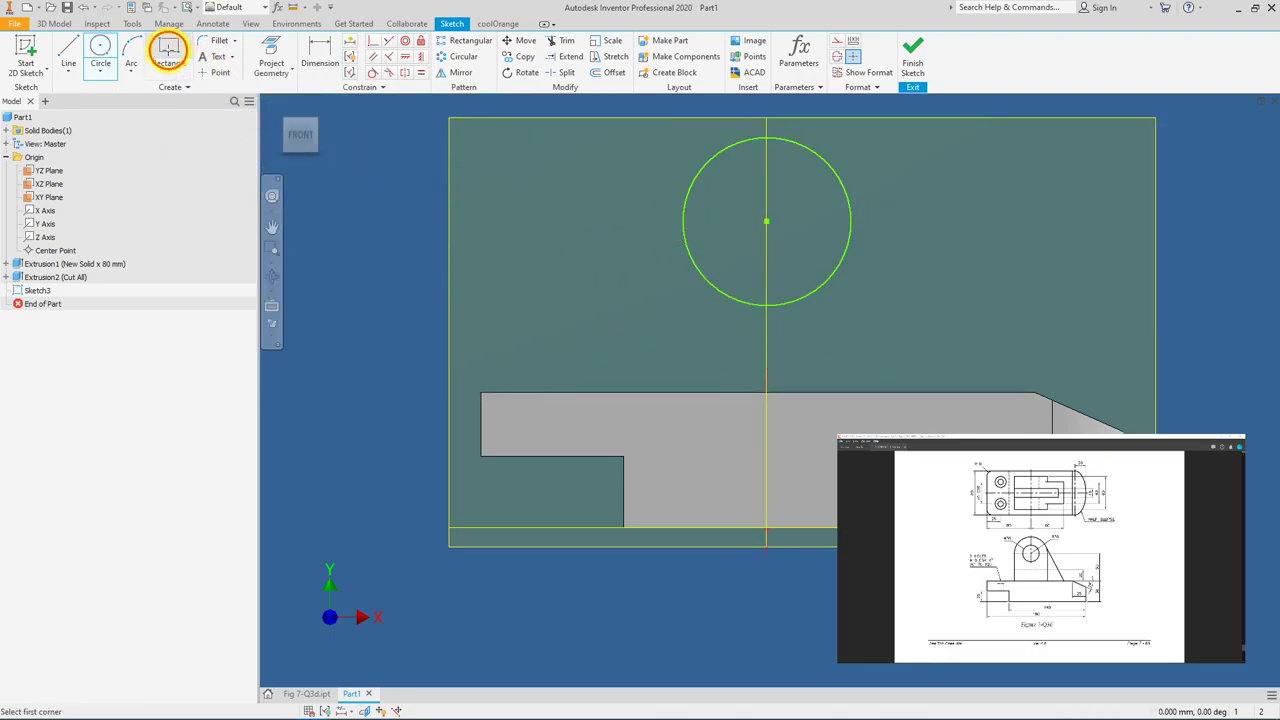
click(683, 220)
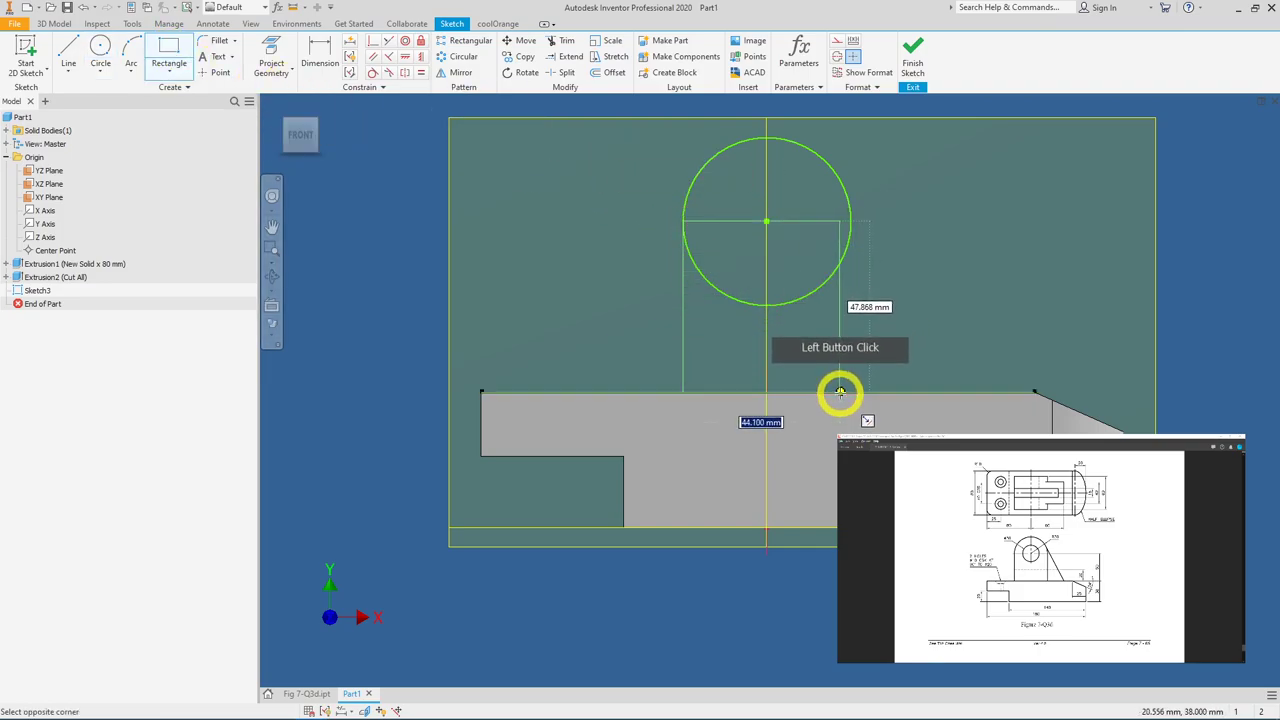
click(840, 390)
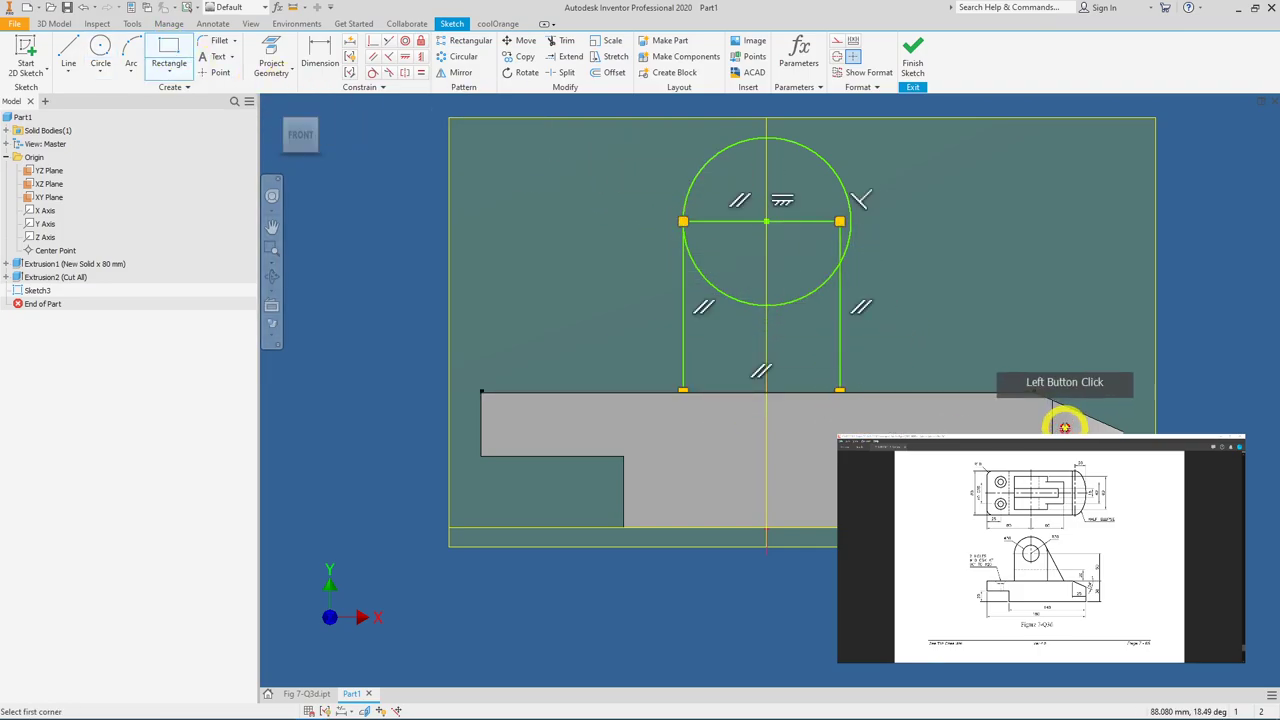
right_click(1016, 291)
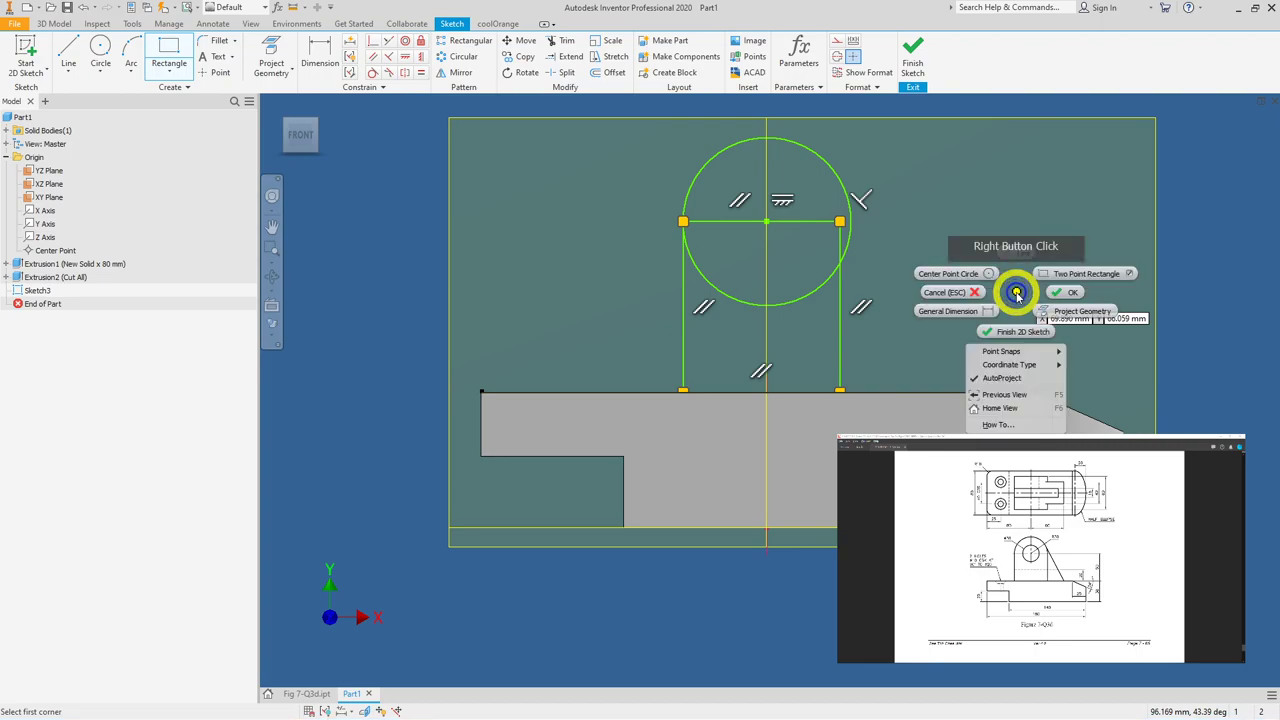
click(1051, 294)
click(892, 336)
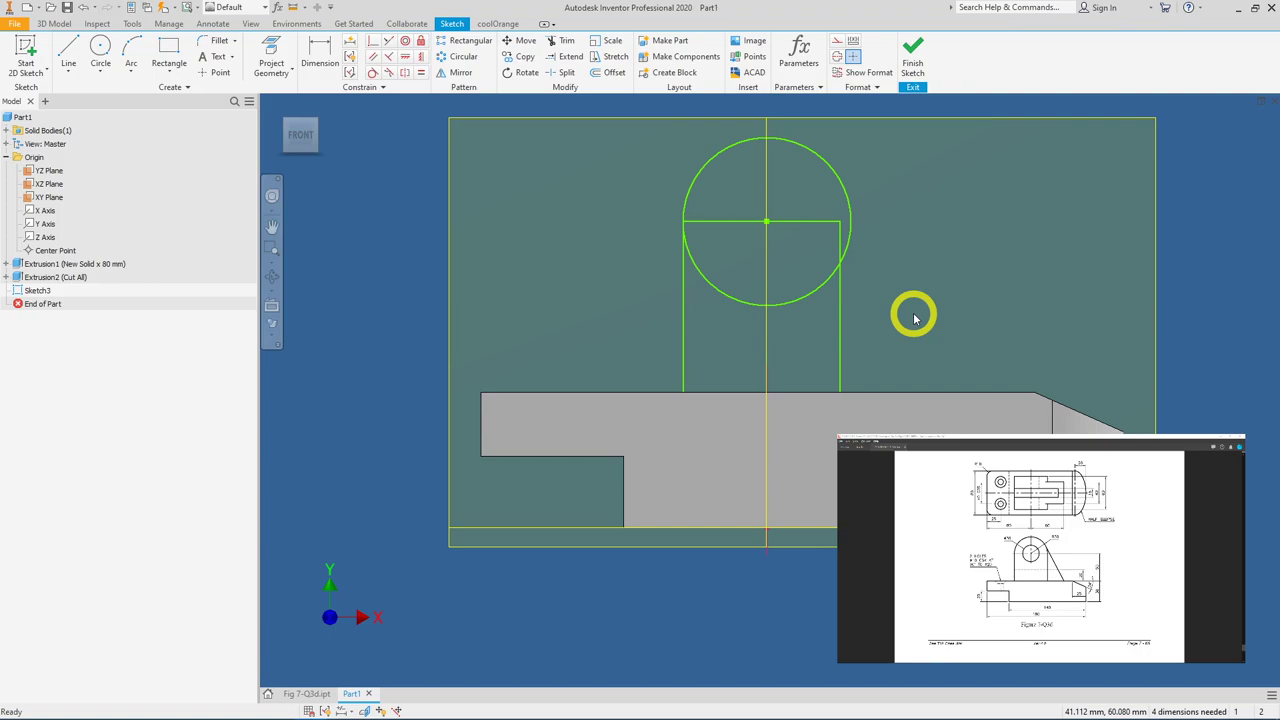
key(F7)
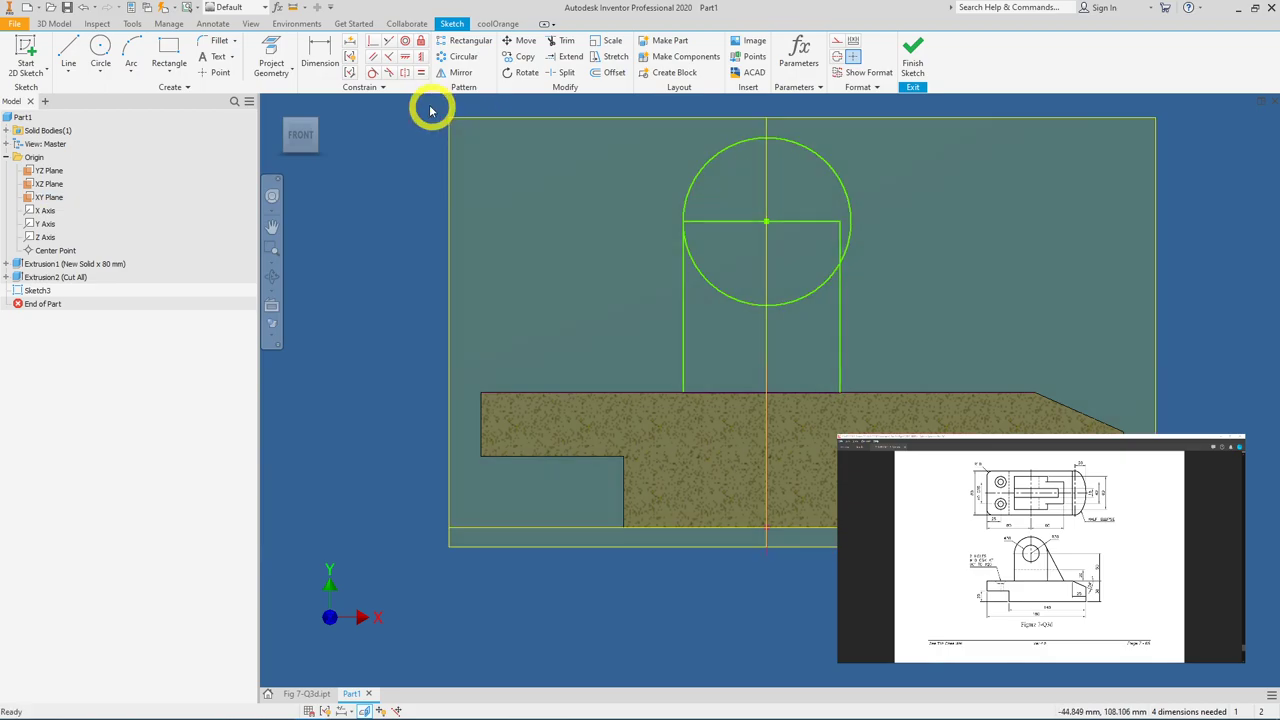
Step: Make the boss's right side line tangent to the circle
click(373, 74)
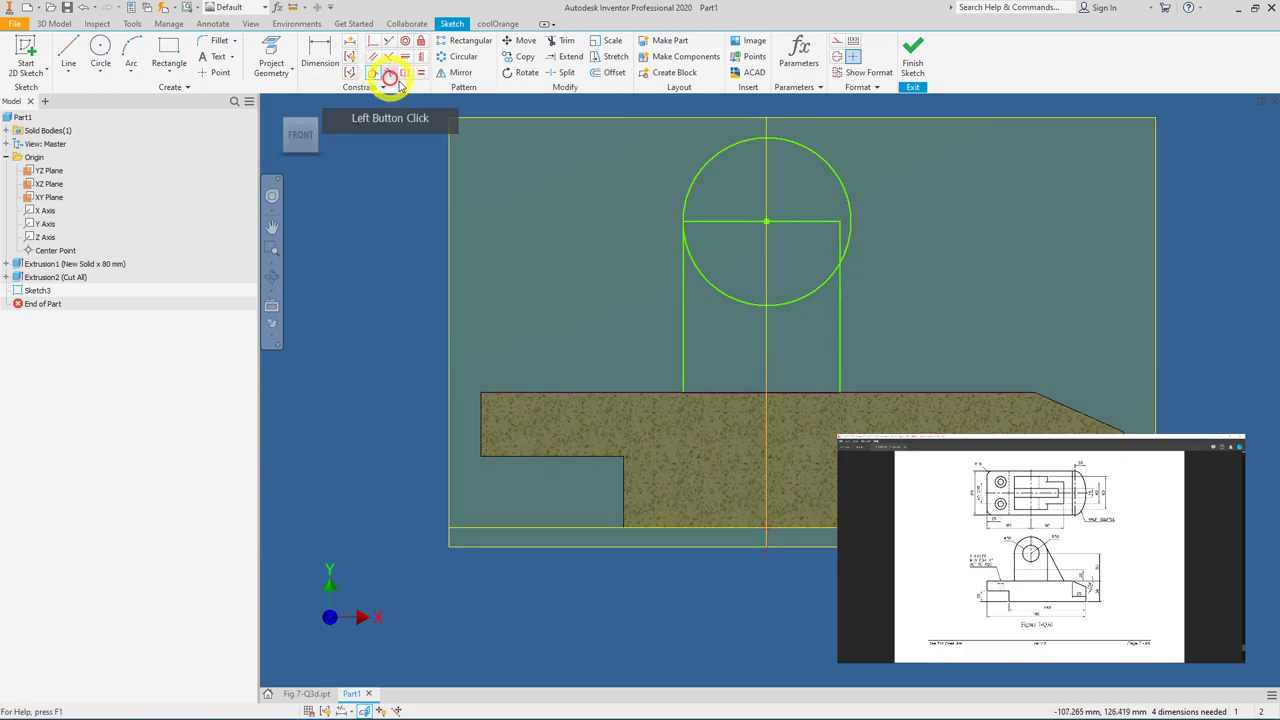
click(843, 248)
click(851, 232)
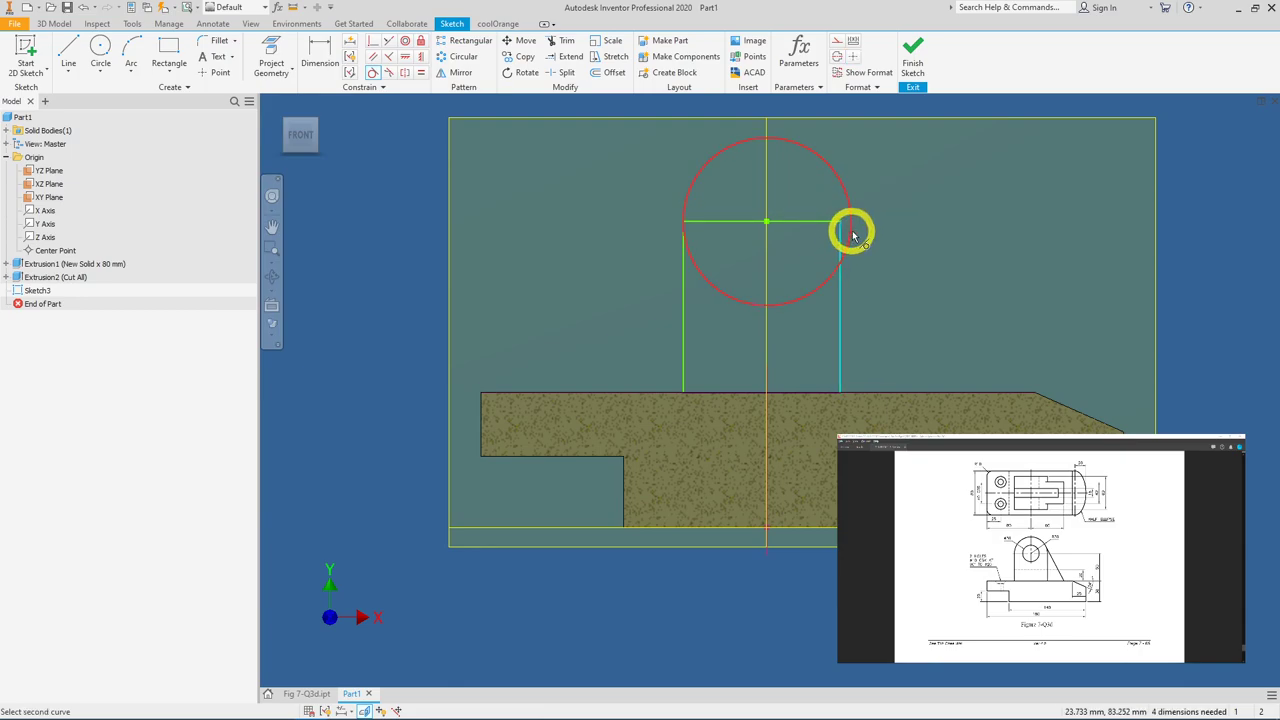
click(1010, 290)
right_click(1011, 283)
click(1058, 285)
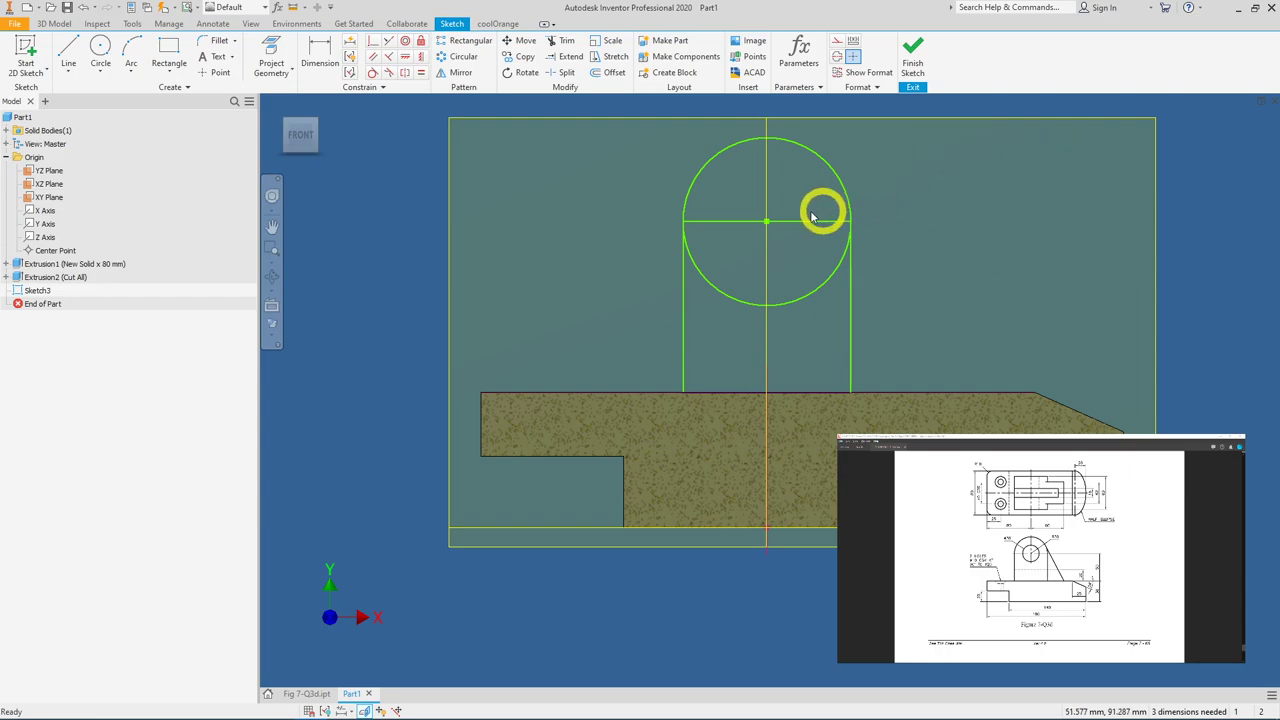
Step: Dimension the circle's centre line 50 mm above the base top
click(319, 52)
click(851, 295)
click(919, 318)
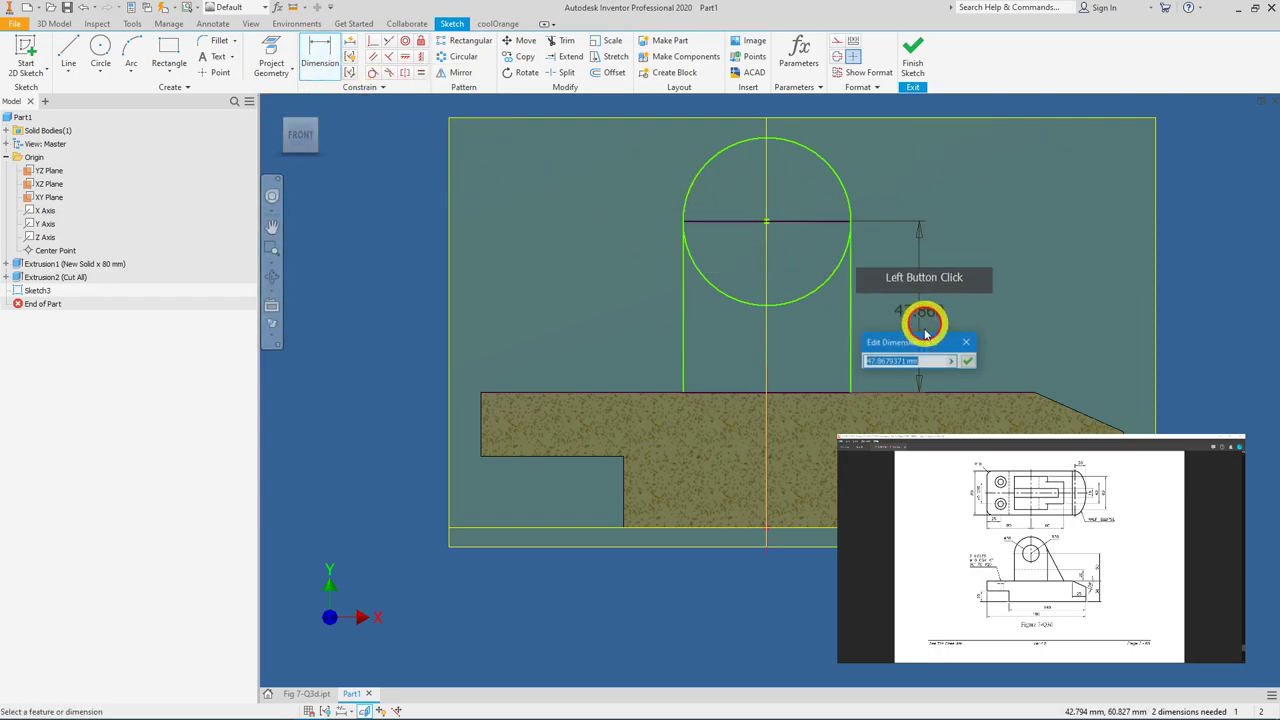
text(50)
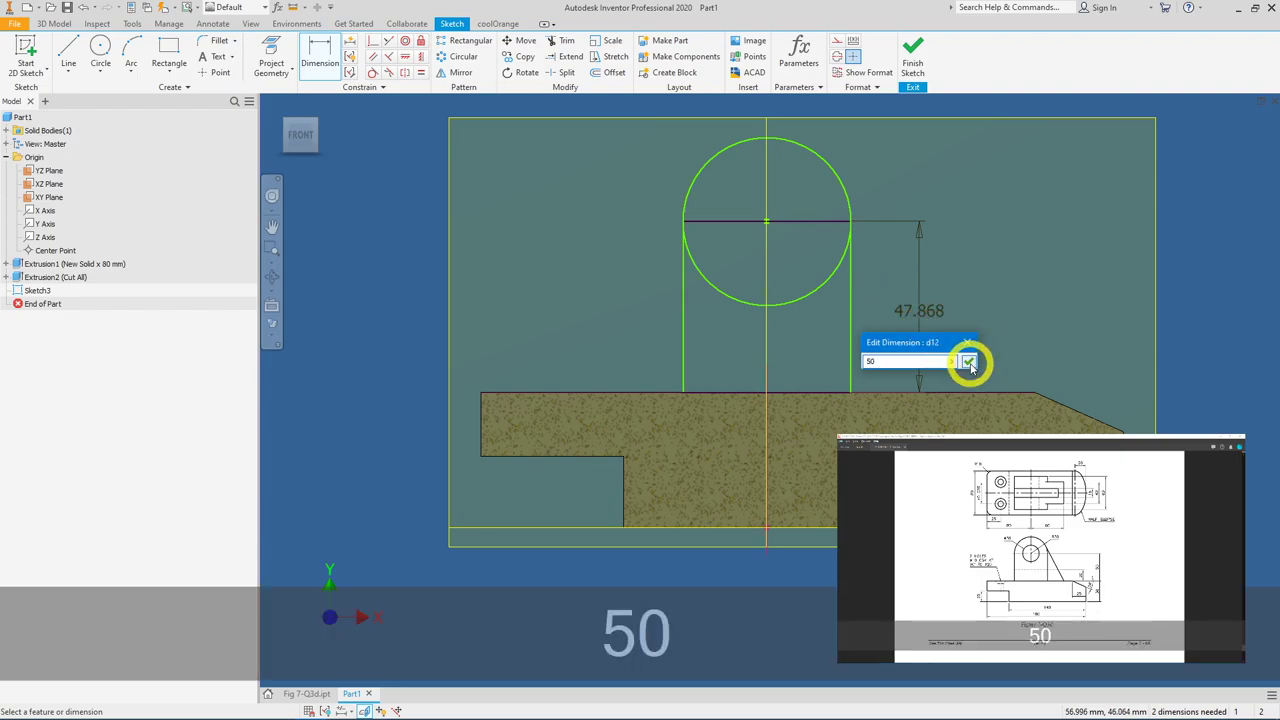
click(969, 362)
middle_drag(856, 198, 865, 298)
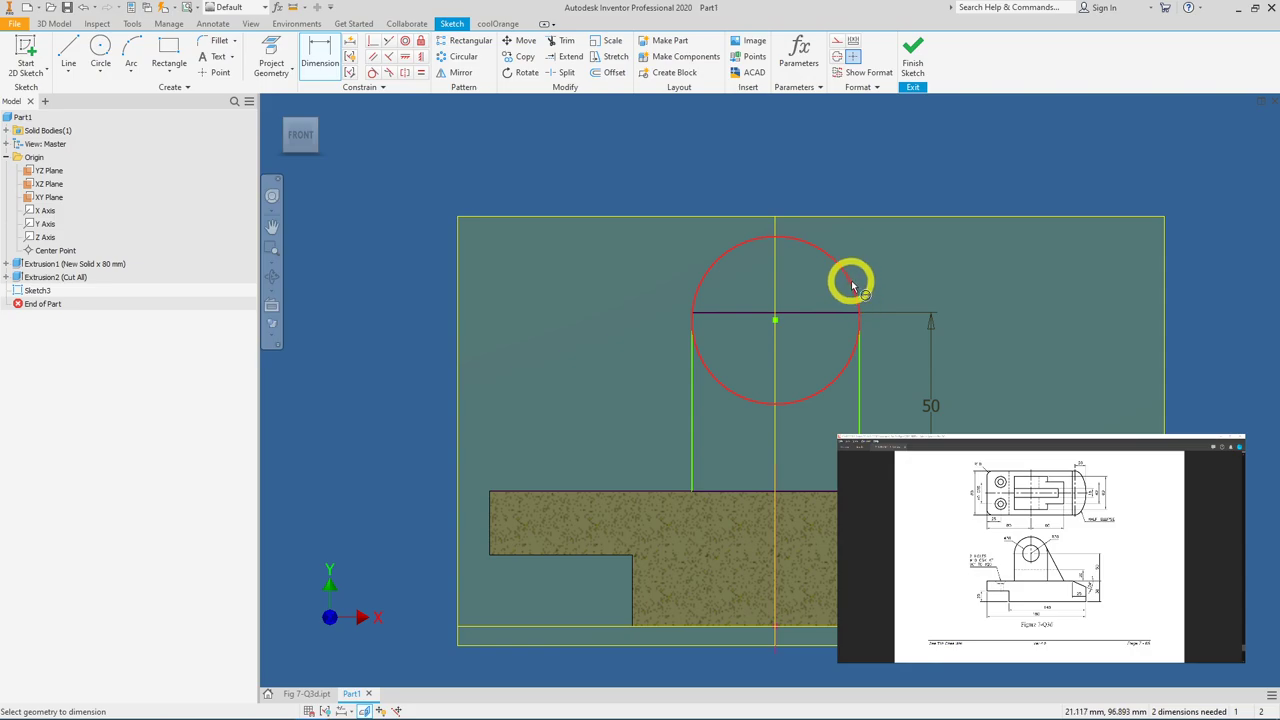
click(850, 283)
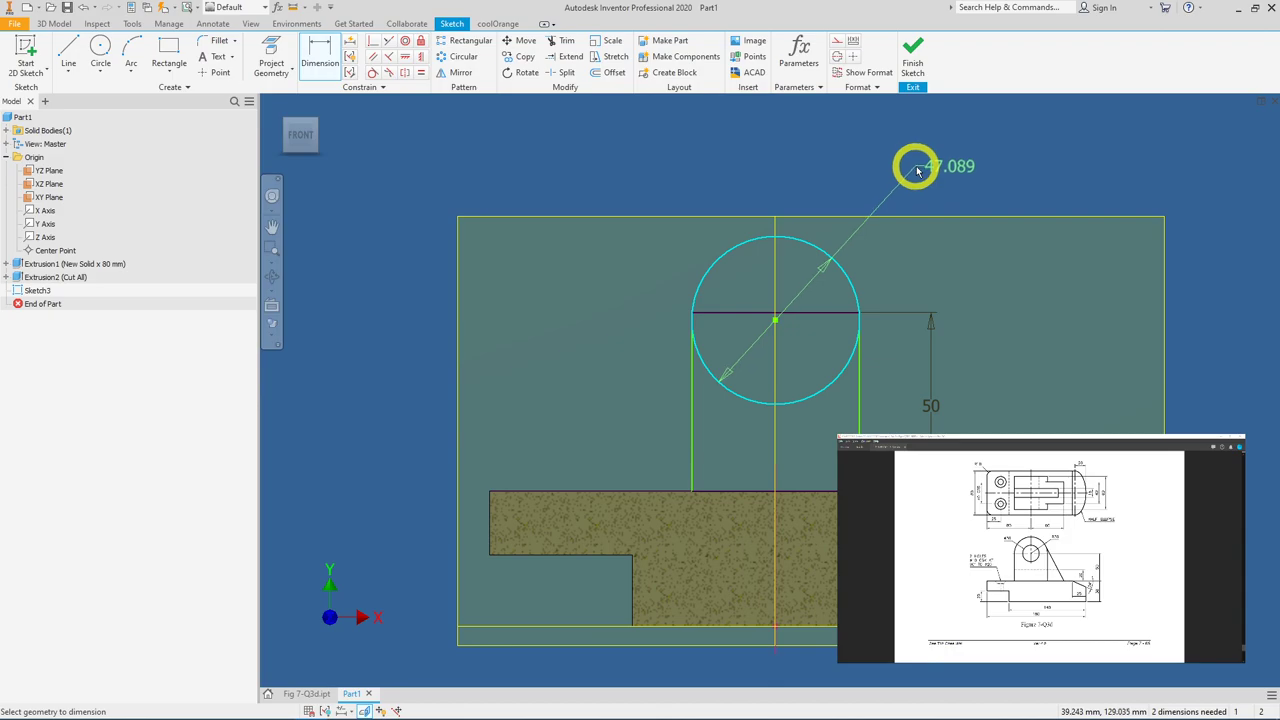
Step: Give the circle a 30 mm radius dimension
right_click(918, 172)
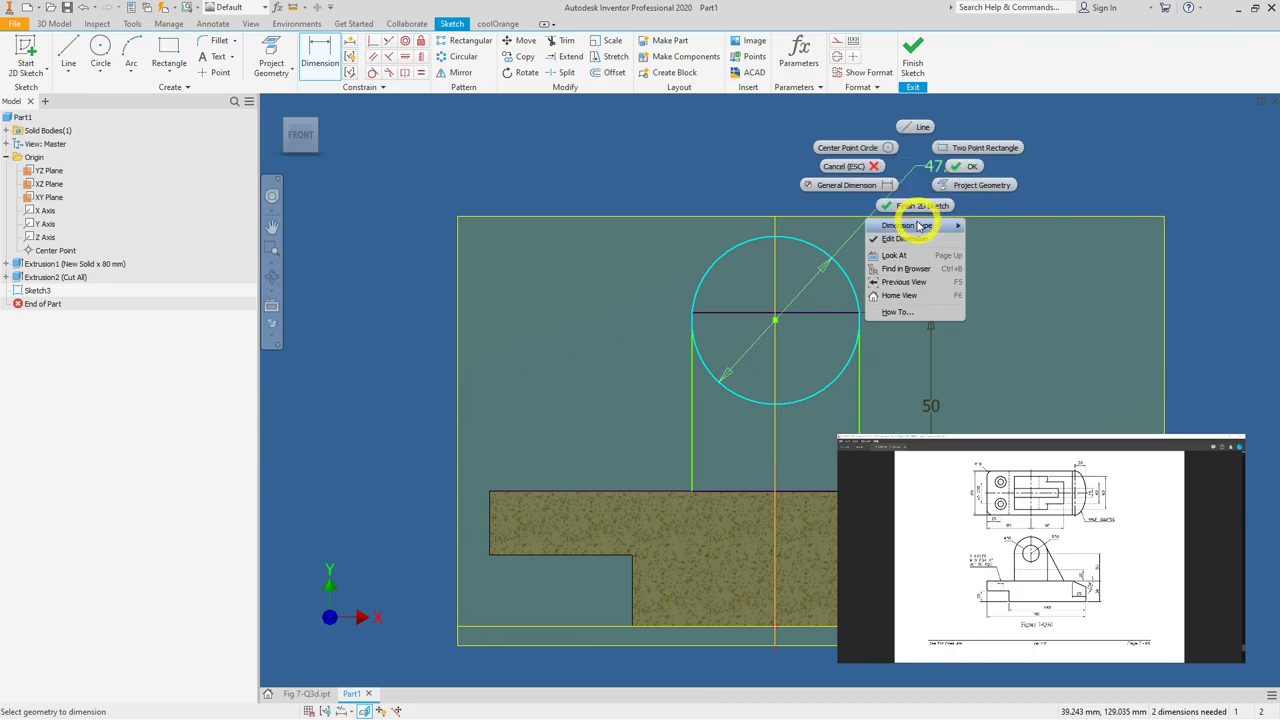
mouse_move(912, 230)
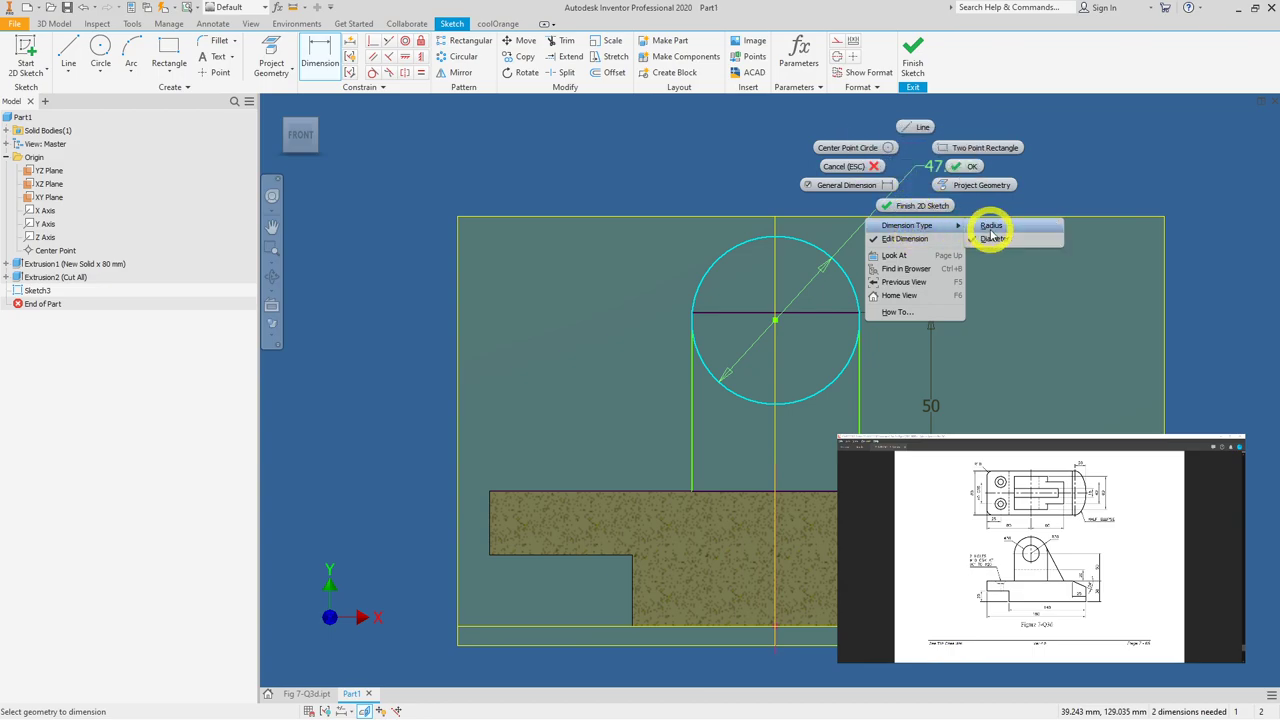
click(990, 226)
click(903, 189)
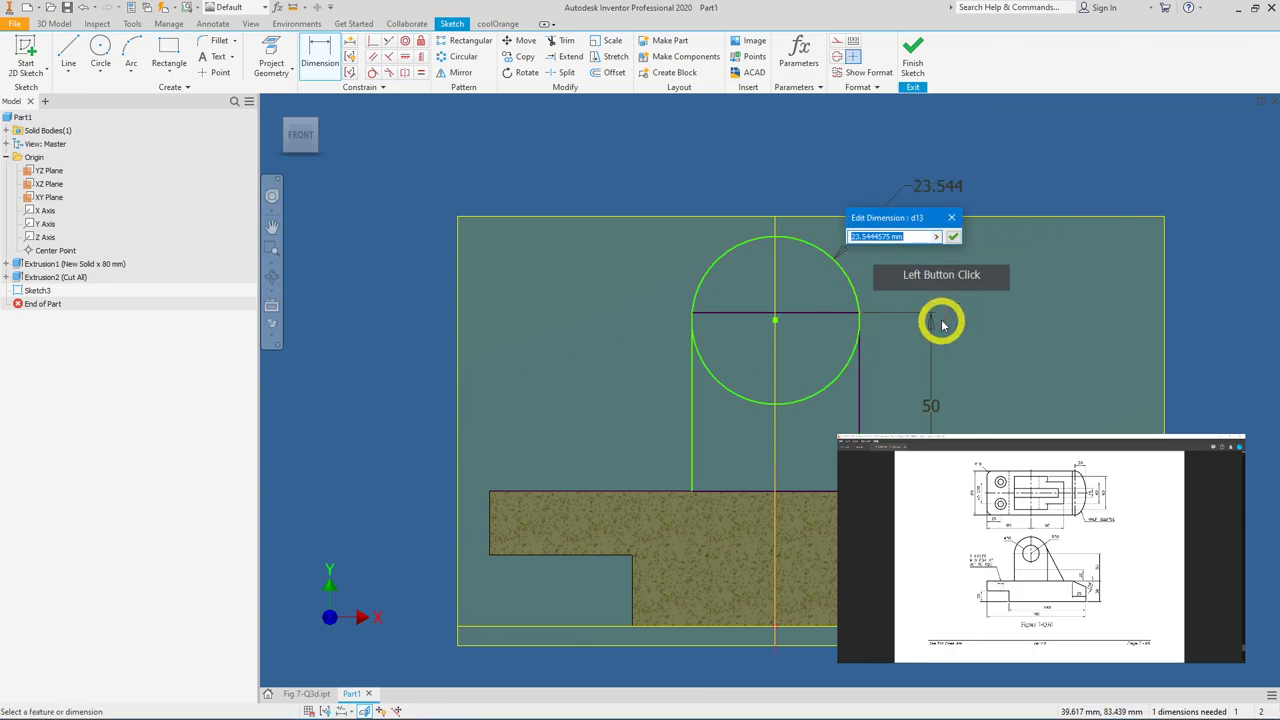
text(30)
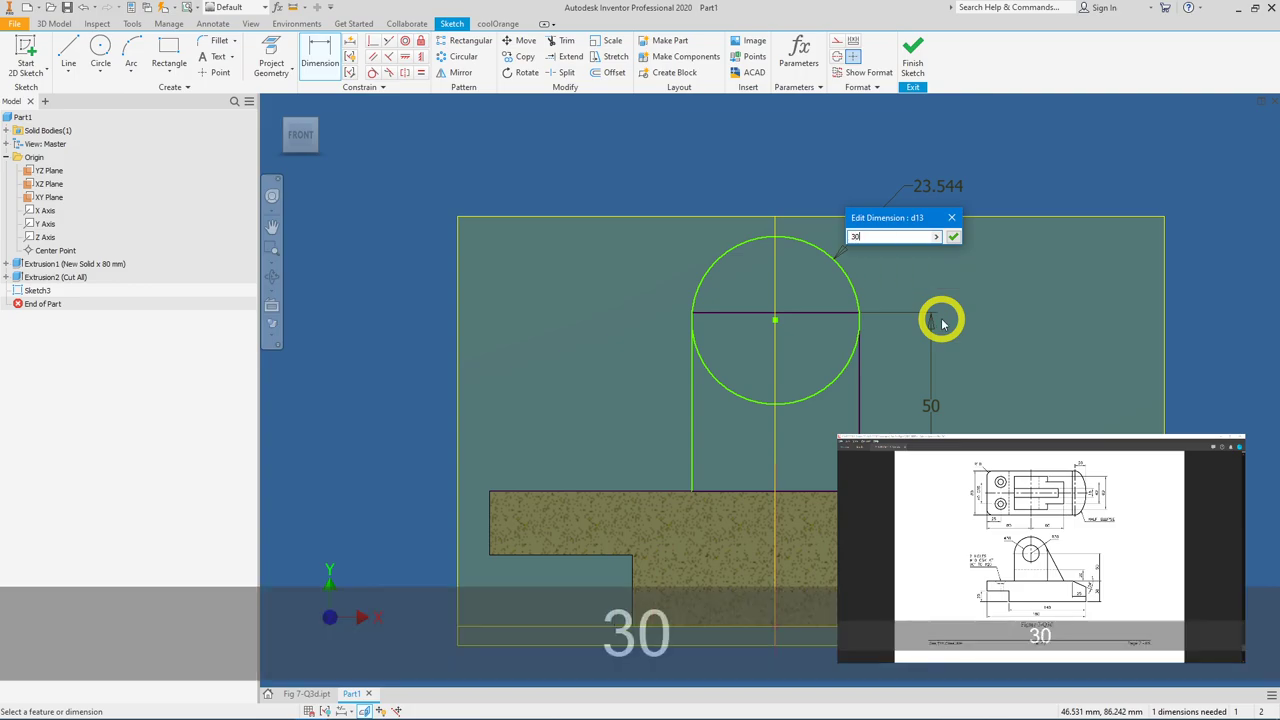
click(953, 237)
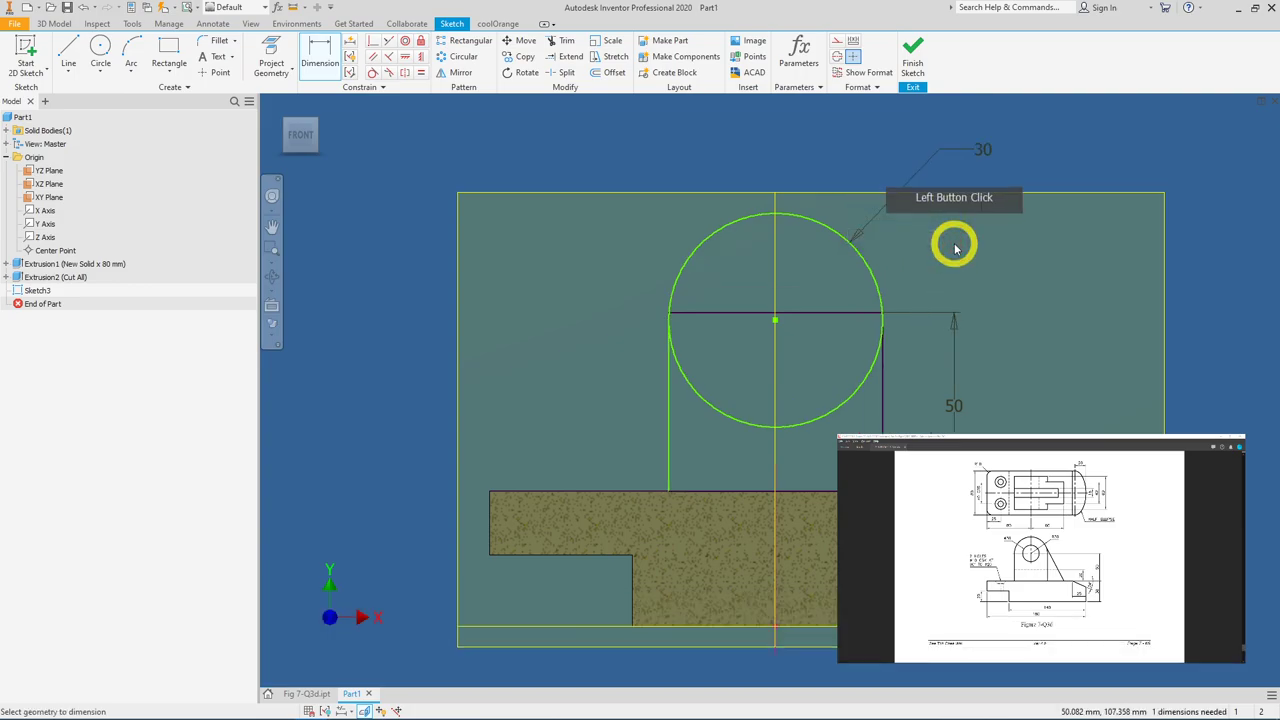
right_click(790, 338)
click(857, 337)
Step: Make the circle's centre coincident with the horizontal line, fully constraining the sketch
mouse_move(793, 337)
mouse_down()
mouse_move(793, 365)
mouse_move(797, 266)
mouse_move(783, 283)
mouse_move(762, 262)
mouse_move(749, 277)
mouse_move(780, 275)
mouse_up()
click(782, 277)
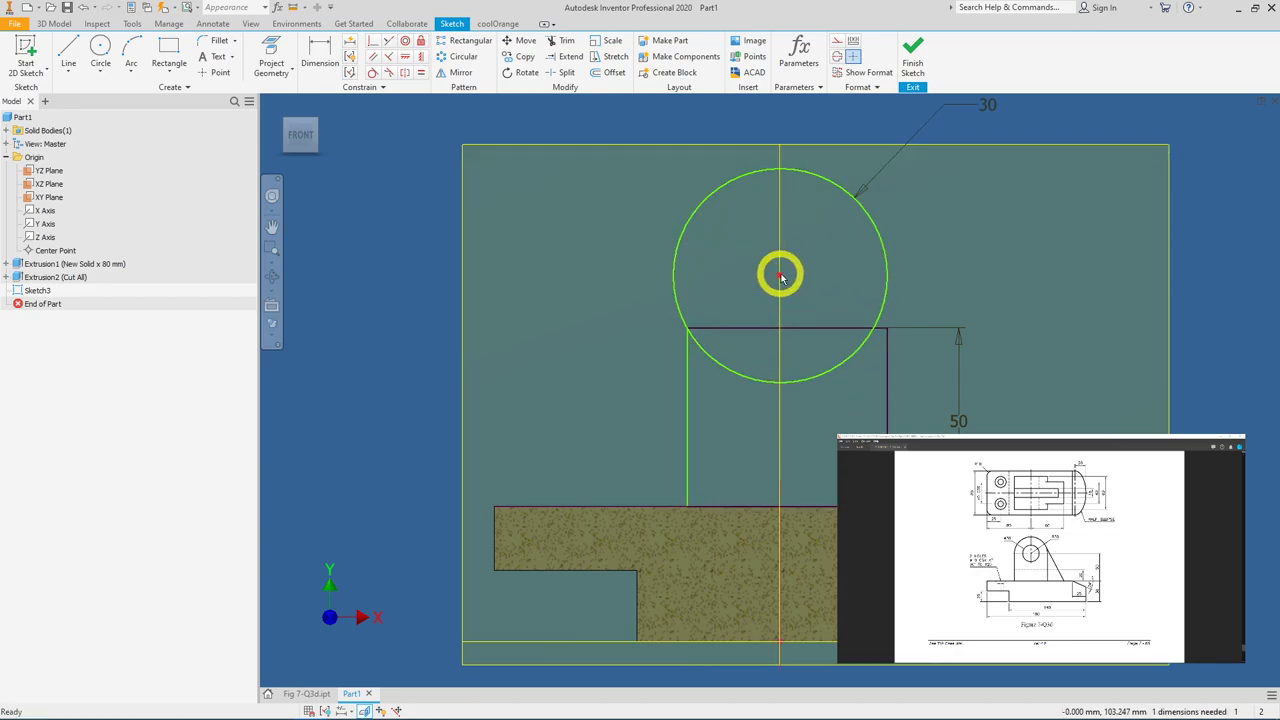
click(790, 327)
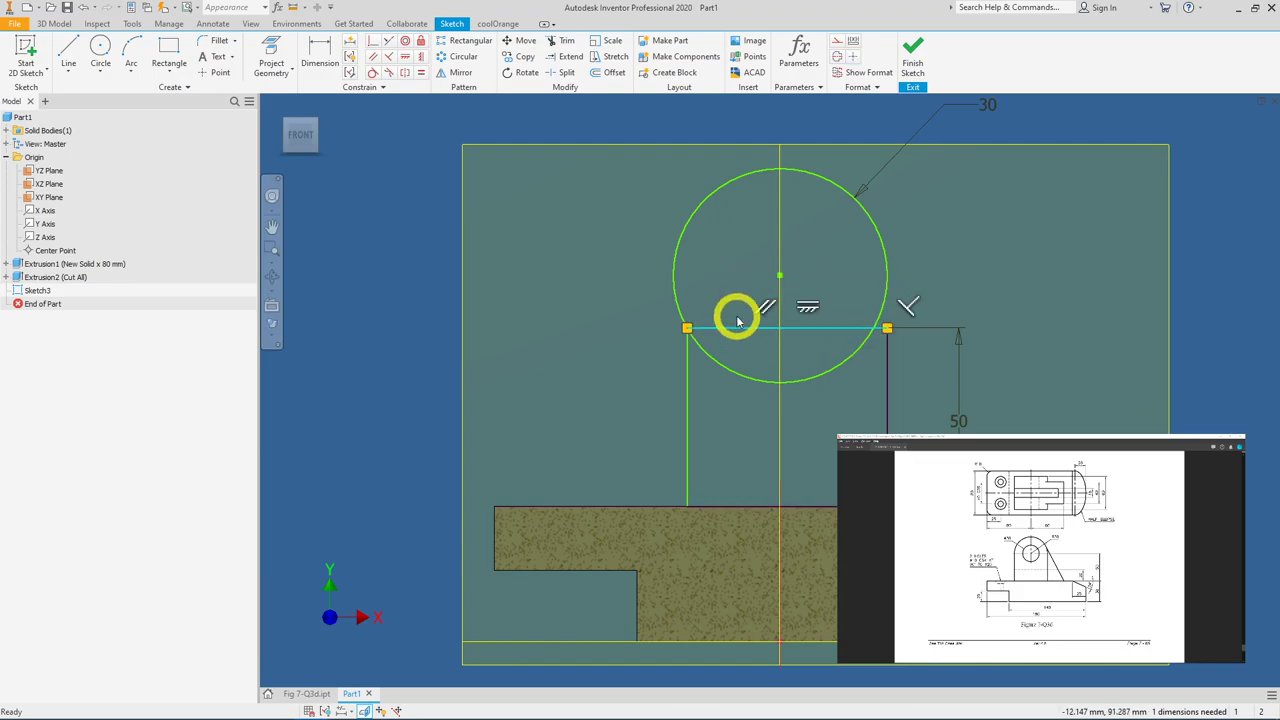
click(401, 88)
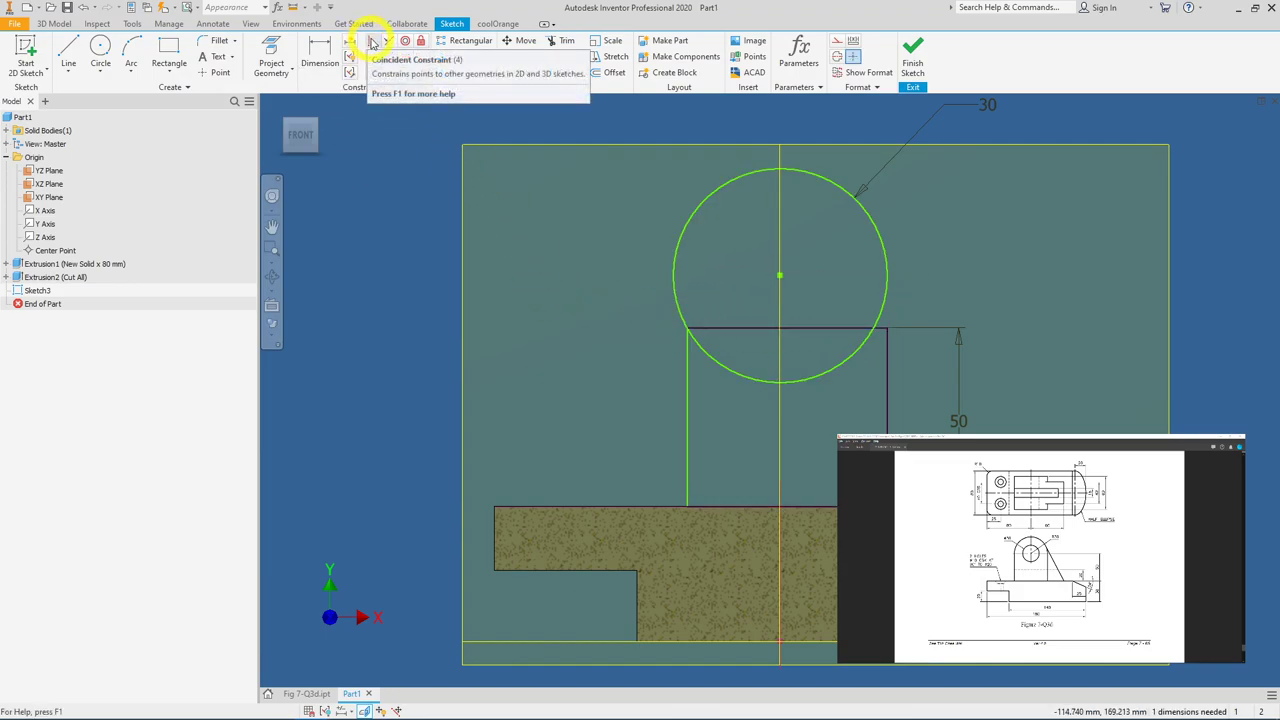
click(390, 48)
click(780, 276)
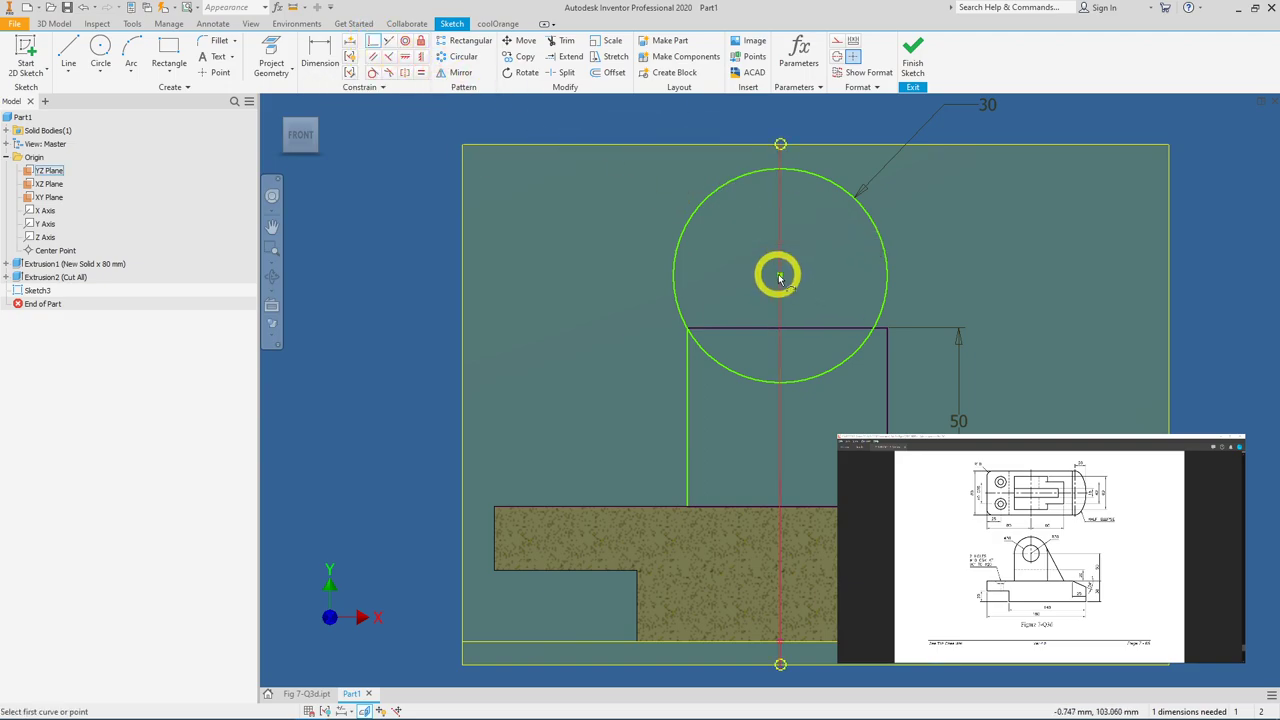
right_click(780, 277)
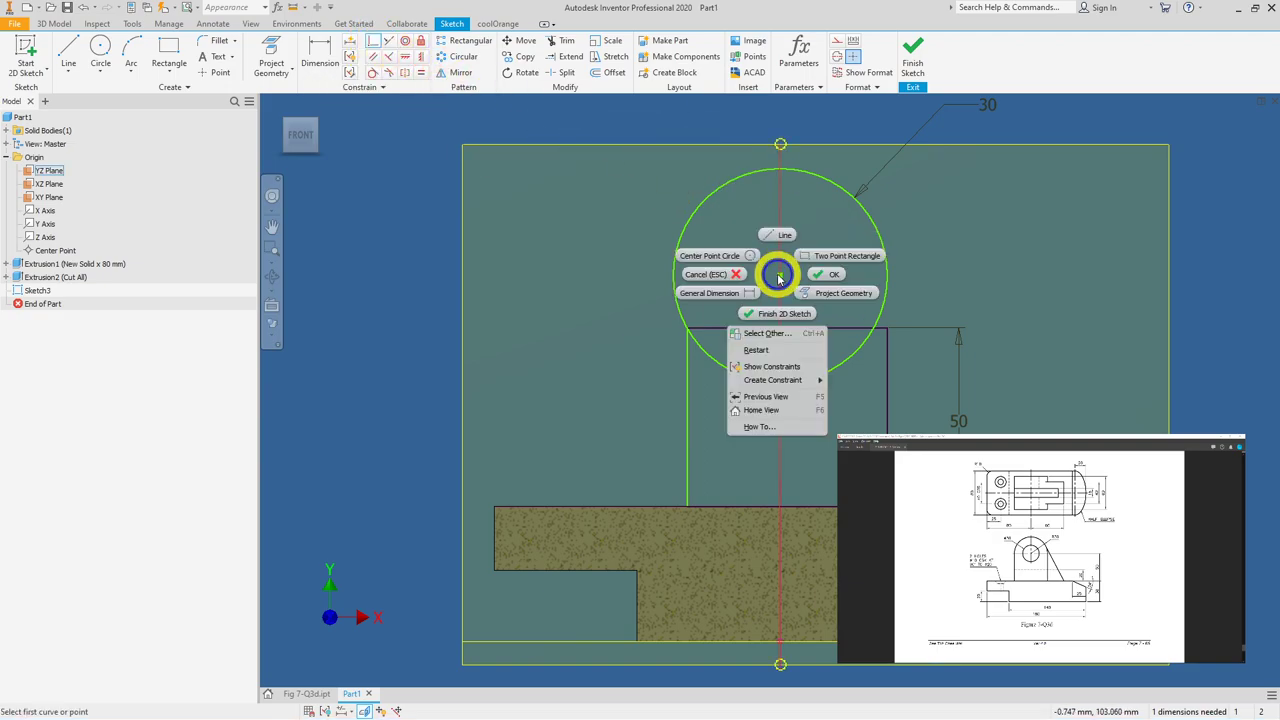
click(787, 334)
click(797, 341)
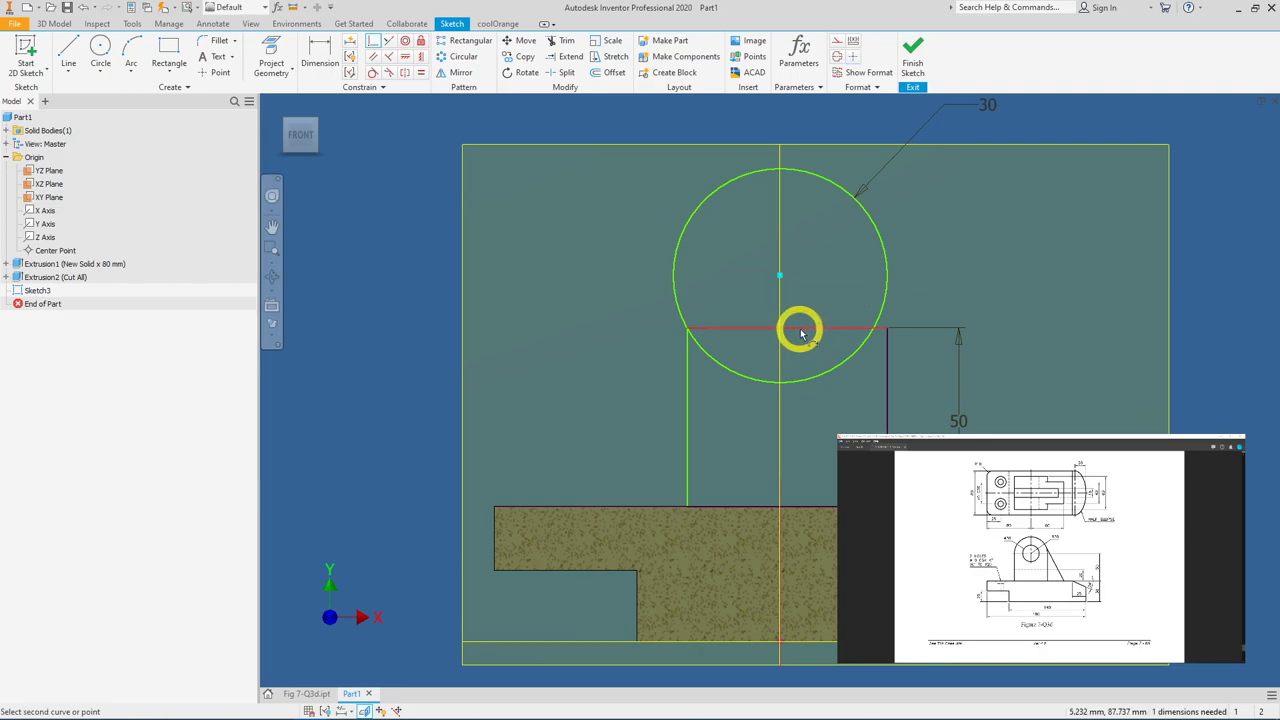
click(780, 276)
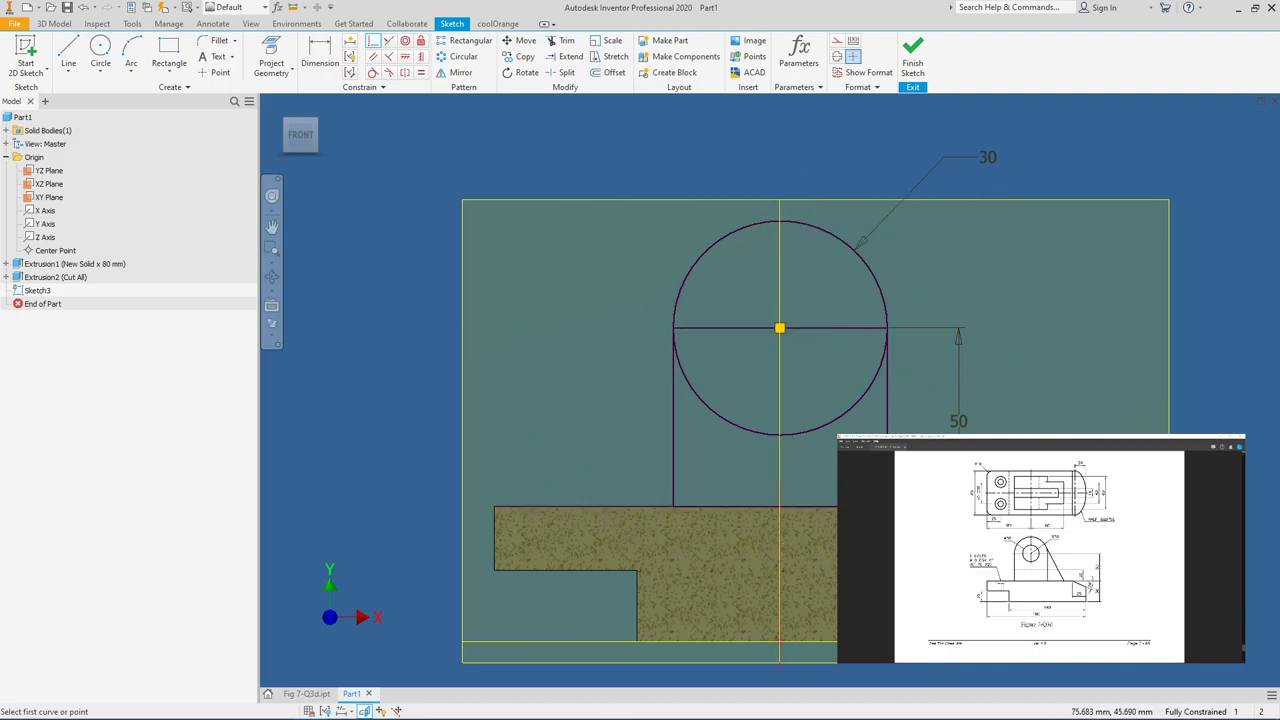
Step: Extrude the circle and rectangle profiles symmetrically 60 mm, joined to the base
click(922, 63)
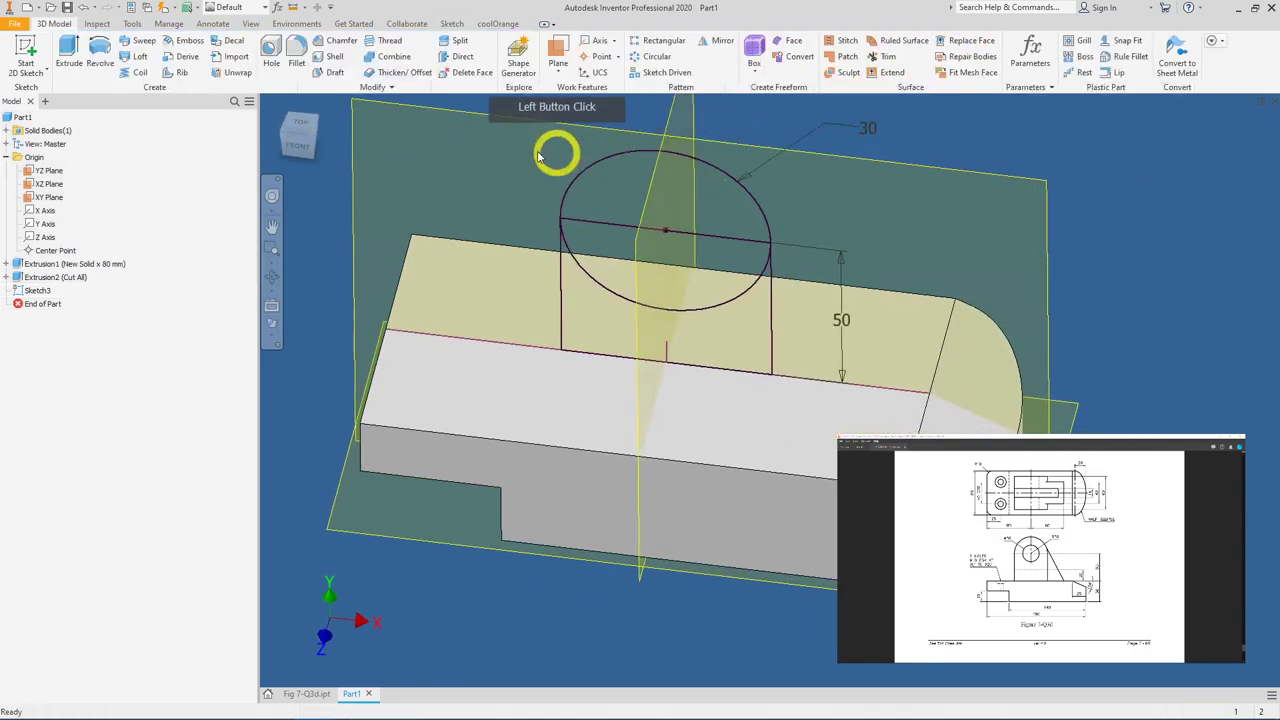
click(68, 70)
middle_drag(600, 198, 870, 262)
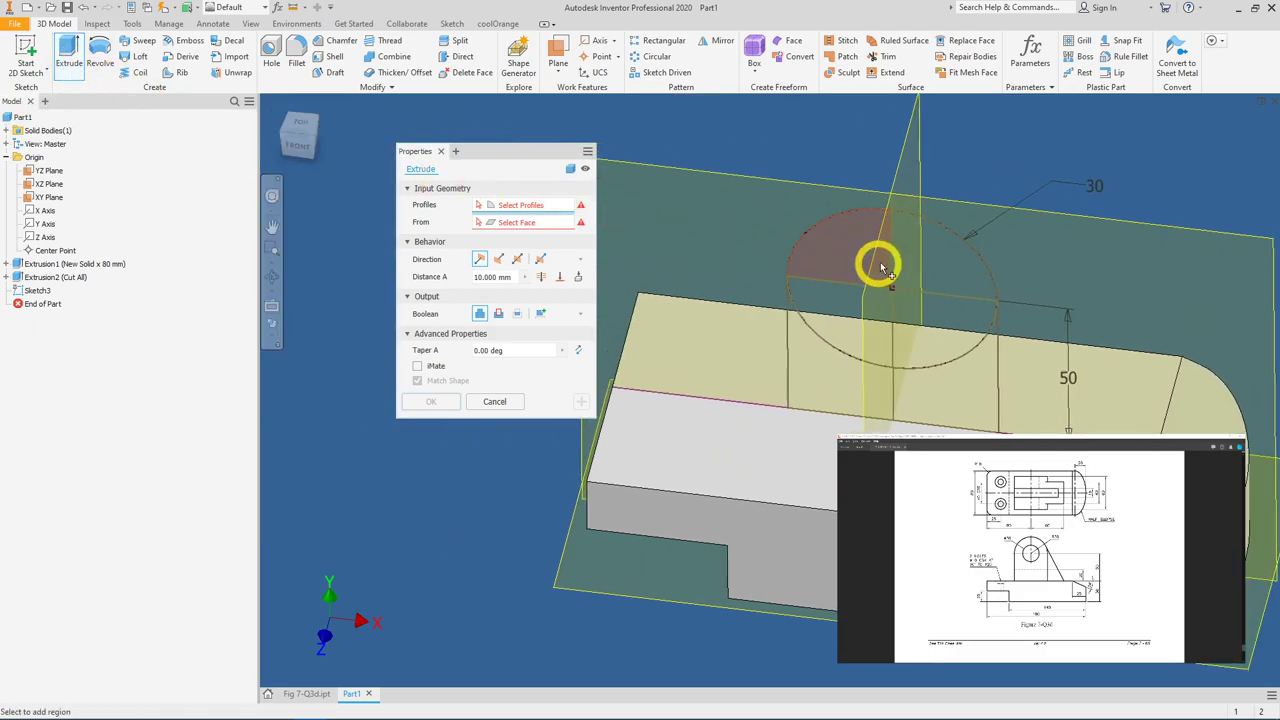
click(938, 228)
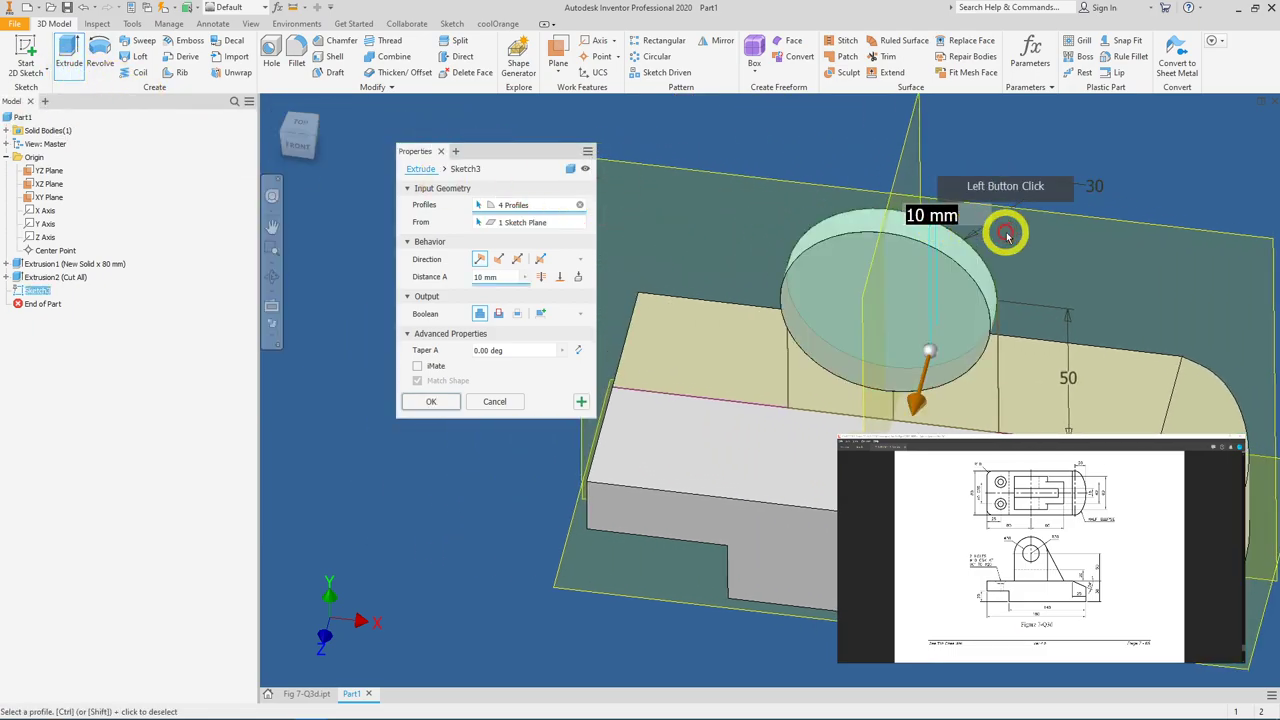
click(1005, 380)
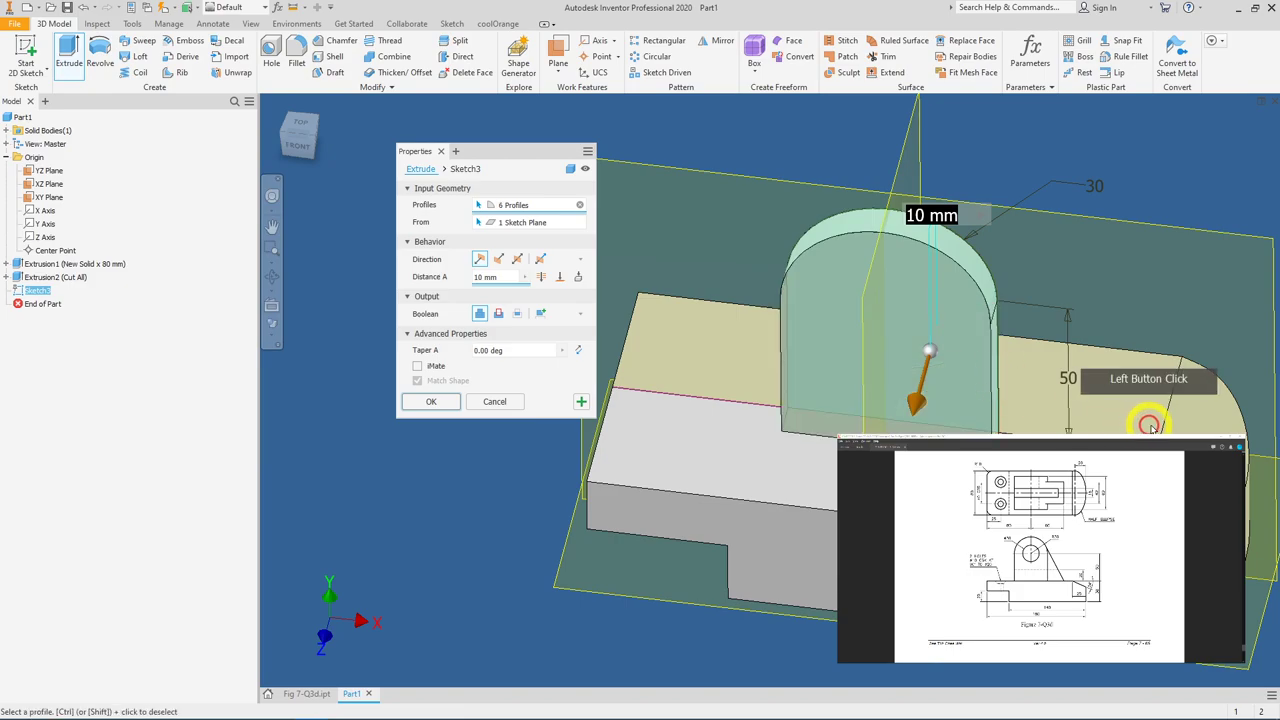
click(506, 276)
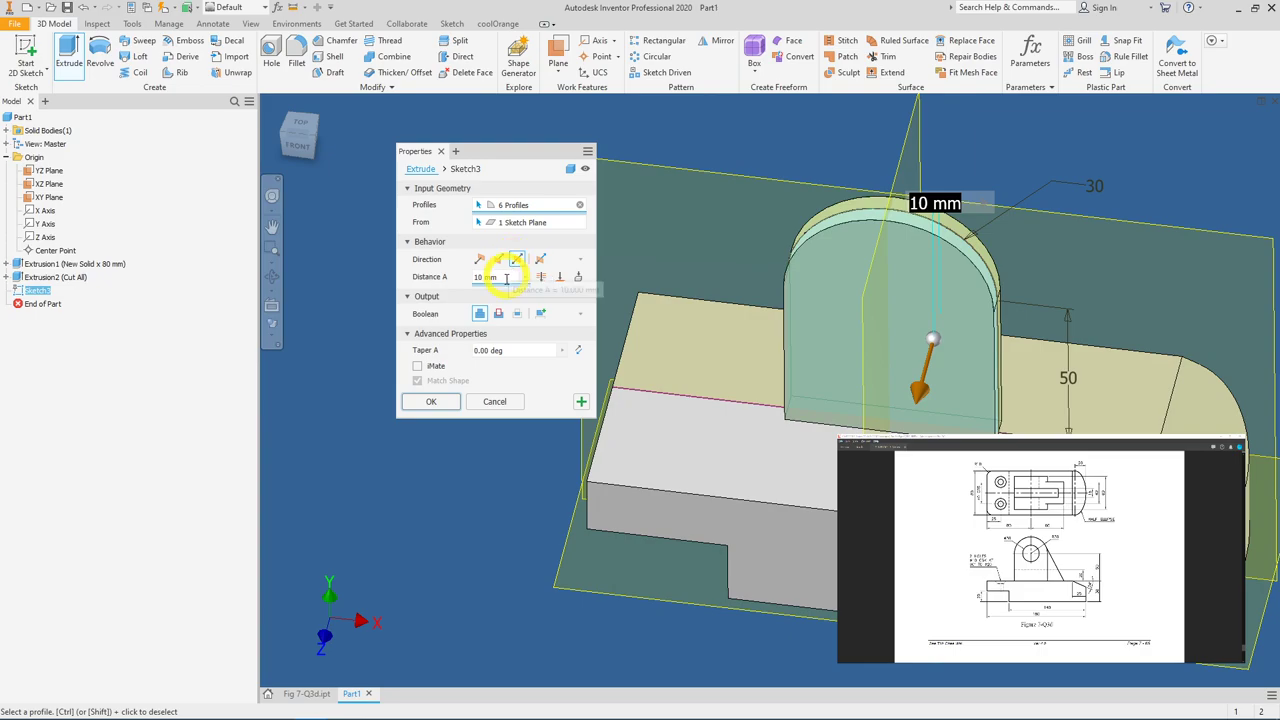
click(428, 281)
text(6)
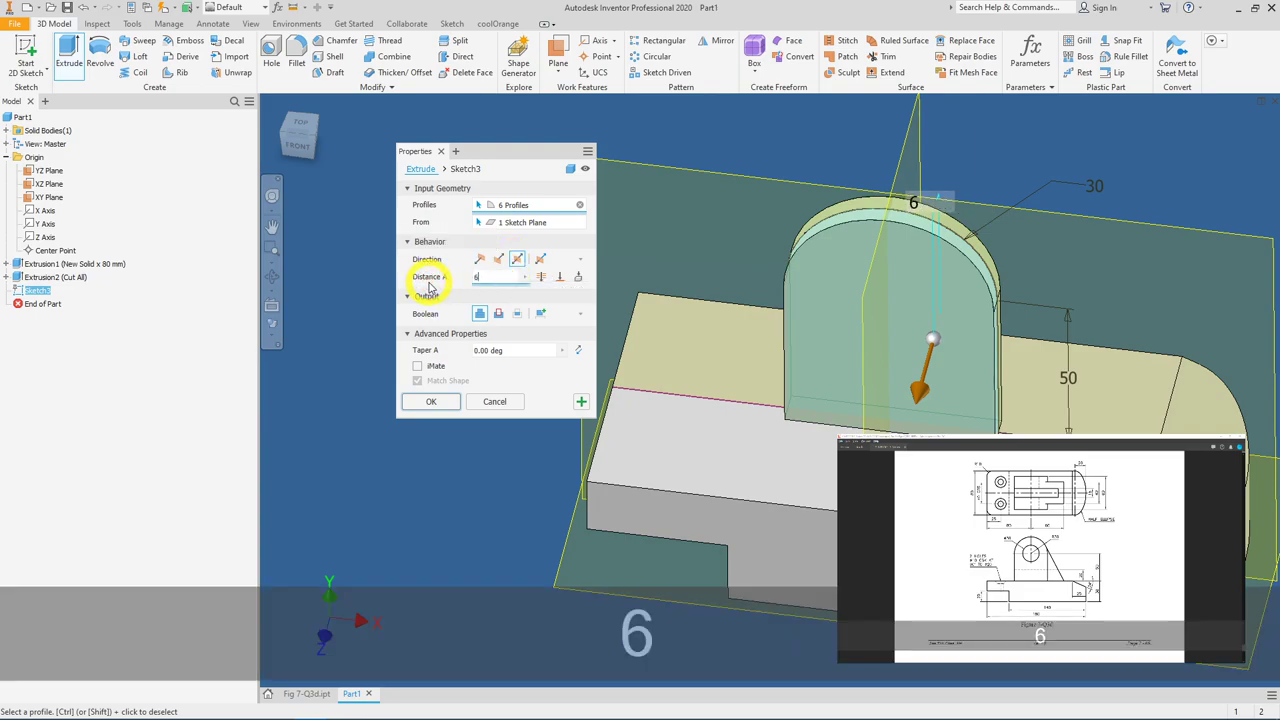
text(0)
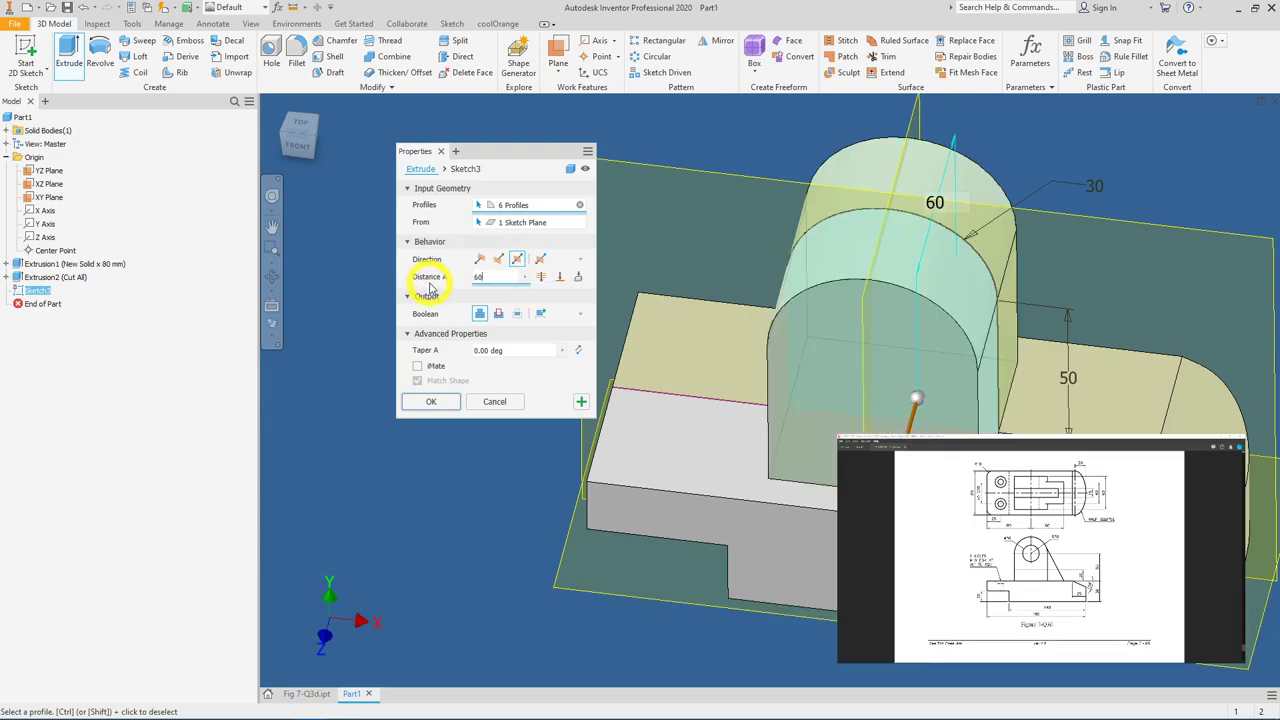
click(438, 402)
shift+middle_drag(854, 314, 877, 297)
scroll(930, 318, down, 3)
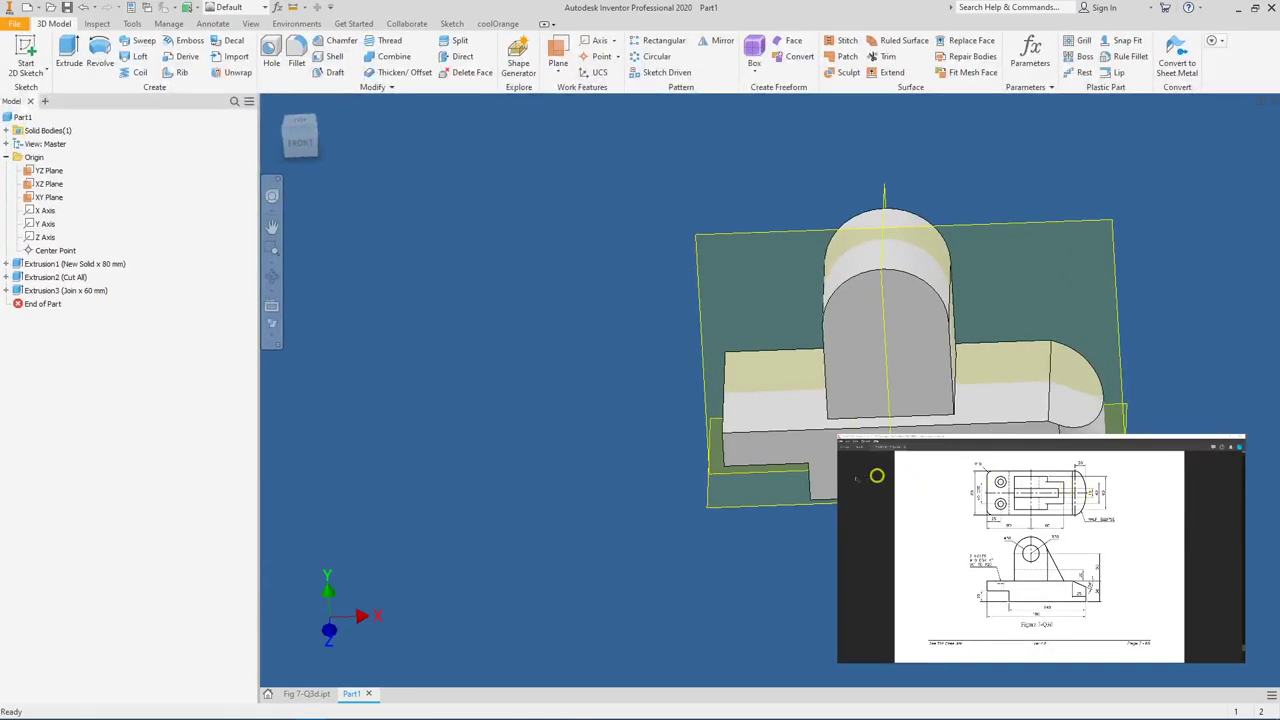
shift+middle_drag(1143, 386, 1043, 290)
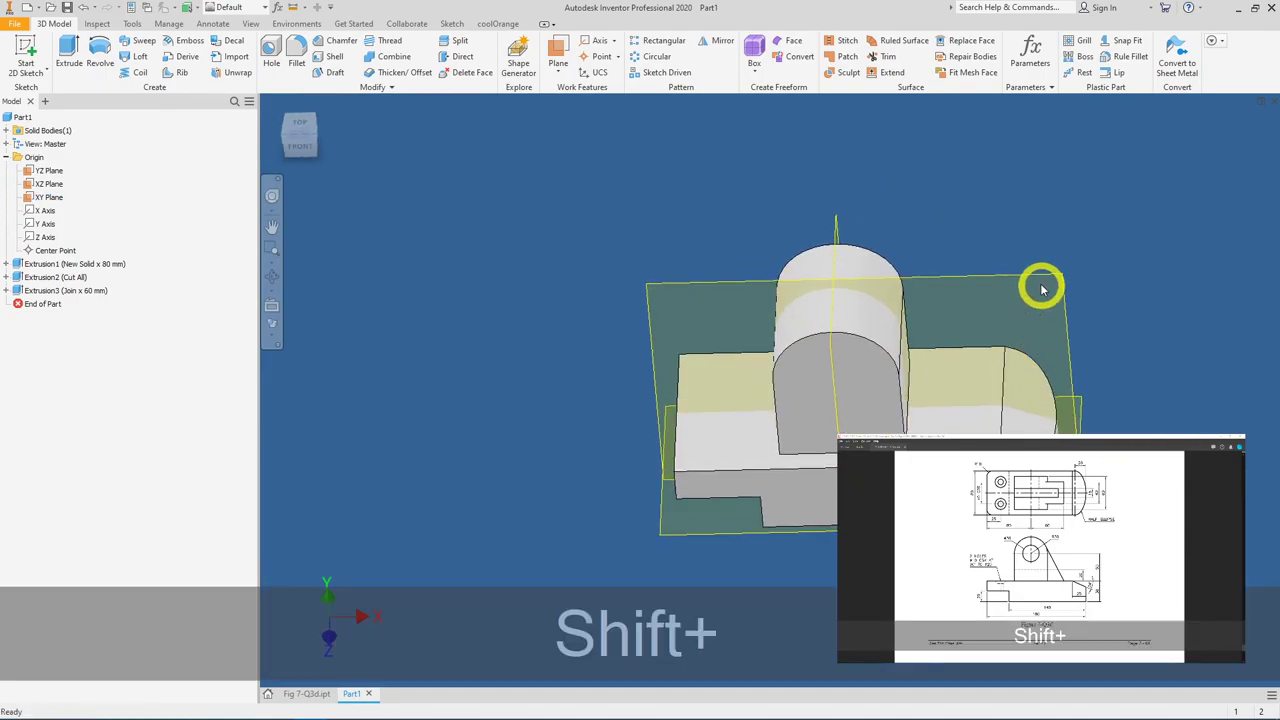
Step: Select the XY Plane and create a new sketch on it
click(1043, 290)
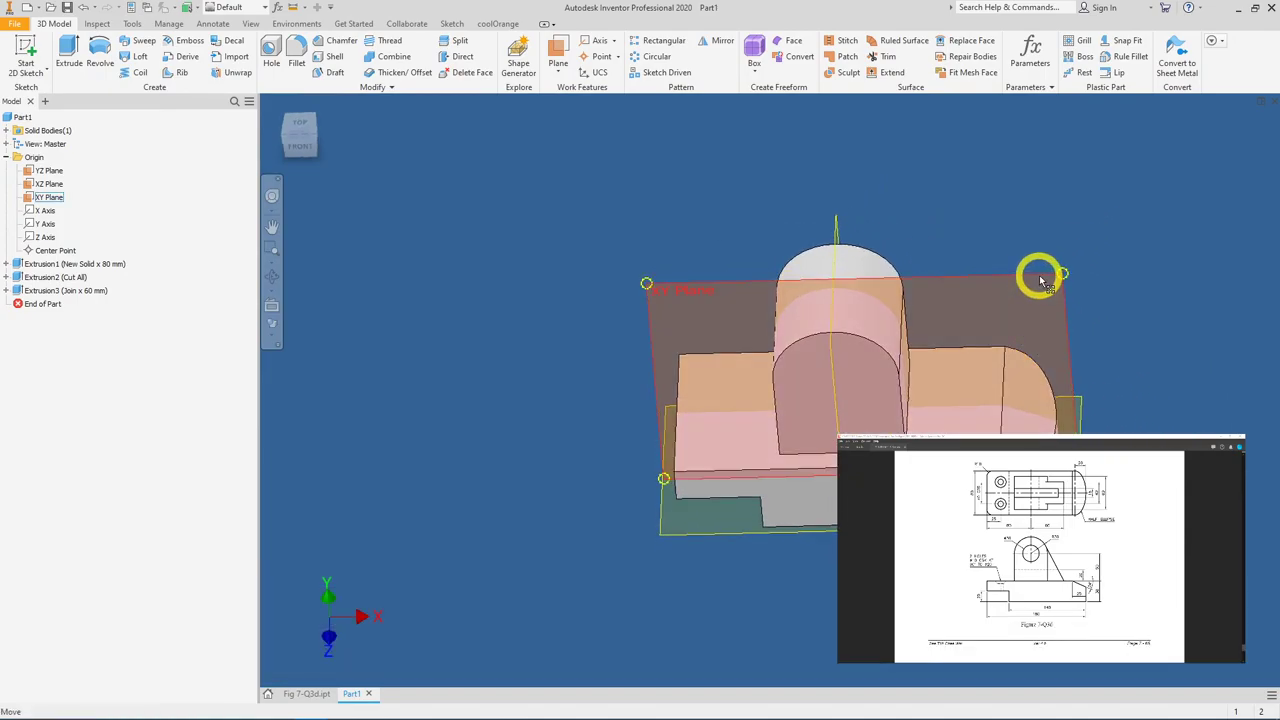
click(1041, 281)
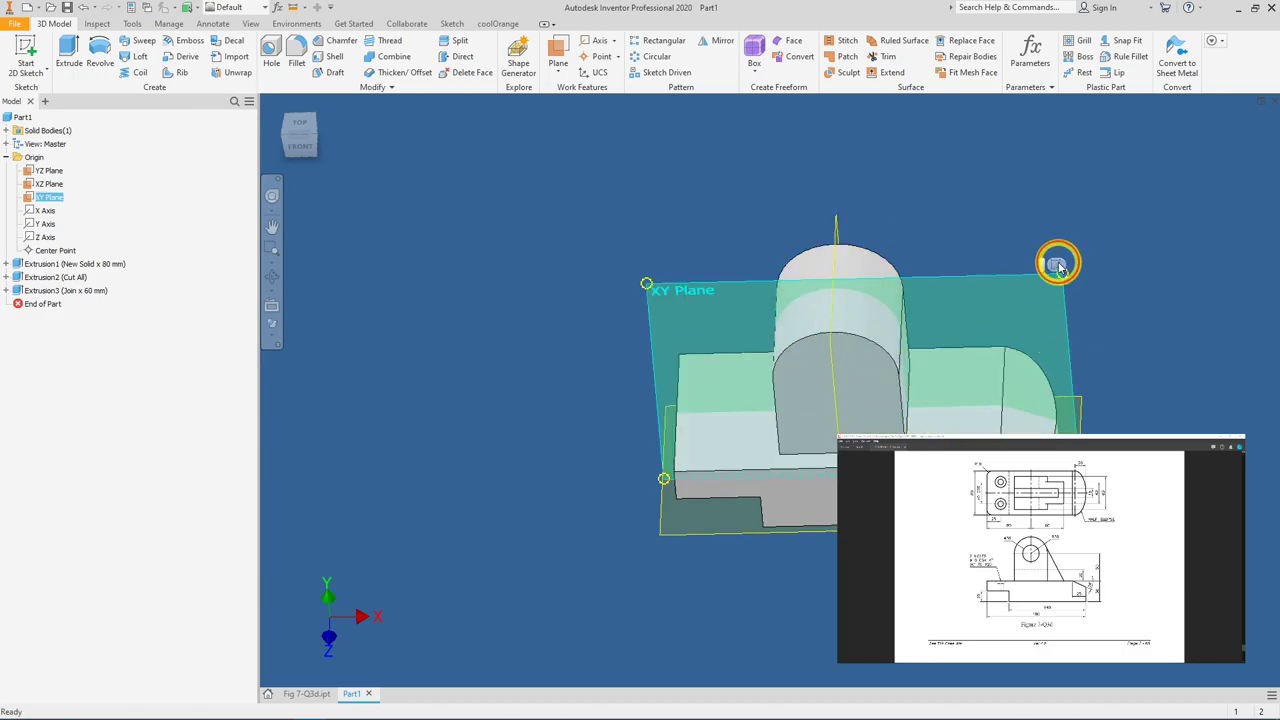
click(1057, 265)
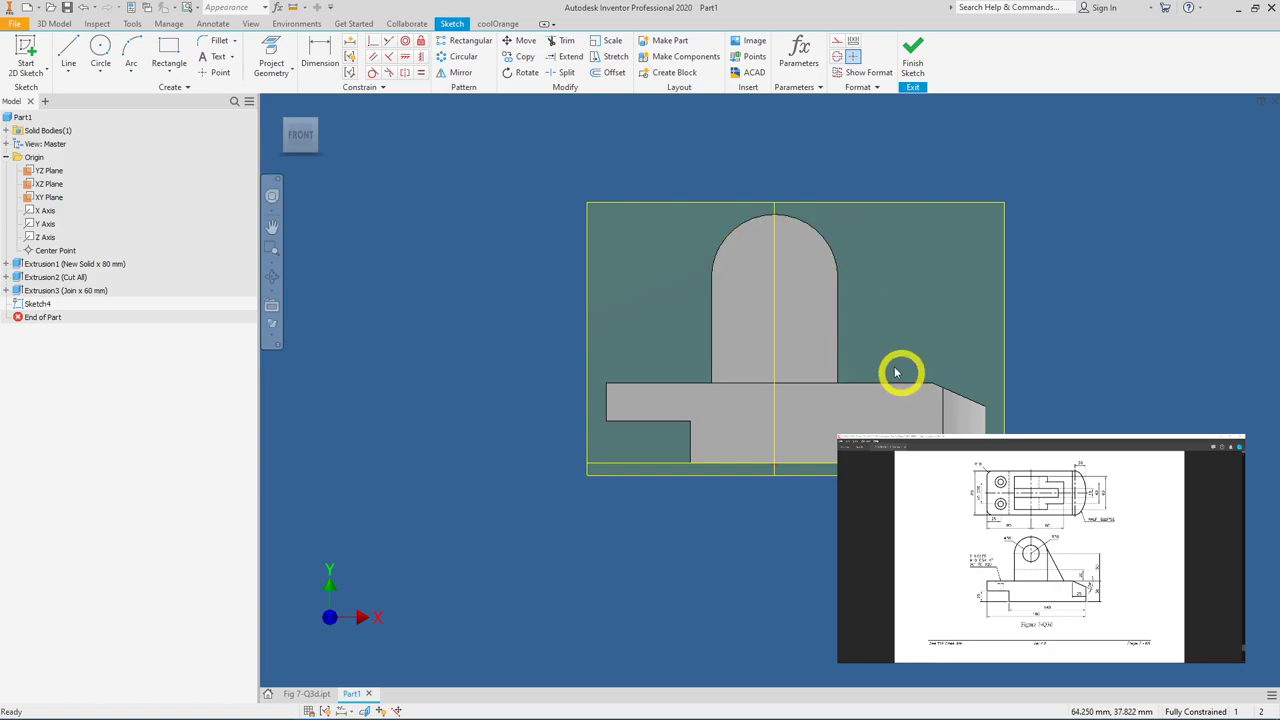
Step: Draw a line from the base's top edge up to a tangent point on the boss arch
click(68, 48)
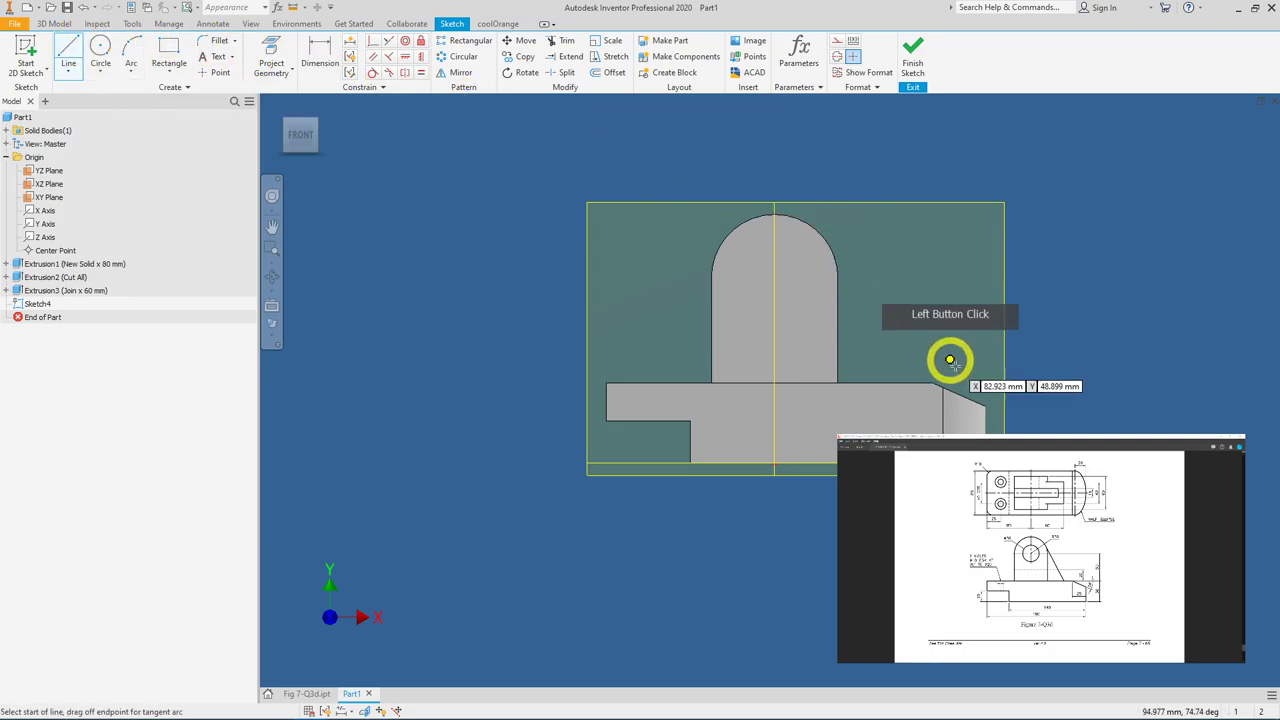
click(919, 385)
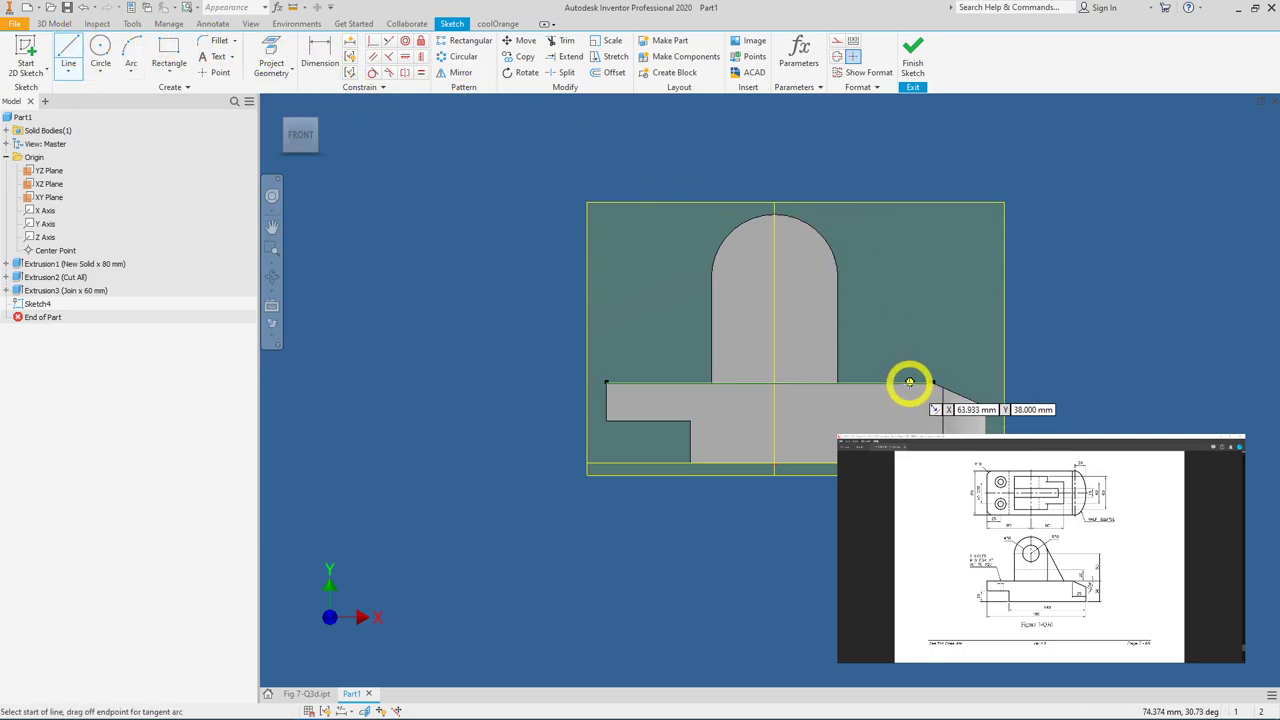
click(910, 382)
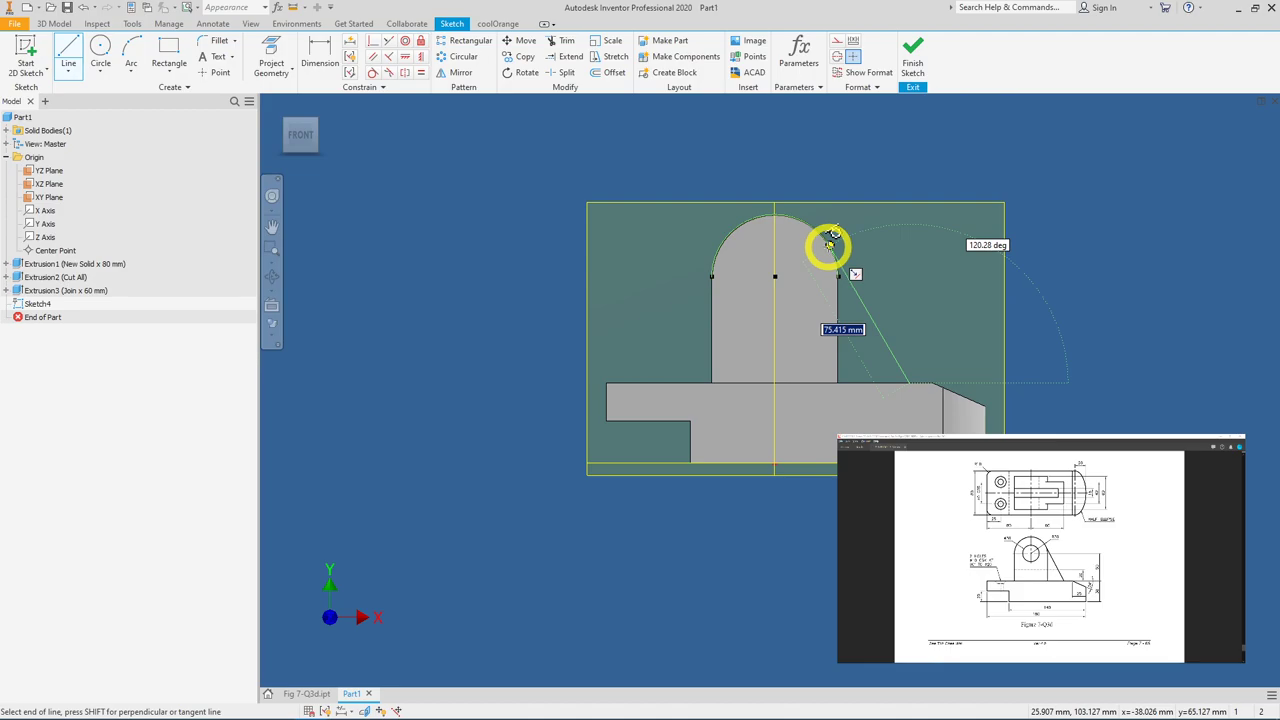
click(830, 245)
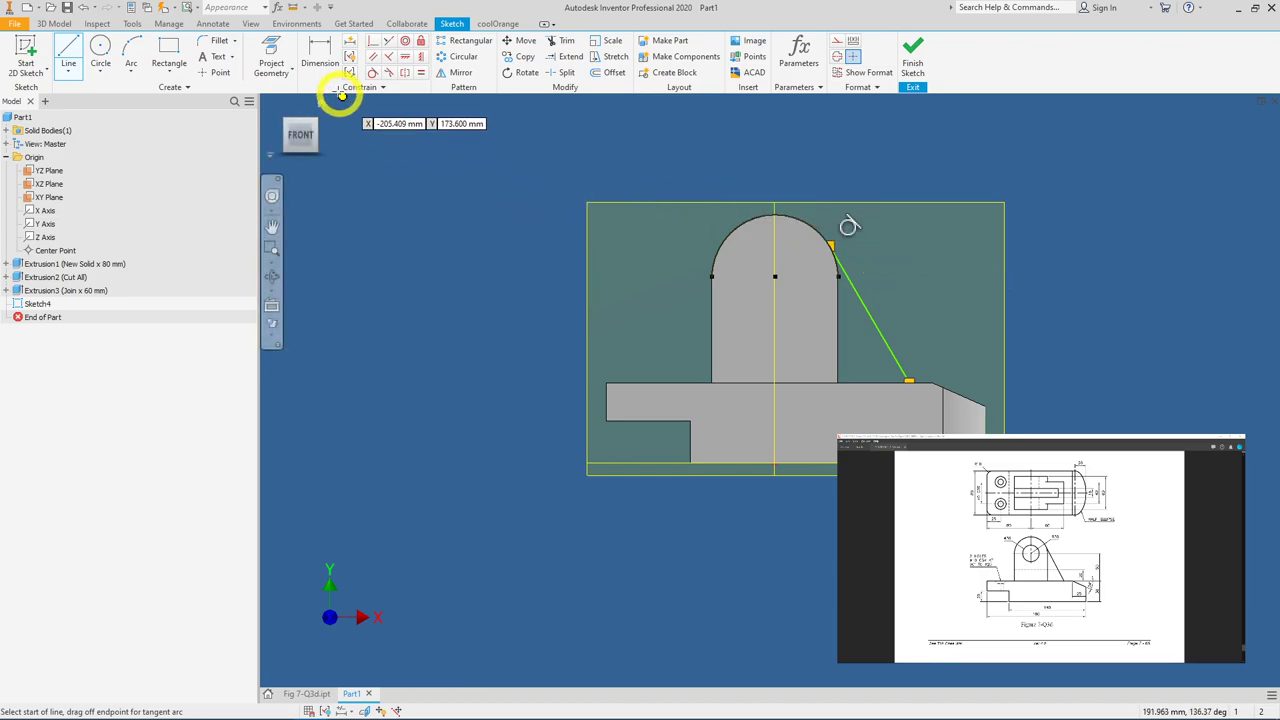
Step: Dimension the slanted line's lower end 60 from the vertical centre line
click(322, 66)
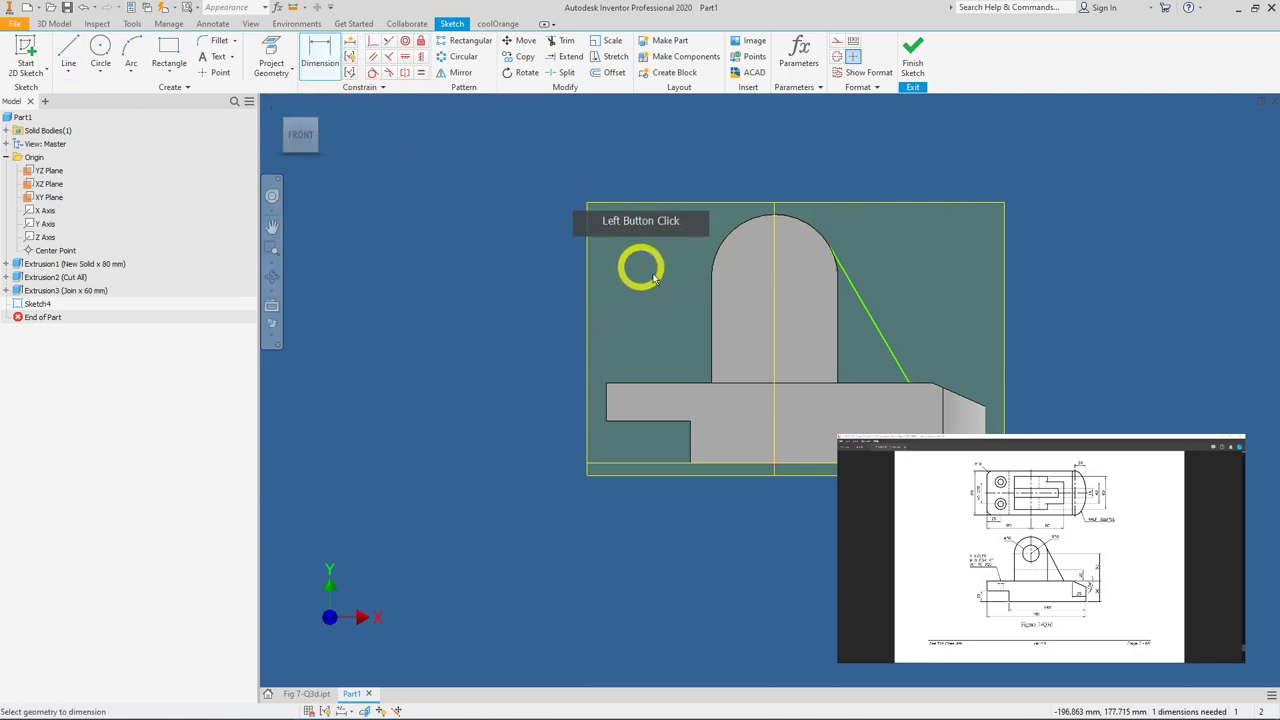
click(774, 320)
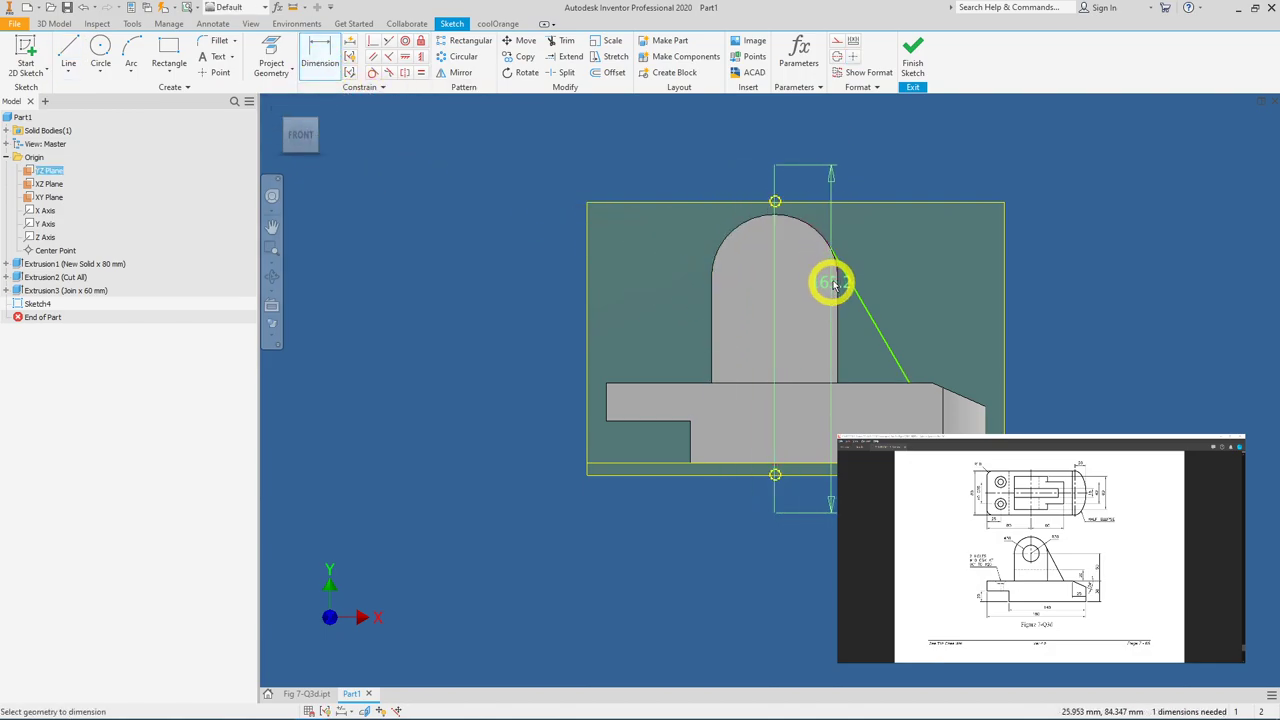
right_click(910, 388)
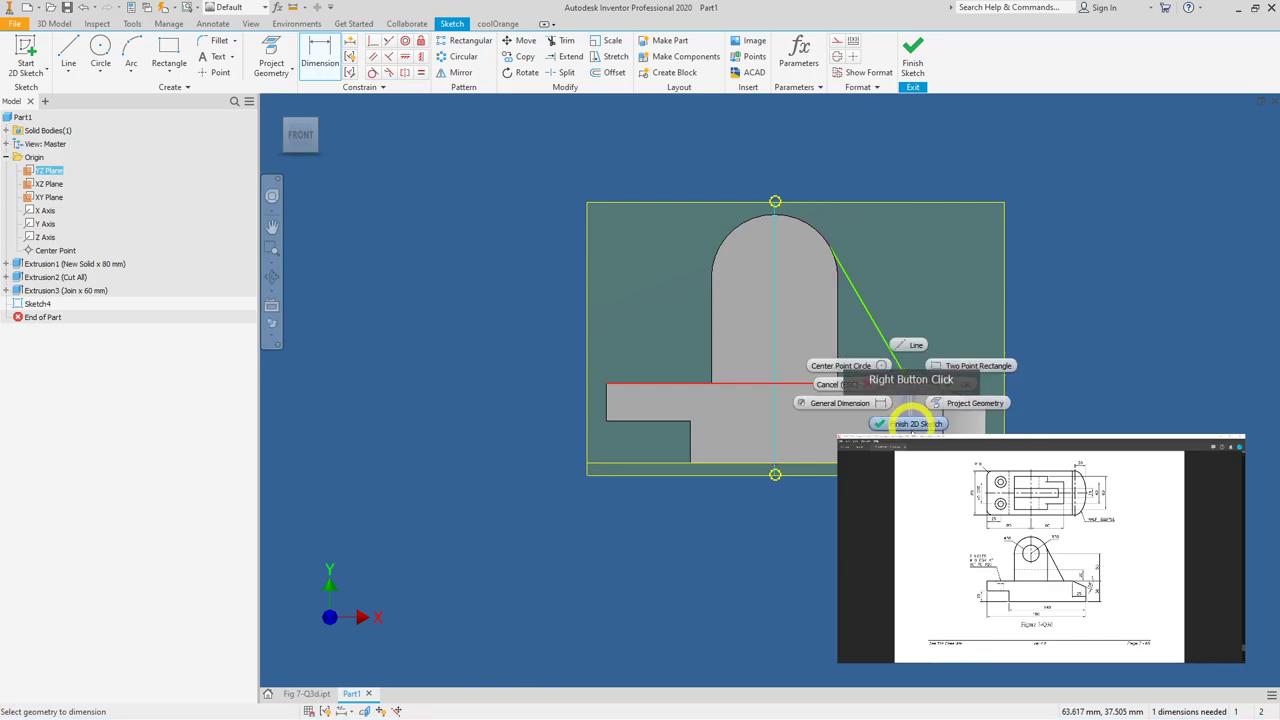
click(905, 425)
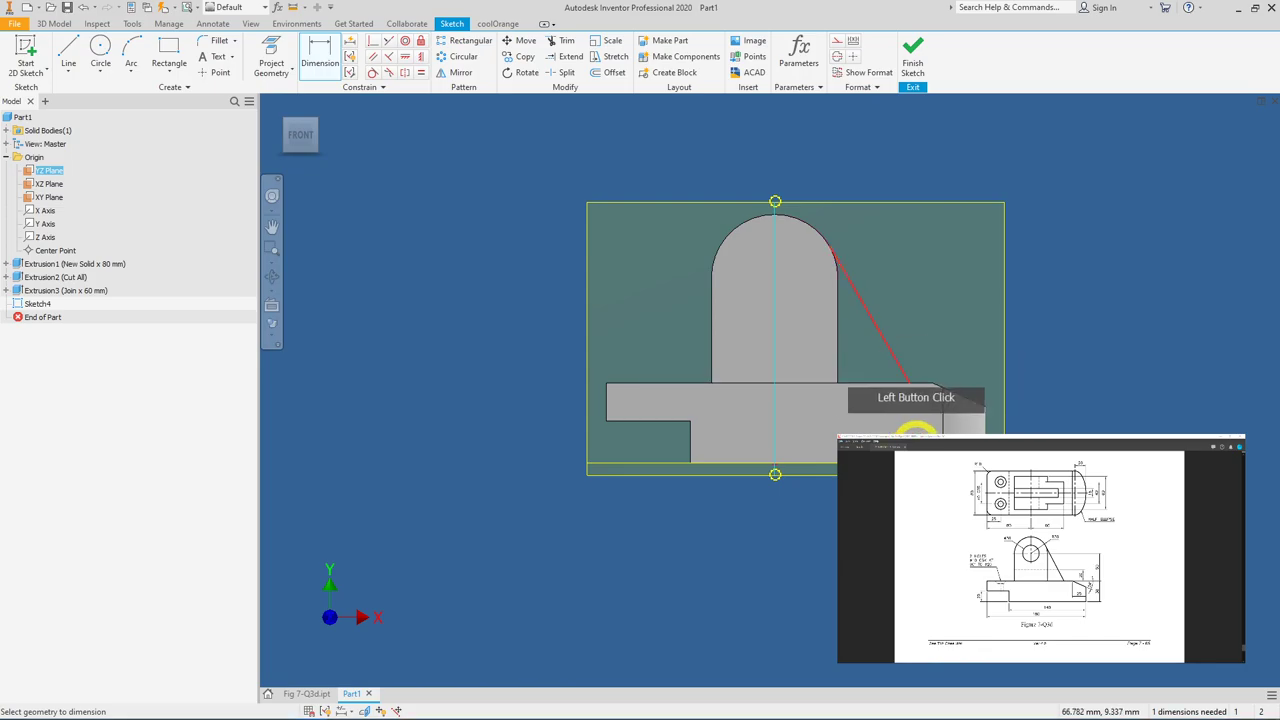
click(928, 432)
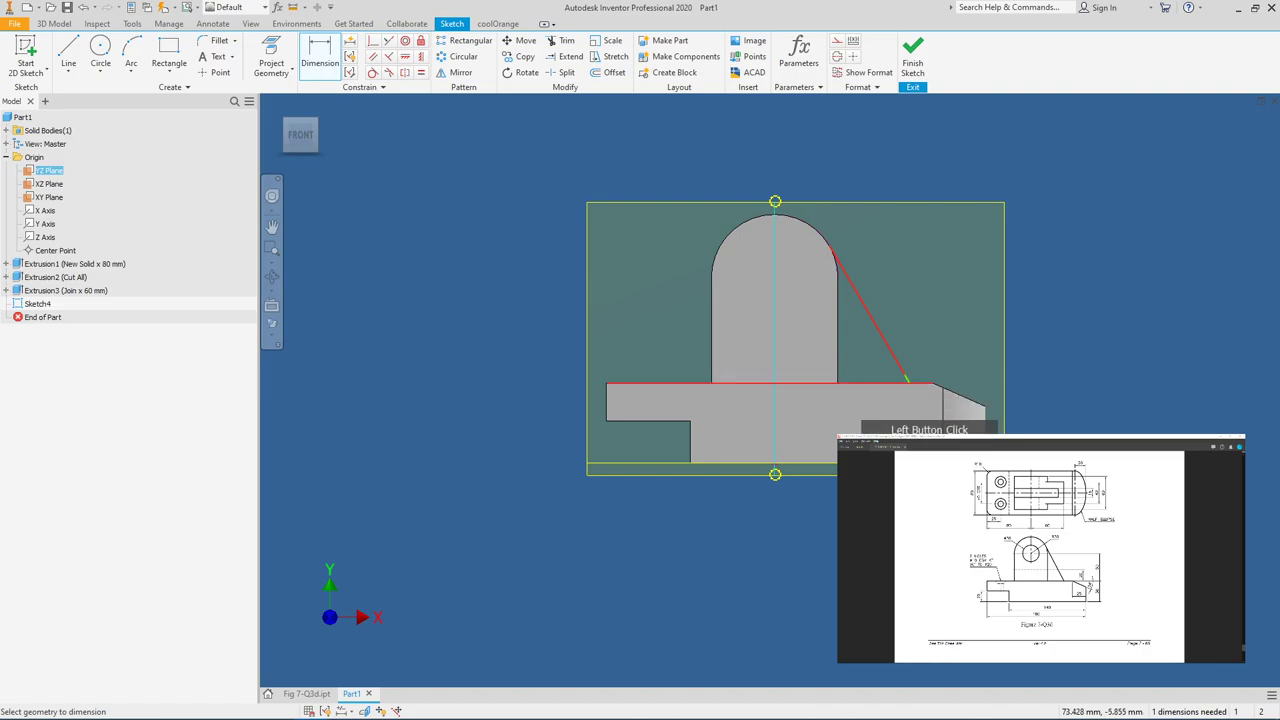
click(828, 500)
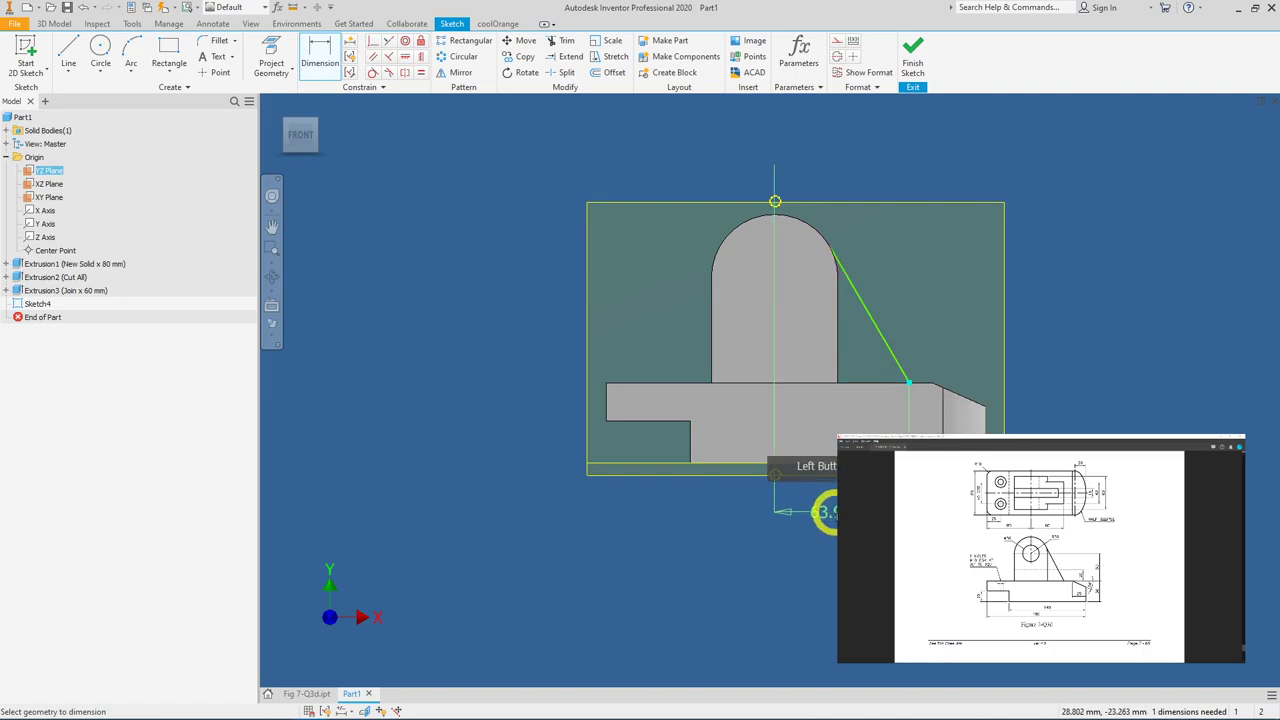
click(828, 514)
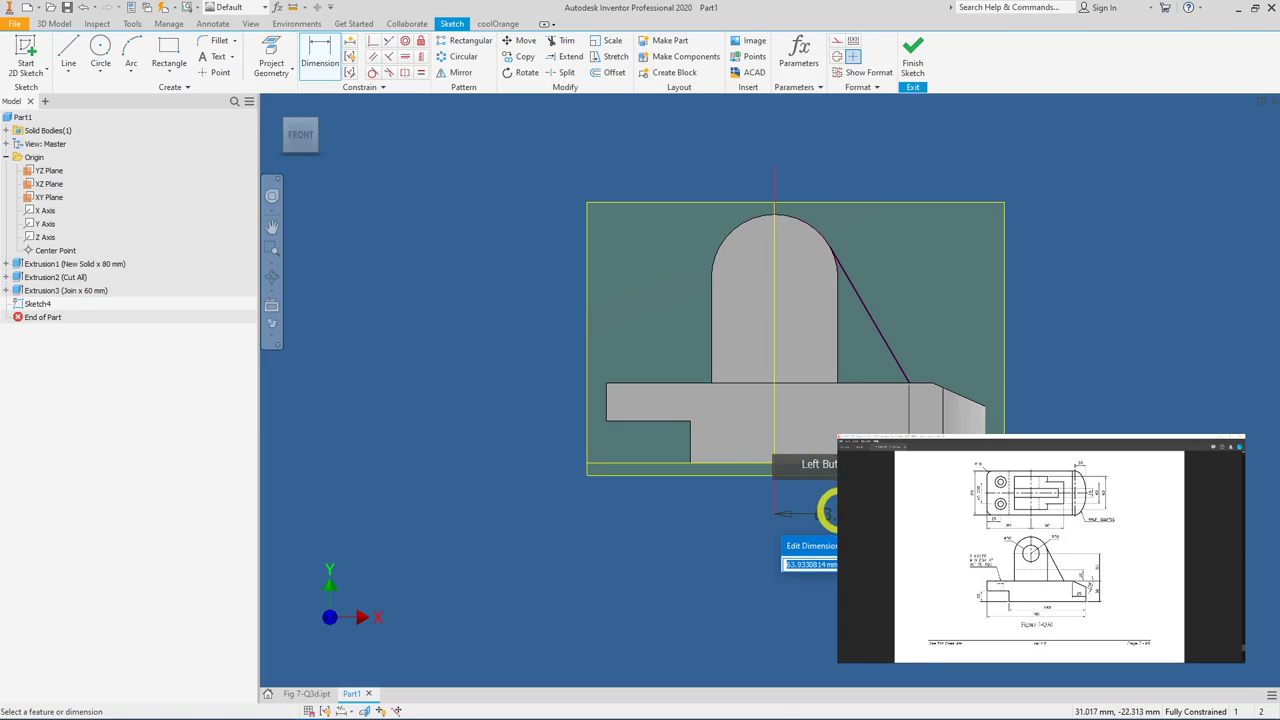
text(60)
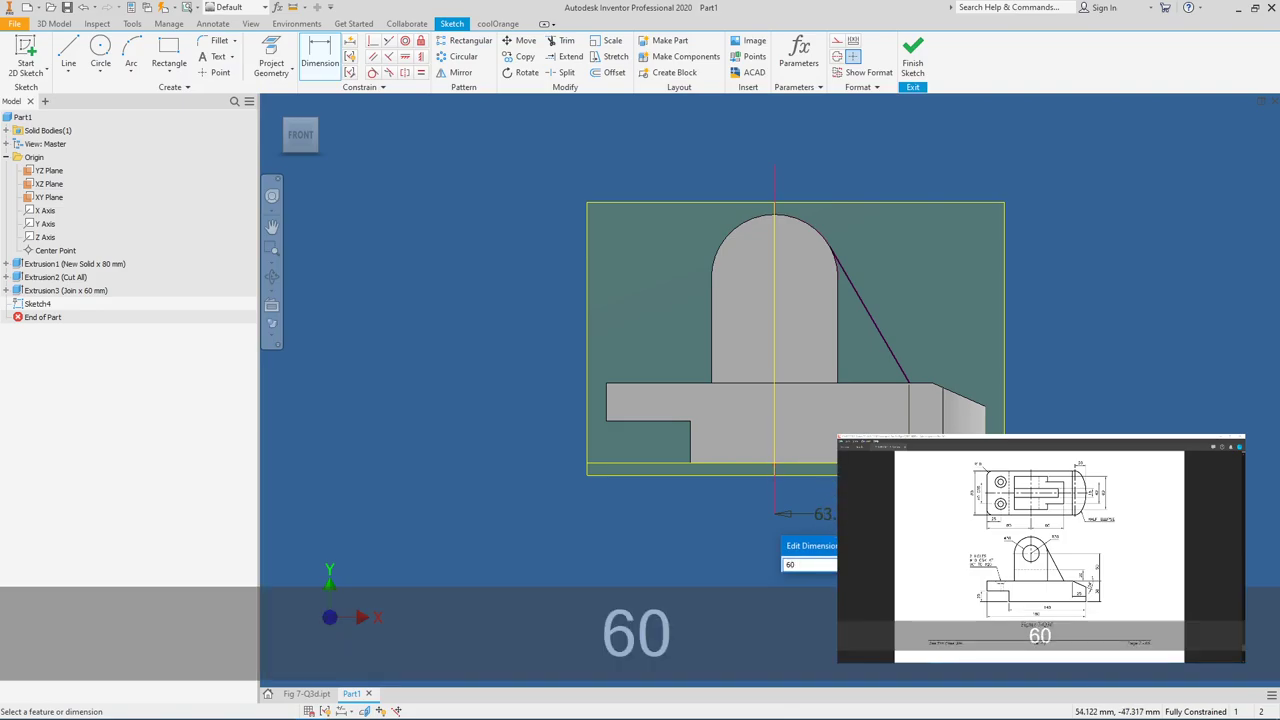
key(Return)
click(905, 410)
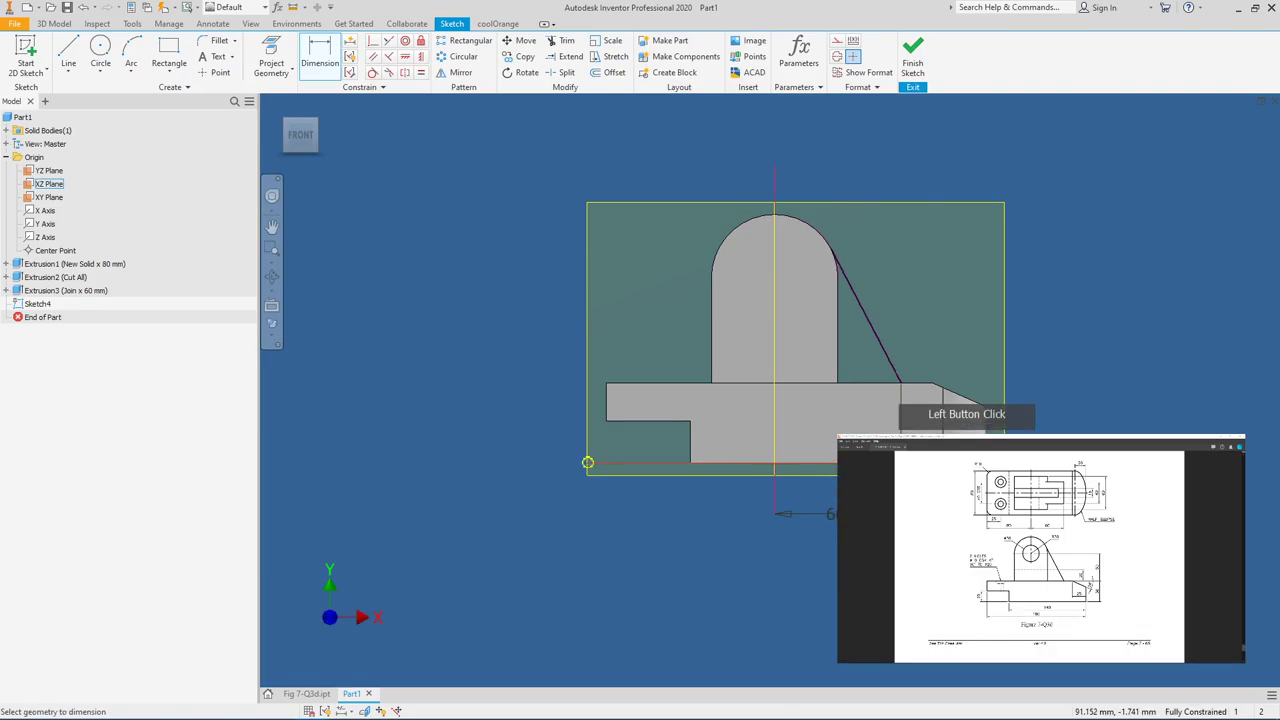
right_click(808, 152)
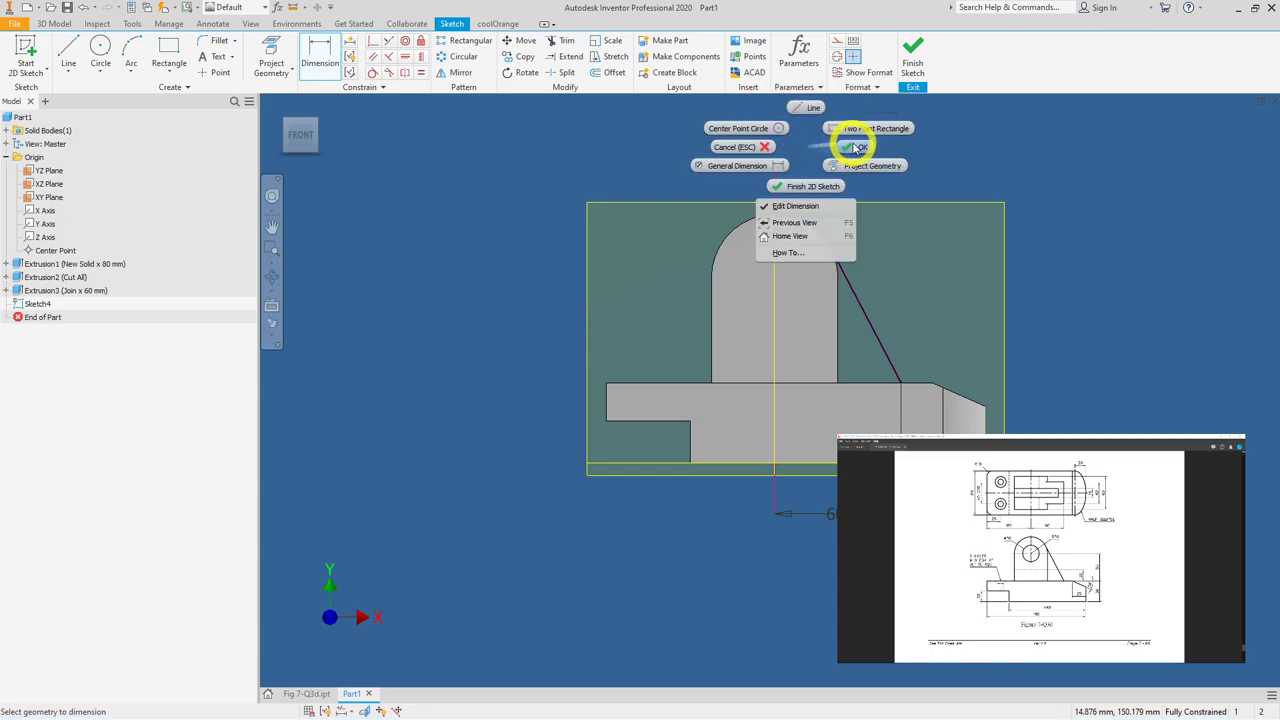
click(855, 148)
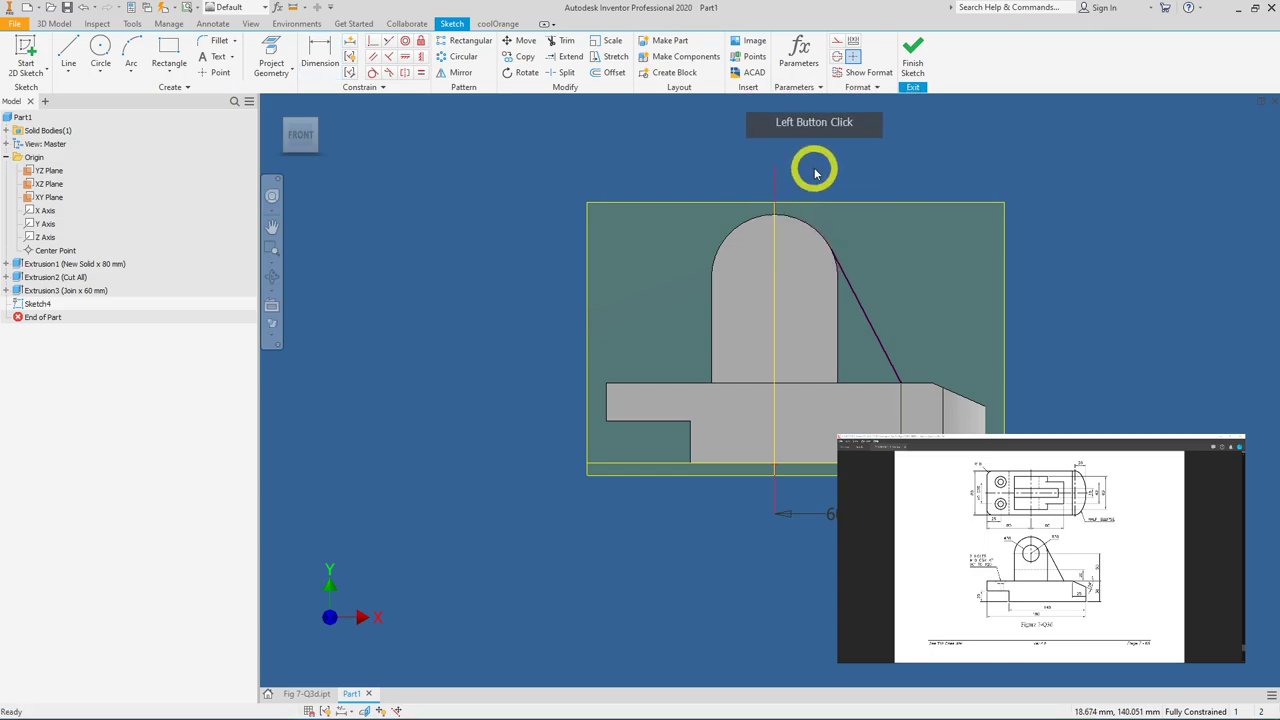
Step: Convert the arc, centreline and horizontal line to construction geometry and finish Sketch4
key(F7)
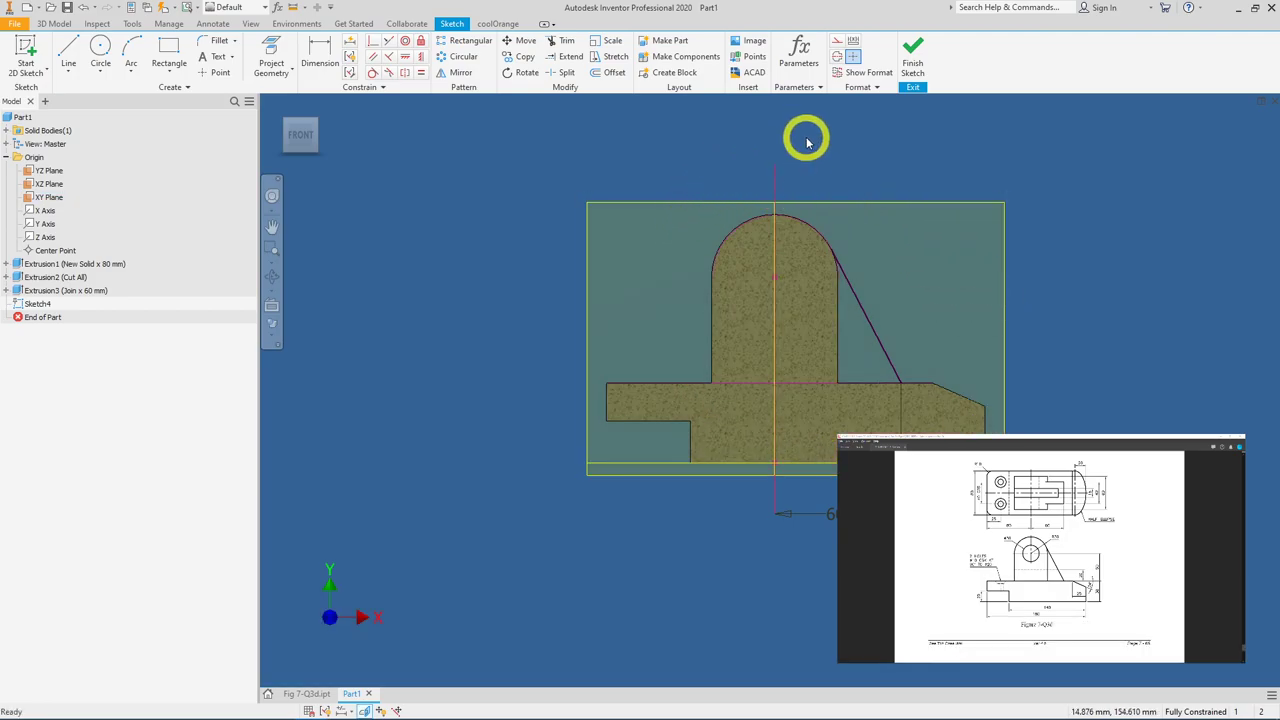
mouse_move(816, 138)
mouse_down()
mouse_move(791, 268)
mouse_move(654, 546)
mouse_move(583, 606)
mouse_move(630, 597)
mouse_up()
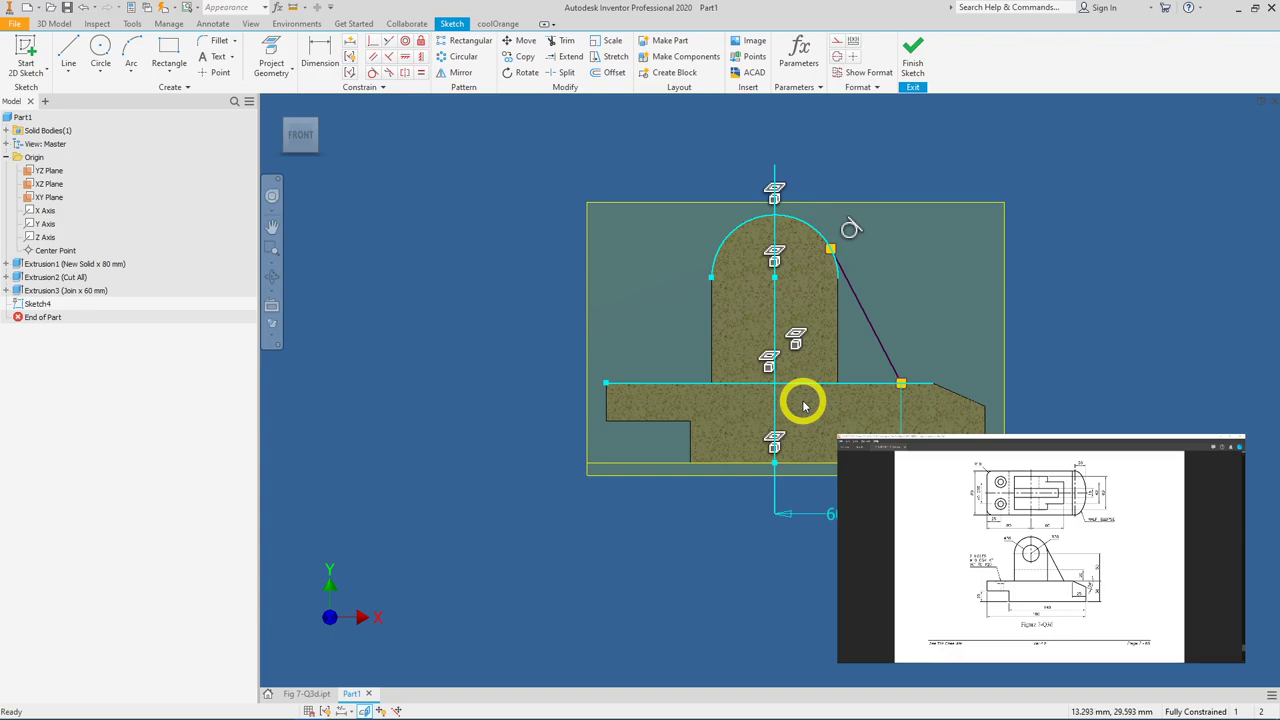
right_click(687, 162)
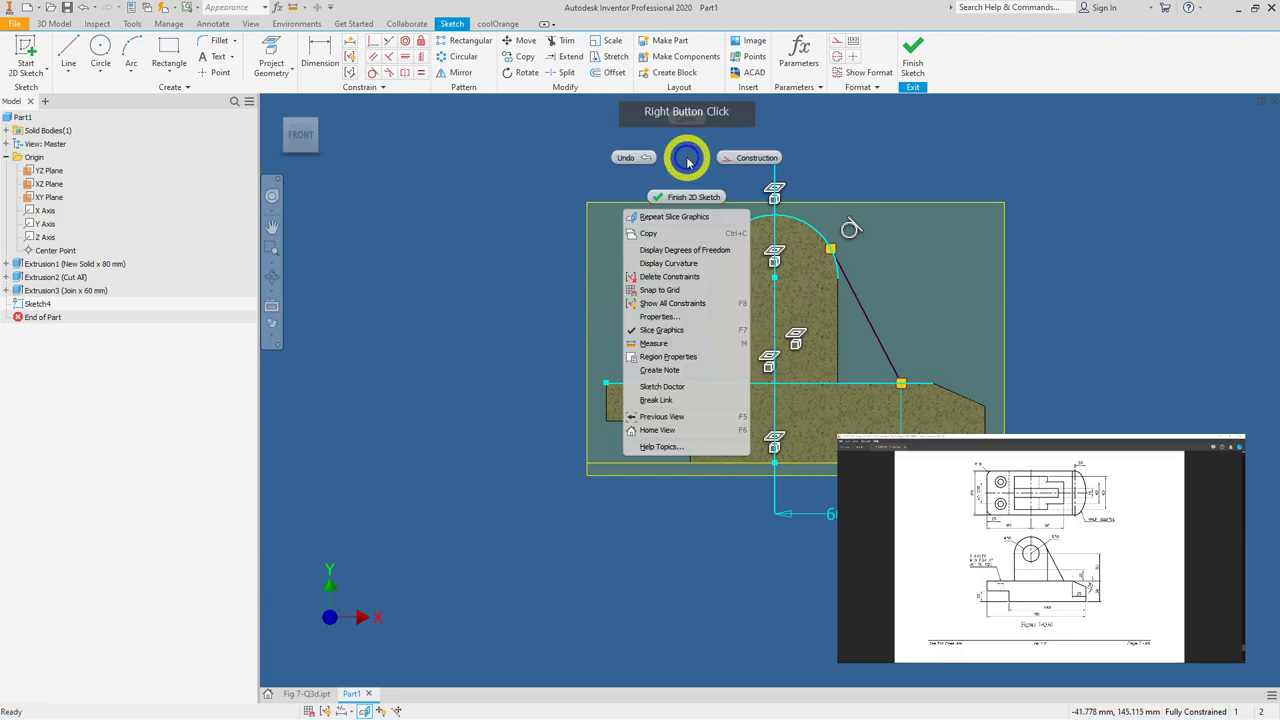
click(752, 160)
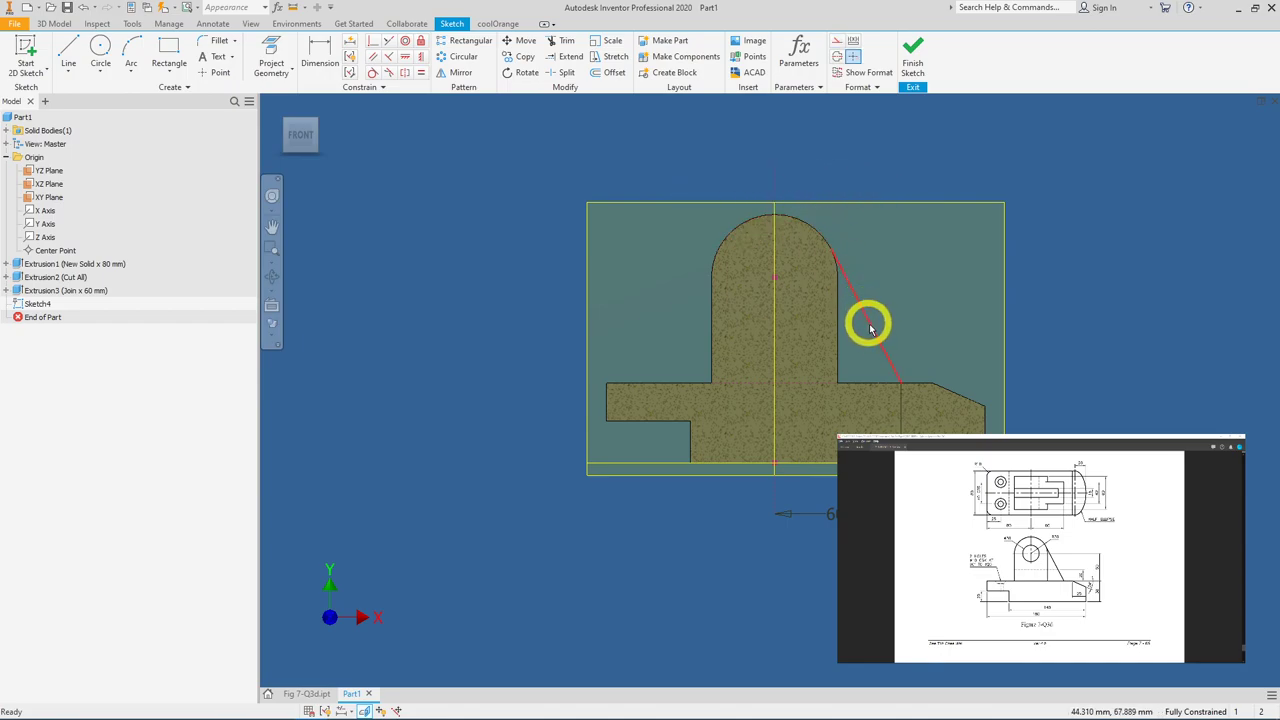
click(911, 62)
click(911, 62)
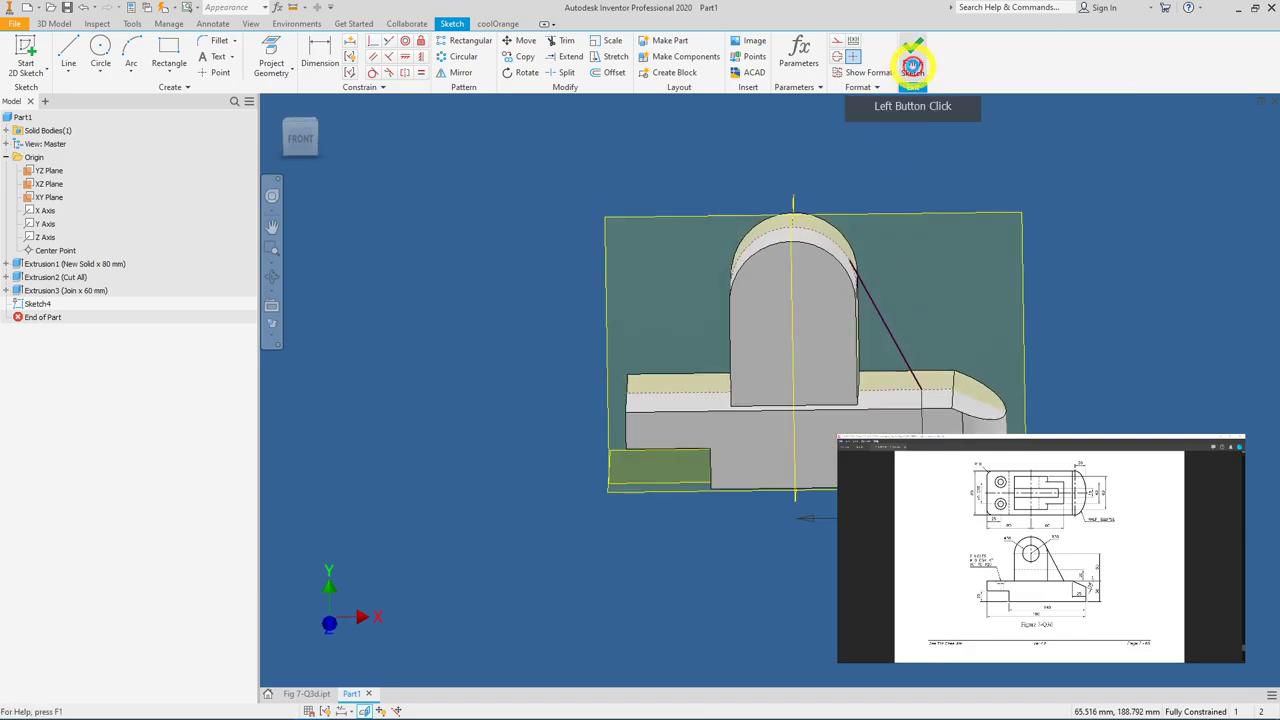
Step: Create a 40 mm thick rib parallel to the sketch plane from the slanted line, flipped direction
click(181, 73)
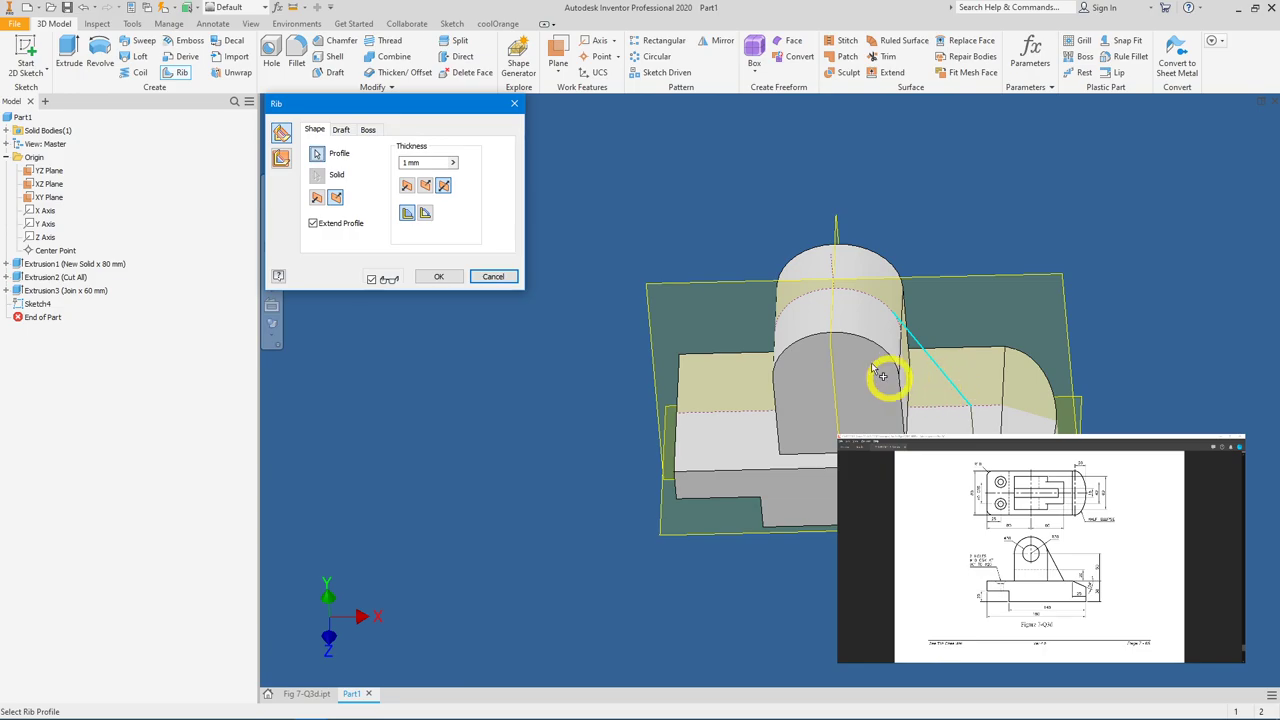
click(280, 160)
click(335, 198)
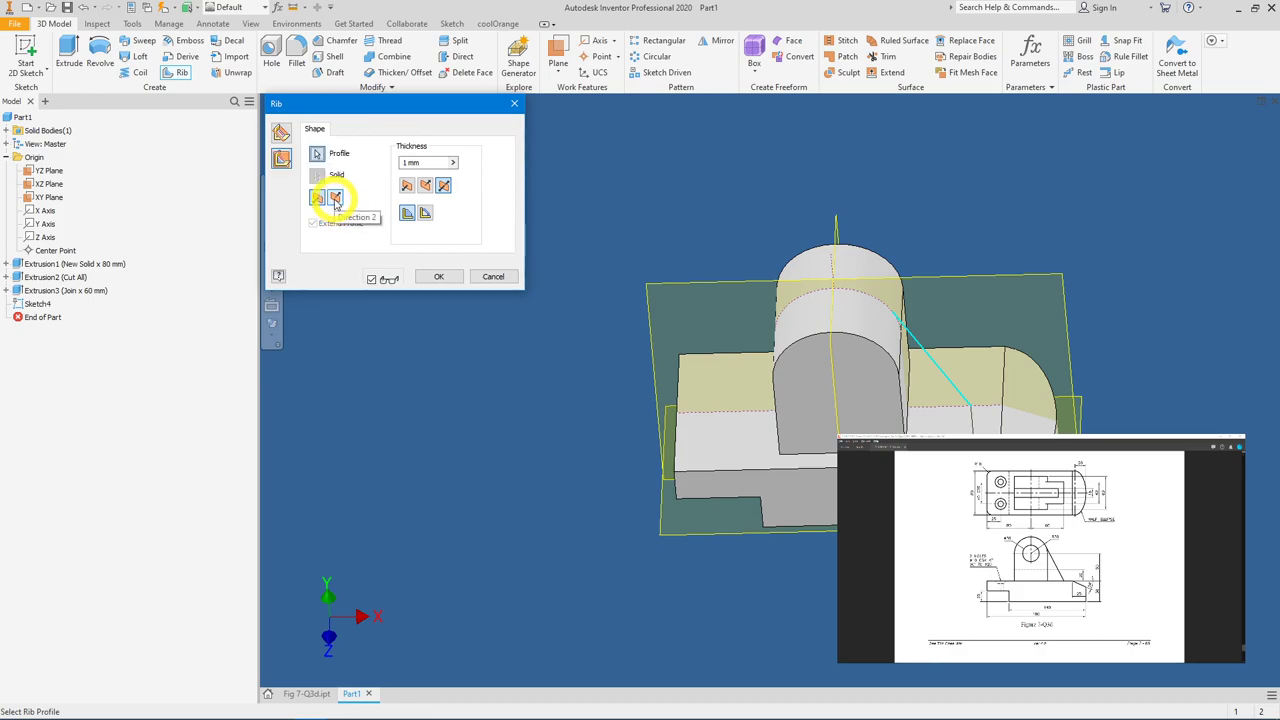
click(335, 198)
click(652, 294)
click(931, 378)
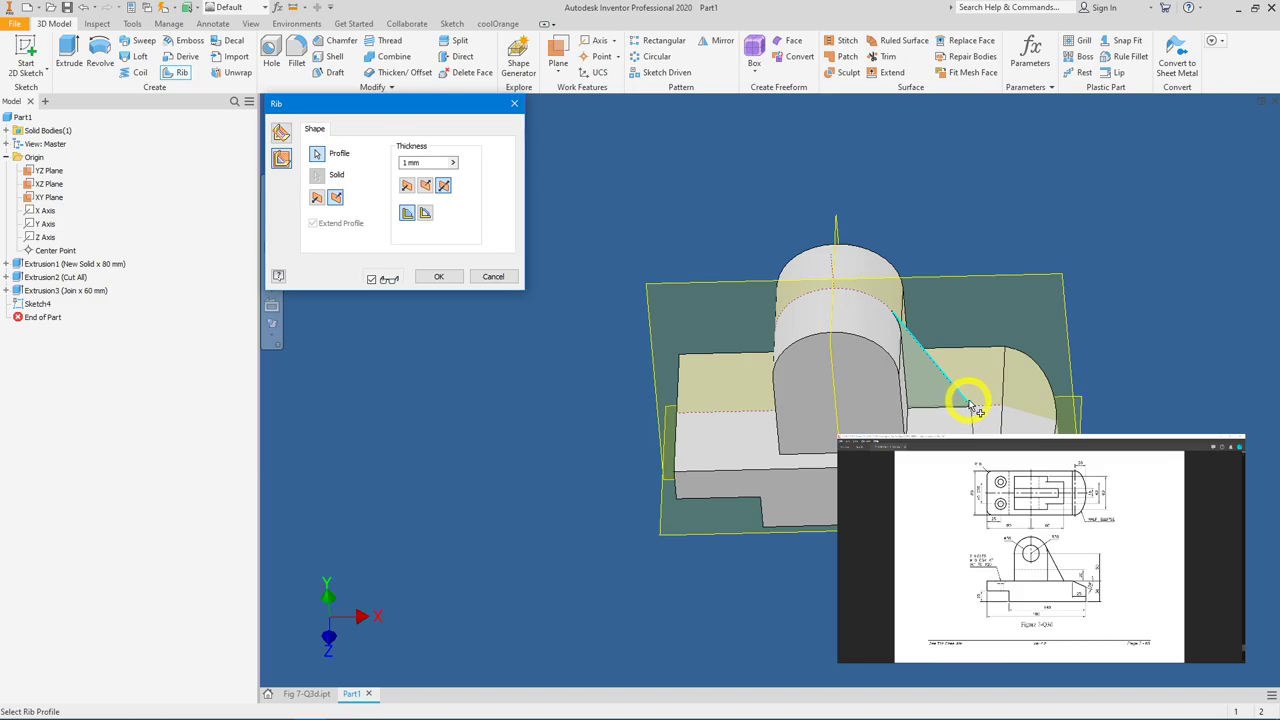
click(437, 163)
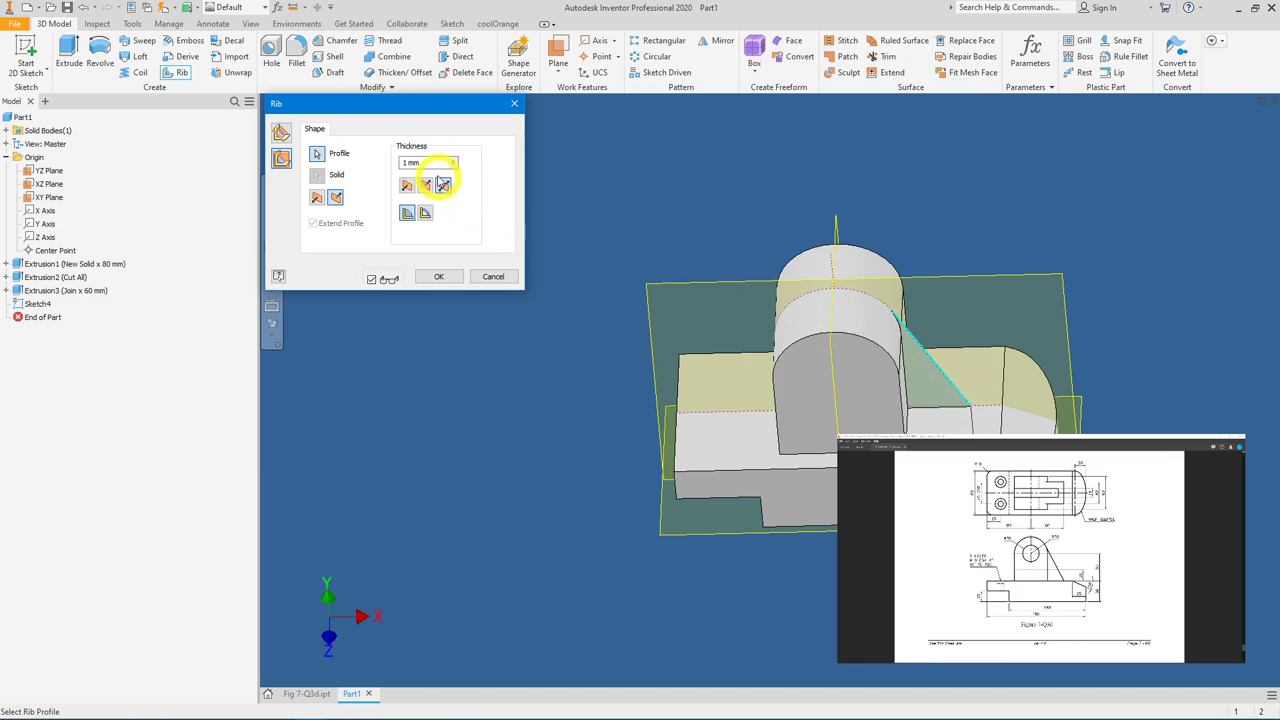
click(334, 162)
text(40)
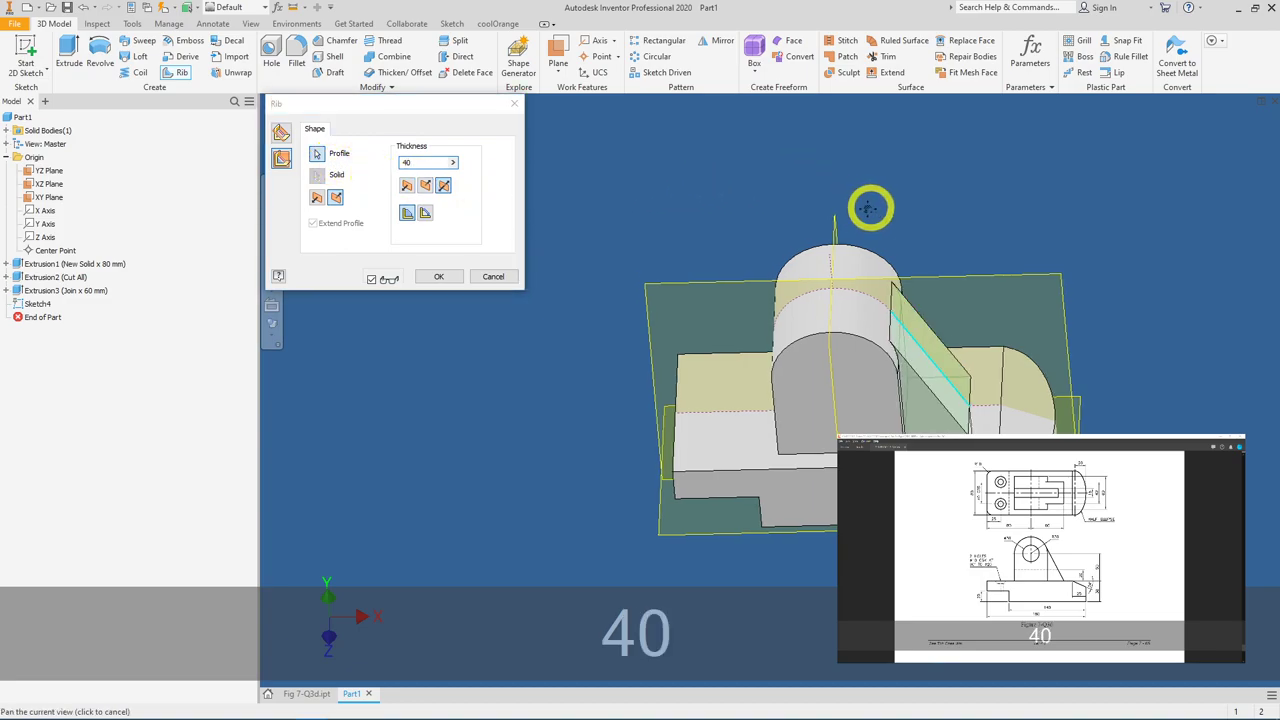
mouse_move(871, 206)
shift+middle_down()
mouse_move(877, 240)
mouse_move(823, 286)
mouse_move(871, 223)
shift+middle_up()
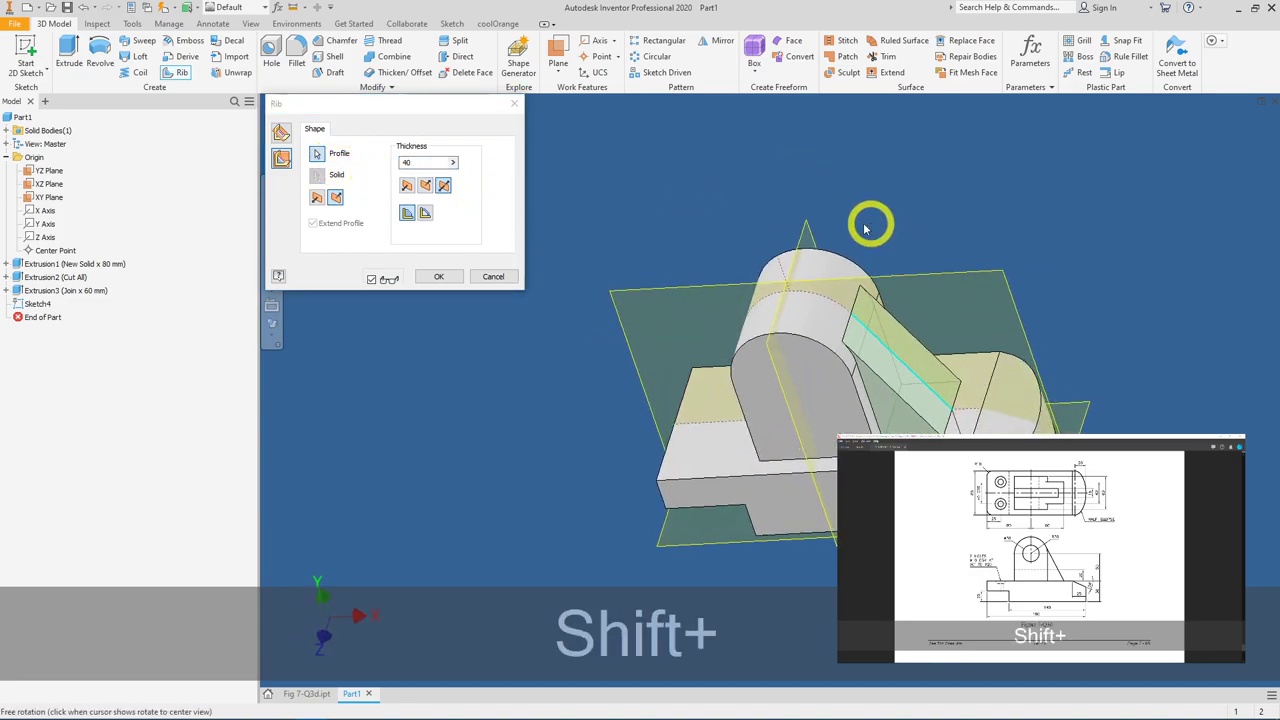
click(439, 279)
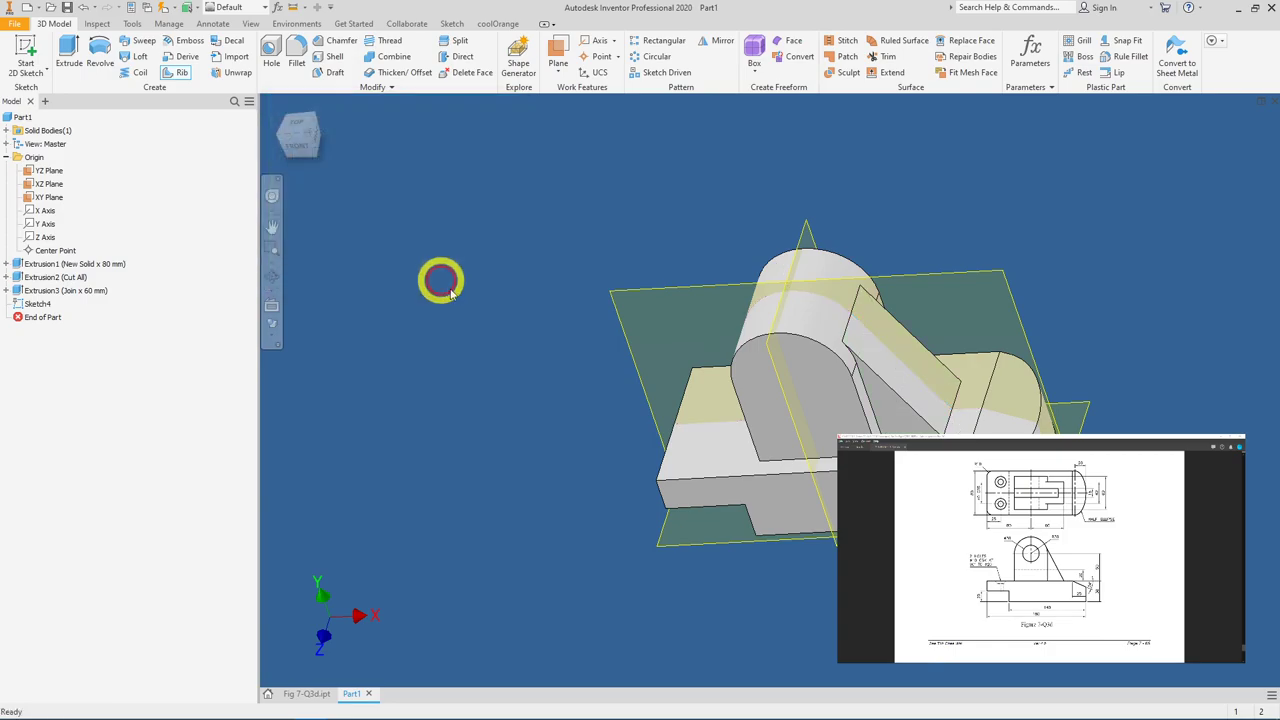
shift+middle_drag(714, 274, 836, 275)
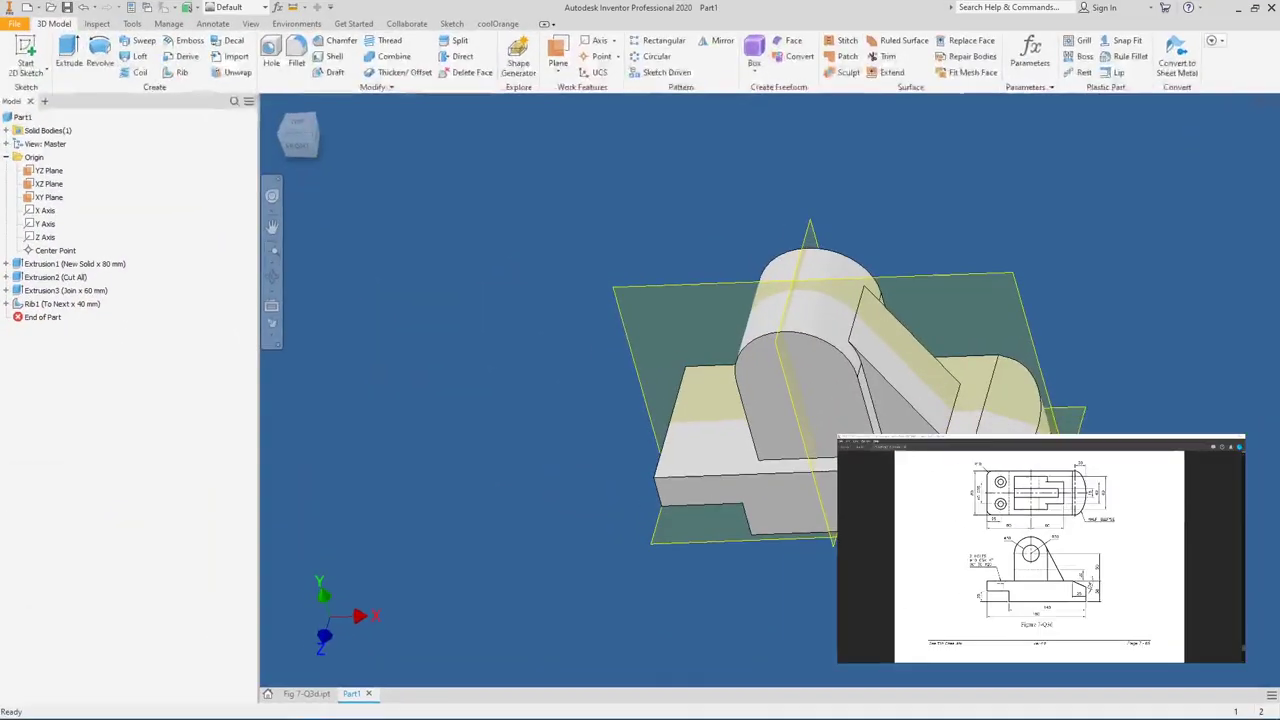
Step: Start Sketch5 on the XY plane and draw a two-point rectangle around the boss top
click(943, 284)
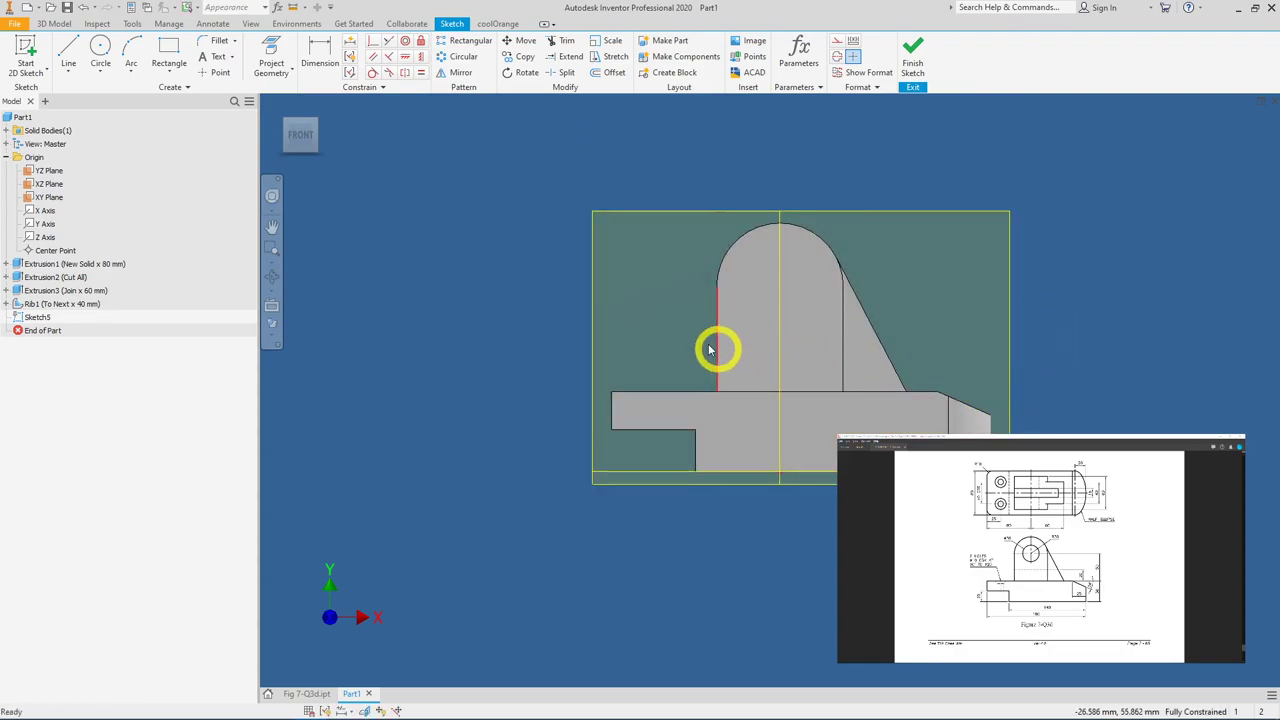
drag(301, 146, 309, 151)
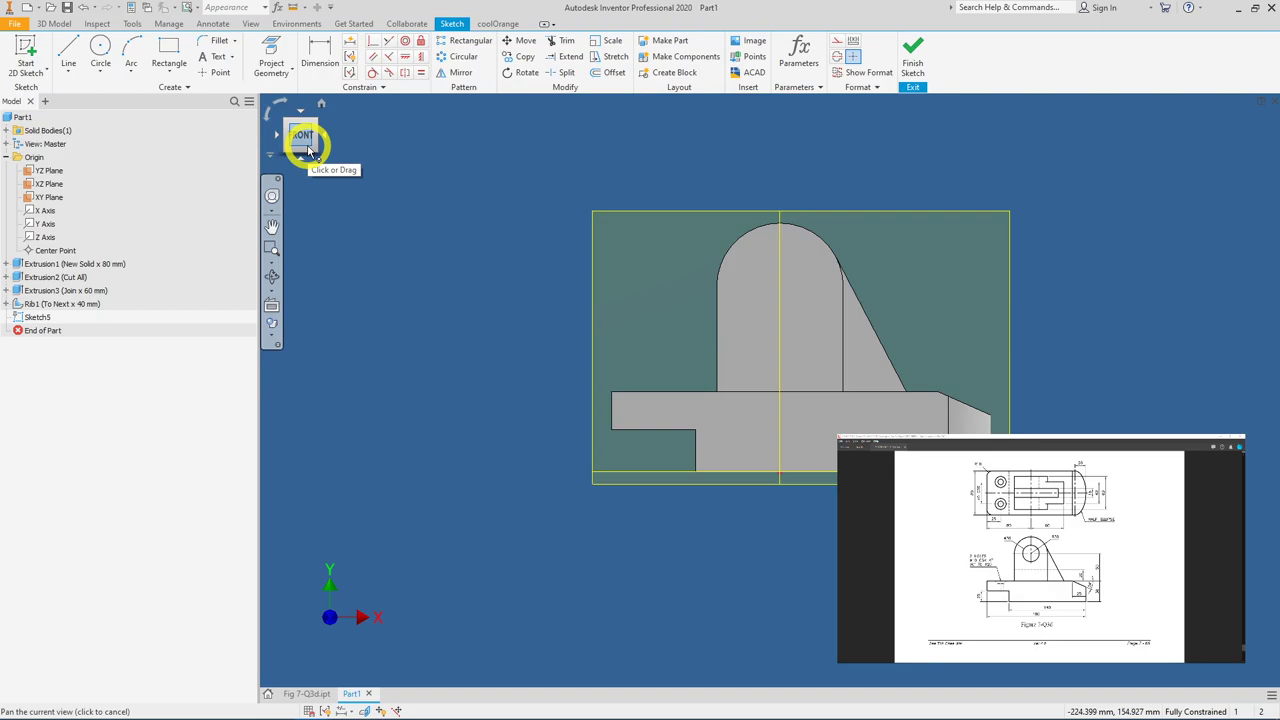
click(168, 52)
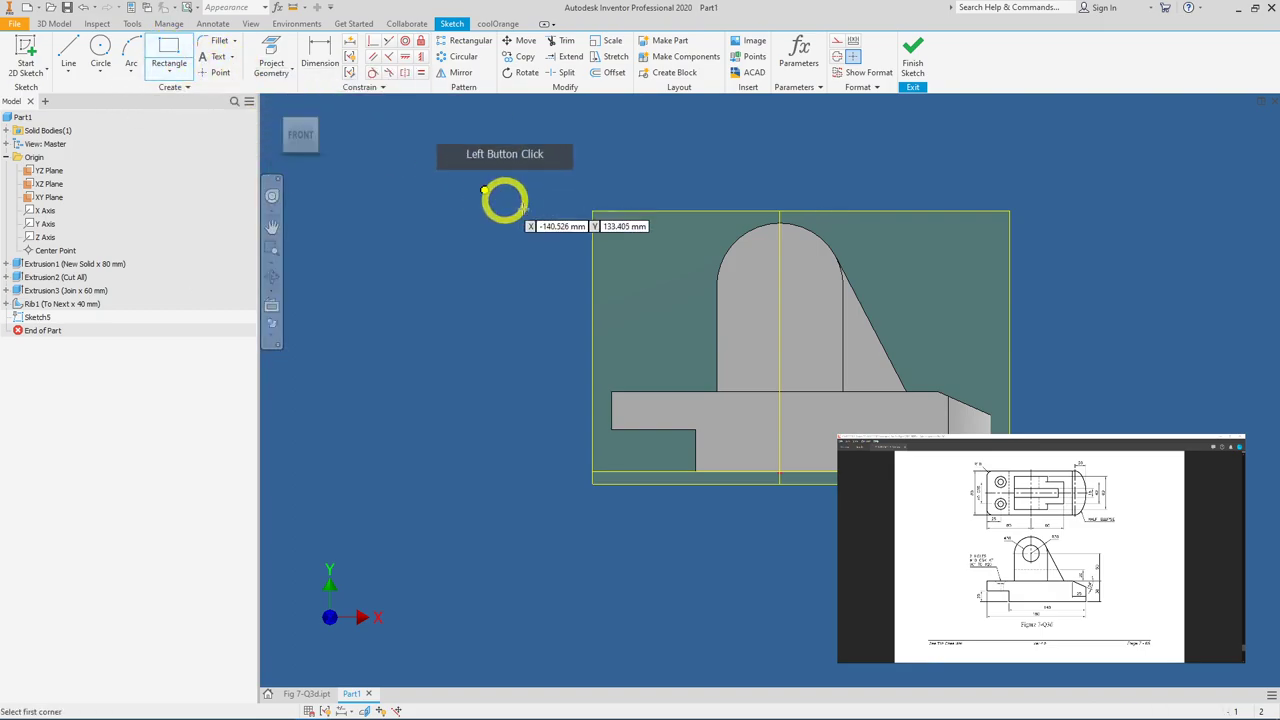
click(717, 352)
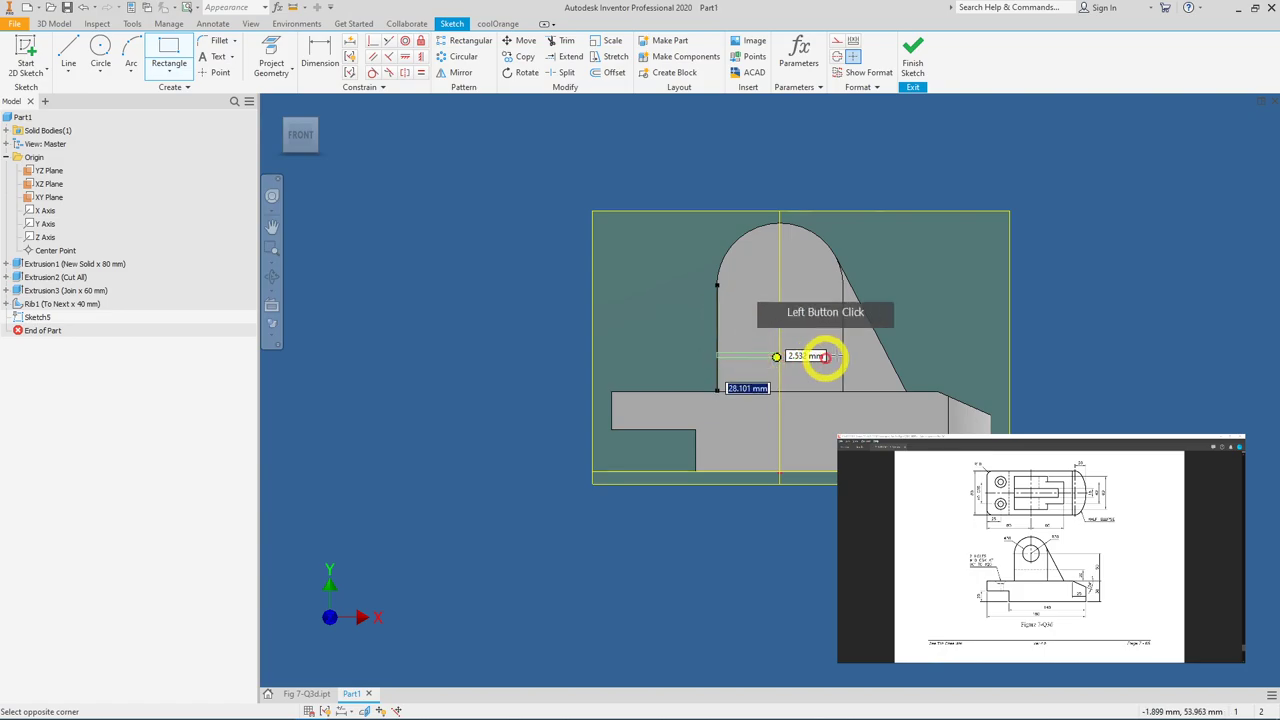
click(925, 177)
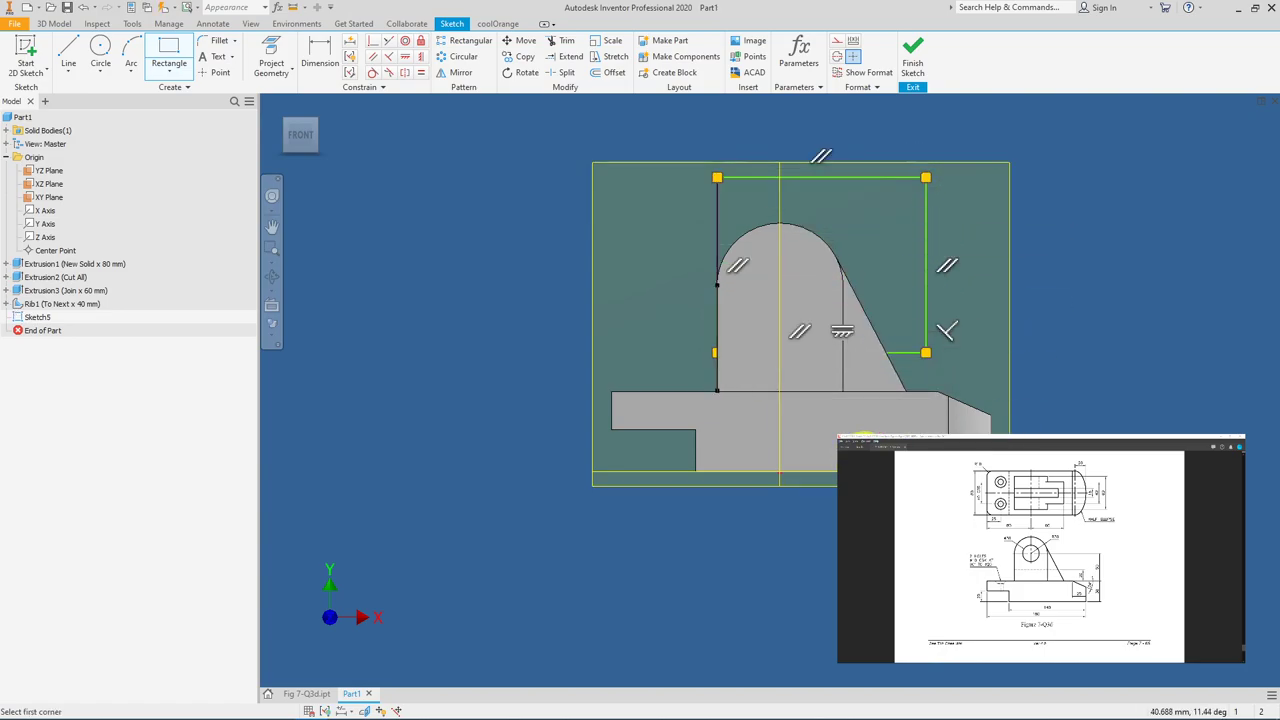
Step: With the graphics sliced, make the rectangle's top edge tangent to the upright's top arc
key(F7)
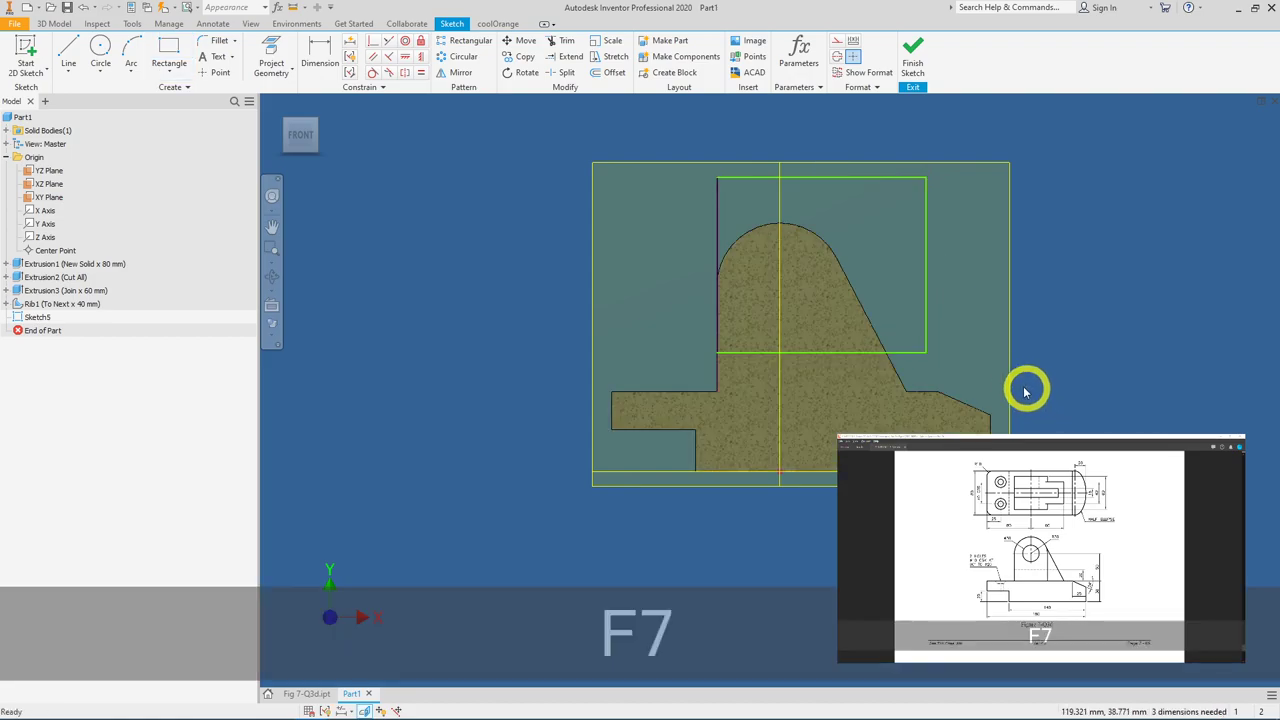
click(832, 234)
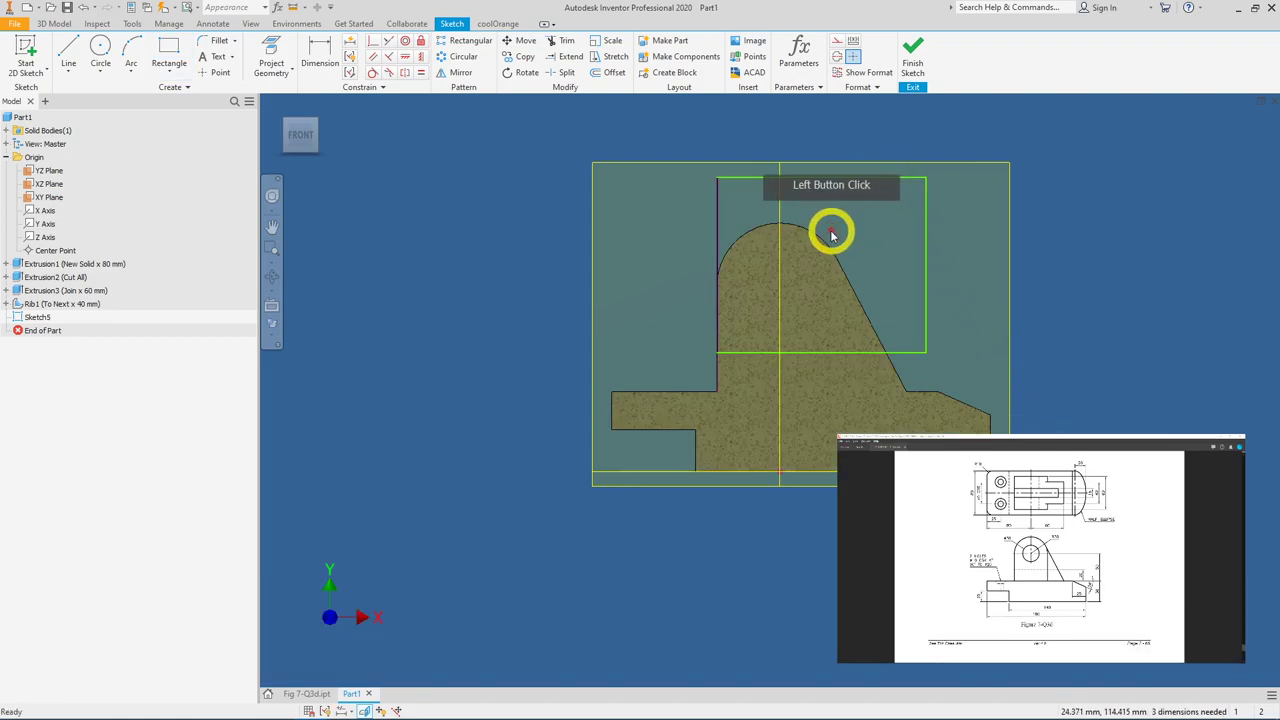
click(818, 238)
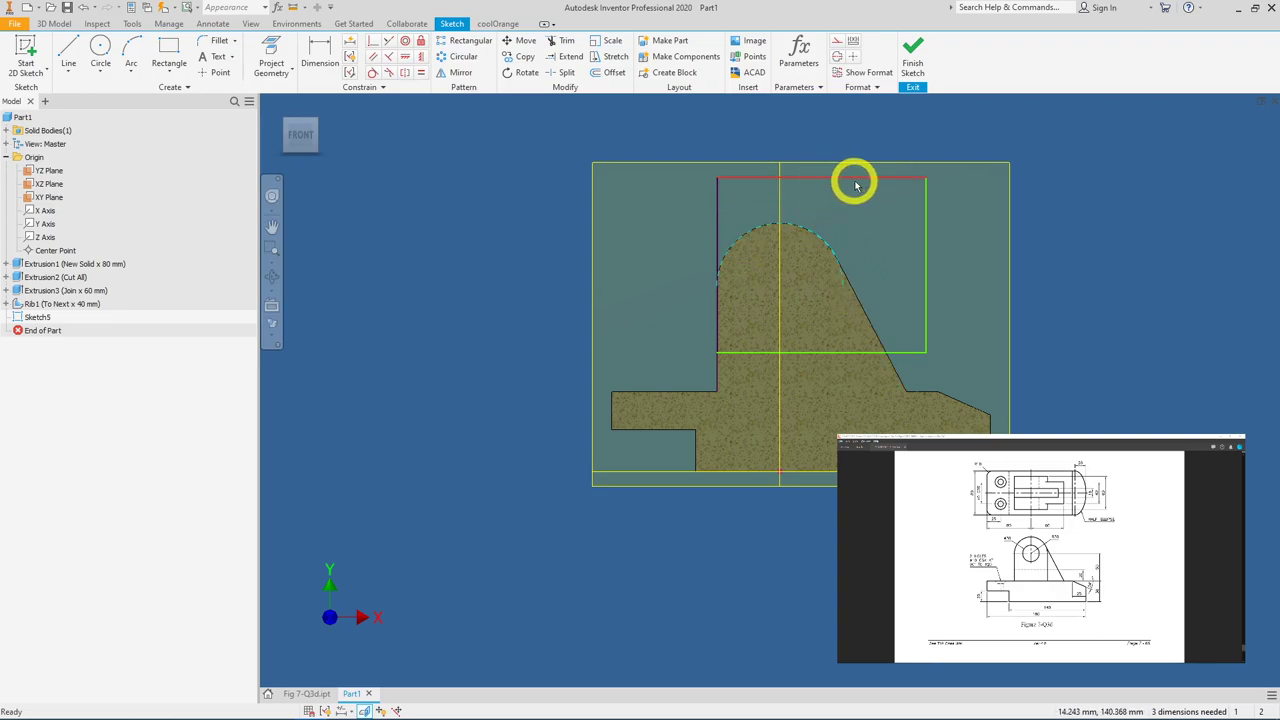
click(868, 224)
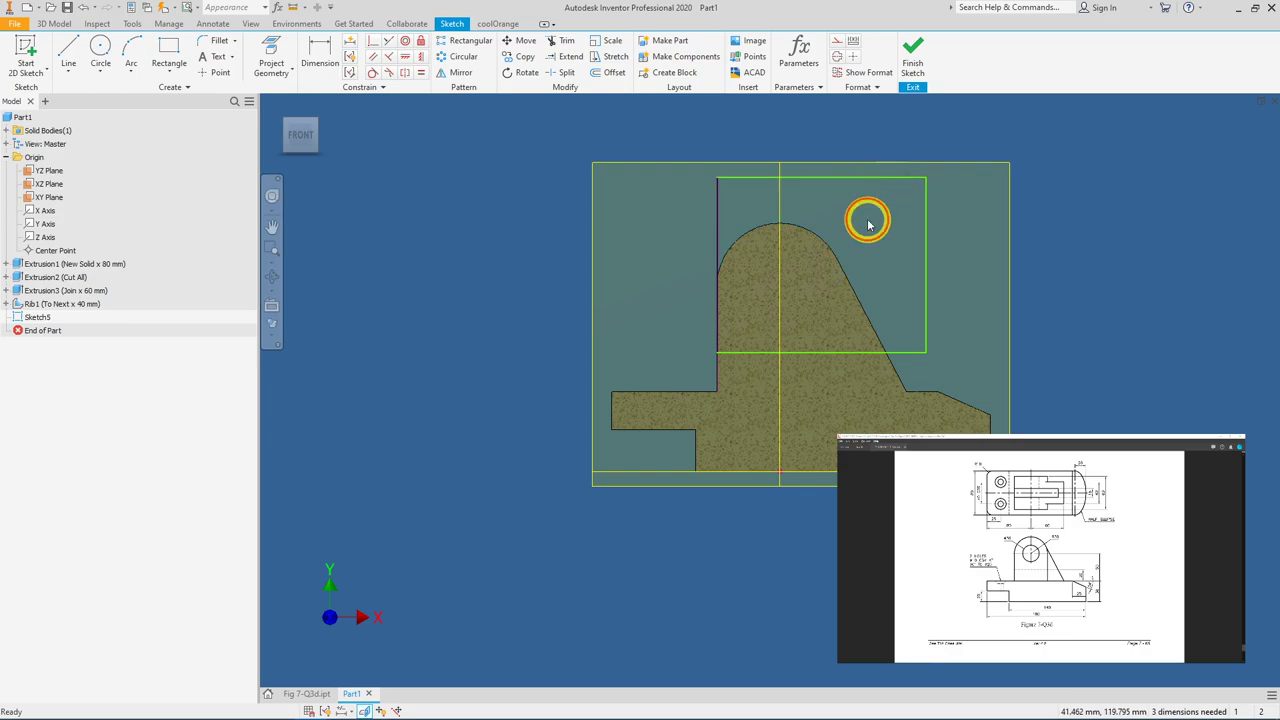
click(373, 74)
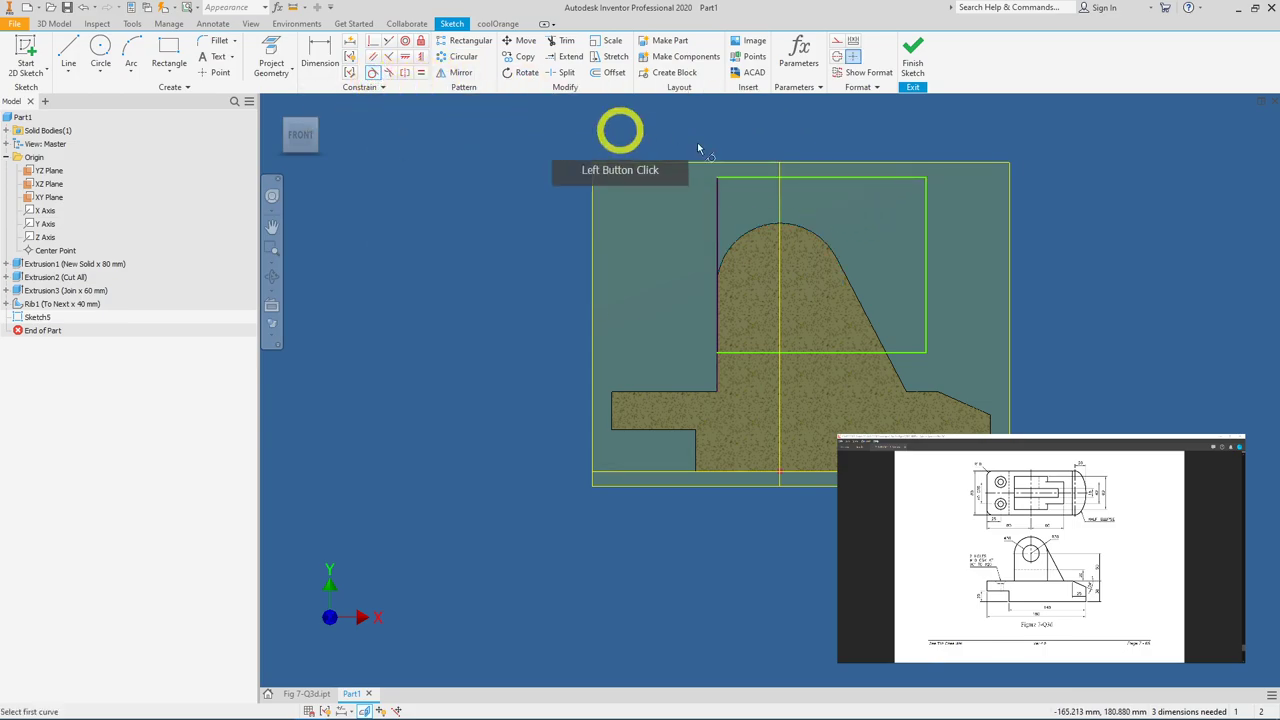
click(887, 180)
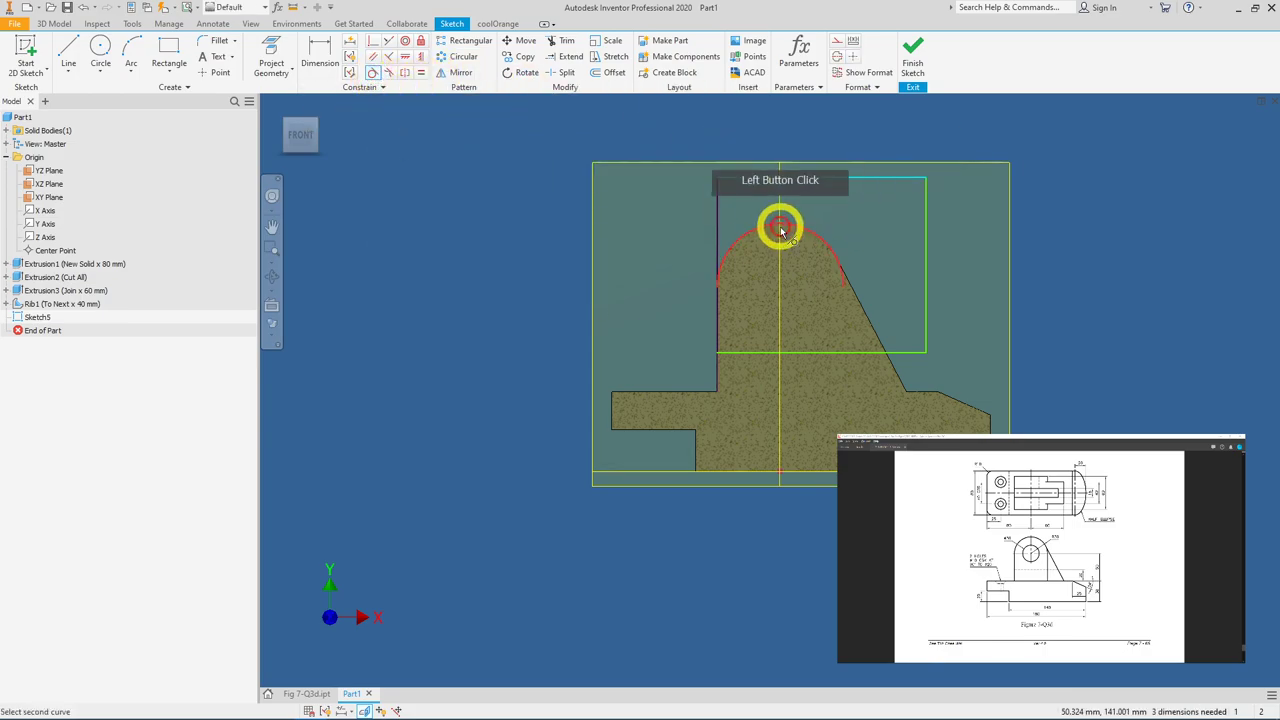
click(789, 224)
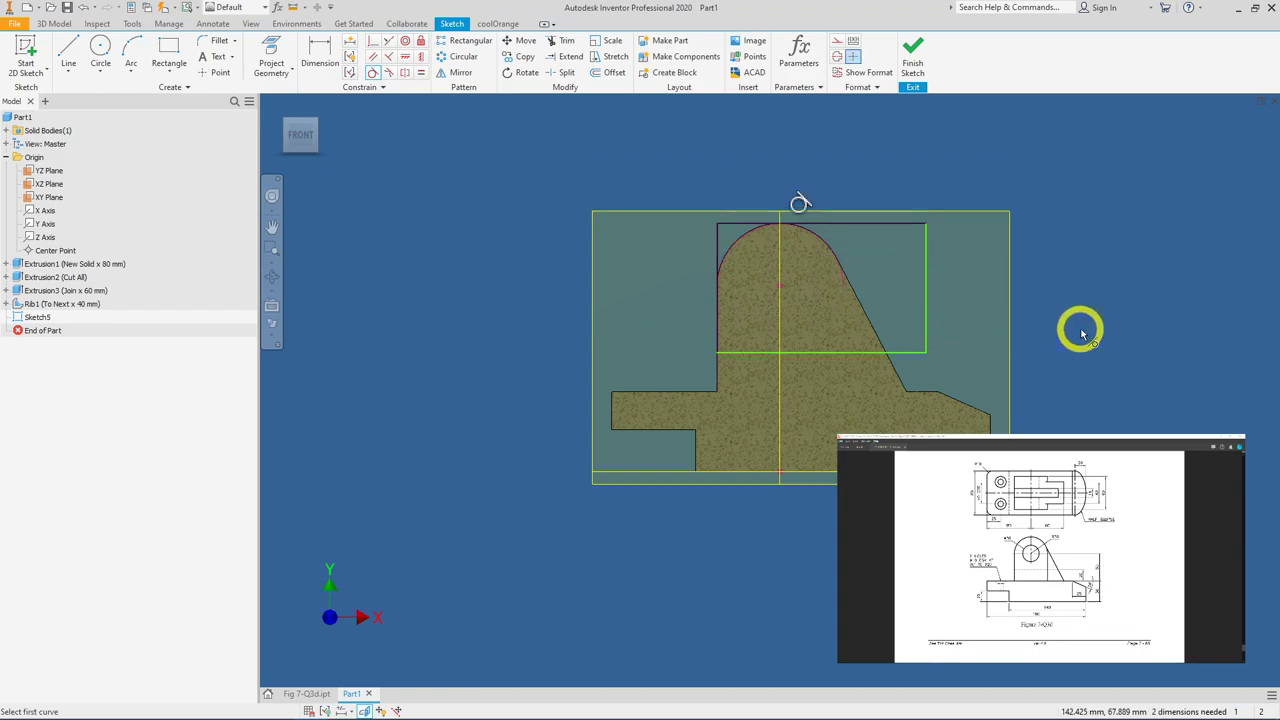
right_click(1080, 337)
click(1121, 334)
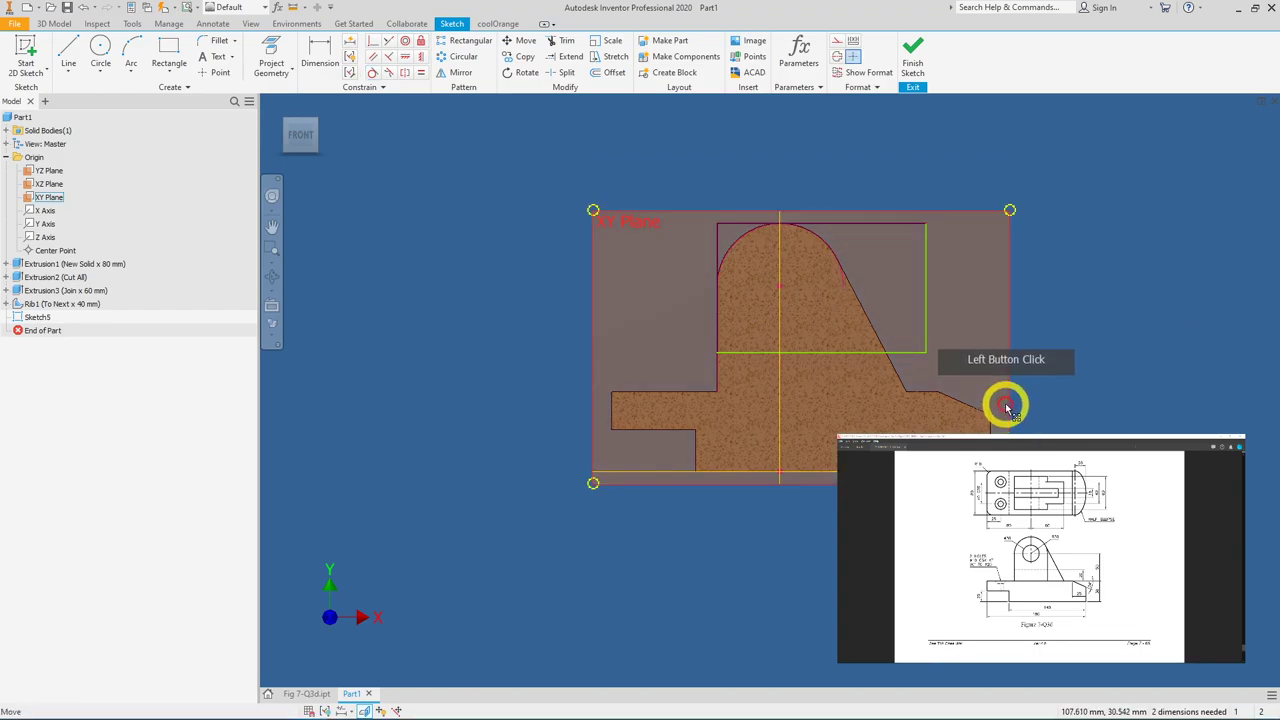
Step: Constrain the rectangle's lower-right corner coincident onto the slanted edge
click(925, 354)
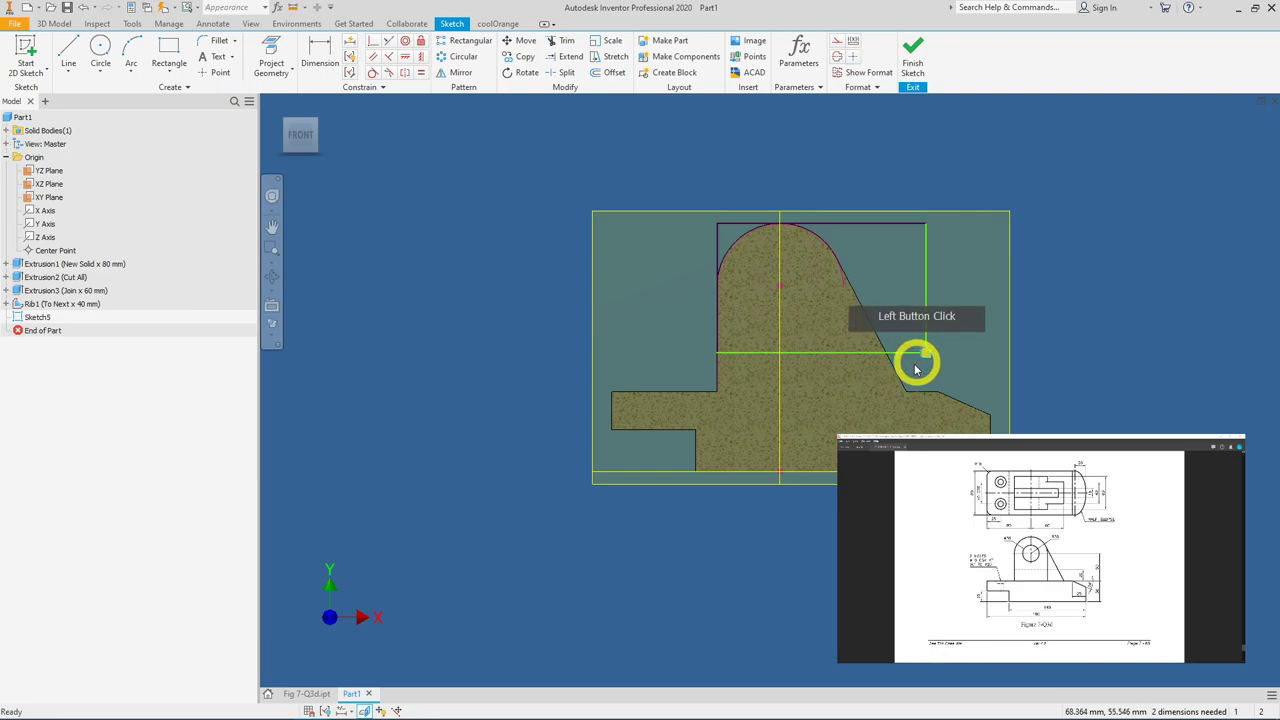
click(829, 251)
click(923, 414)
click(446, 128)
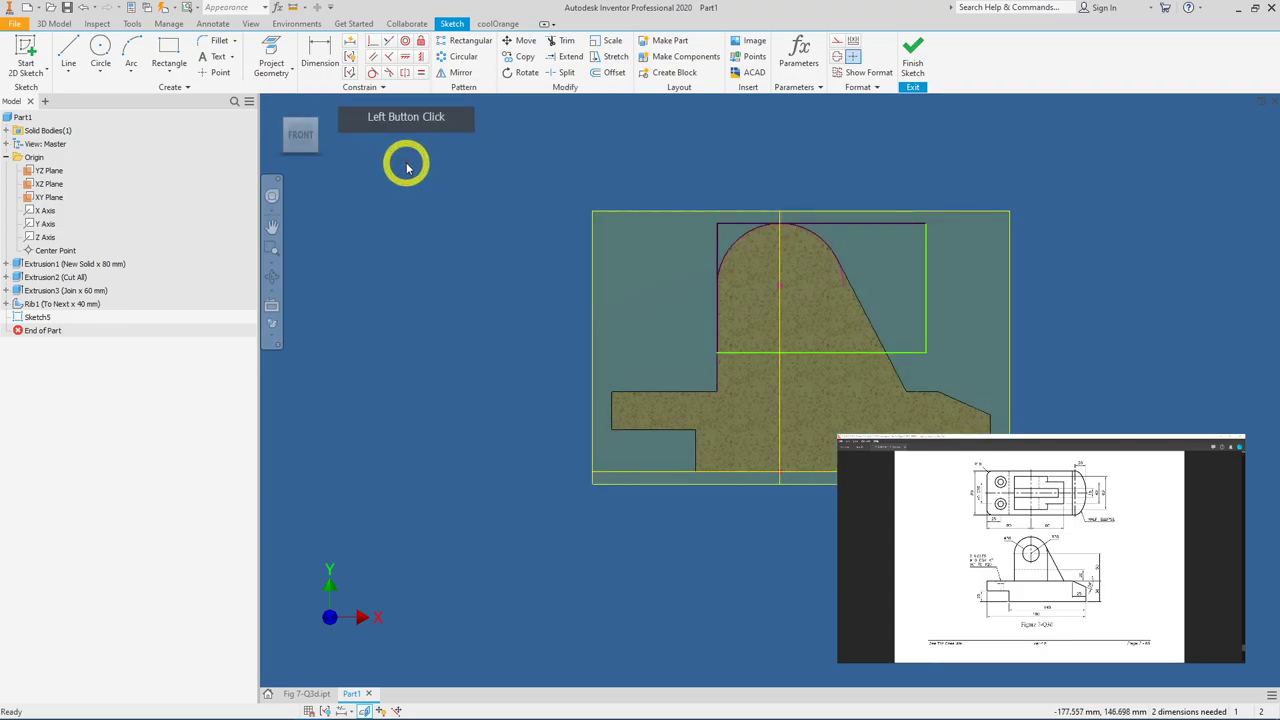
click(376, 45)
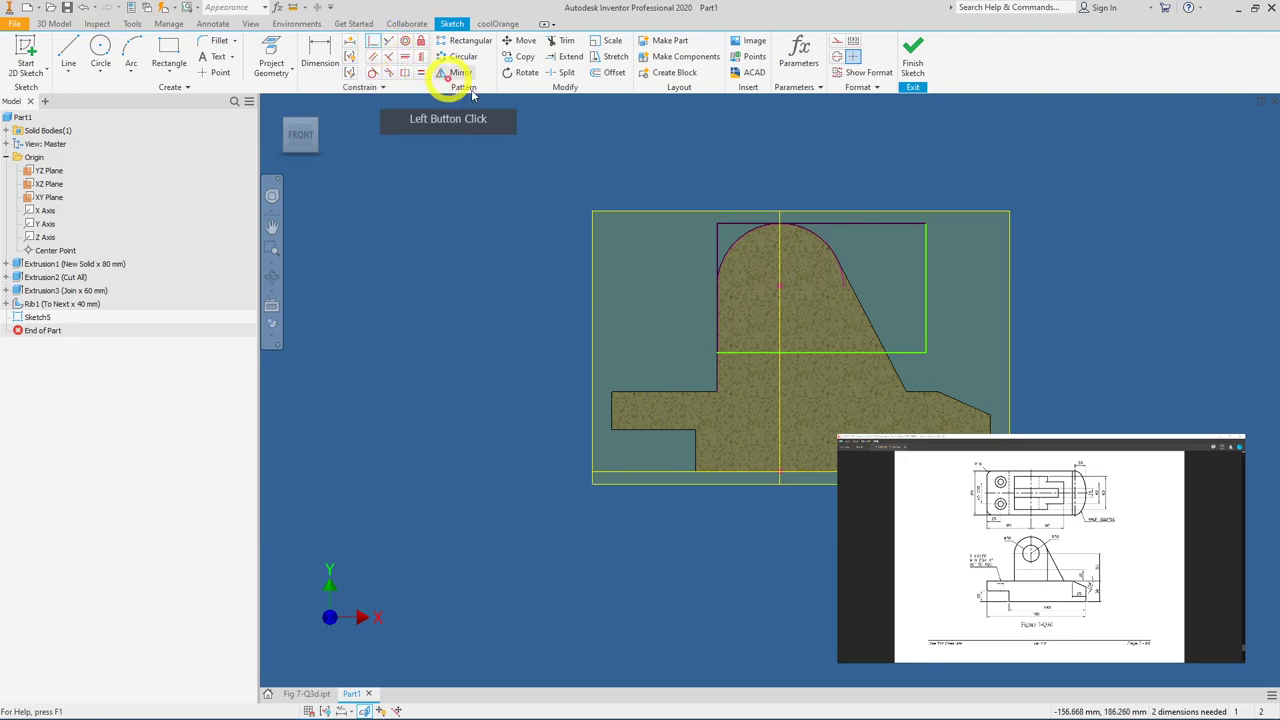
click(926, 357)
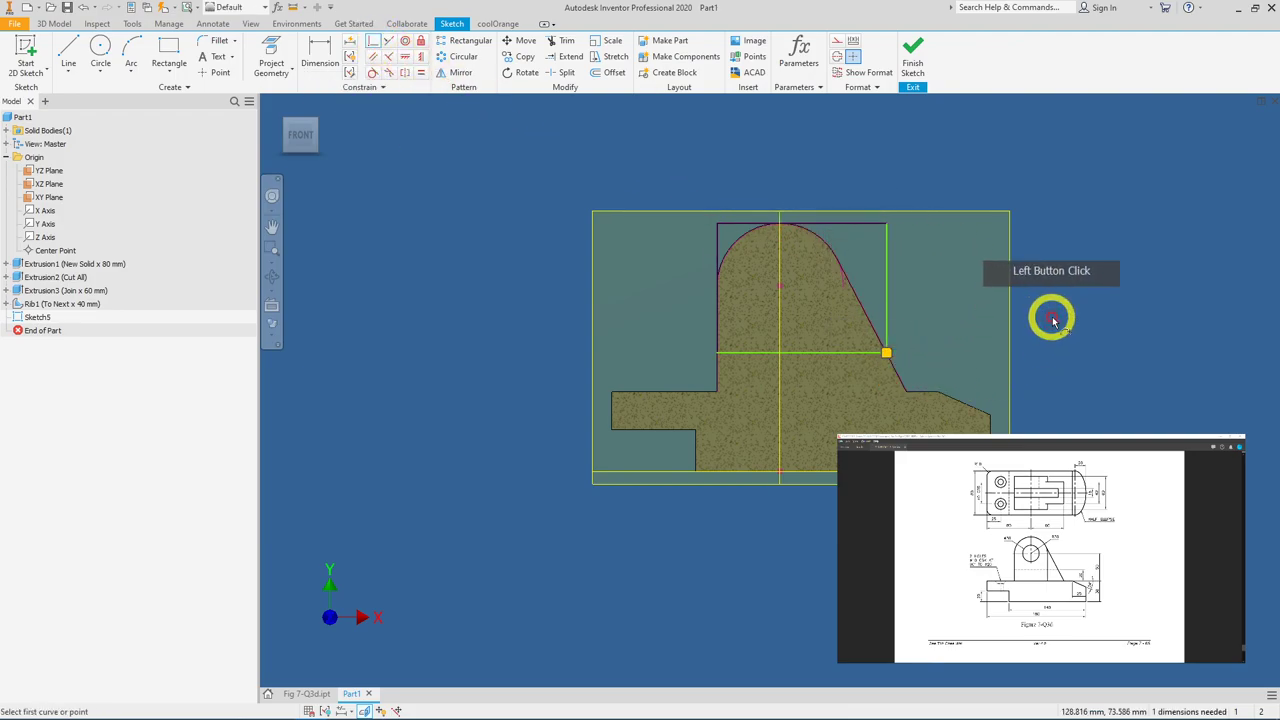
right_click(1093, 325)
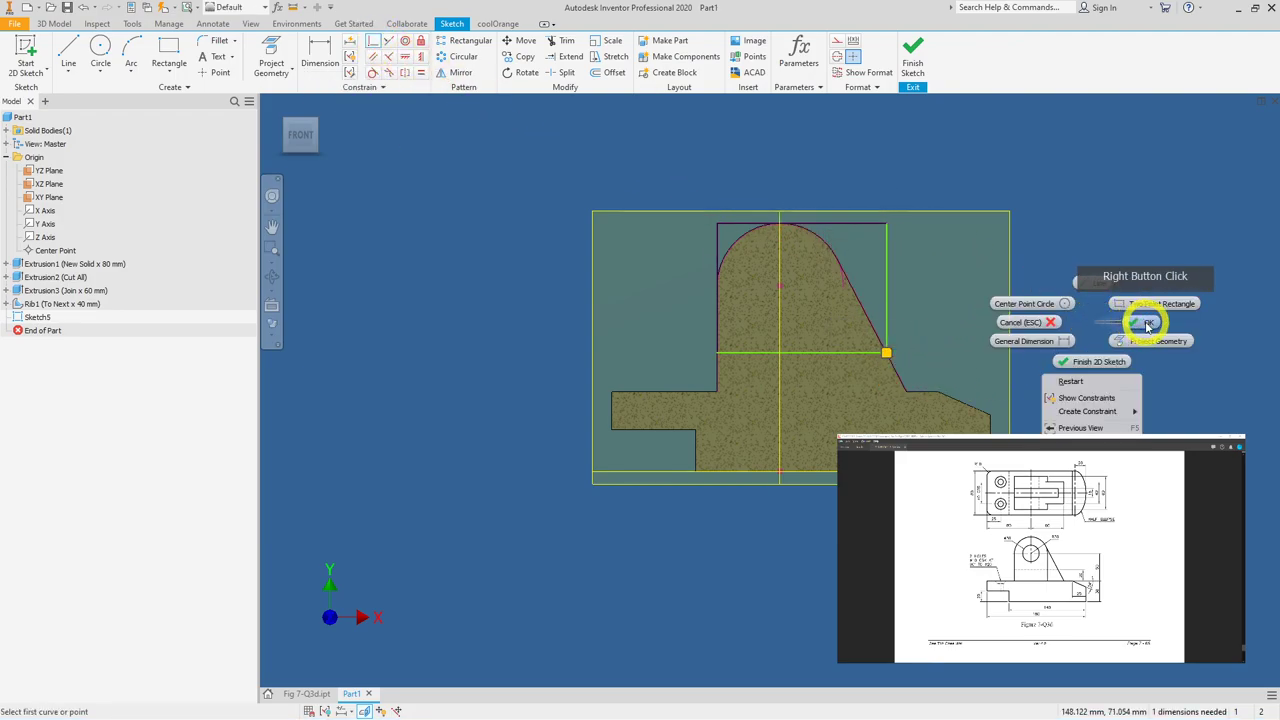
click(1094, 323)
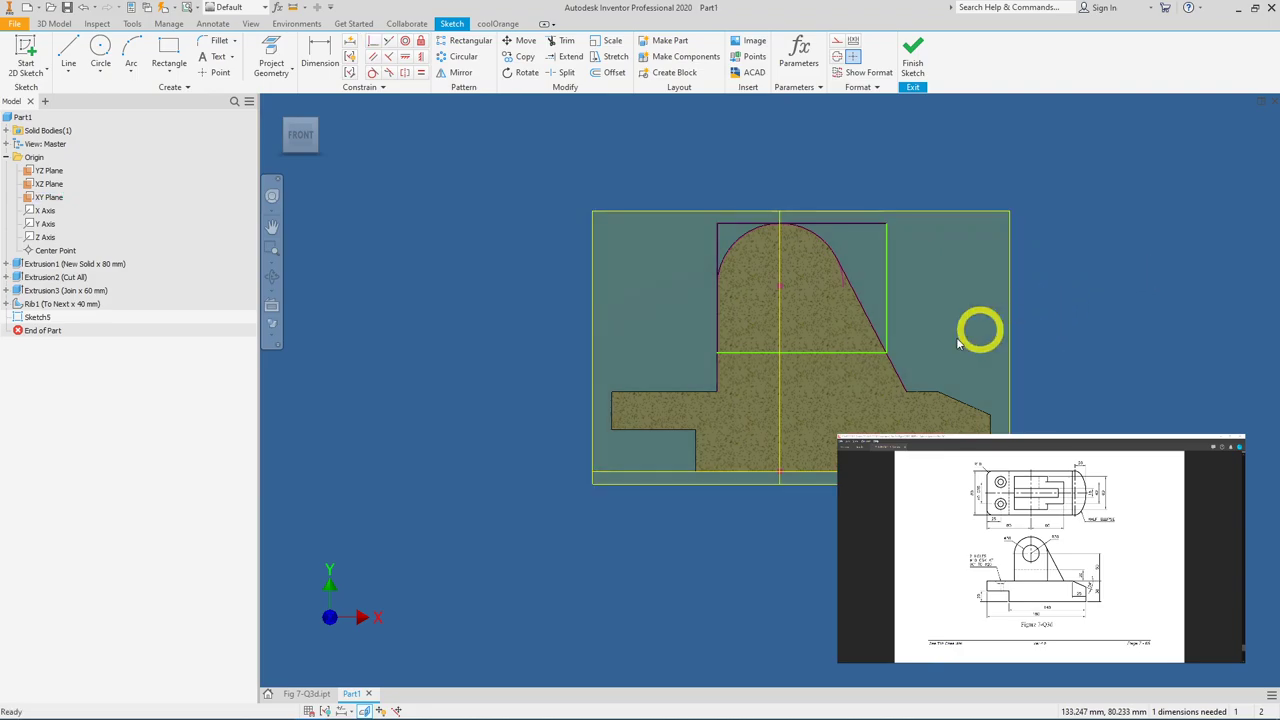
Step: Dimension the rectangle's bottom edge 20 mm above the base step line and finish Sketch5
drag(846, 350, 808, 356)
click(320, 60)
click(762, 358)
click(680, 391)
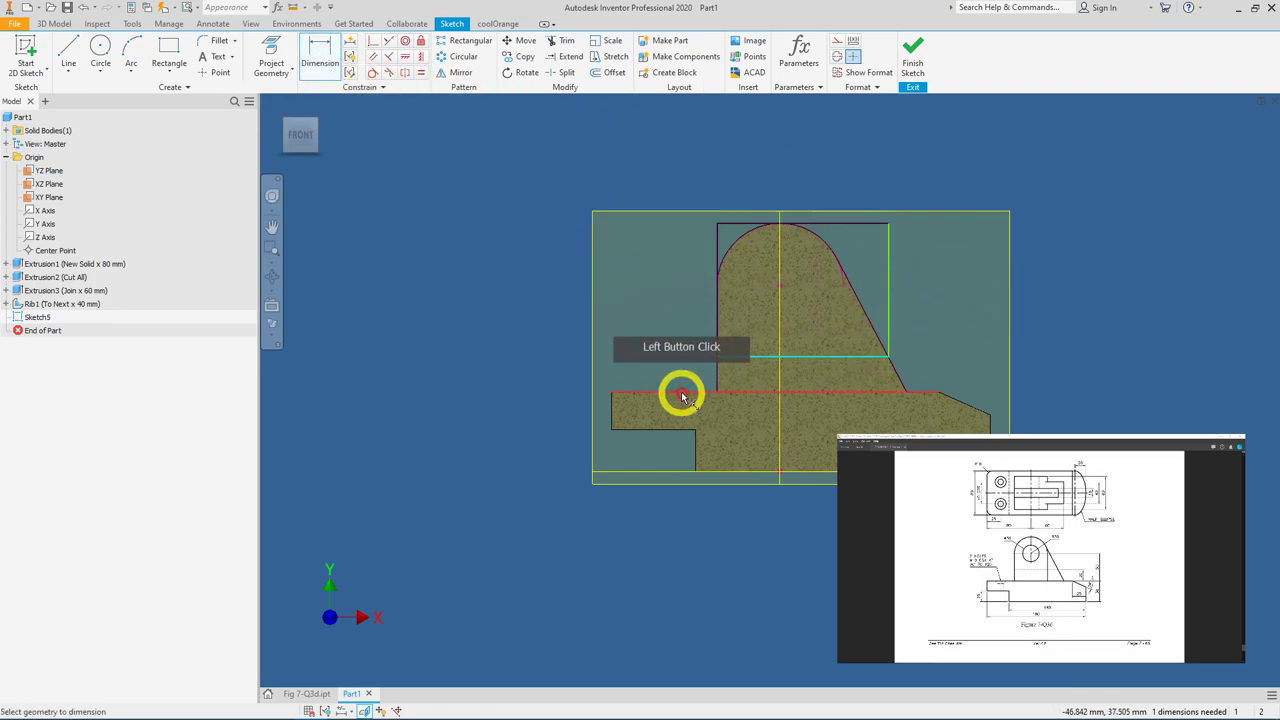
click(550, 372)
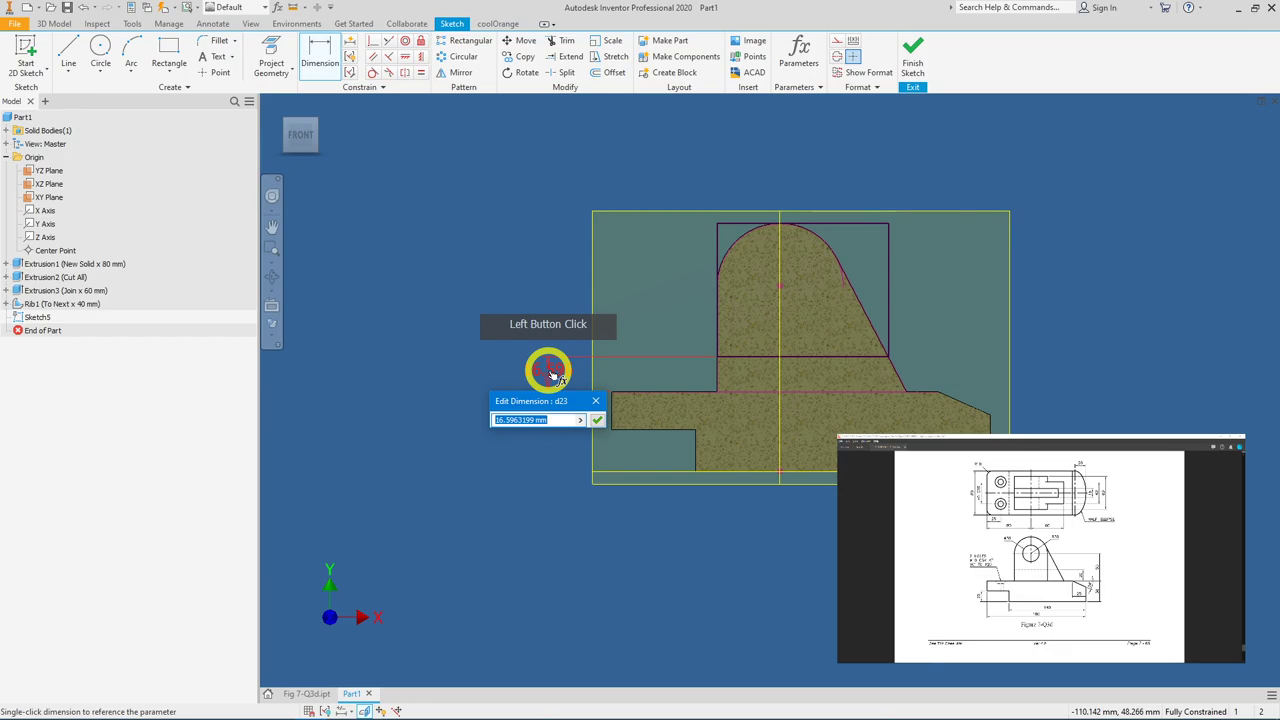
text(20)
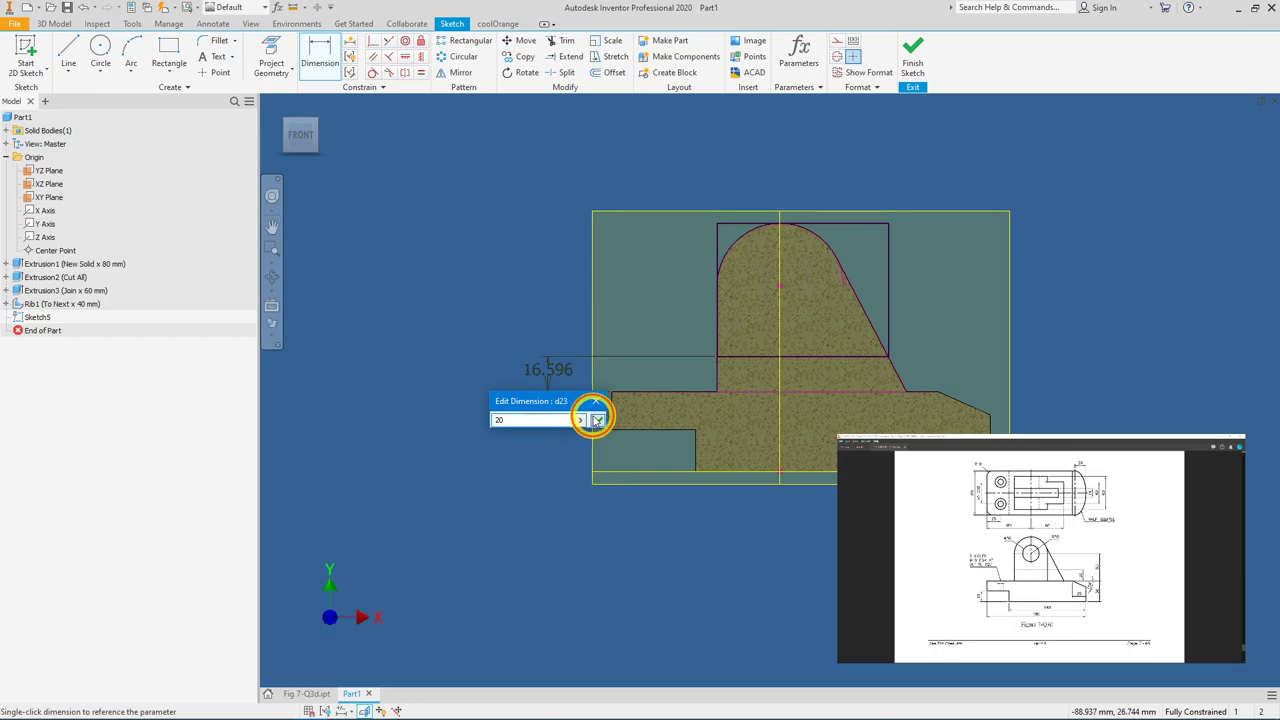
click(596, 419)
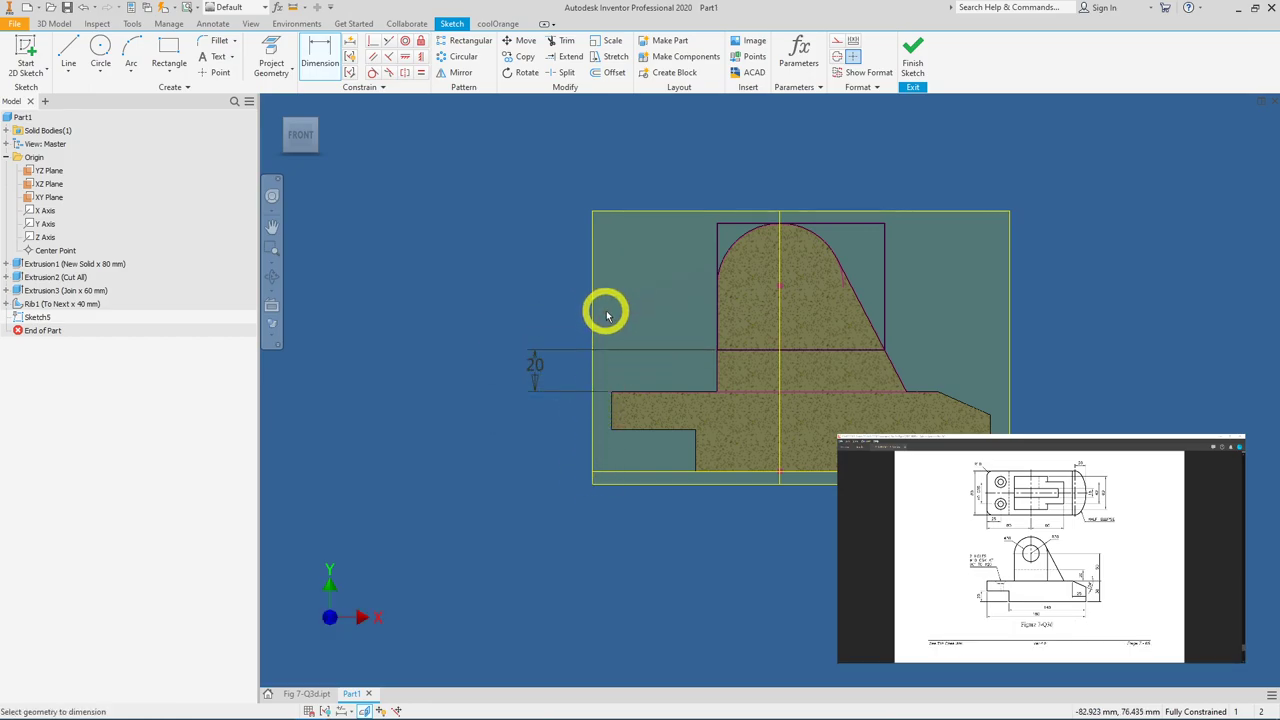
click(916, 60)
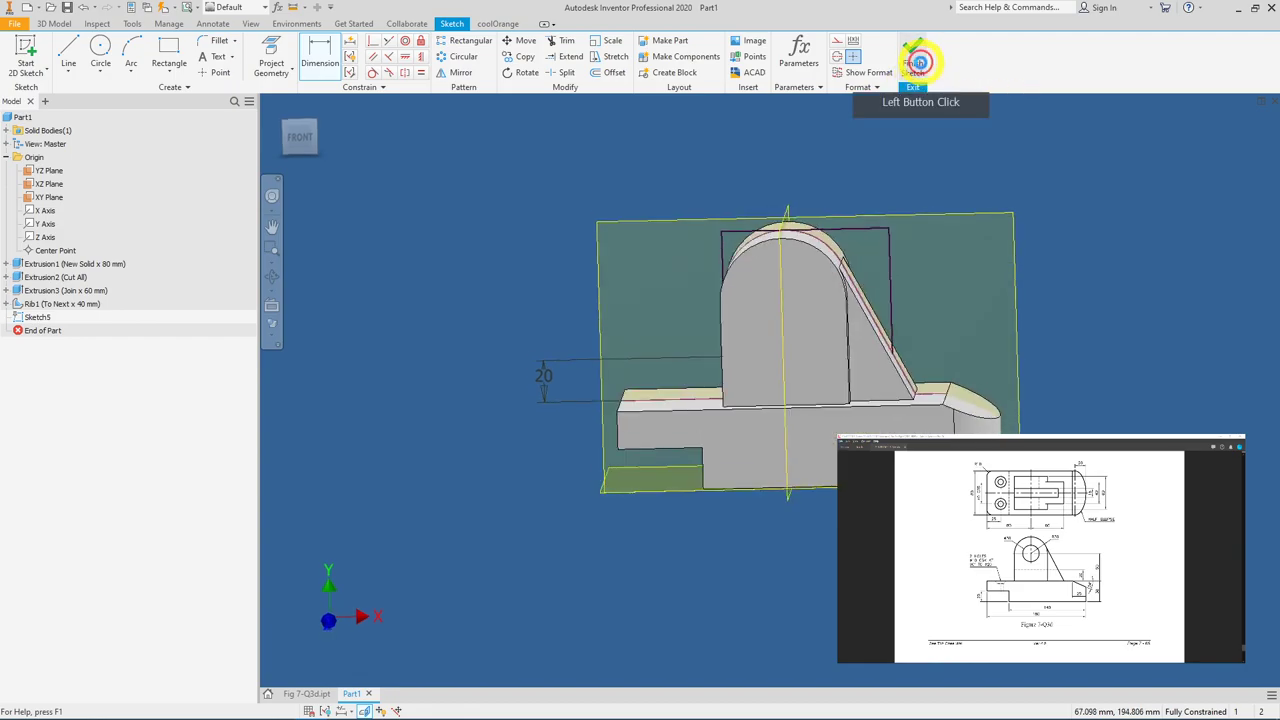
Step: Extrude both Sketch5 profiles as a symmetric 16 mm cut through the upright boss
click(67, 58)
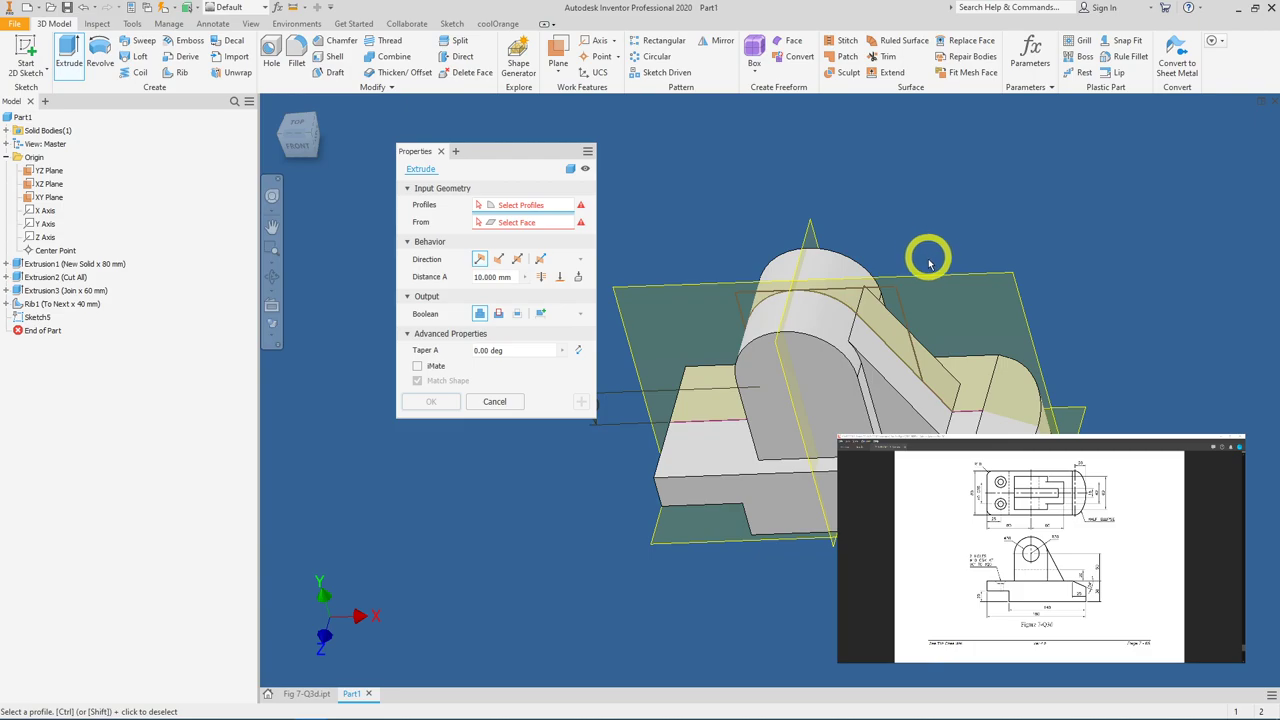
click(905, 314)
click(694, 300)
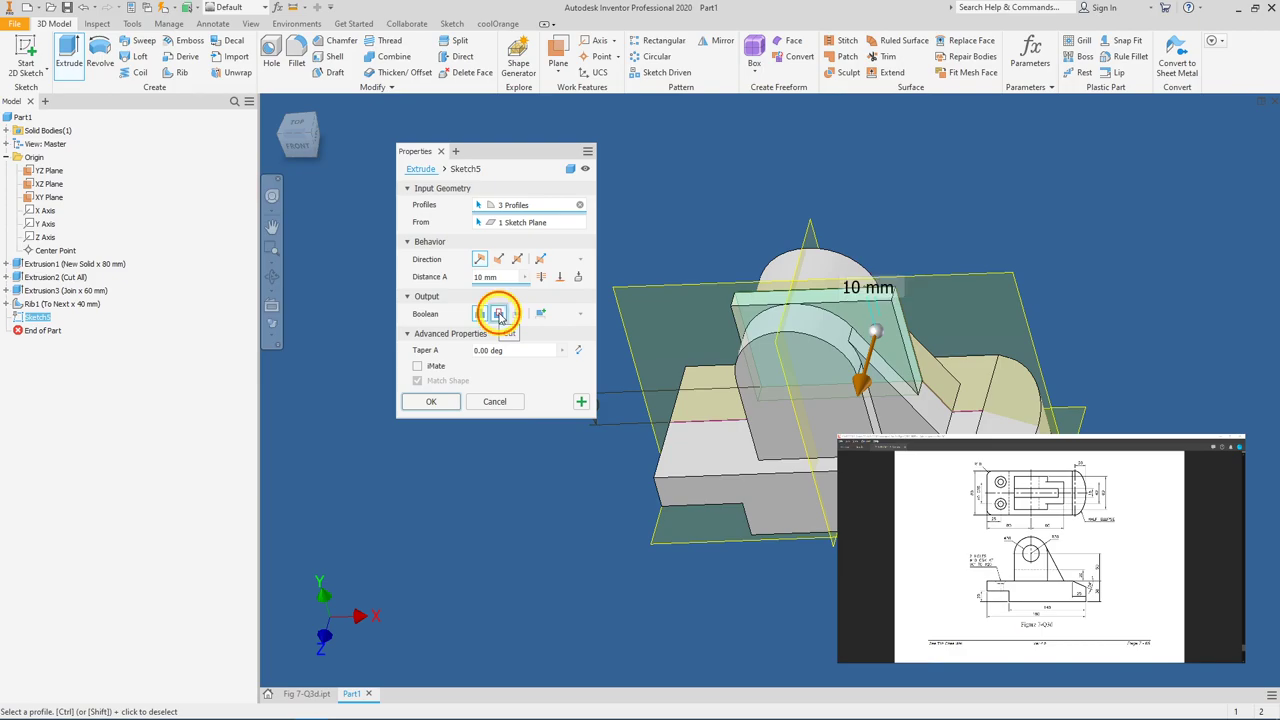
click(499, 314)
click(402, 283)
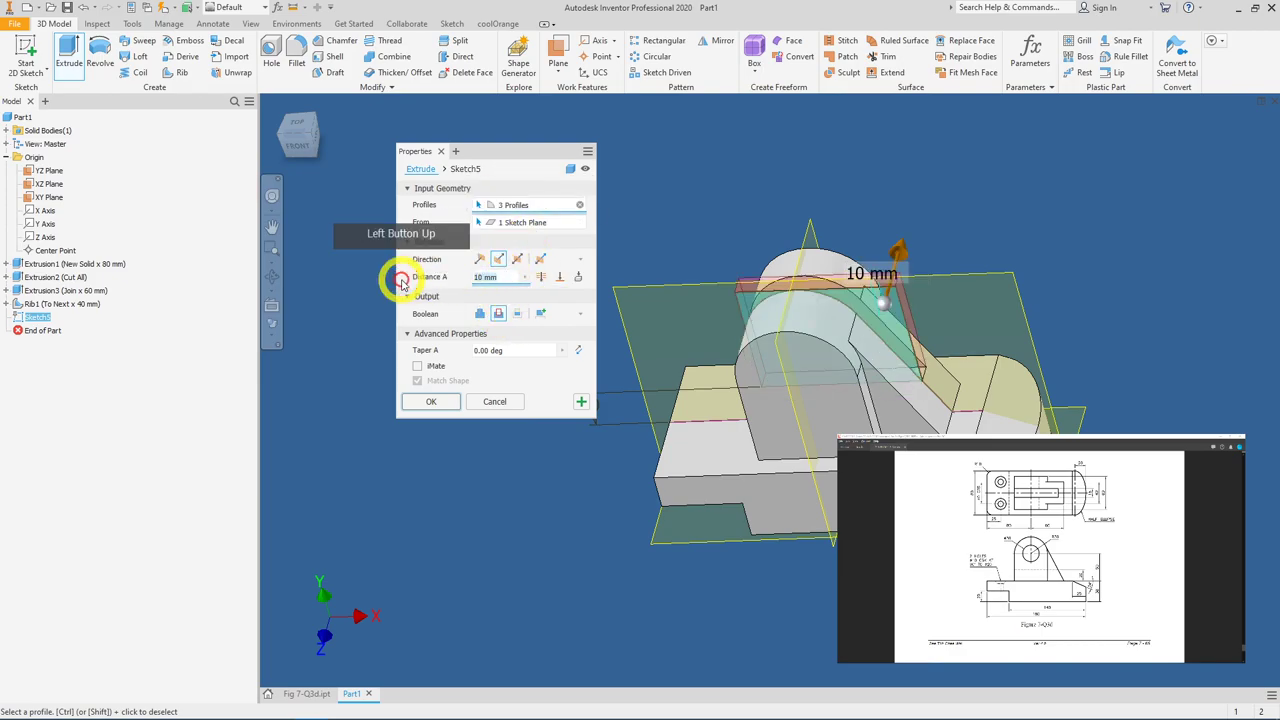
text(16)
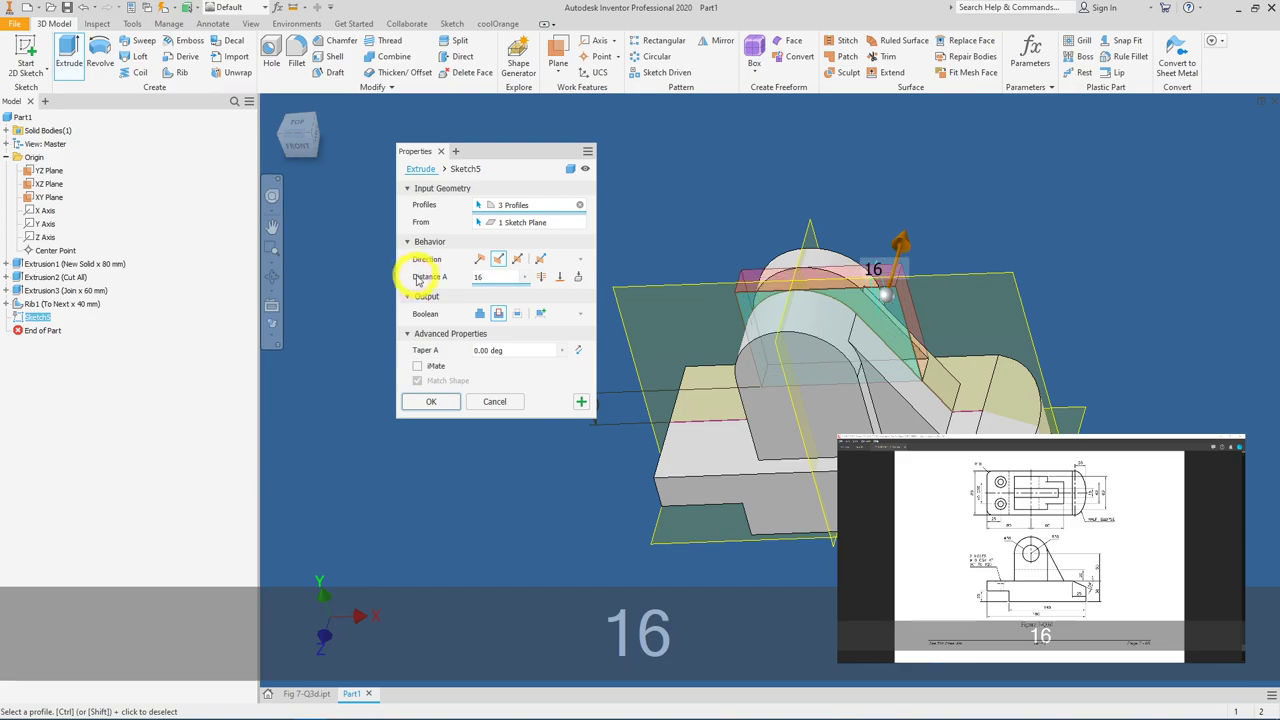
click(517, 260)
shift+middle_drag(943, 234, 603, 385)
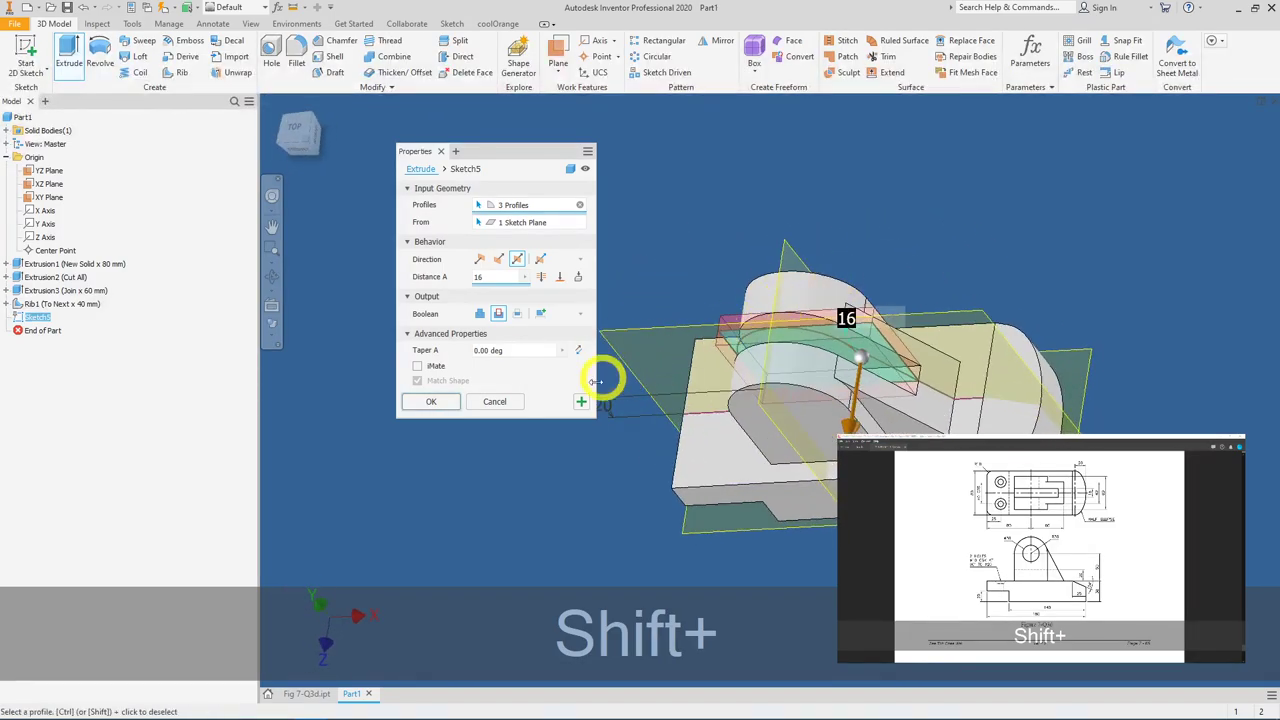
click(445, 405)
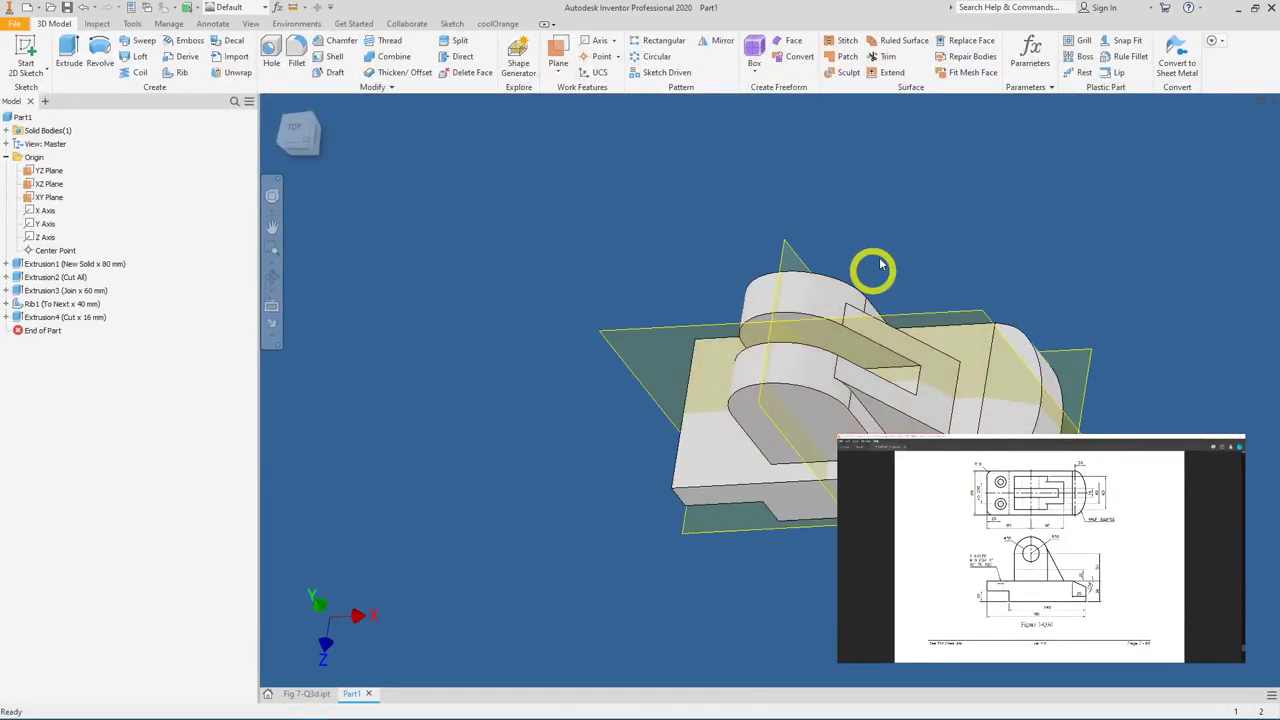
shift+middle_drag(871, 271, 942, 336)
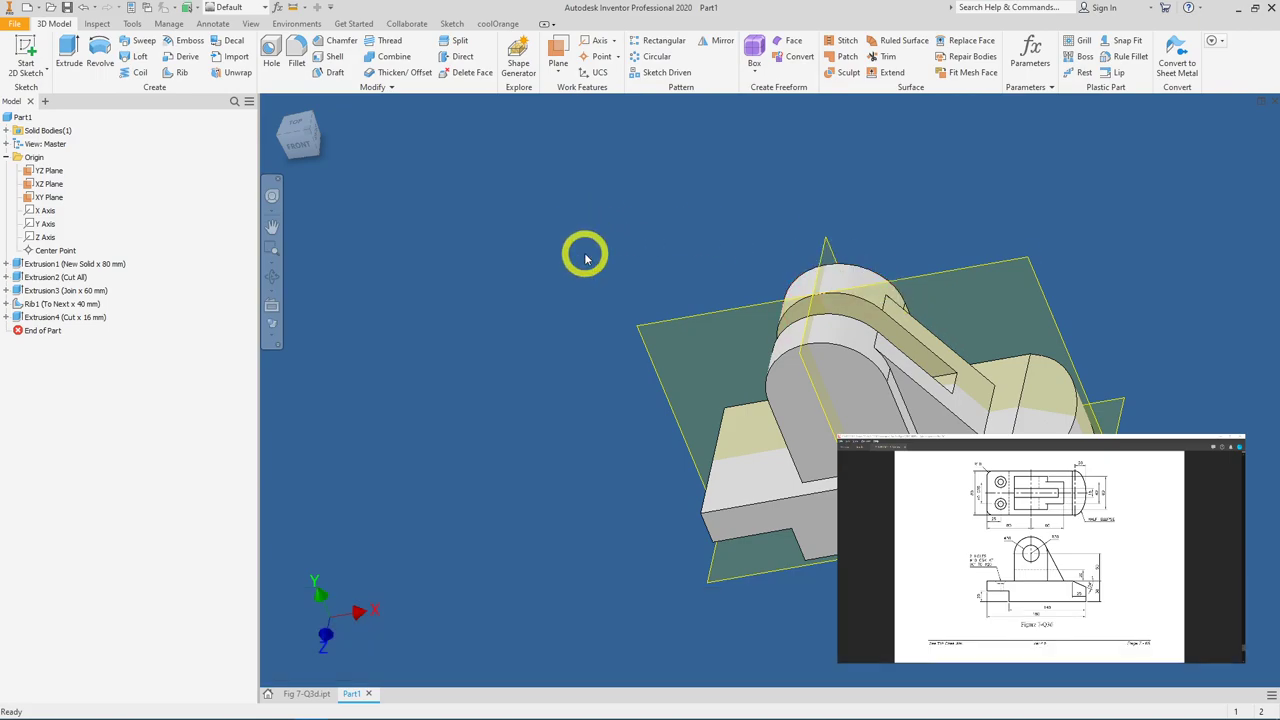
Step: Add a Ø30 mm Through All hole on the boss face, concentric with its rounded edge
click(276, 58)
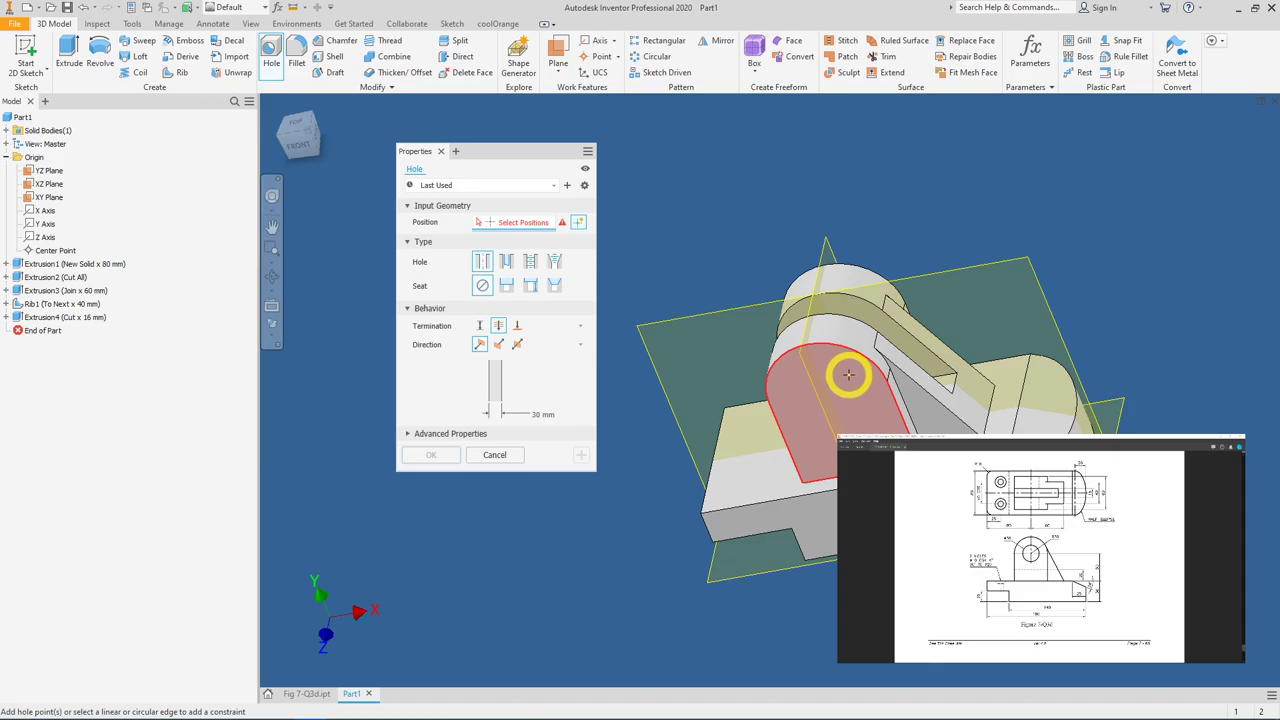
click(848, 375)
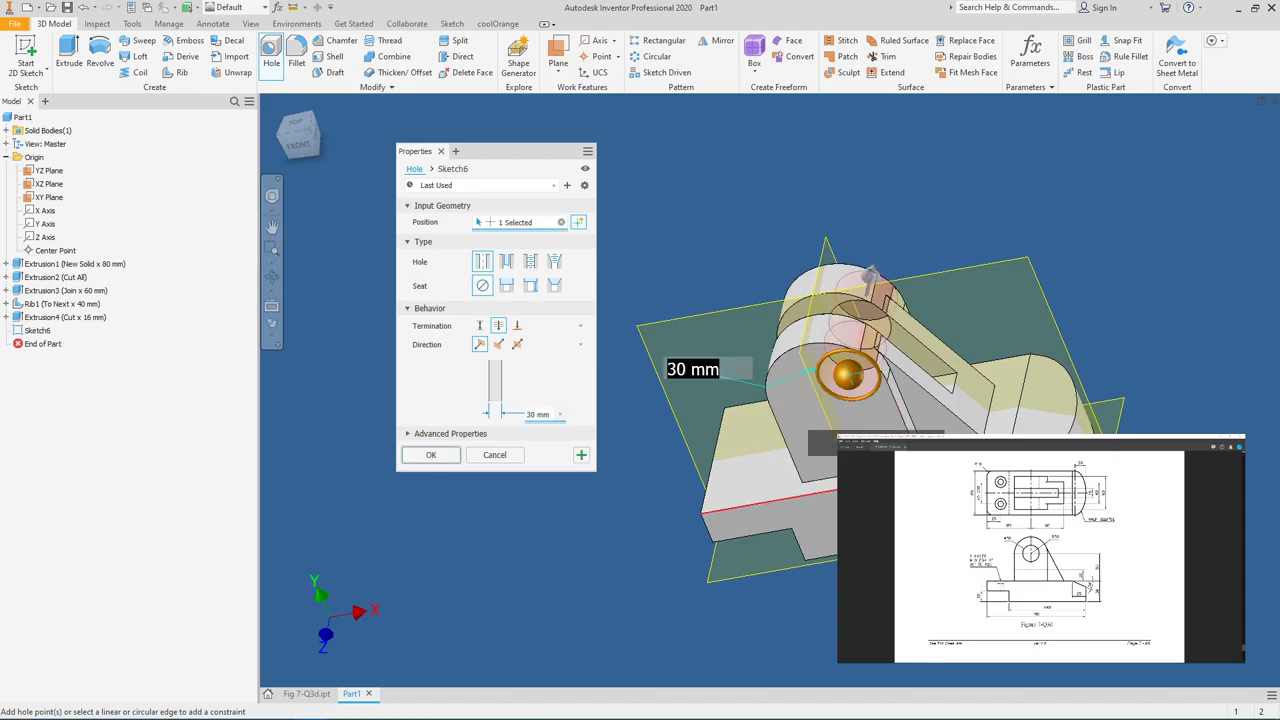
click(789, 349)
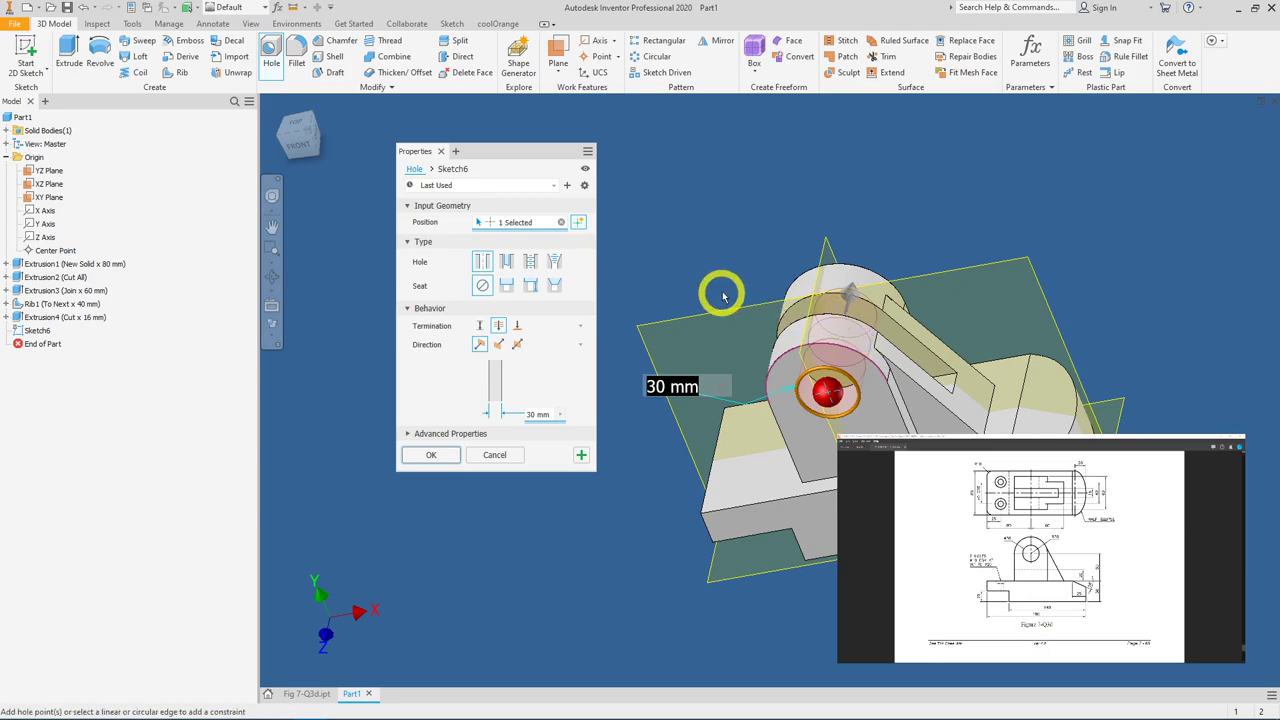
middle_drag(754, 286, 769, 256)
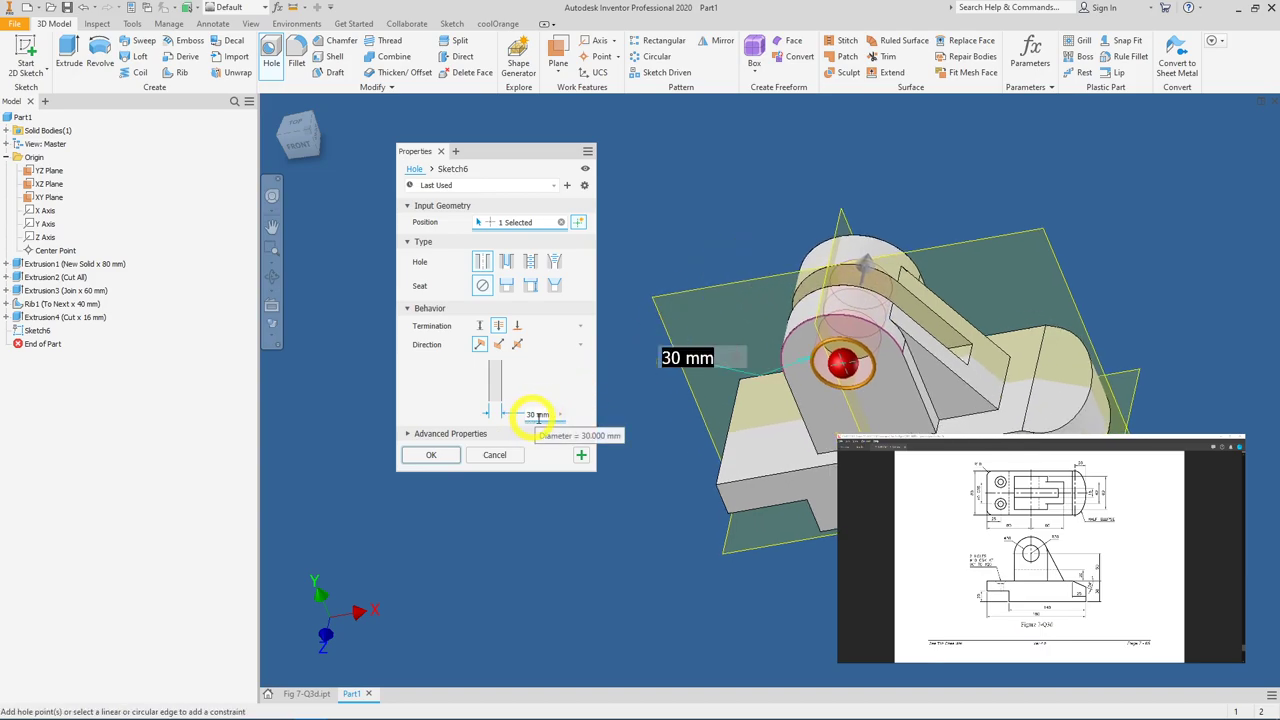
shift+middle_drag(626, 294, 619, 322)
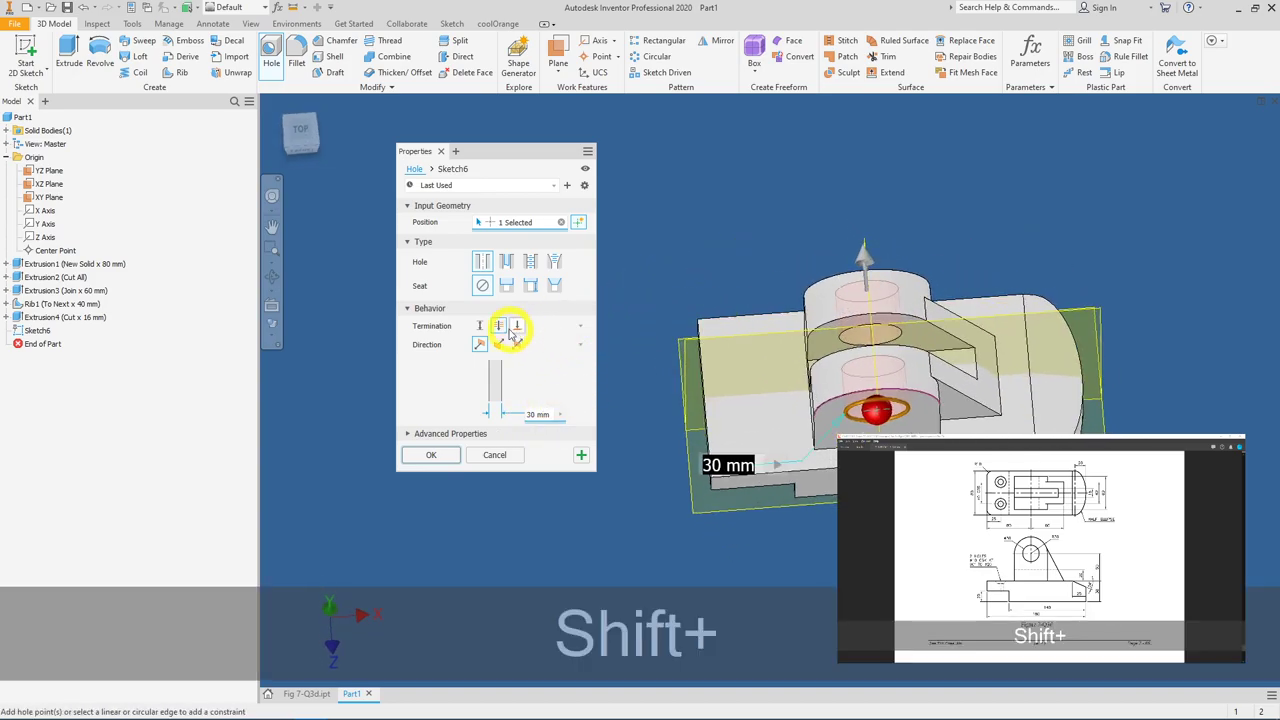
shift+middle_drag(669, 286, 674, 309)
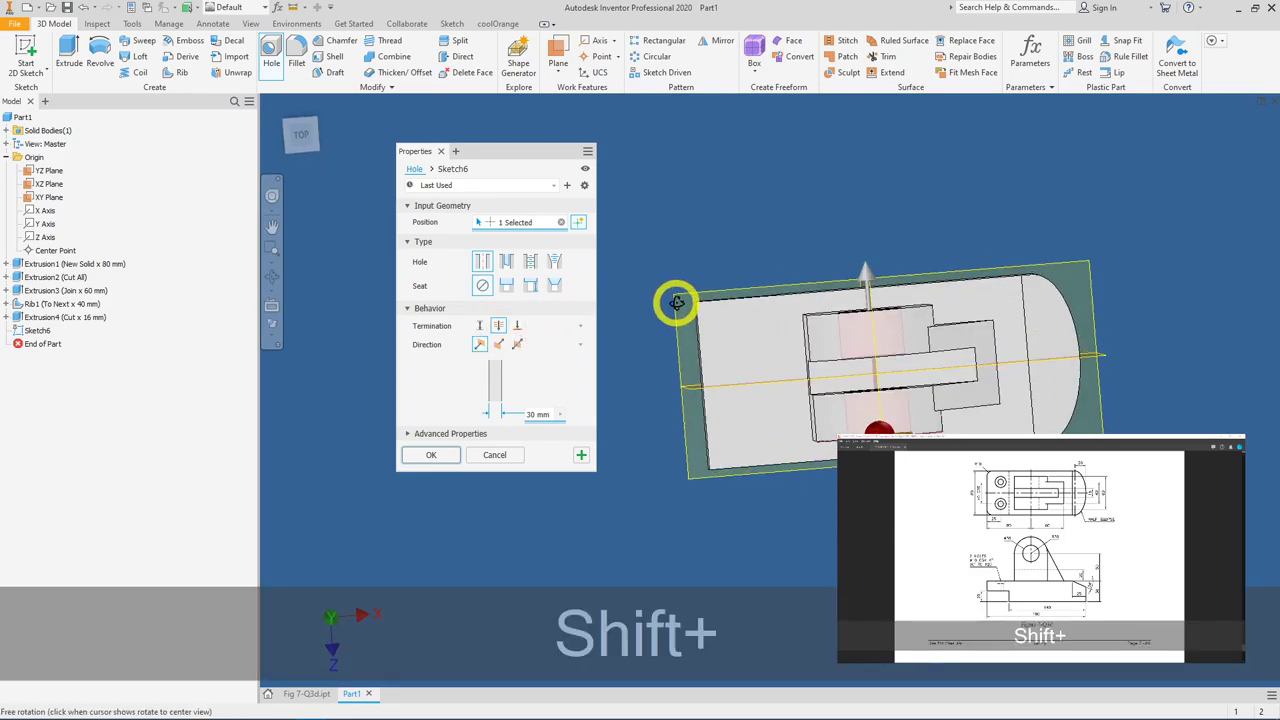
click(433, 457)
shift+middle_drag(766, 449, 724, 402)
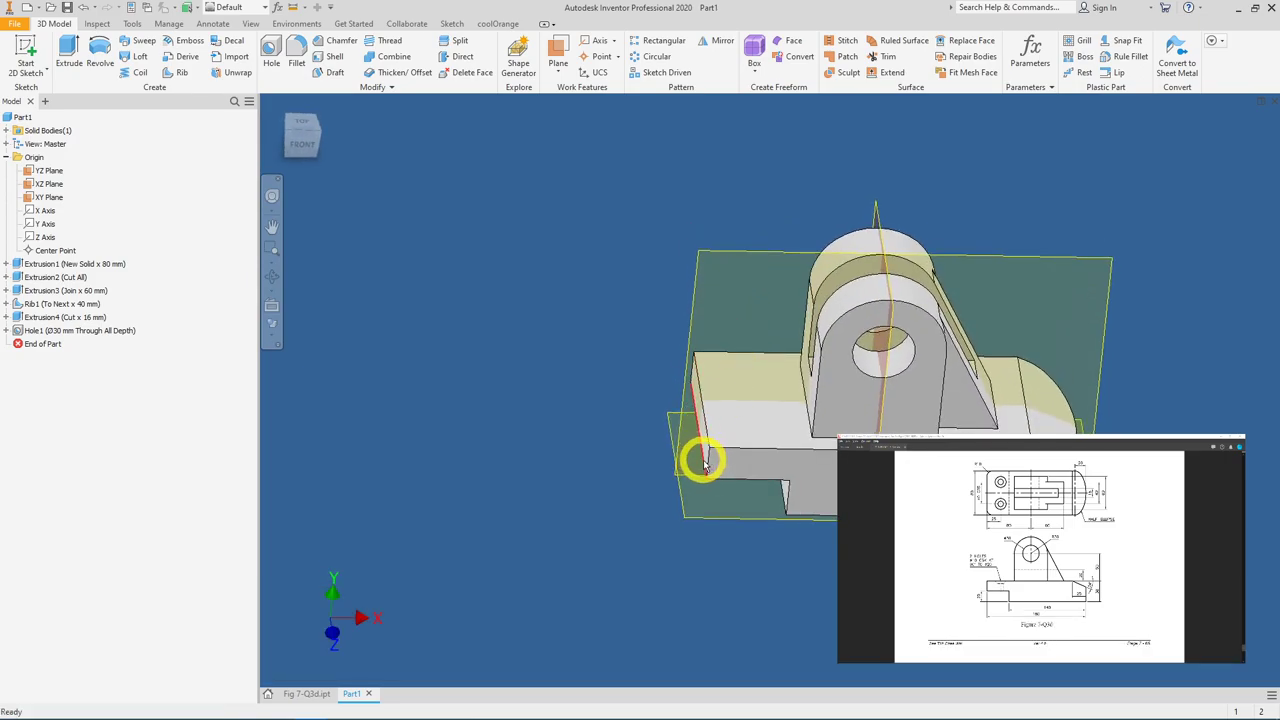
Step: Fillet a lower and an upper corner edge at the base end with a 10 mm radius
click(686, 385)
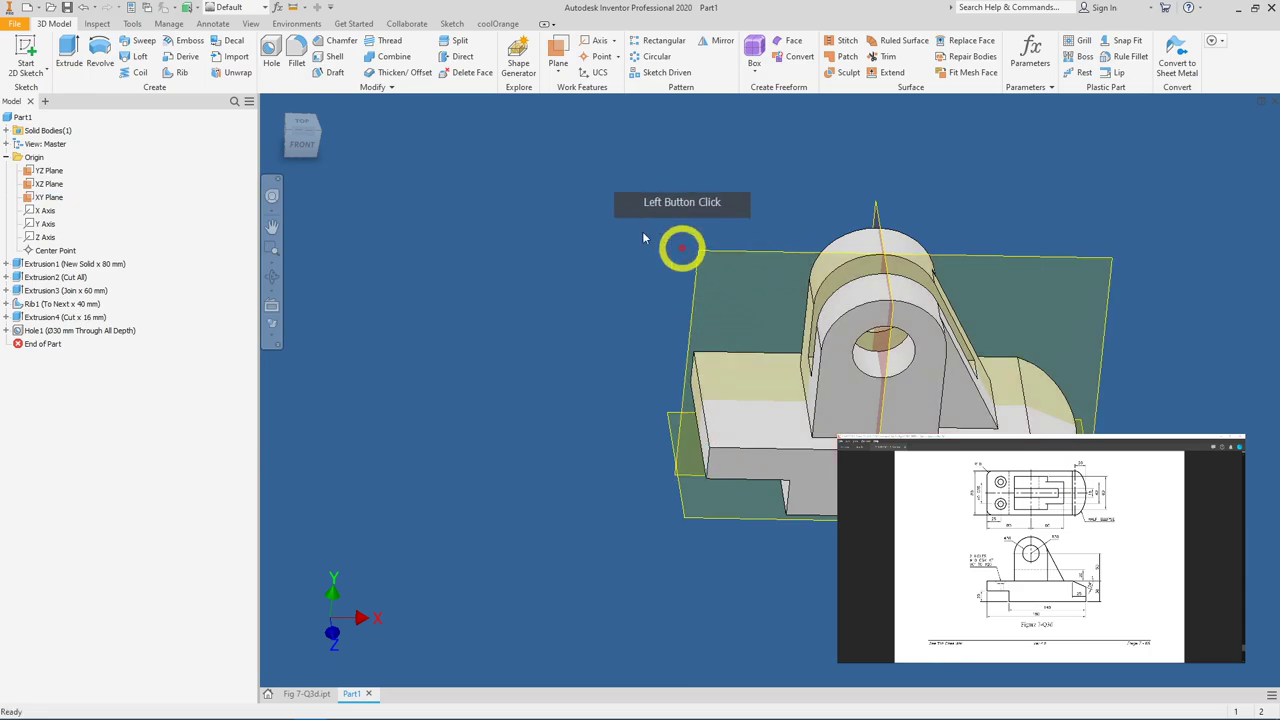
click(303, 61)
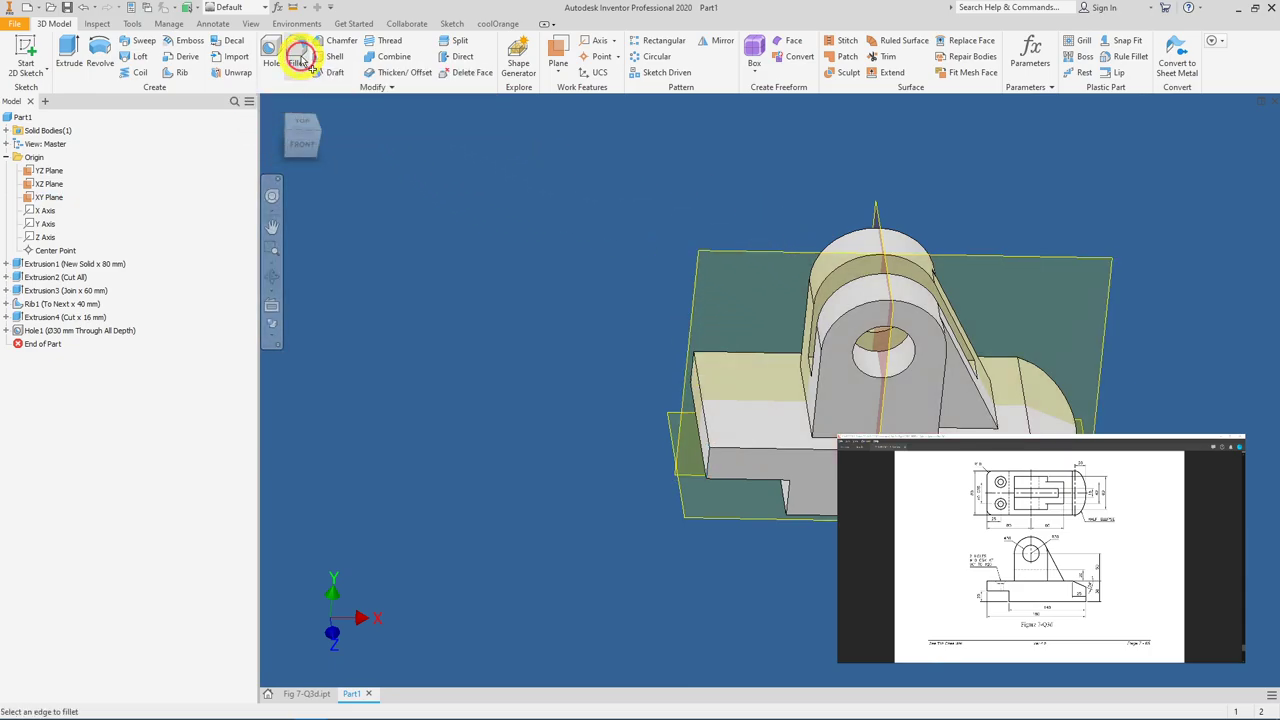
click(397, 435)
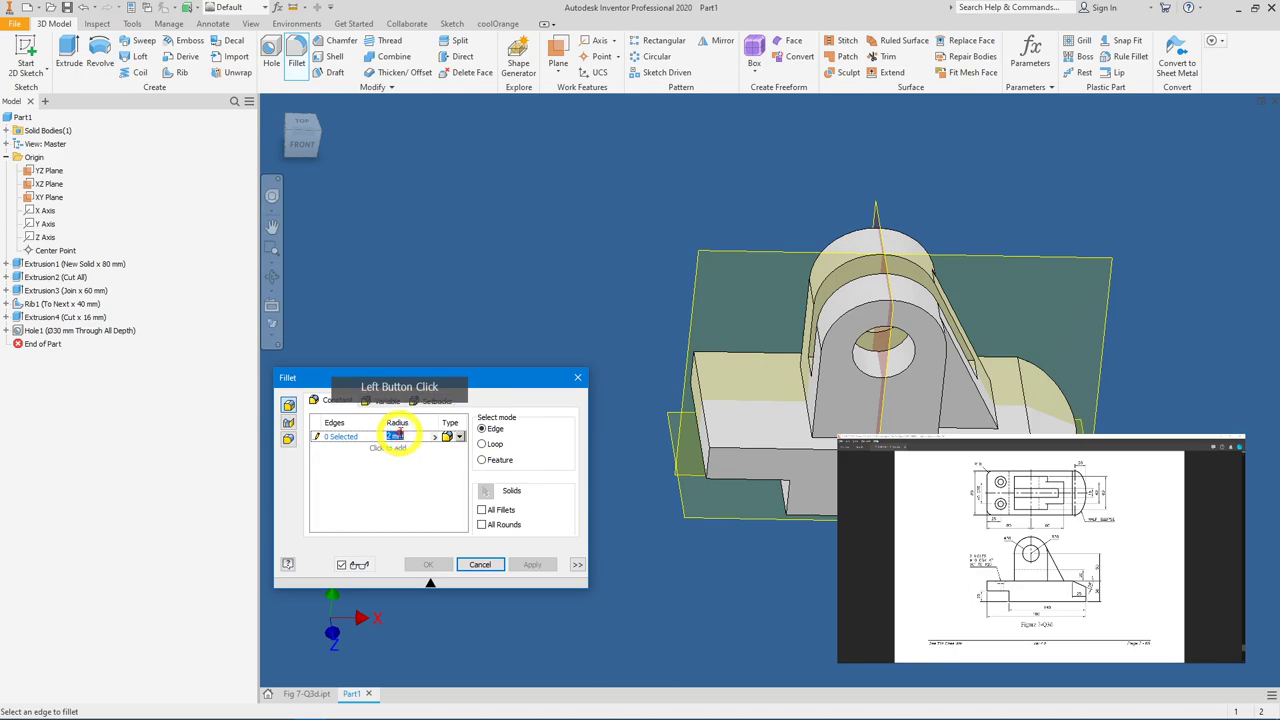
text(10)
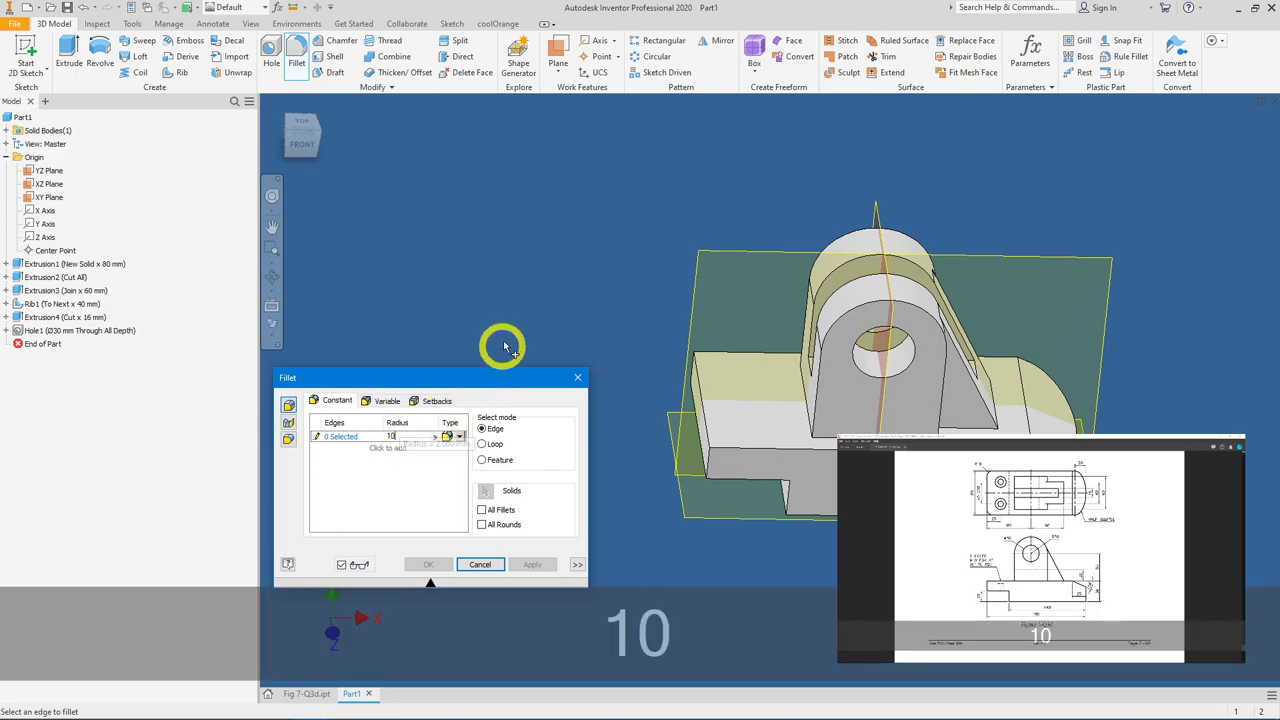
key(Return)
click(708, 463)
shift+middle_drag(680, 371, 686, 369)
click(690, 368)
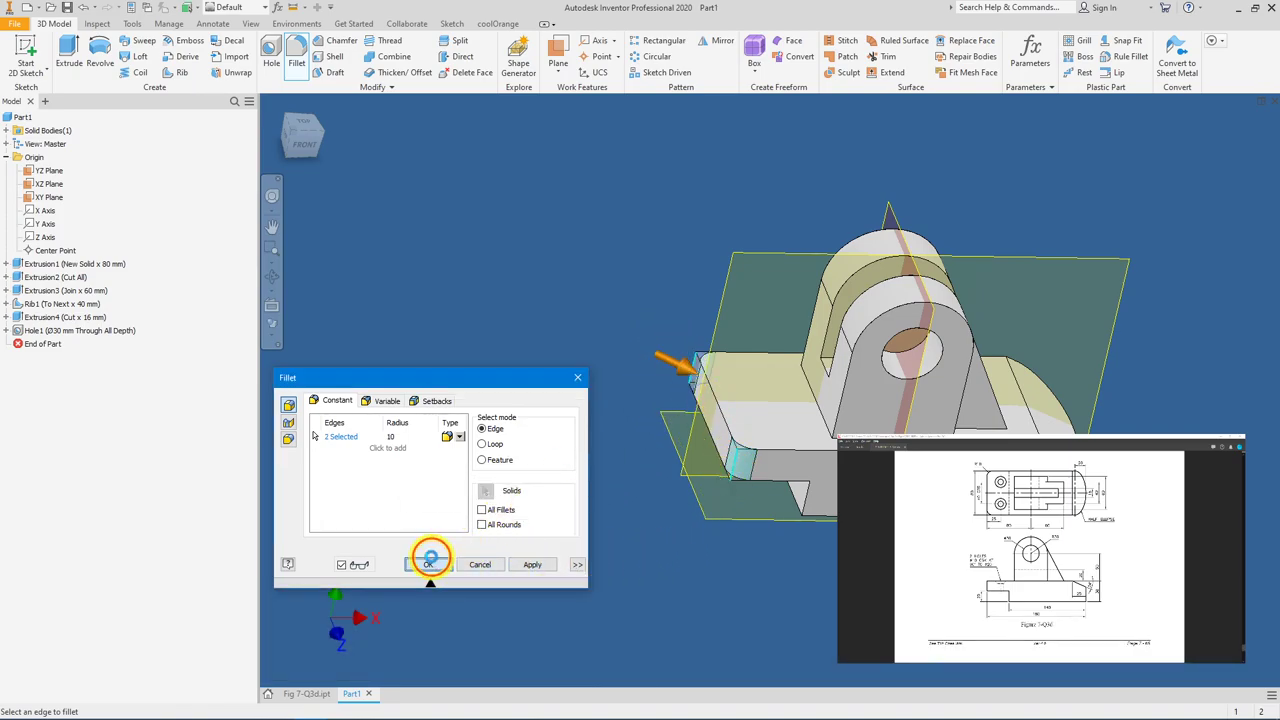
click(428, 564)
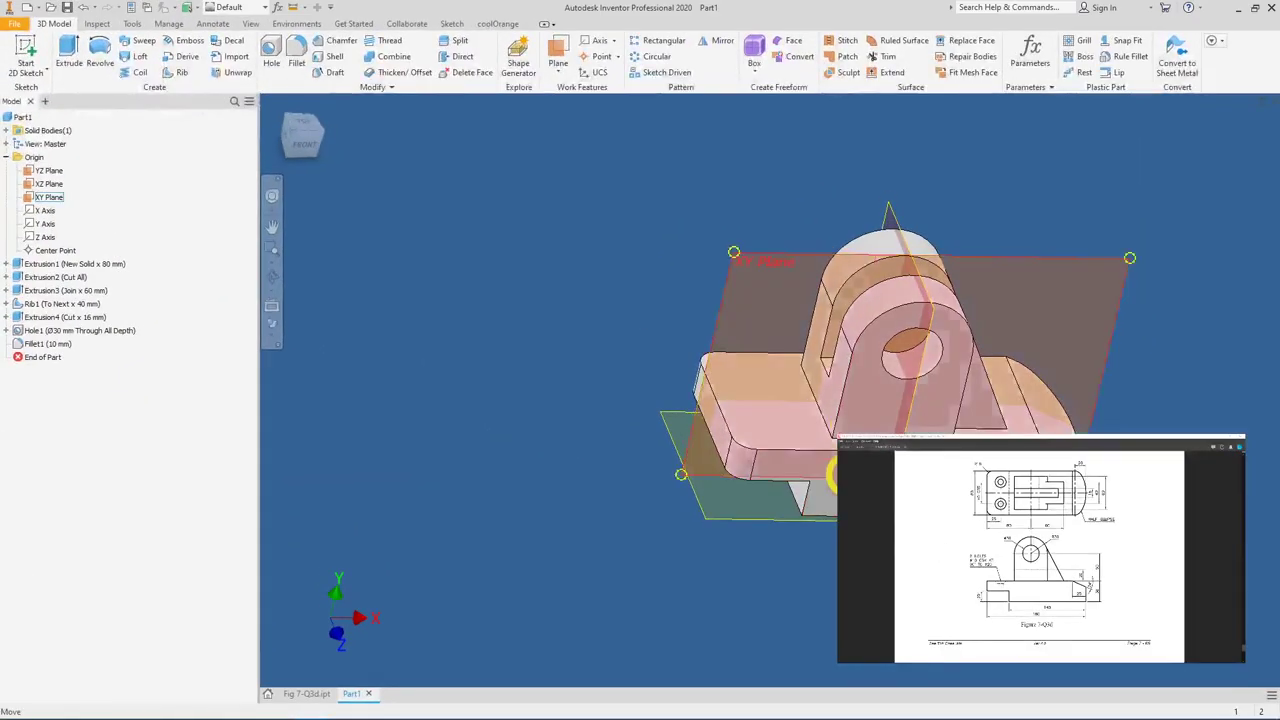
Step: Start a sketch on the base's top face and draw a short vertical line
click(745, 405)
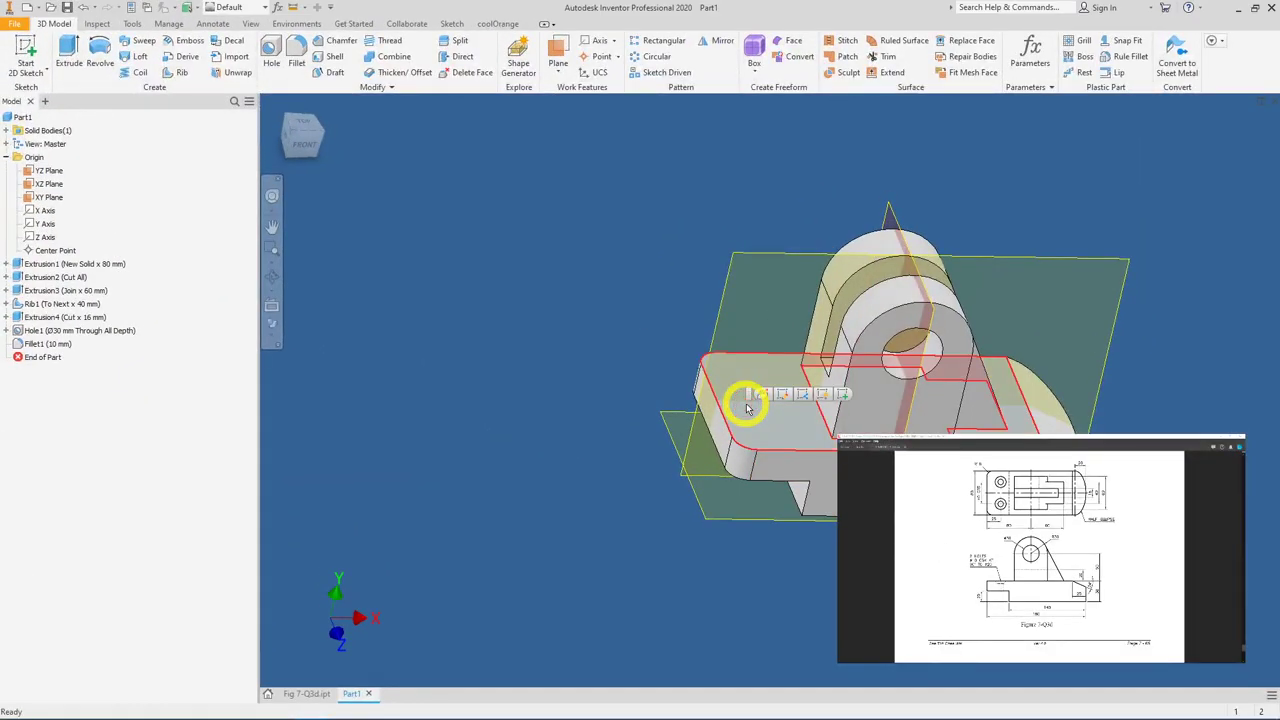
click(842, 396)
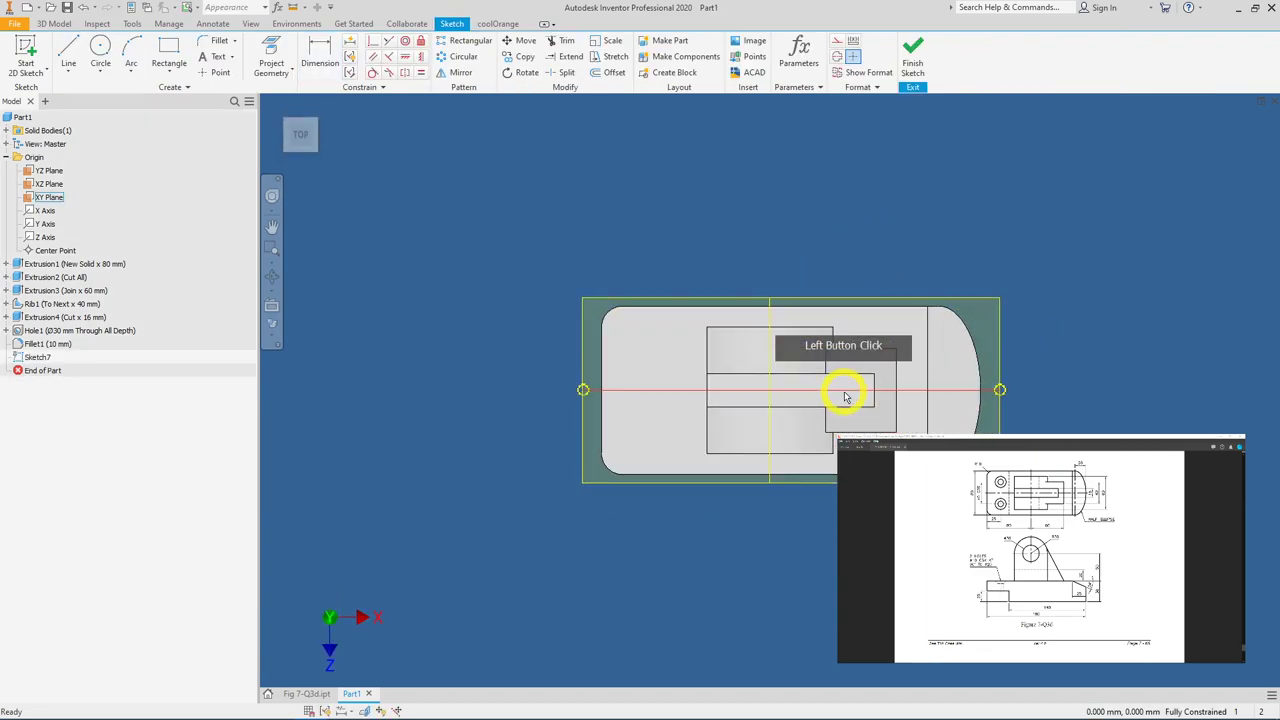
click(68, 50)
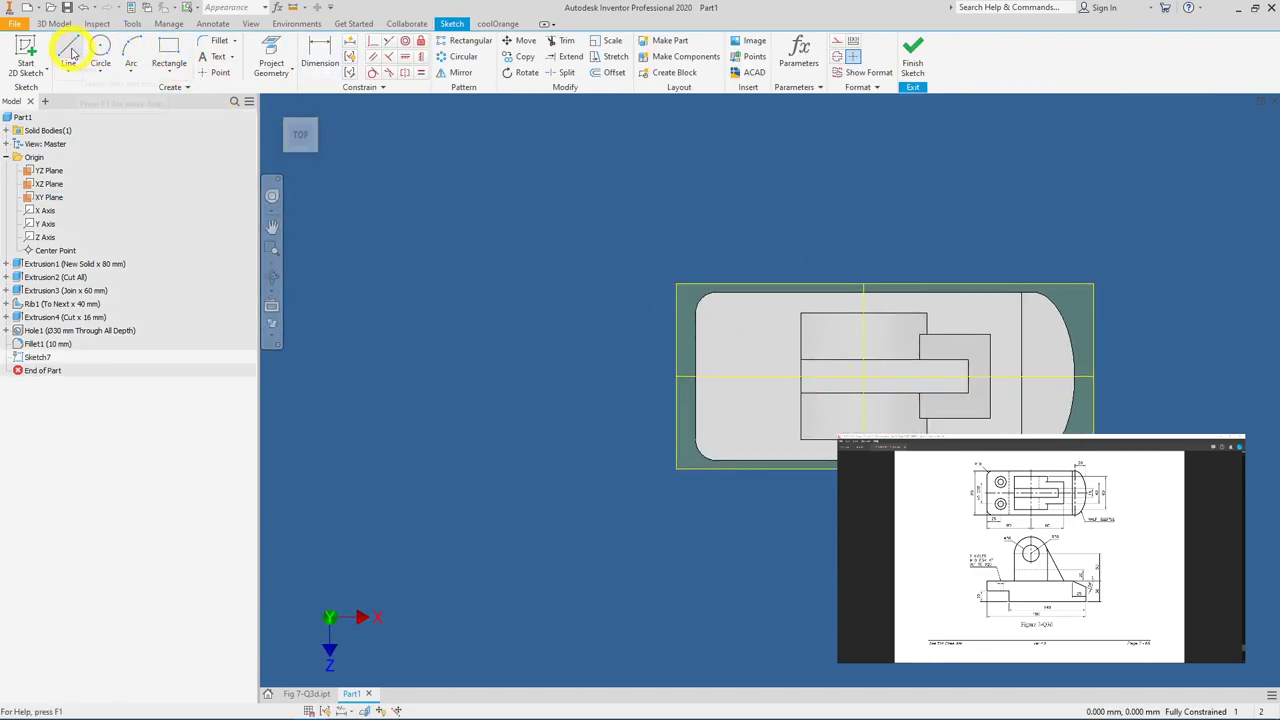
click(735, 346)
click(737, 409)
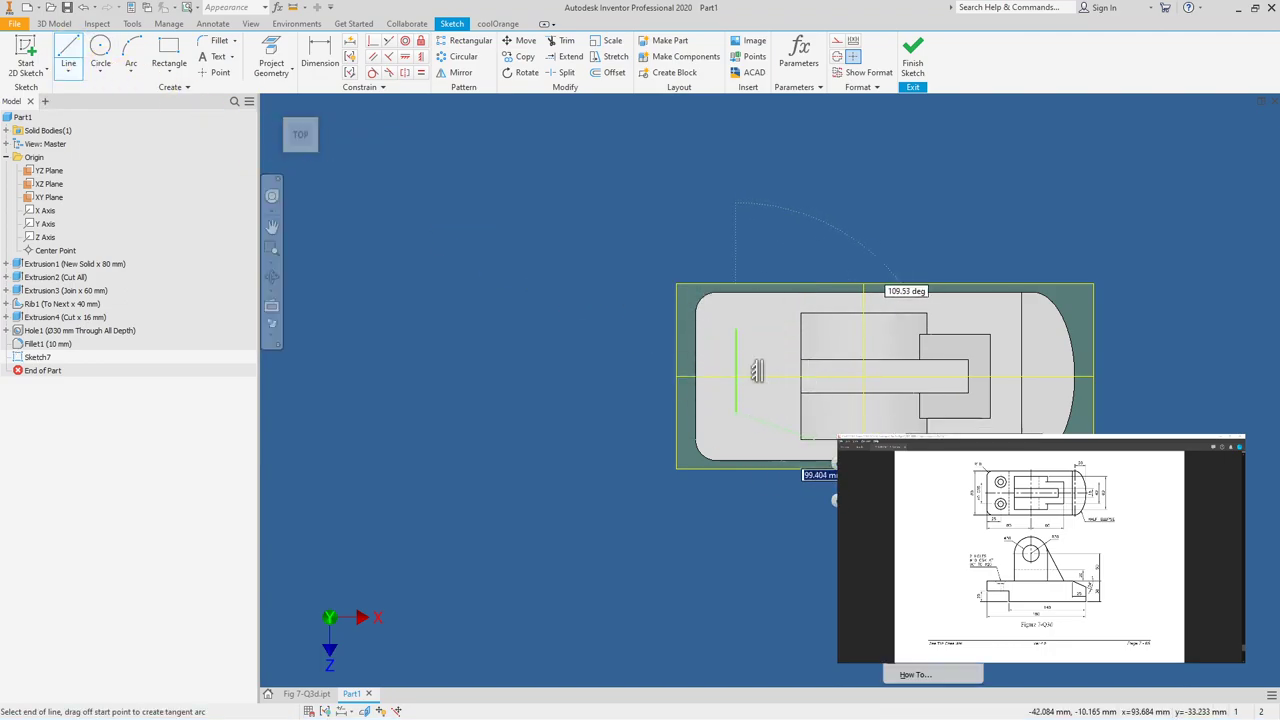
click(754, 429)
click(463, 62)
Step: Dimension the line to 40 mm long and 25 mm from the base's left edge
click(320, 55)
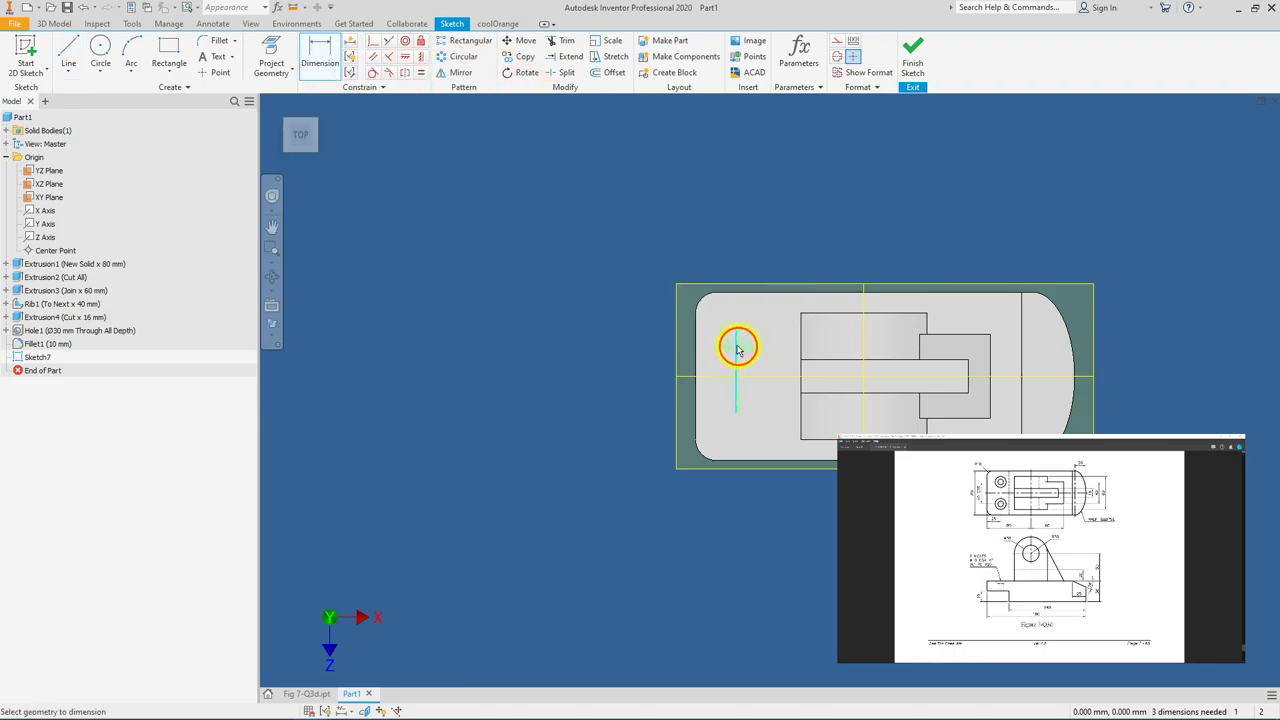
click(613, 351)
text(40)
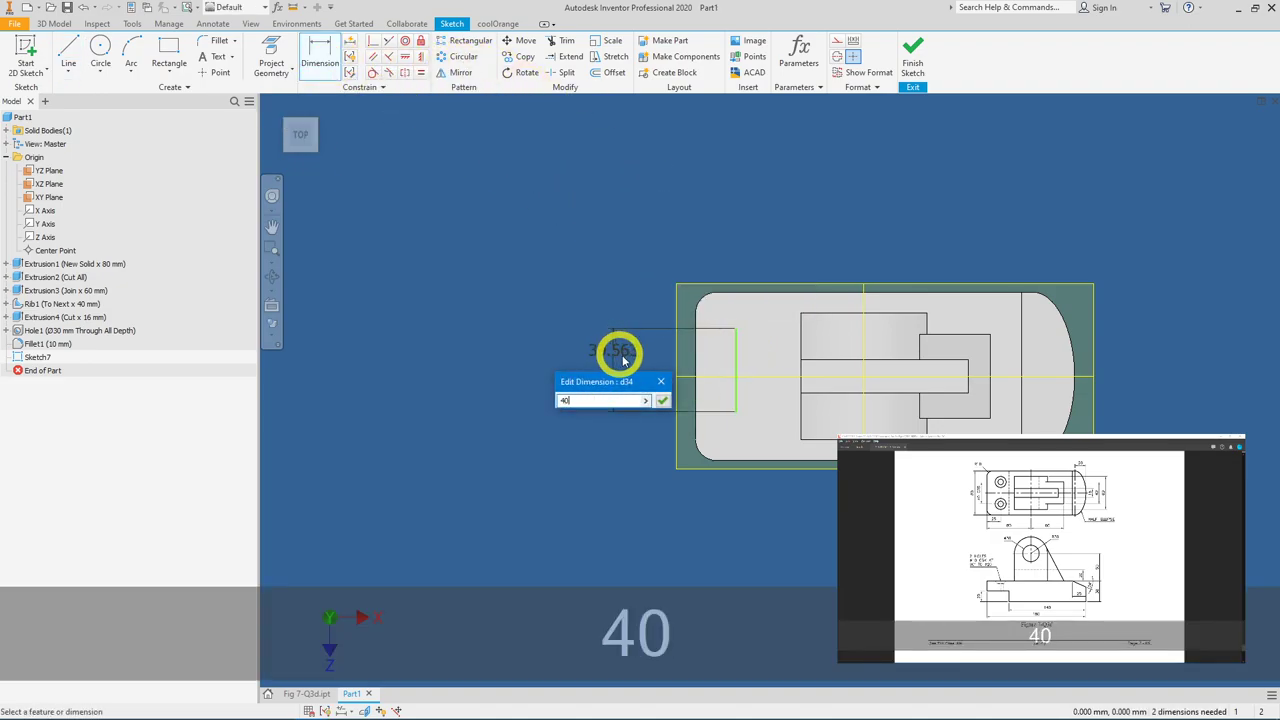
click(662, 400)
click(737, 560)
click(737, 405)
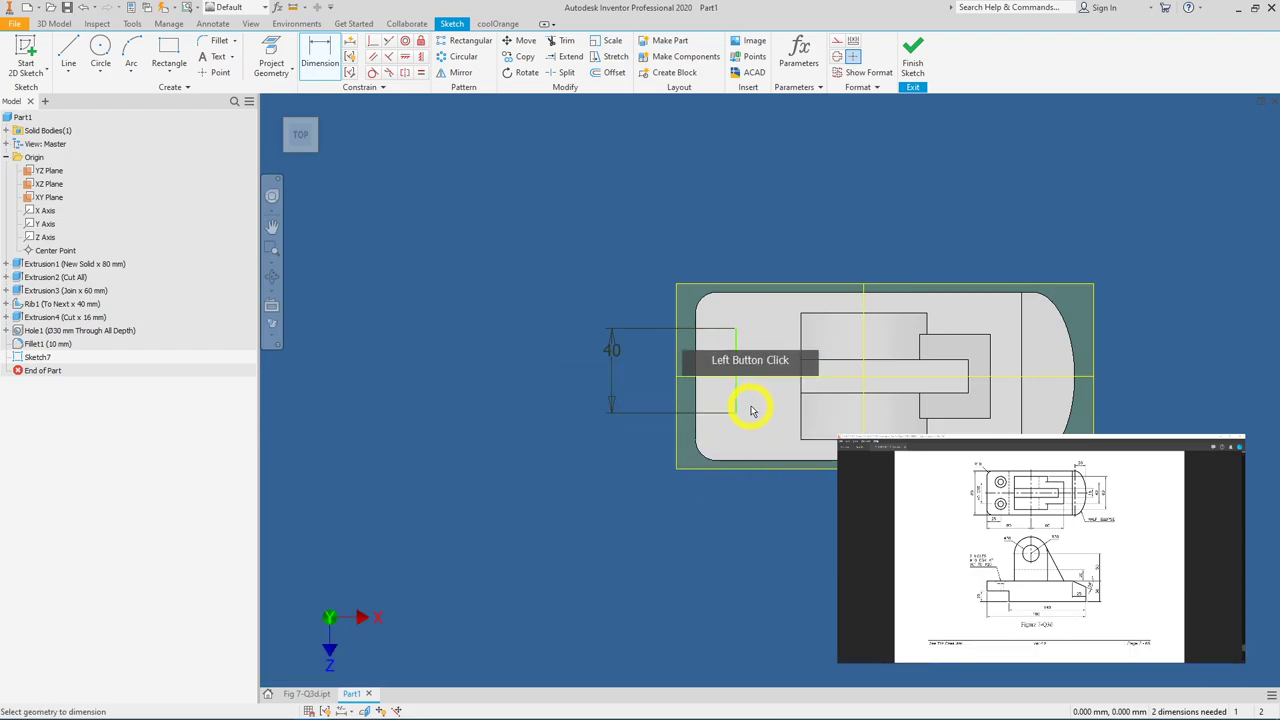
click(697, 420)
click(700, 523)
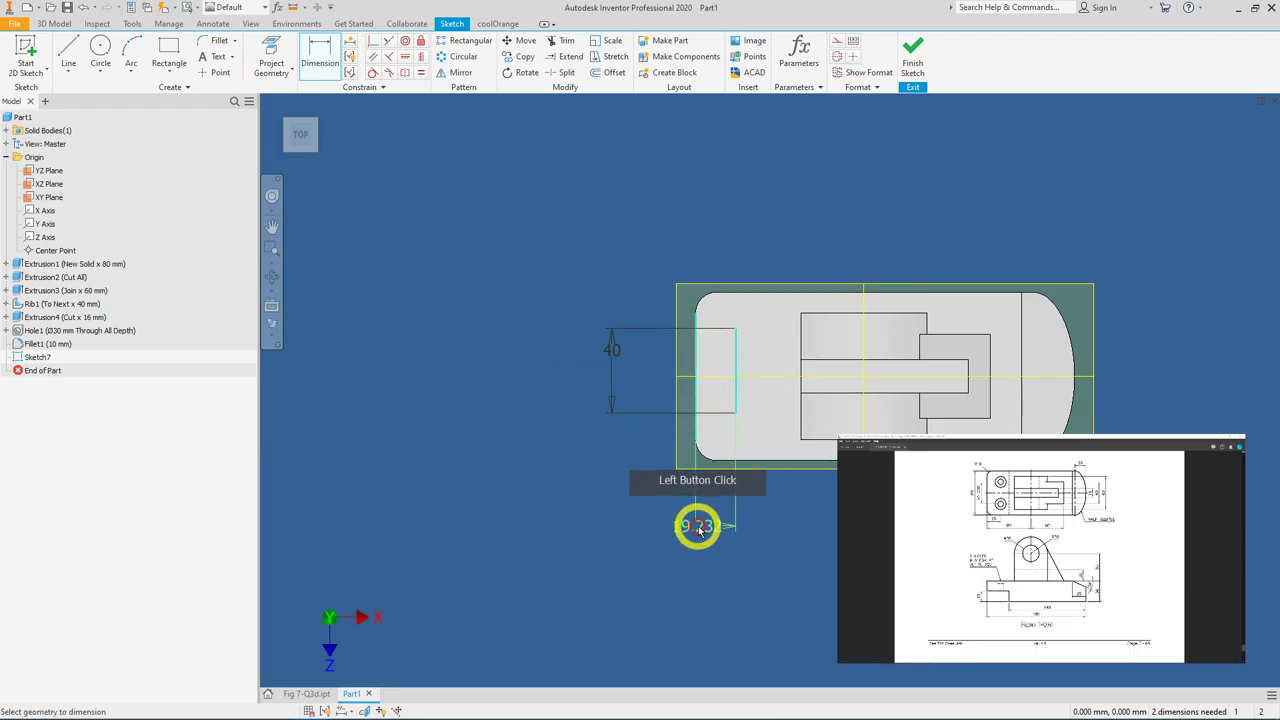
text(25)
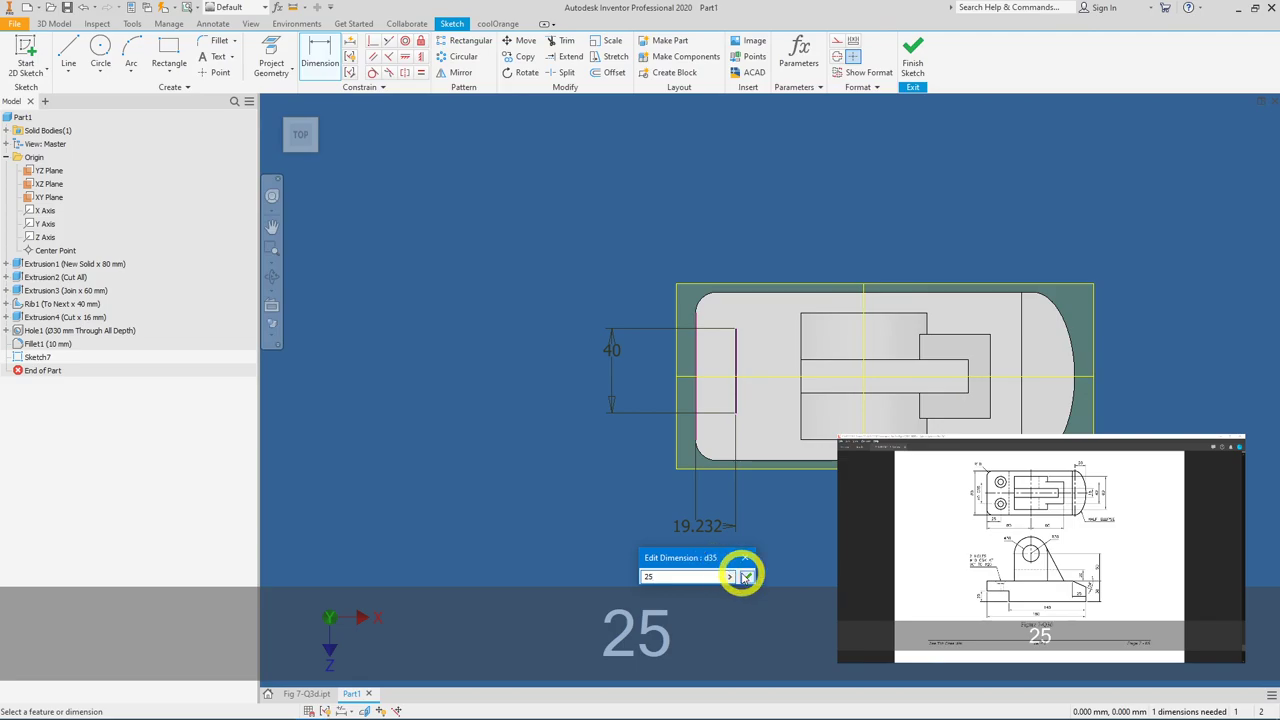
click(746, 576)
click(801, 402)
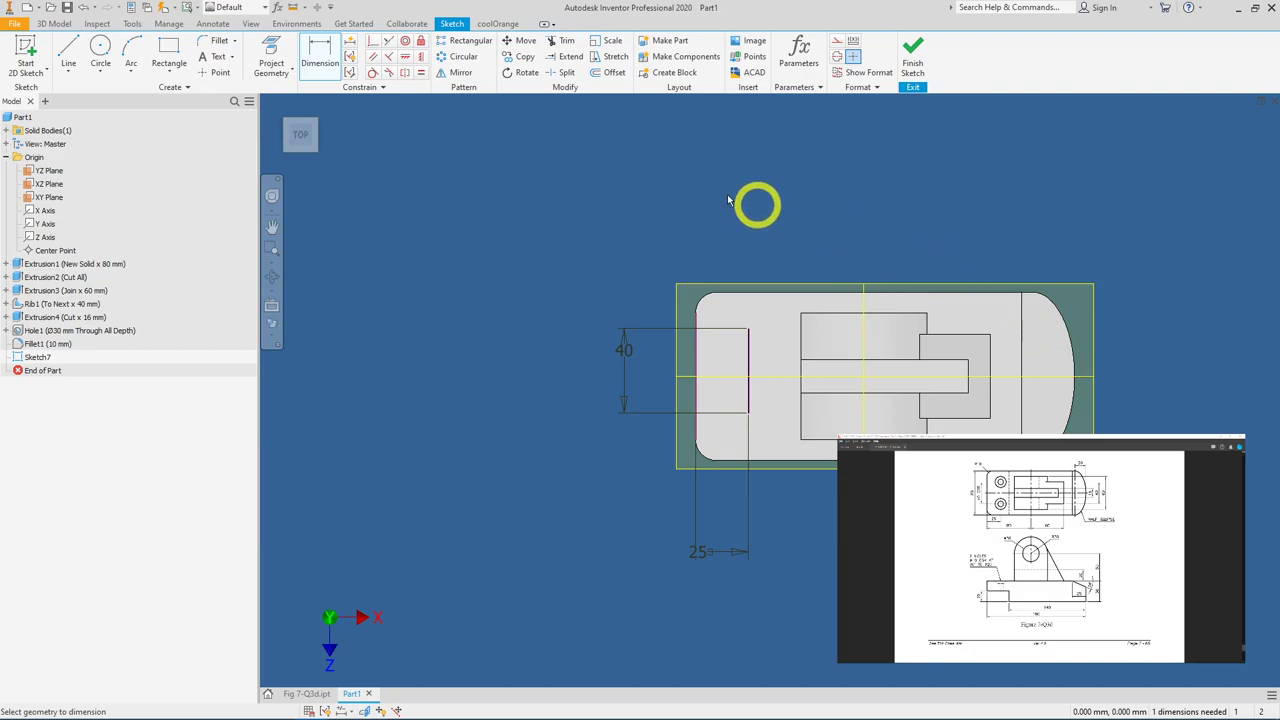
Step: Constrain the line's midpoint coincident with the centre line
click(374, 45)
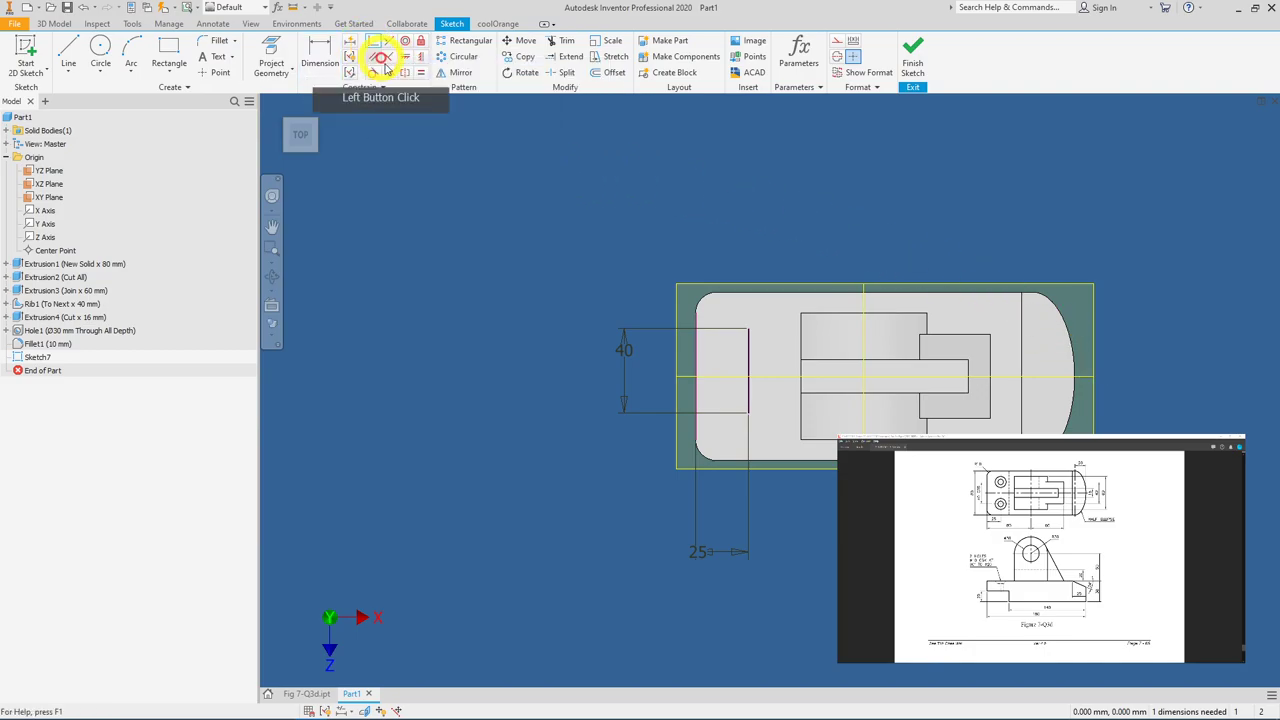
click(756, 384)
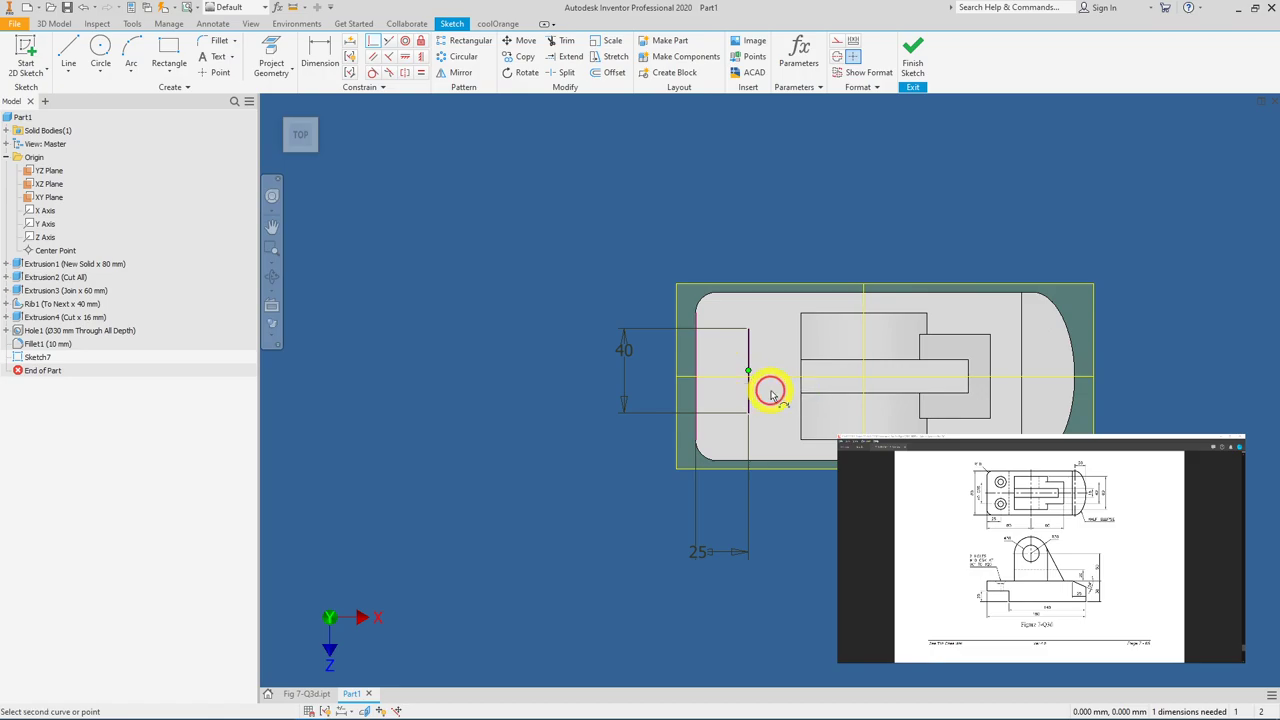
click(692, 376)
click(900, 456)
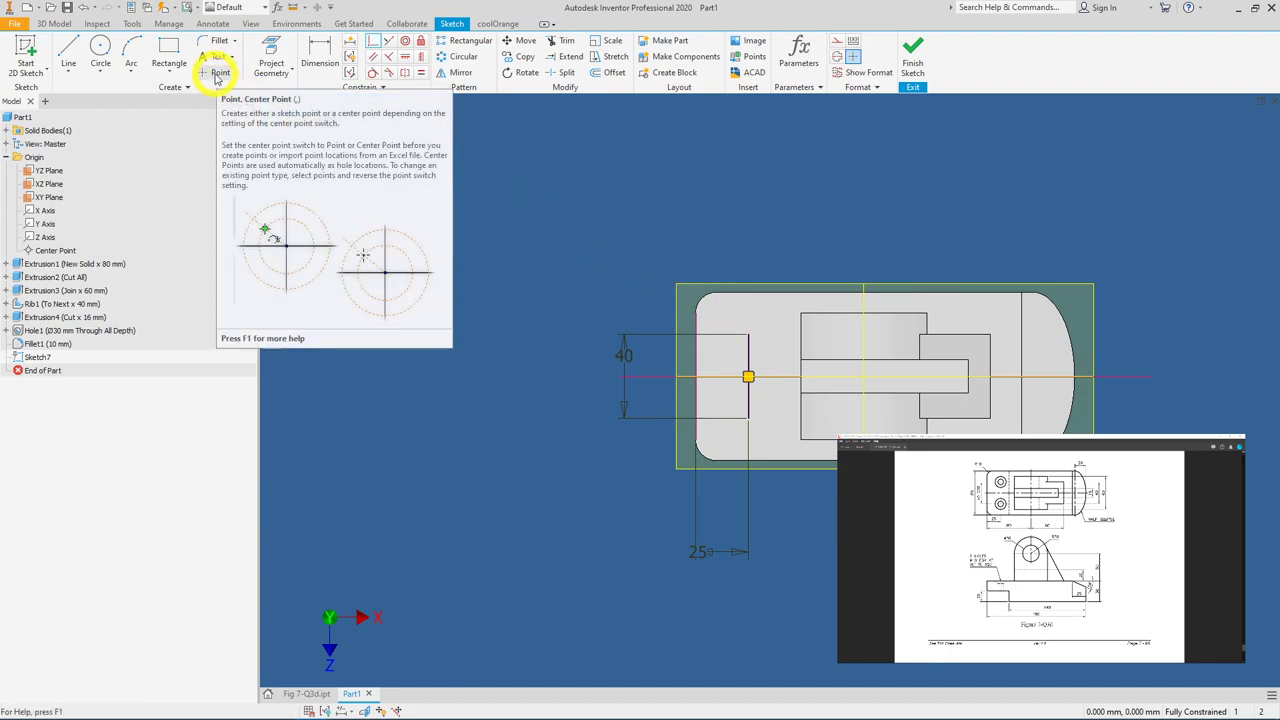
Step: Finish the sketch and add a Ø10 mm through-all hole with a 20 mm × 90° countersink
click(910, 55)
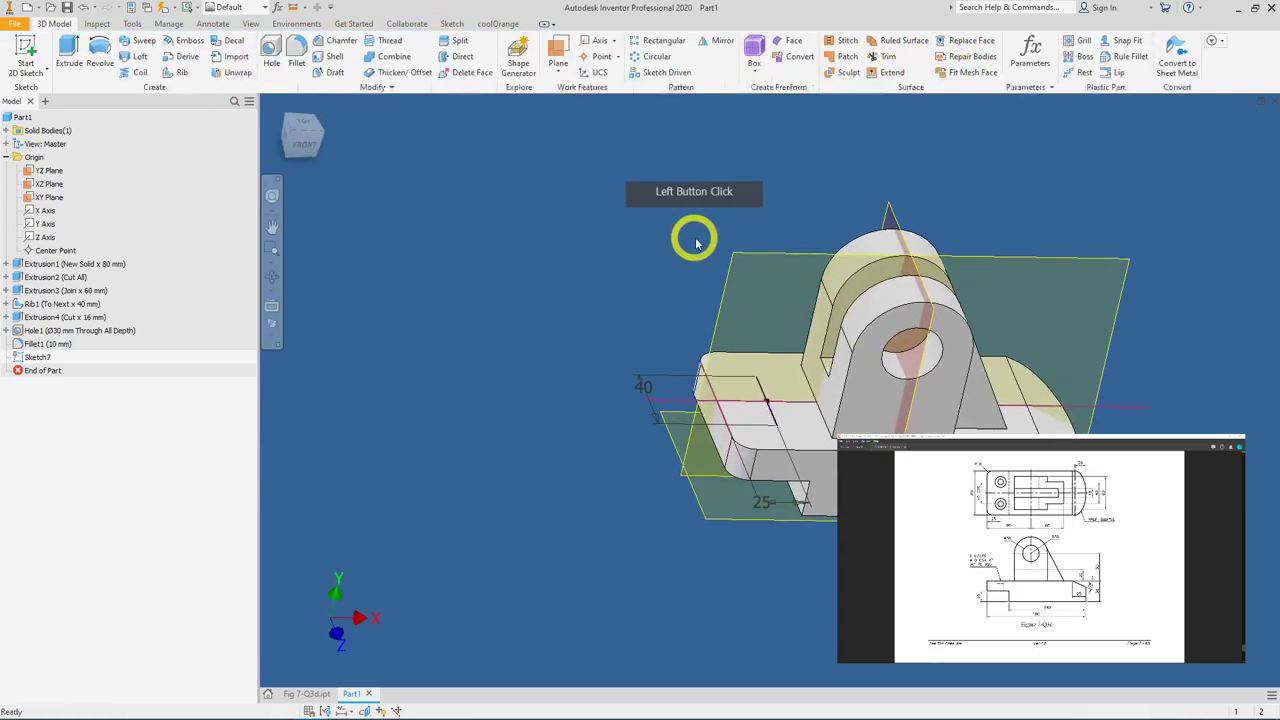
click(271, 60)
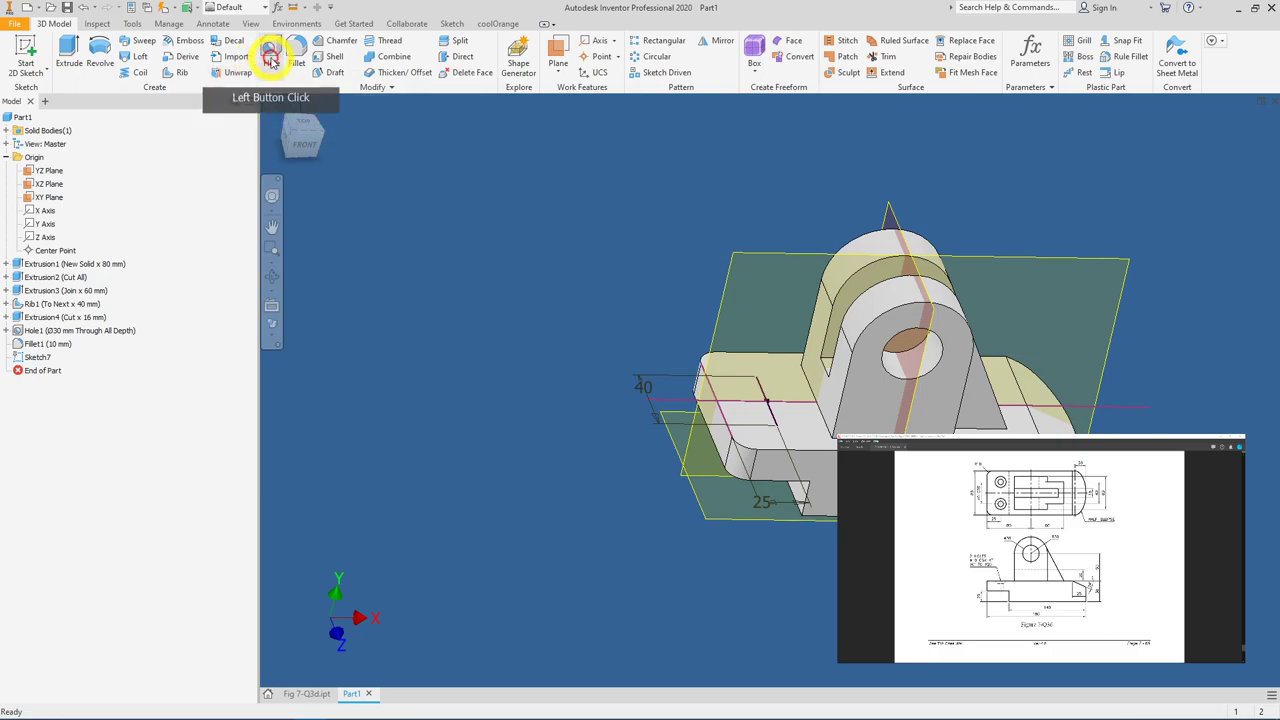
click(760, 378)
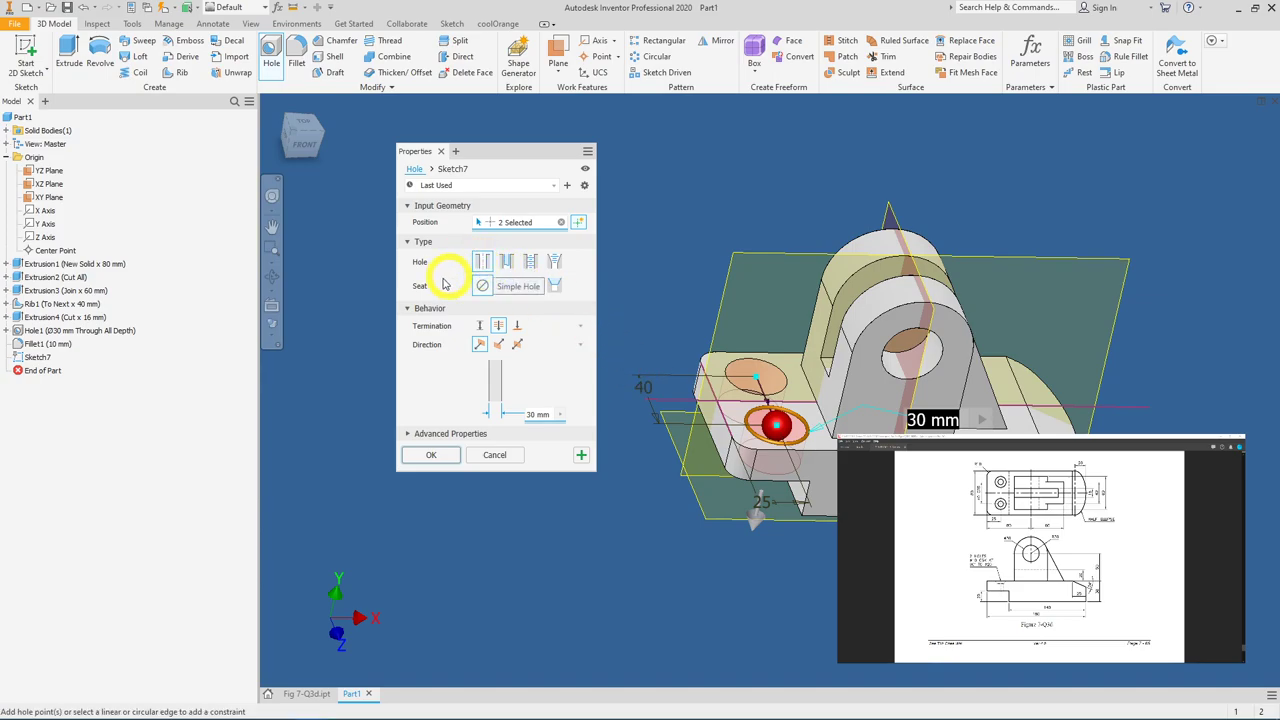
click(556, 288)
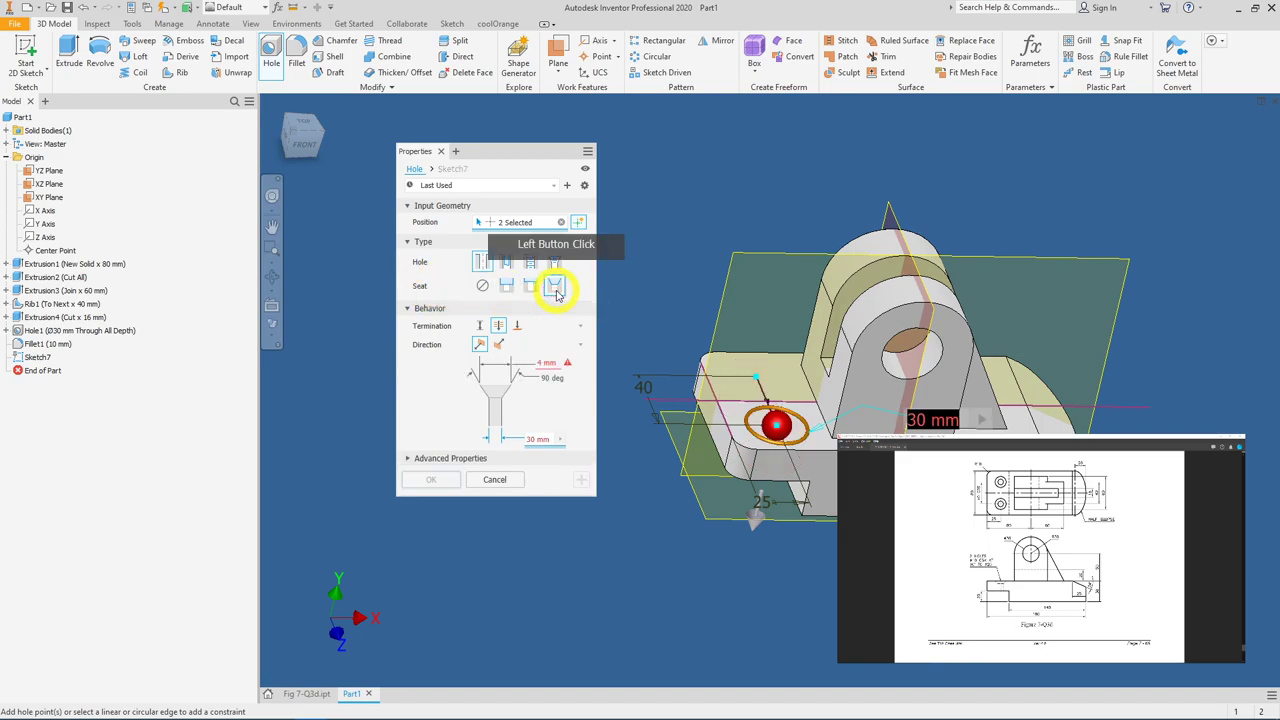
click(543, 364)
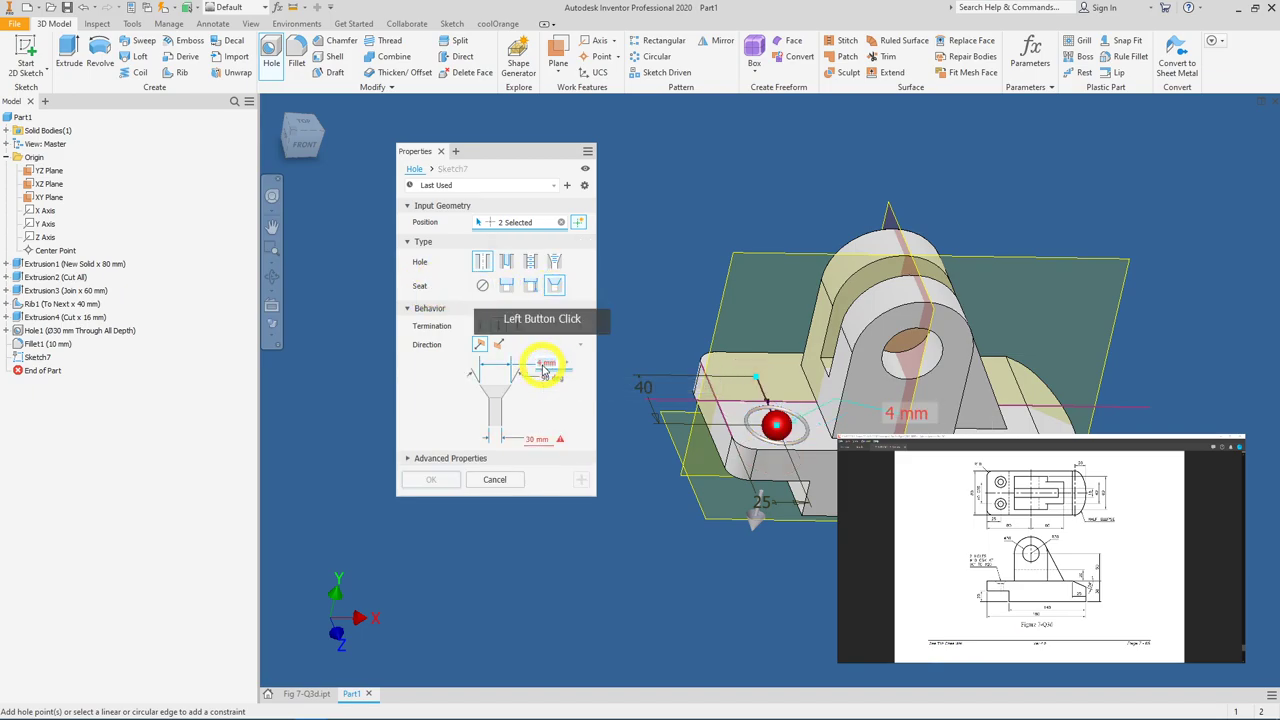
text(20)
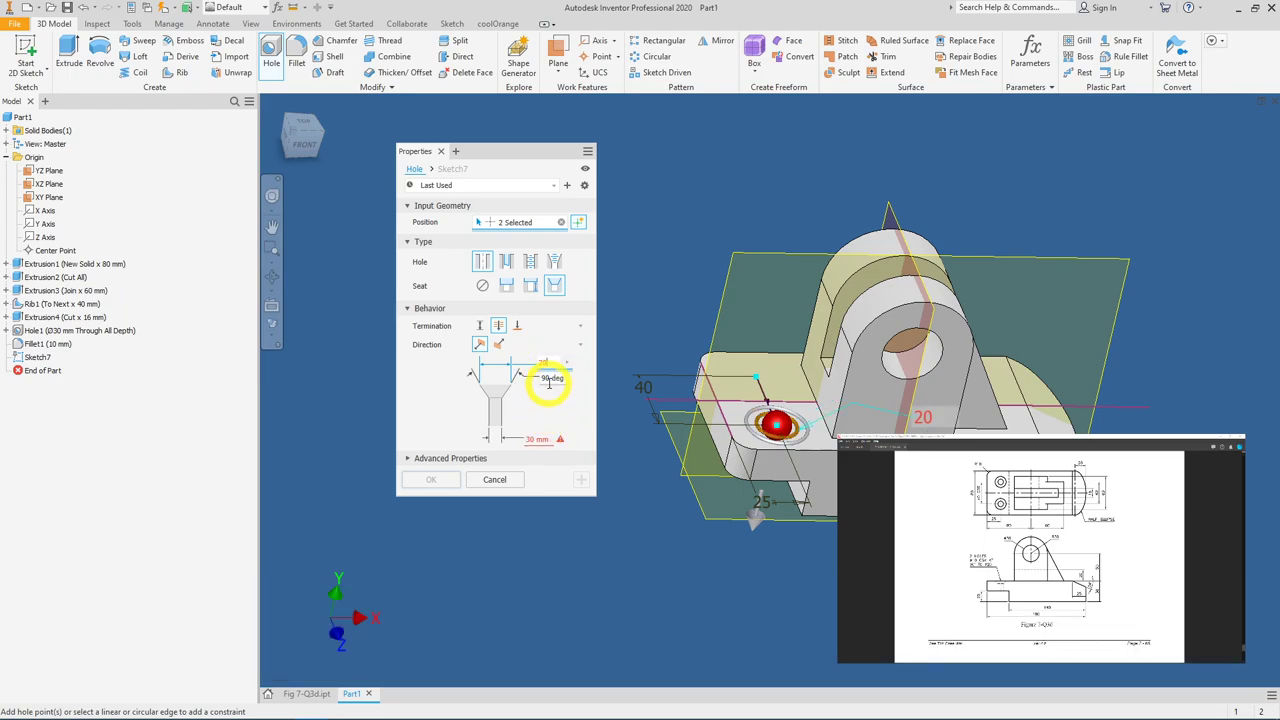
click(530, 441)
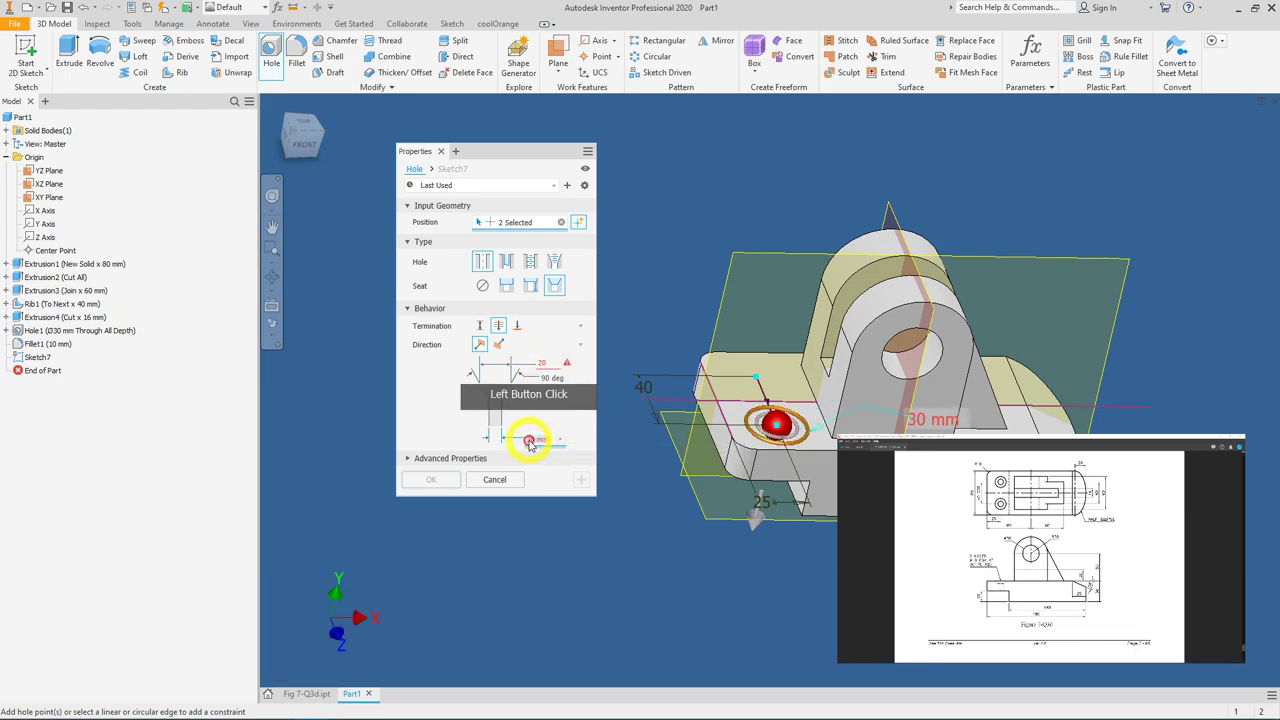
text(10)
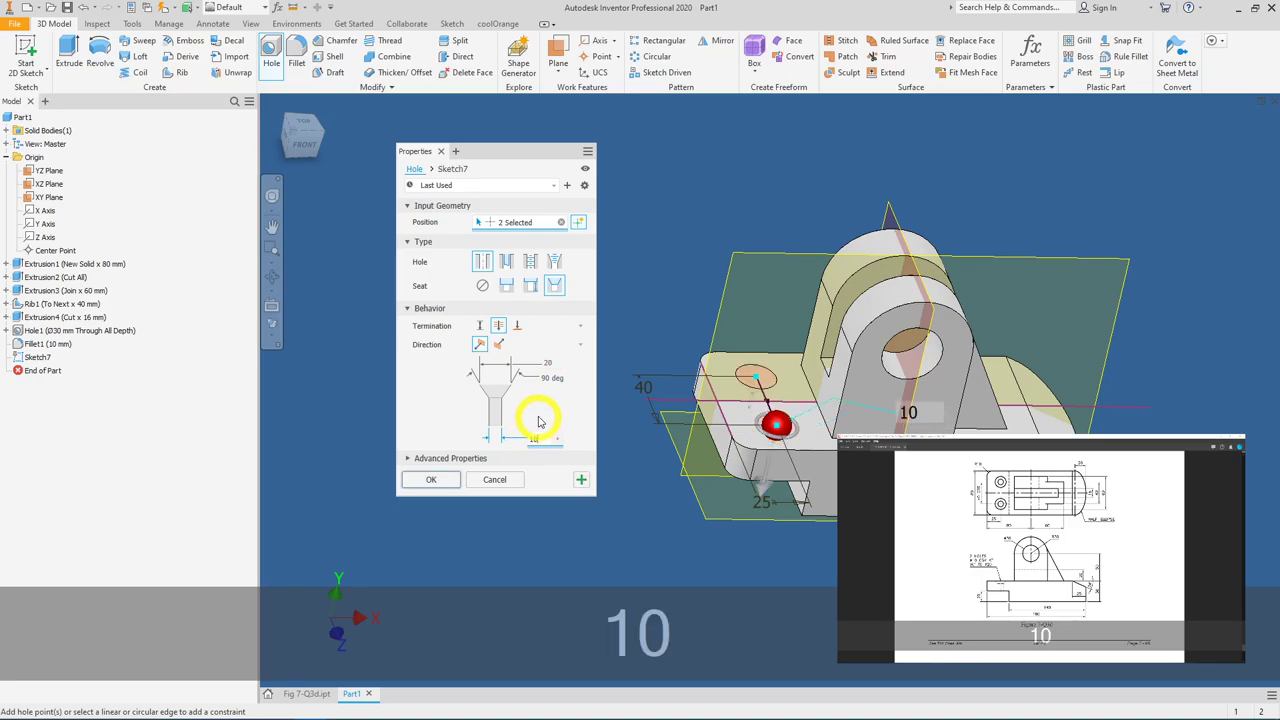
click(538, 428)
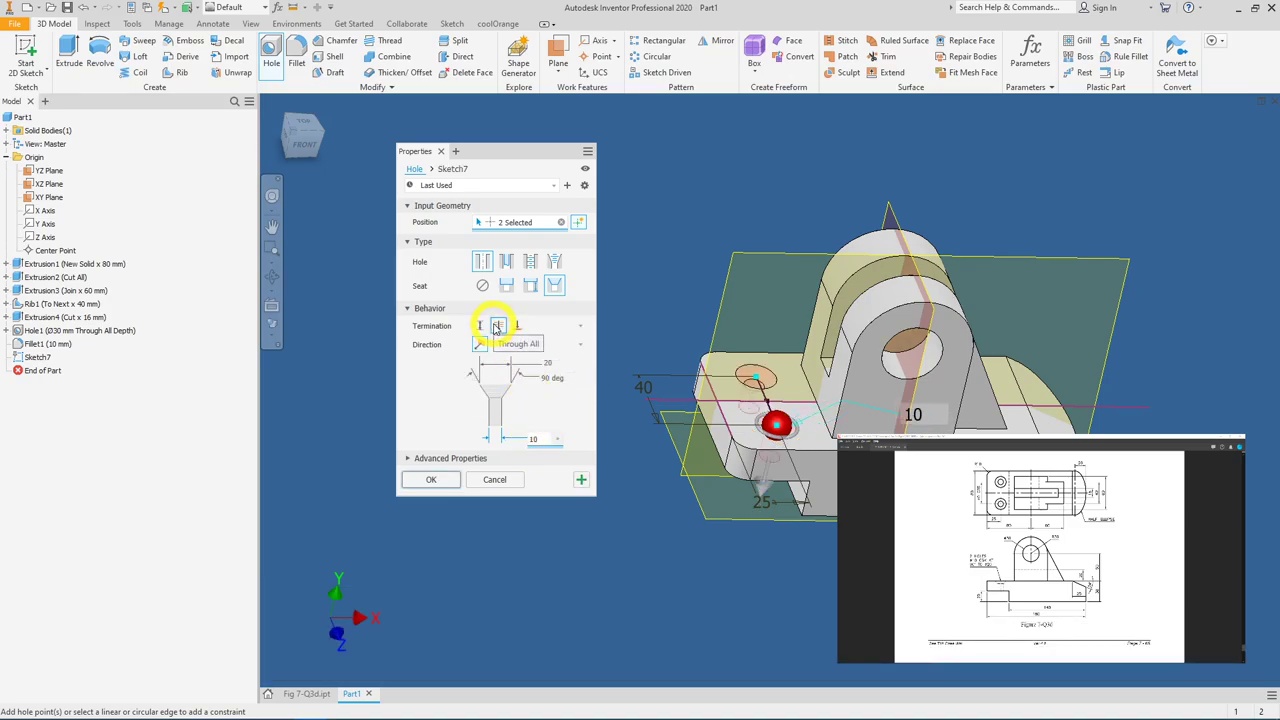
click(431, 479)
shift+middle_drag(782, 356, 346, 451)
Step: Return to the home isometric view and hide the origin work planes
key(shift+F6)
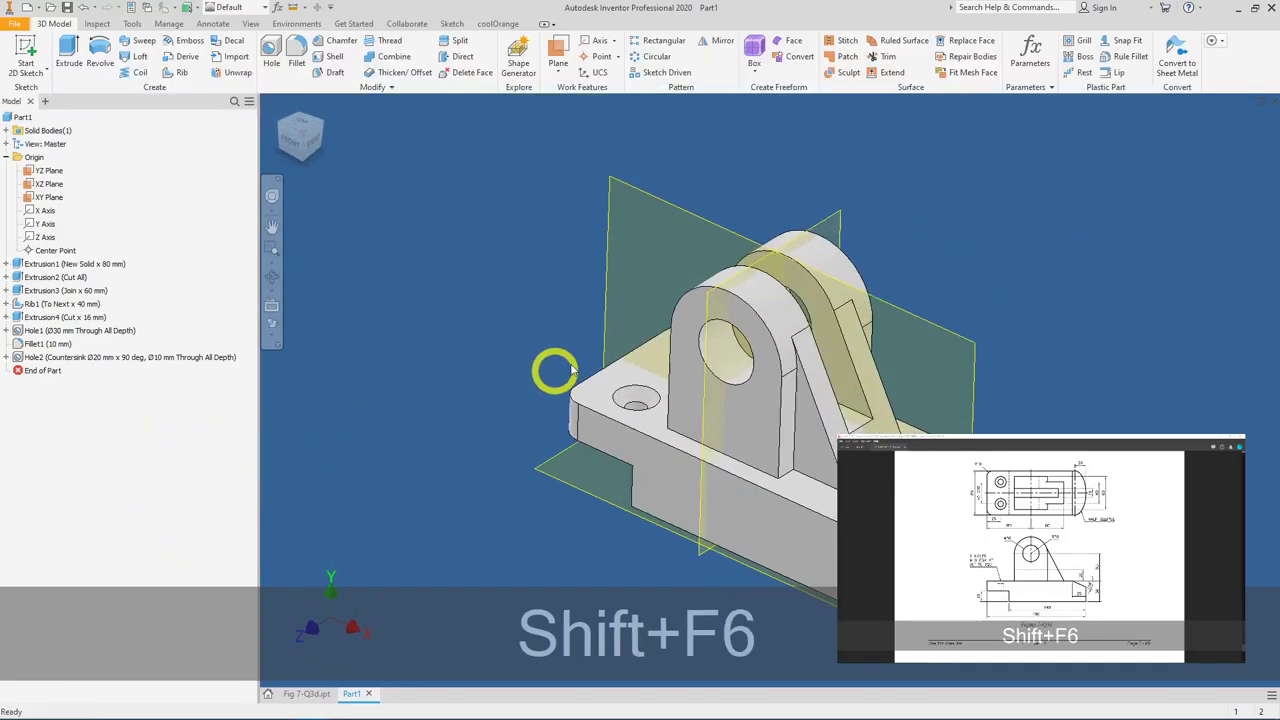
key(ctrl+bracketright)
key(backslash)
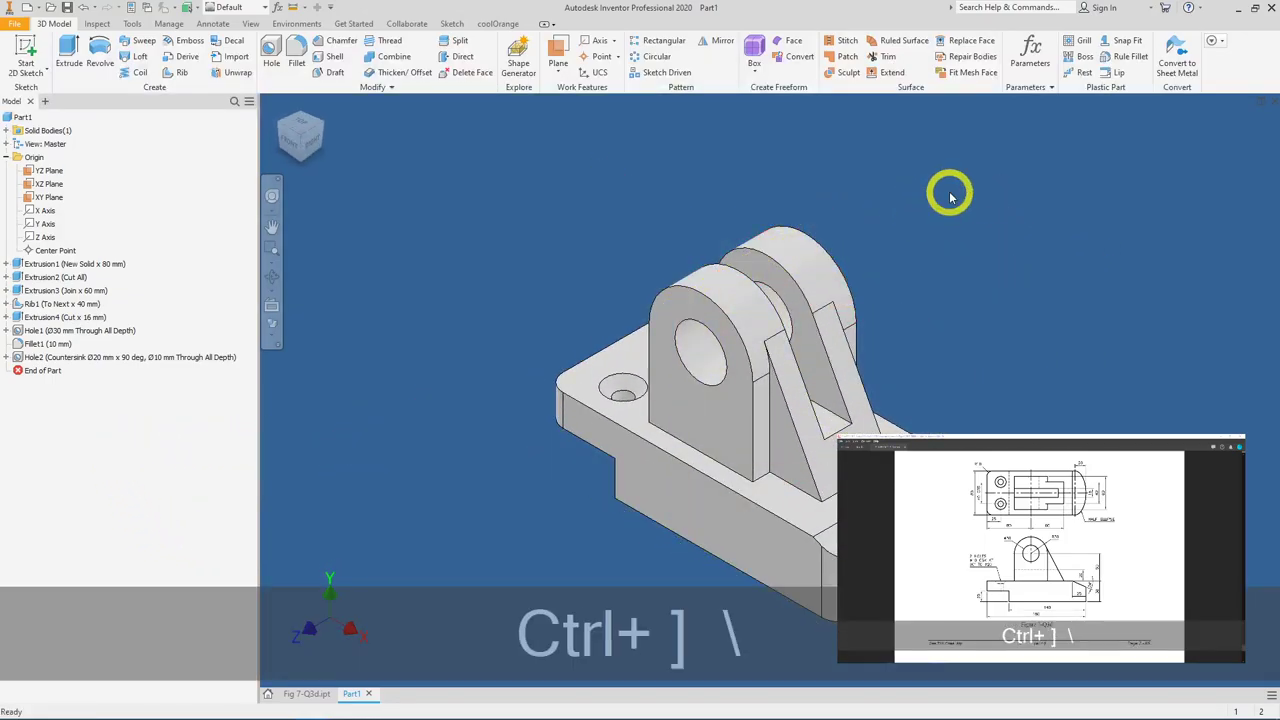